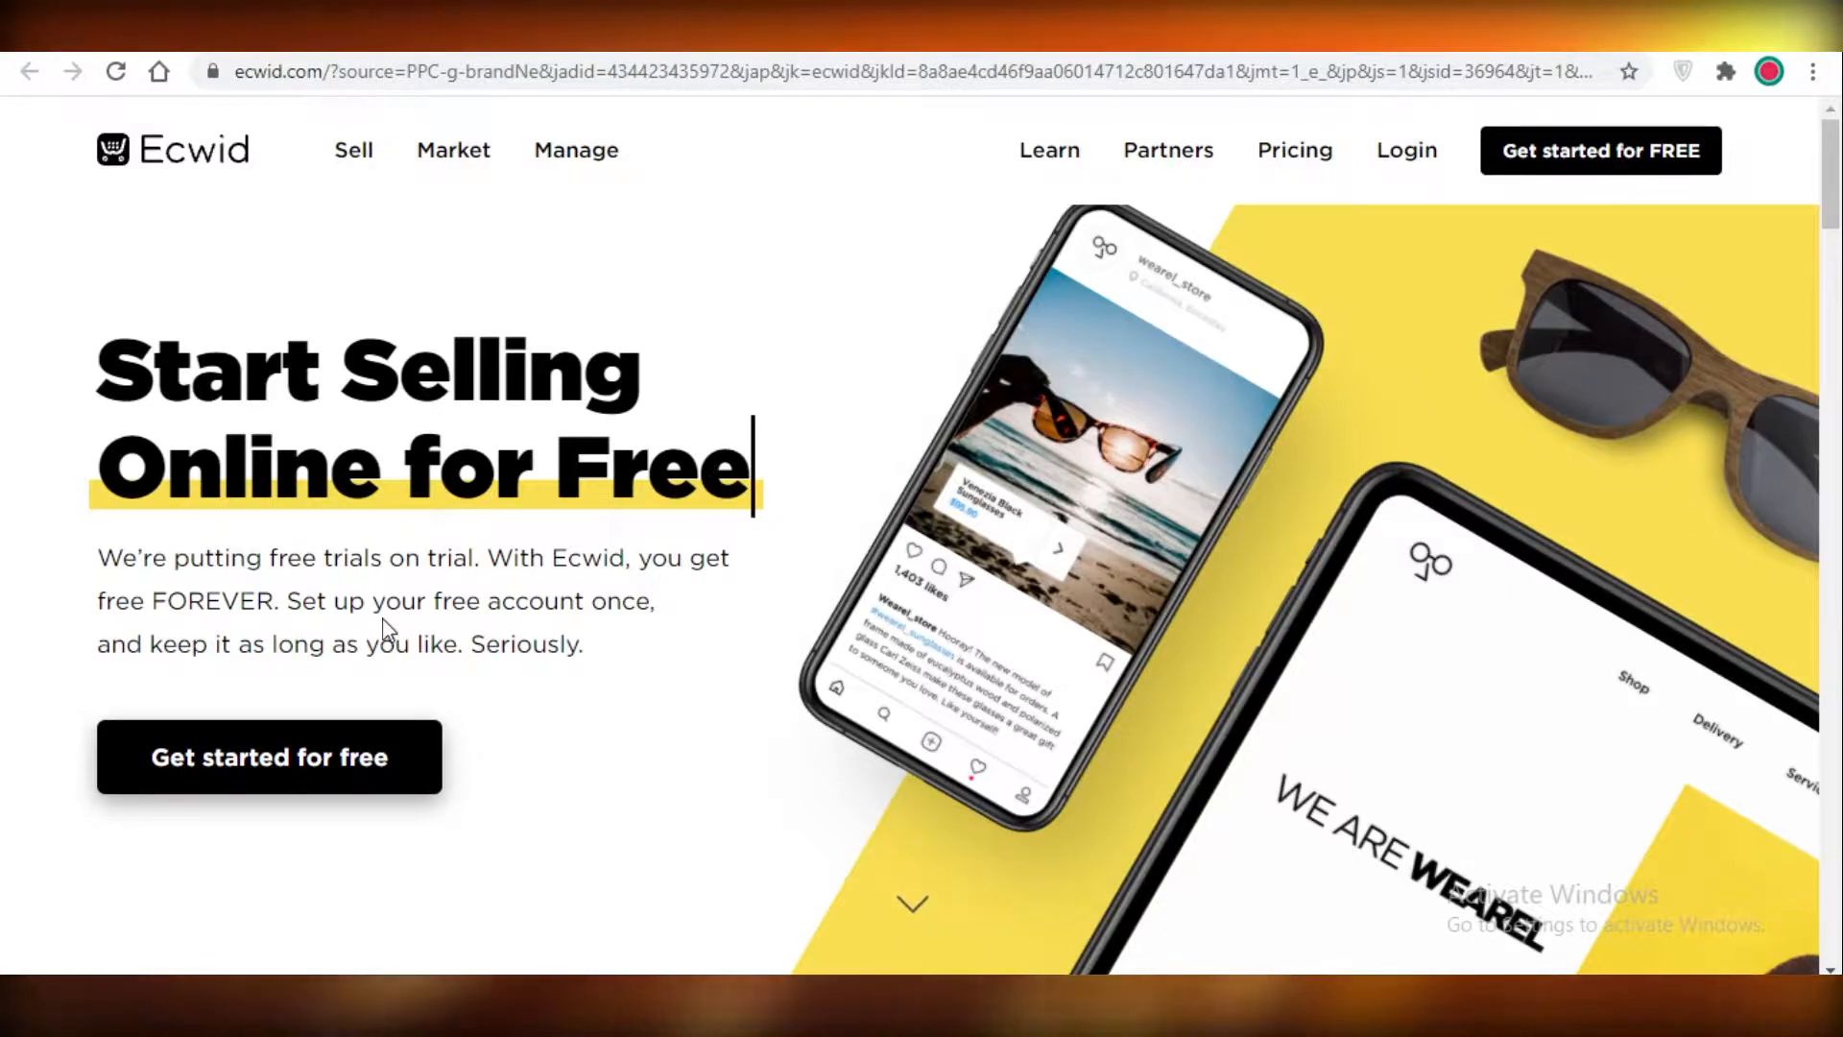
# Start the free Ecwid sign-up from the home page and sign out of the account that is already logged in.
pyautogui.click(291, 758)
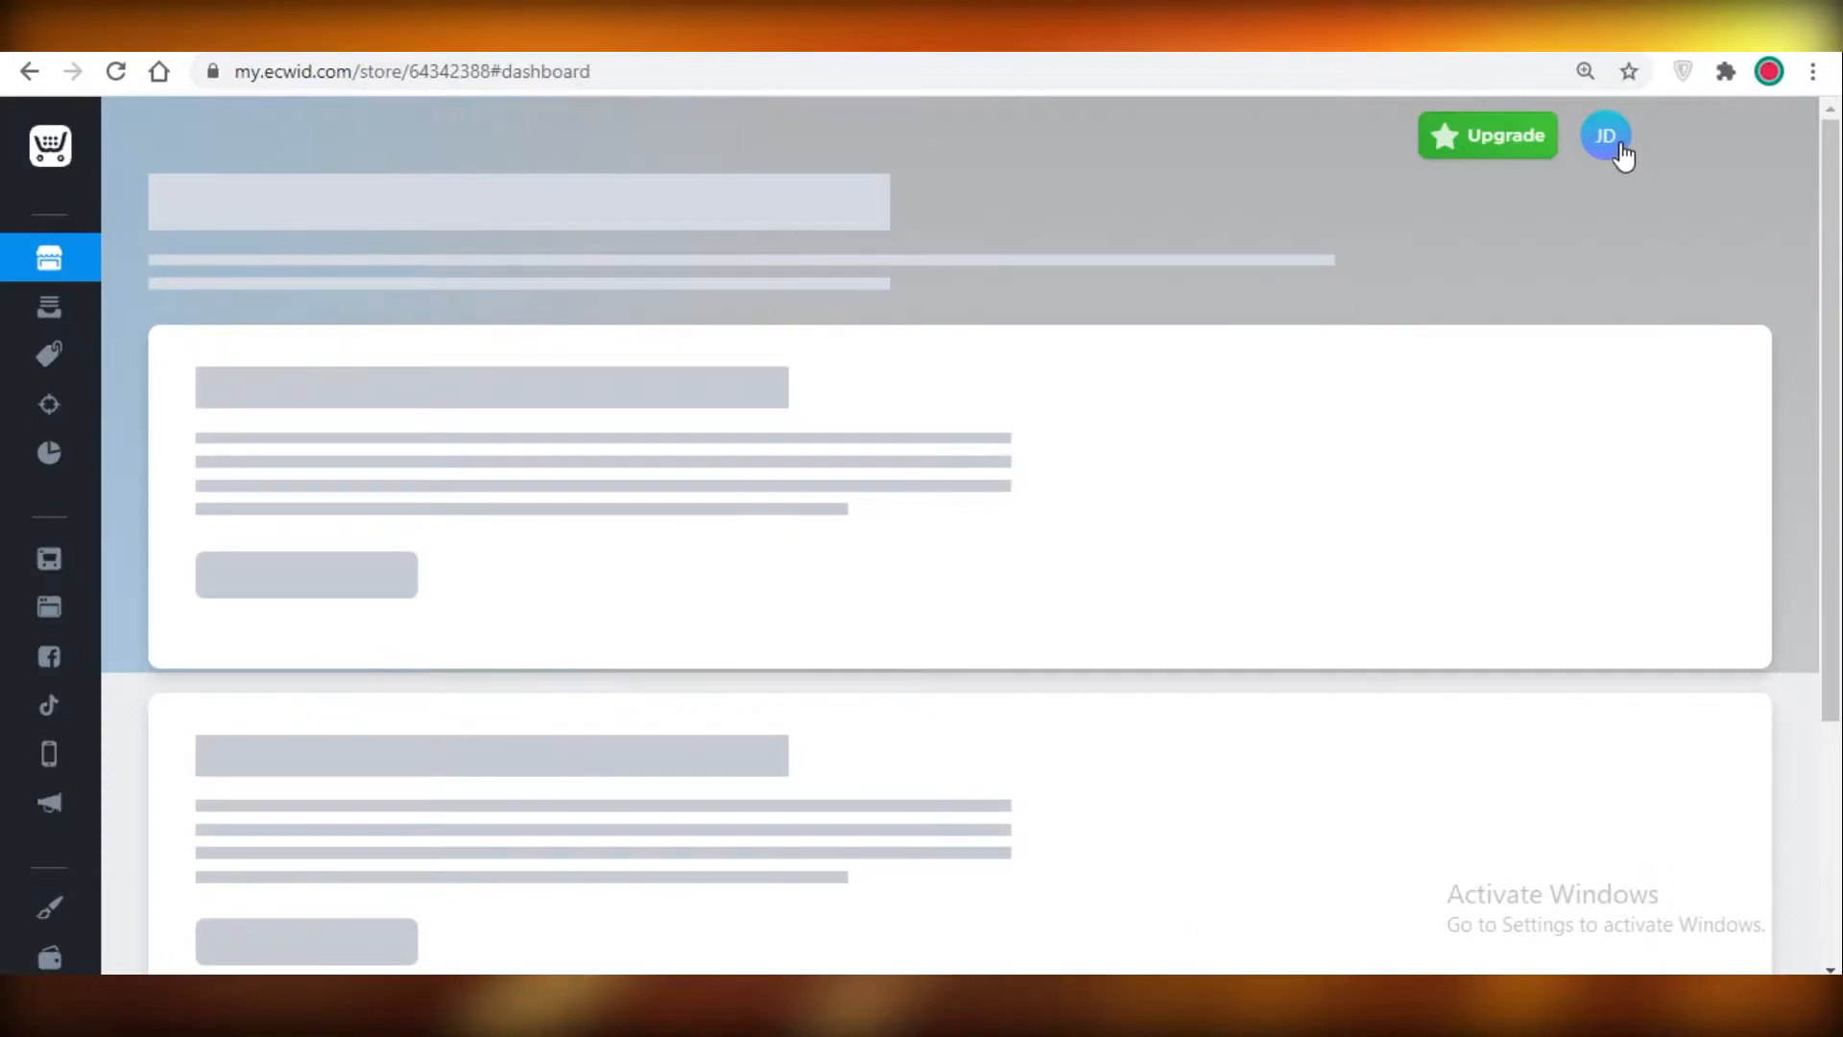
pyautogui.click(1613, 146)
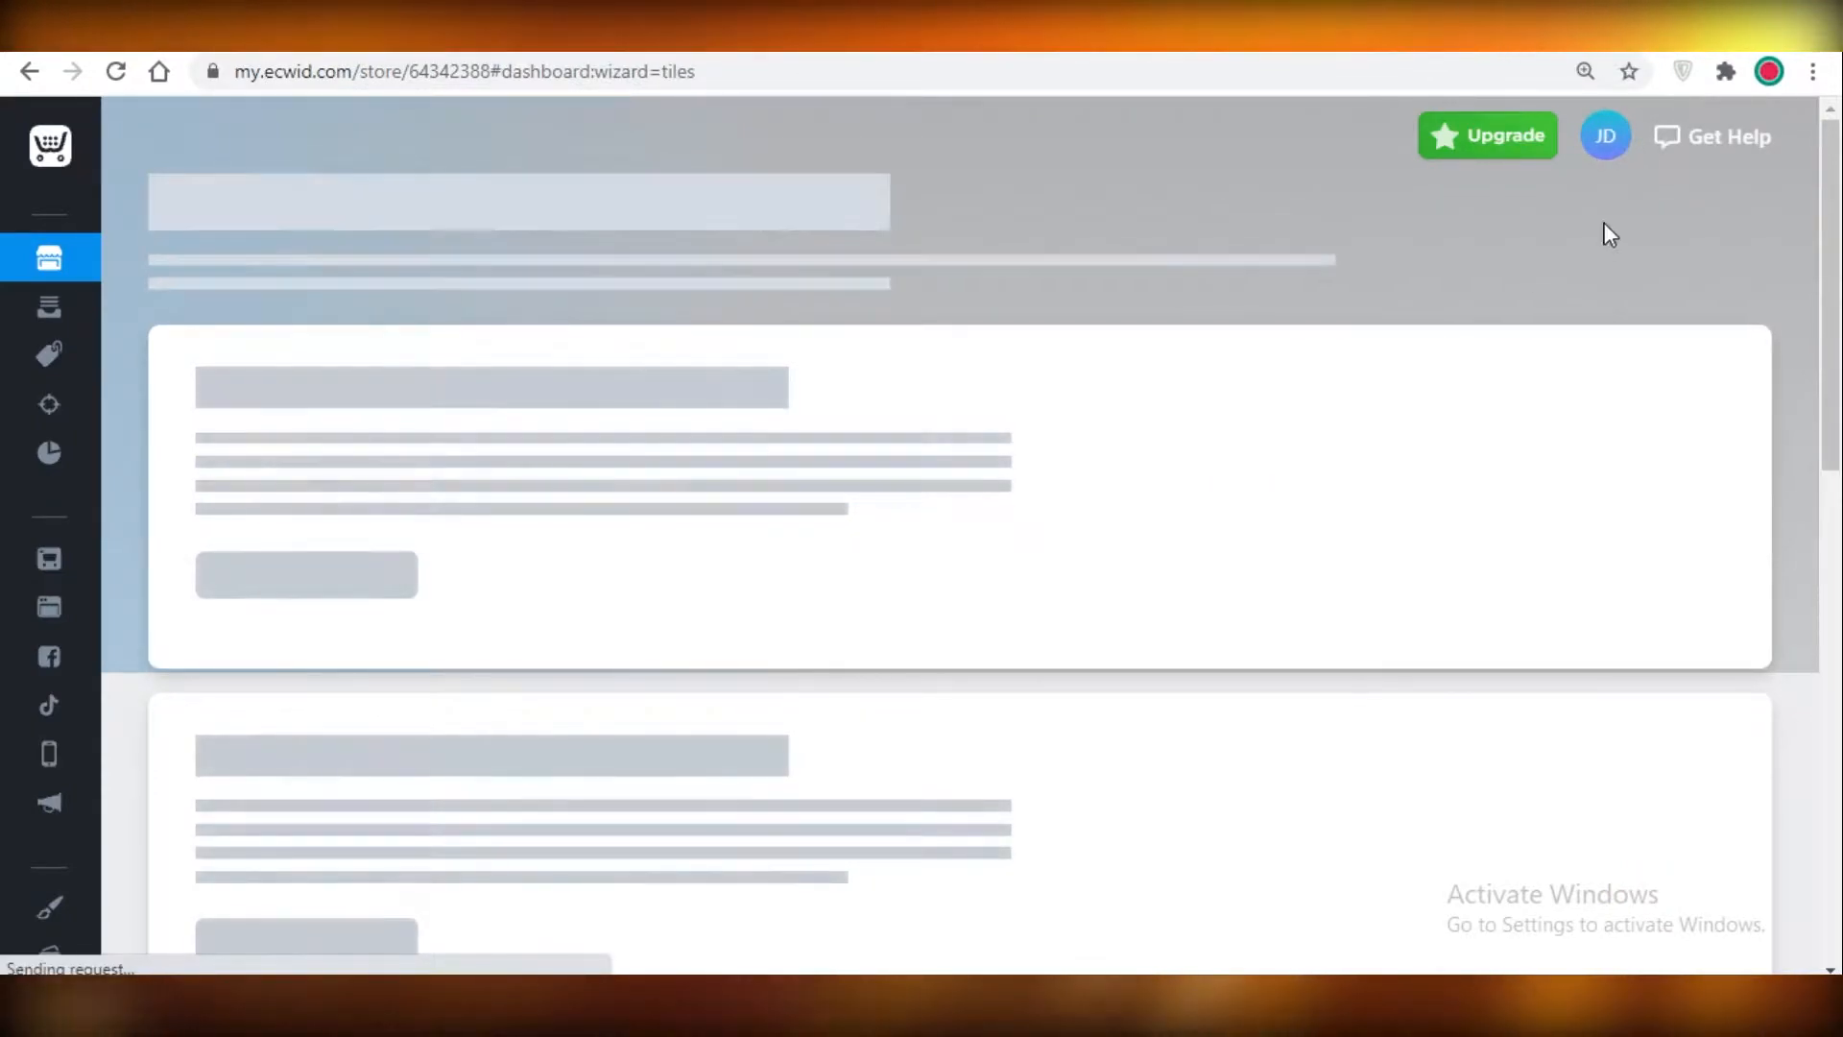
pyautogui.click(1598, 132)
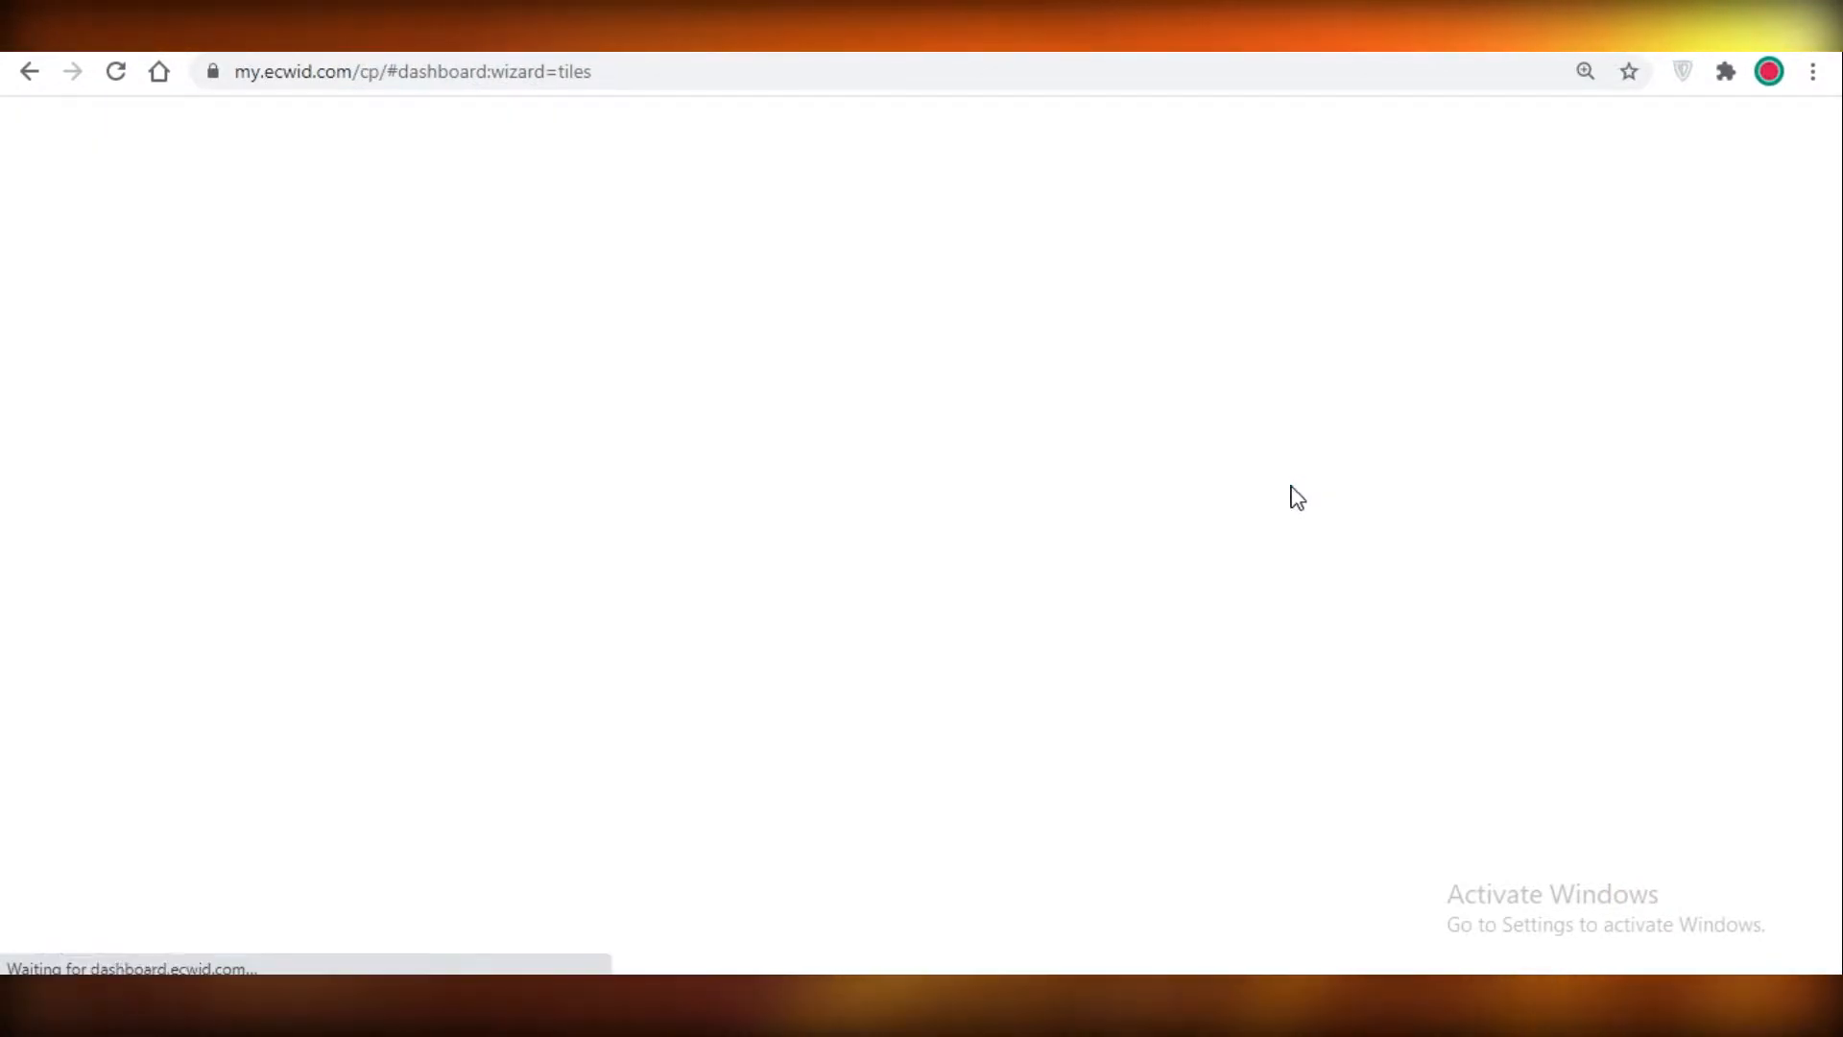
# Open the registration form for a new Ecwid account and fill in the full name.
pyautogui.scroll(-3, 1325, 563)
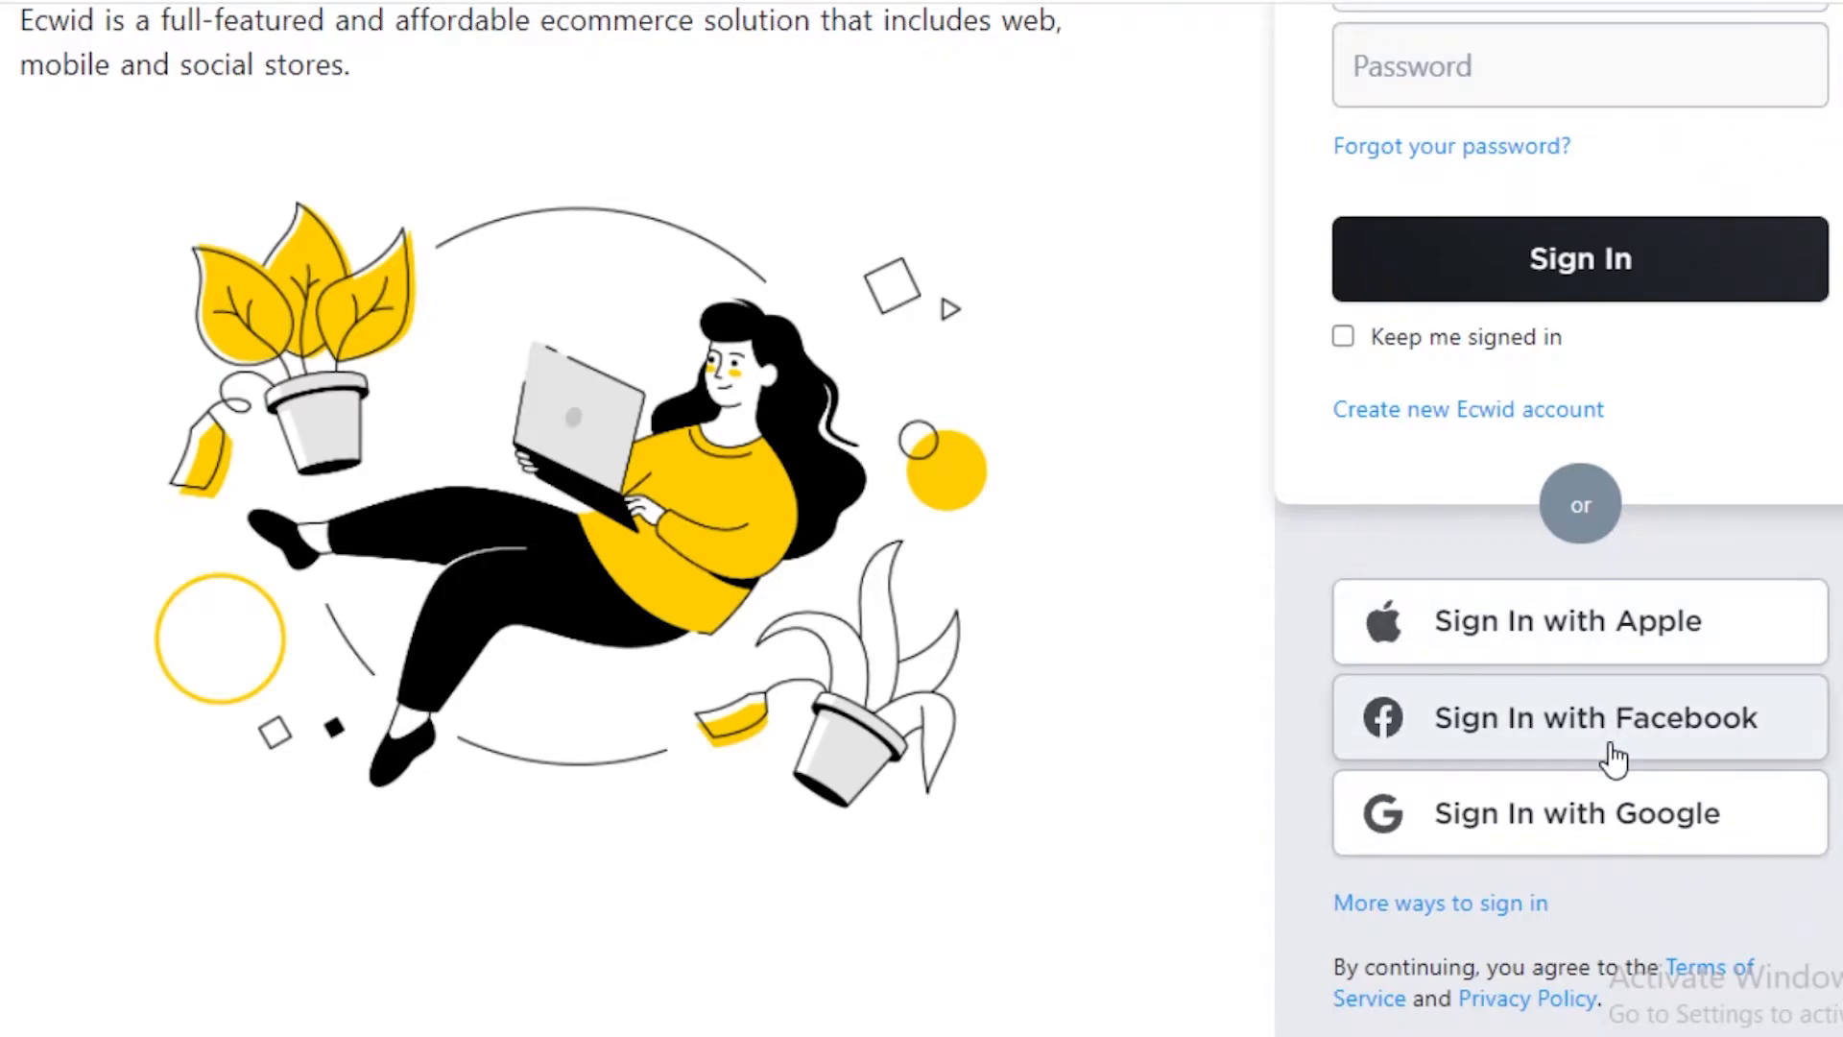
pyautogui.scroll(3, 1613, 758)
pyautogui.click(1375, 734)
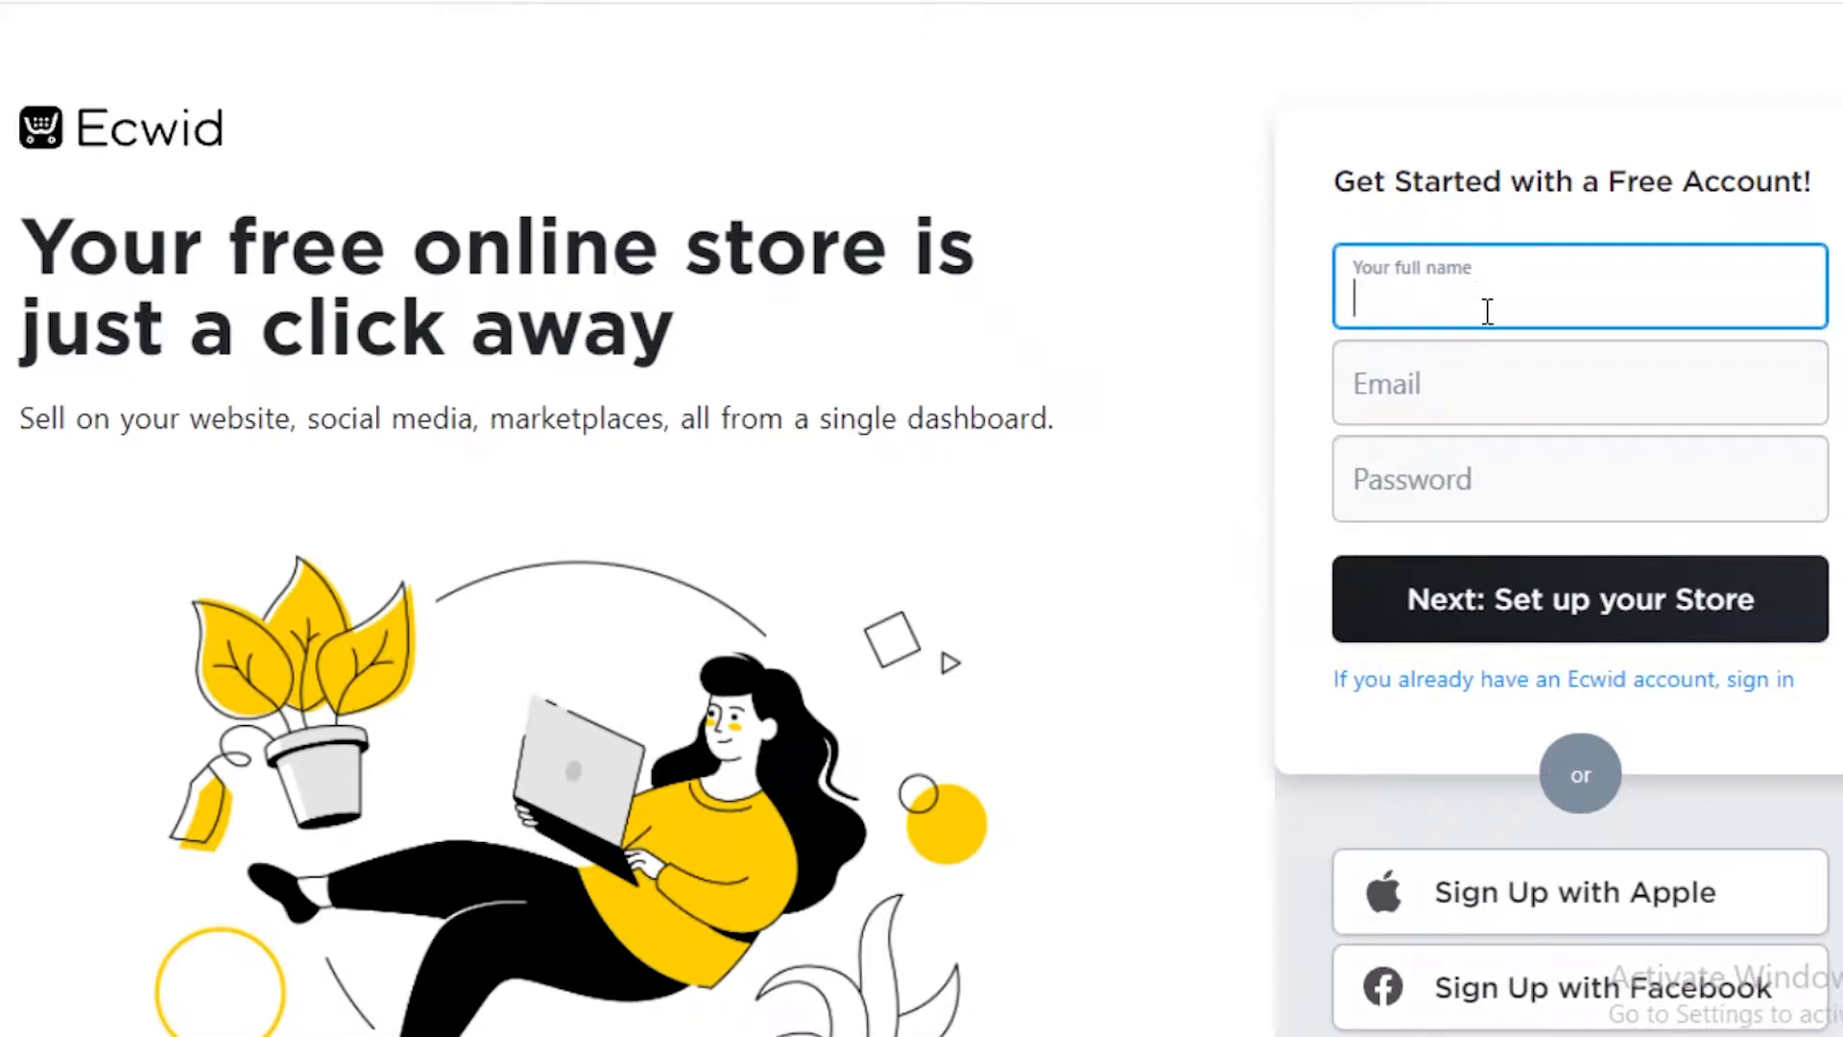
pyautogui.write('Jane')
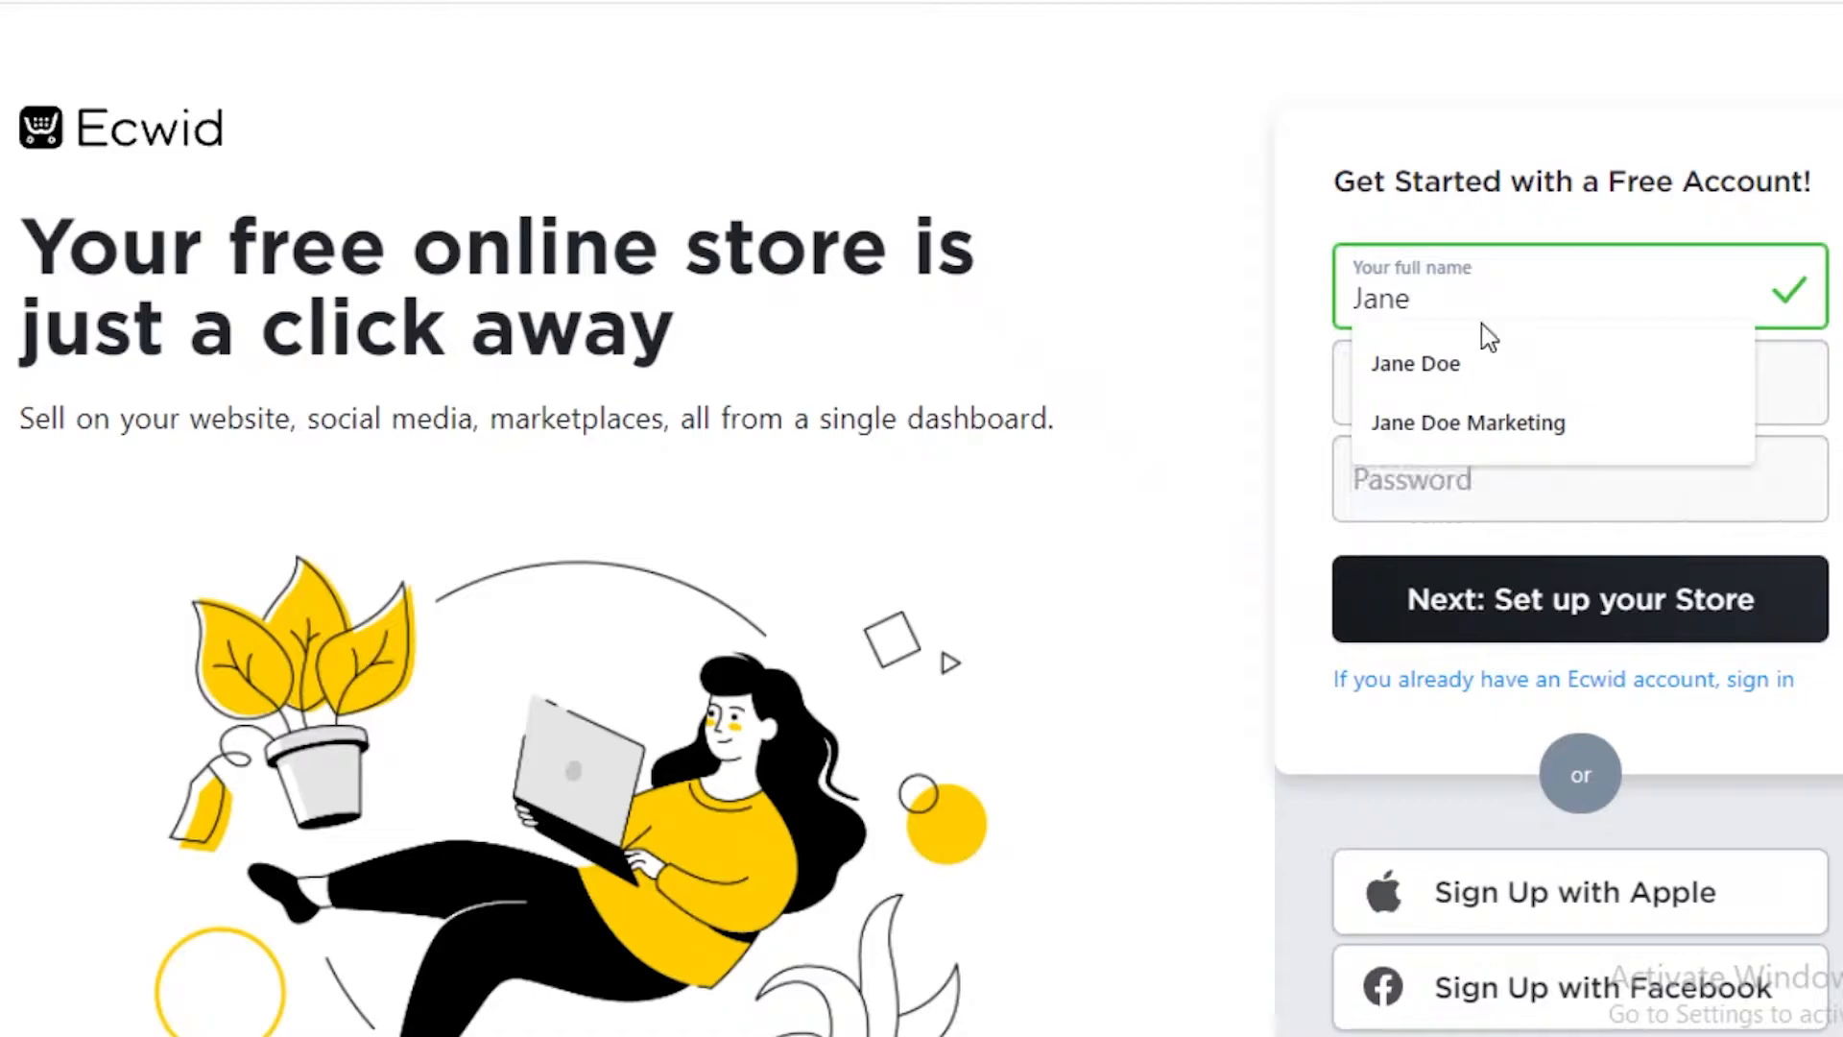
pyautogui.click(1460, 372)
pyautogui.click(1462, 380)
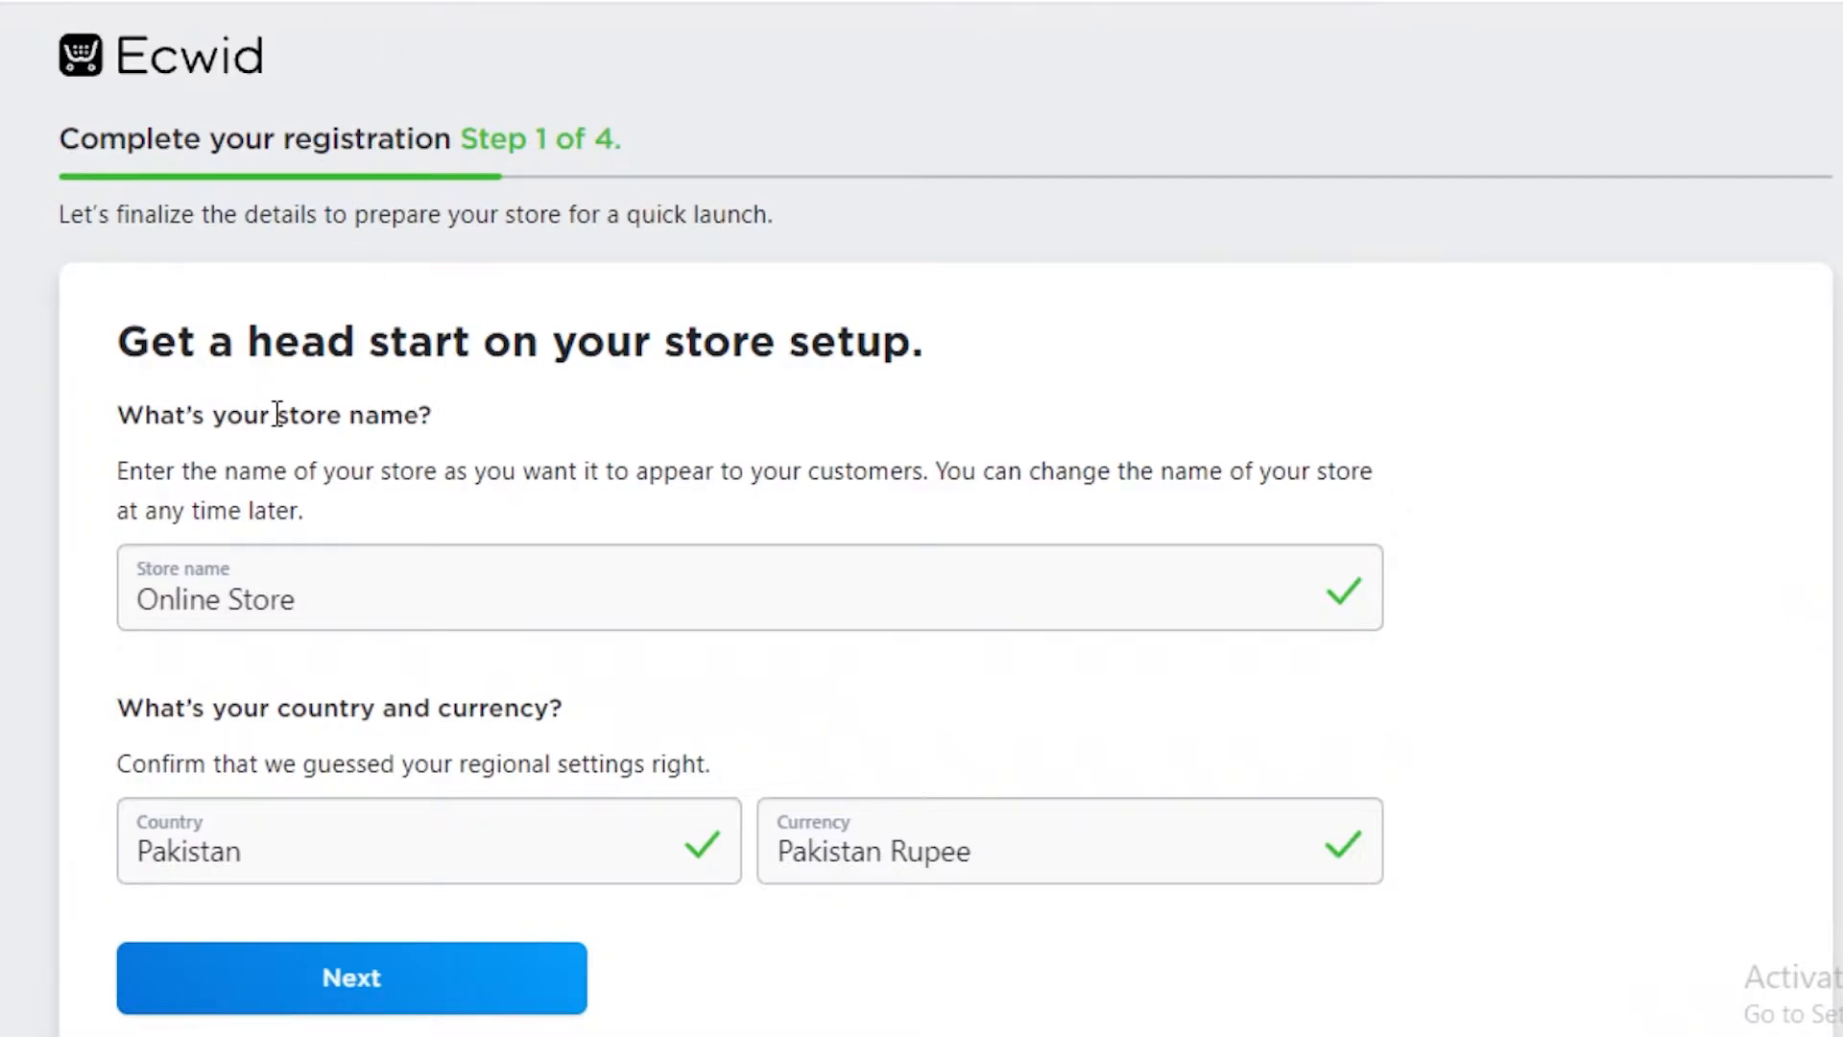
# Name the store SCRUNCHIES BY SARA and look through the available store currencies.
pyautogui.click(269, 588)
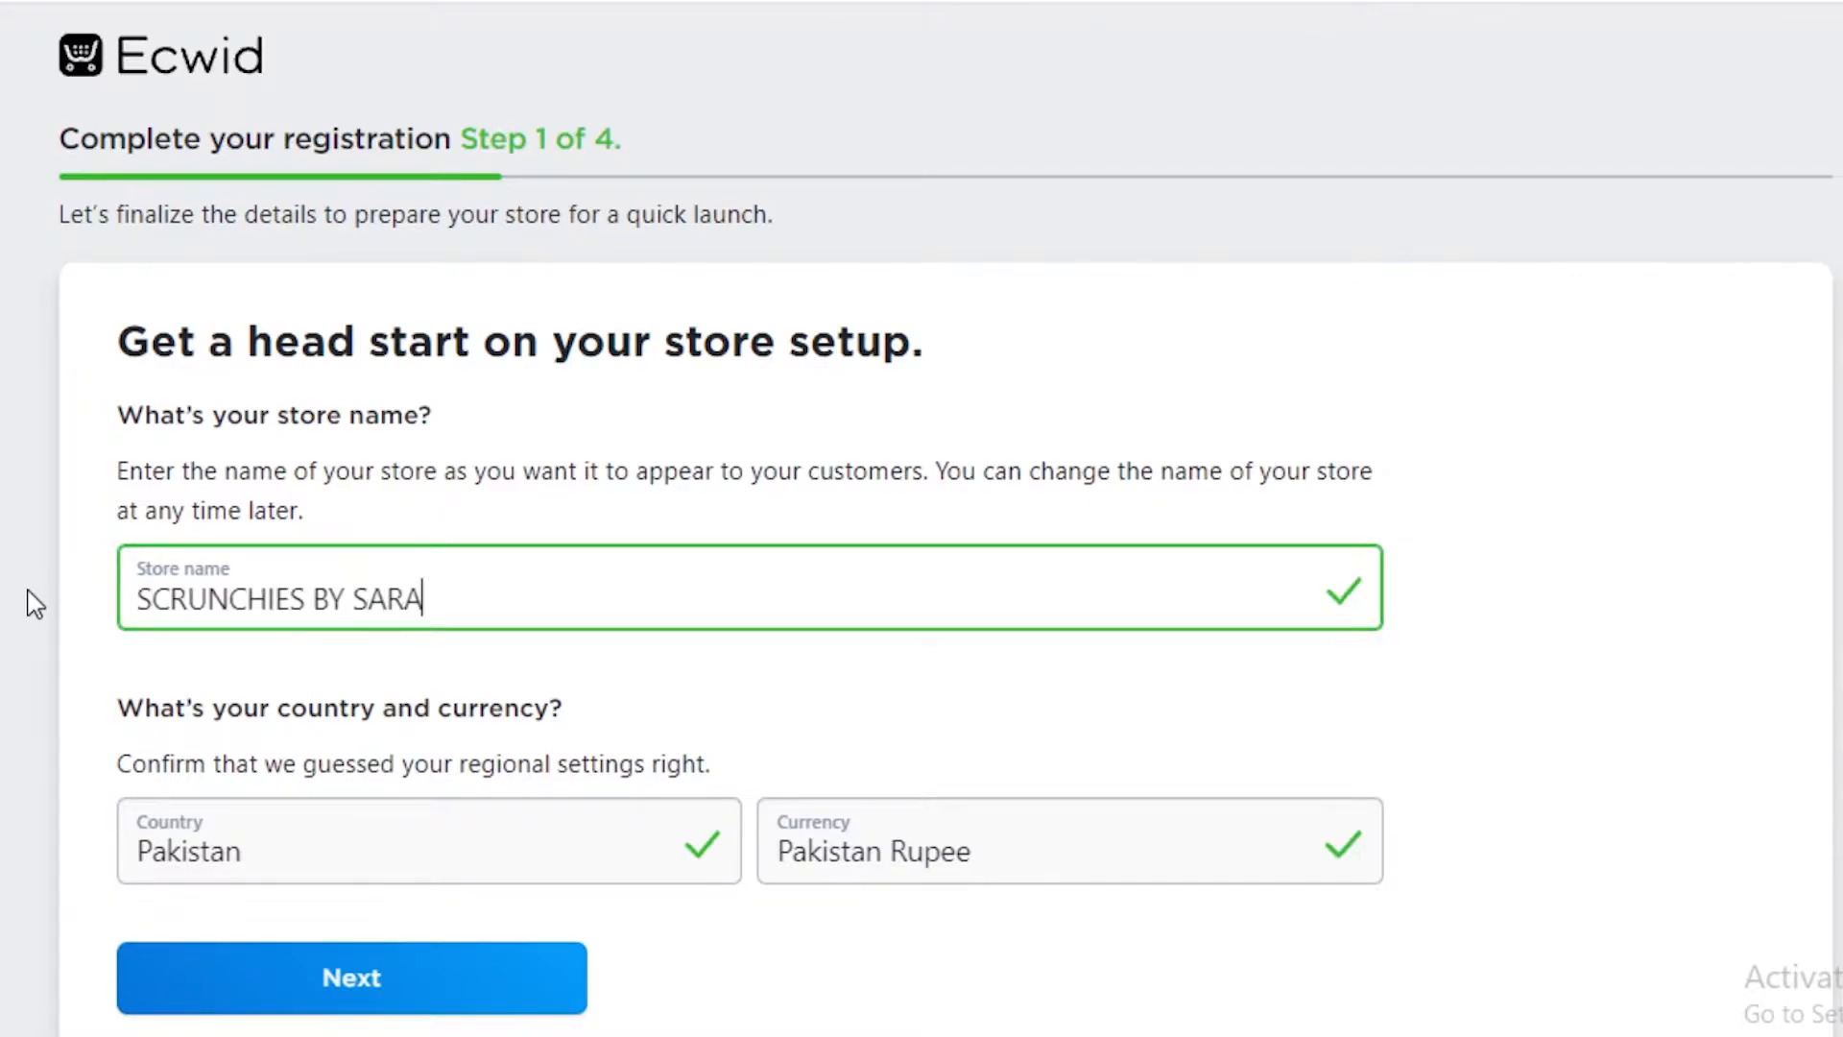
pyautogui.click(873, 825)
pyautogui.press('d')
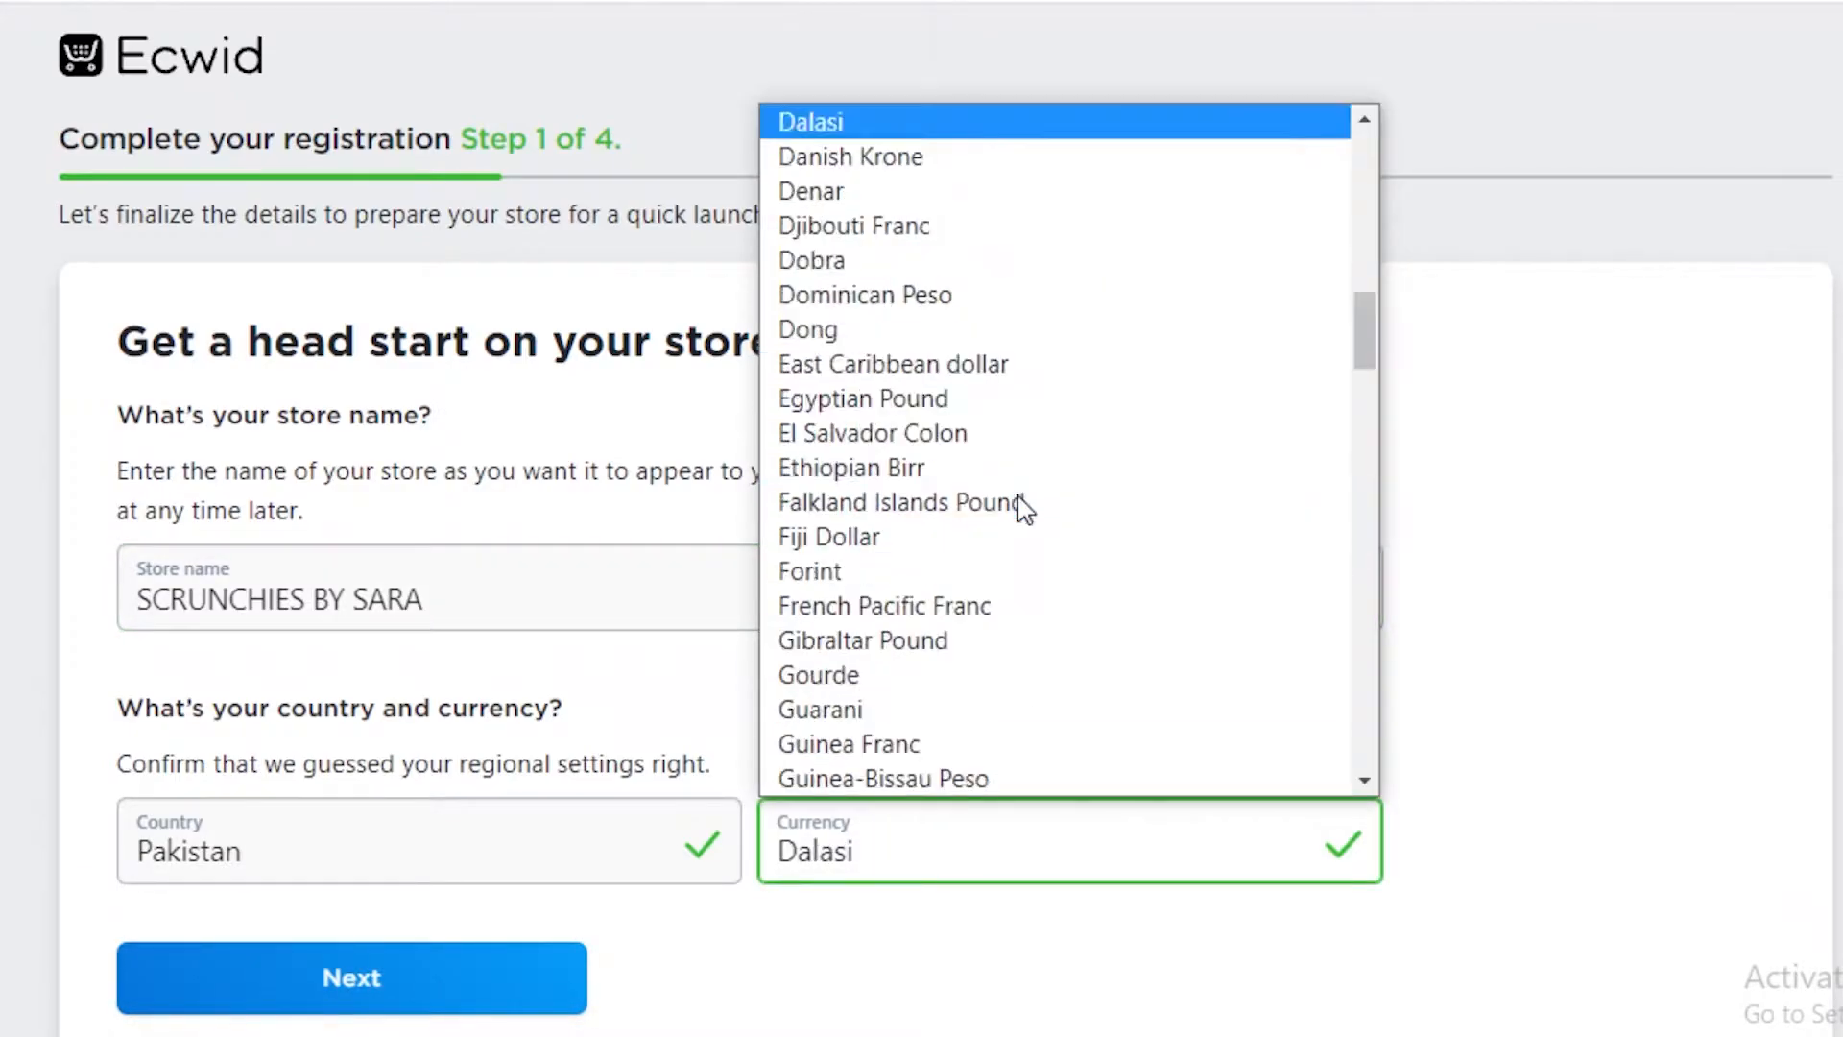
pyautogui.press('o')
pyautogui.scroll(-10, 970, 562)
pyautogui.moveTo(1365, 699); pyautogui.dragTo(1367, 91)
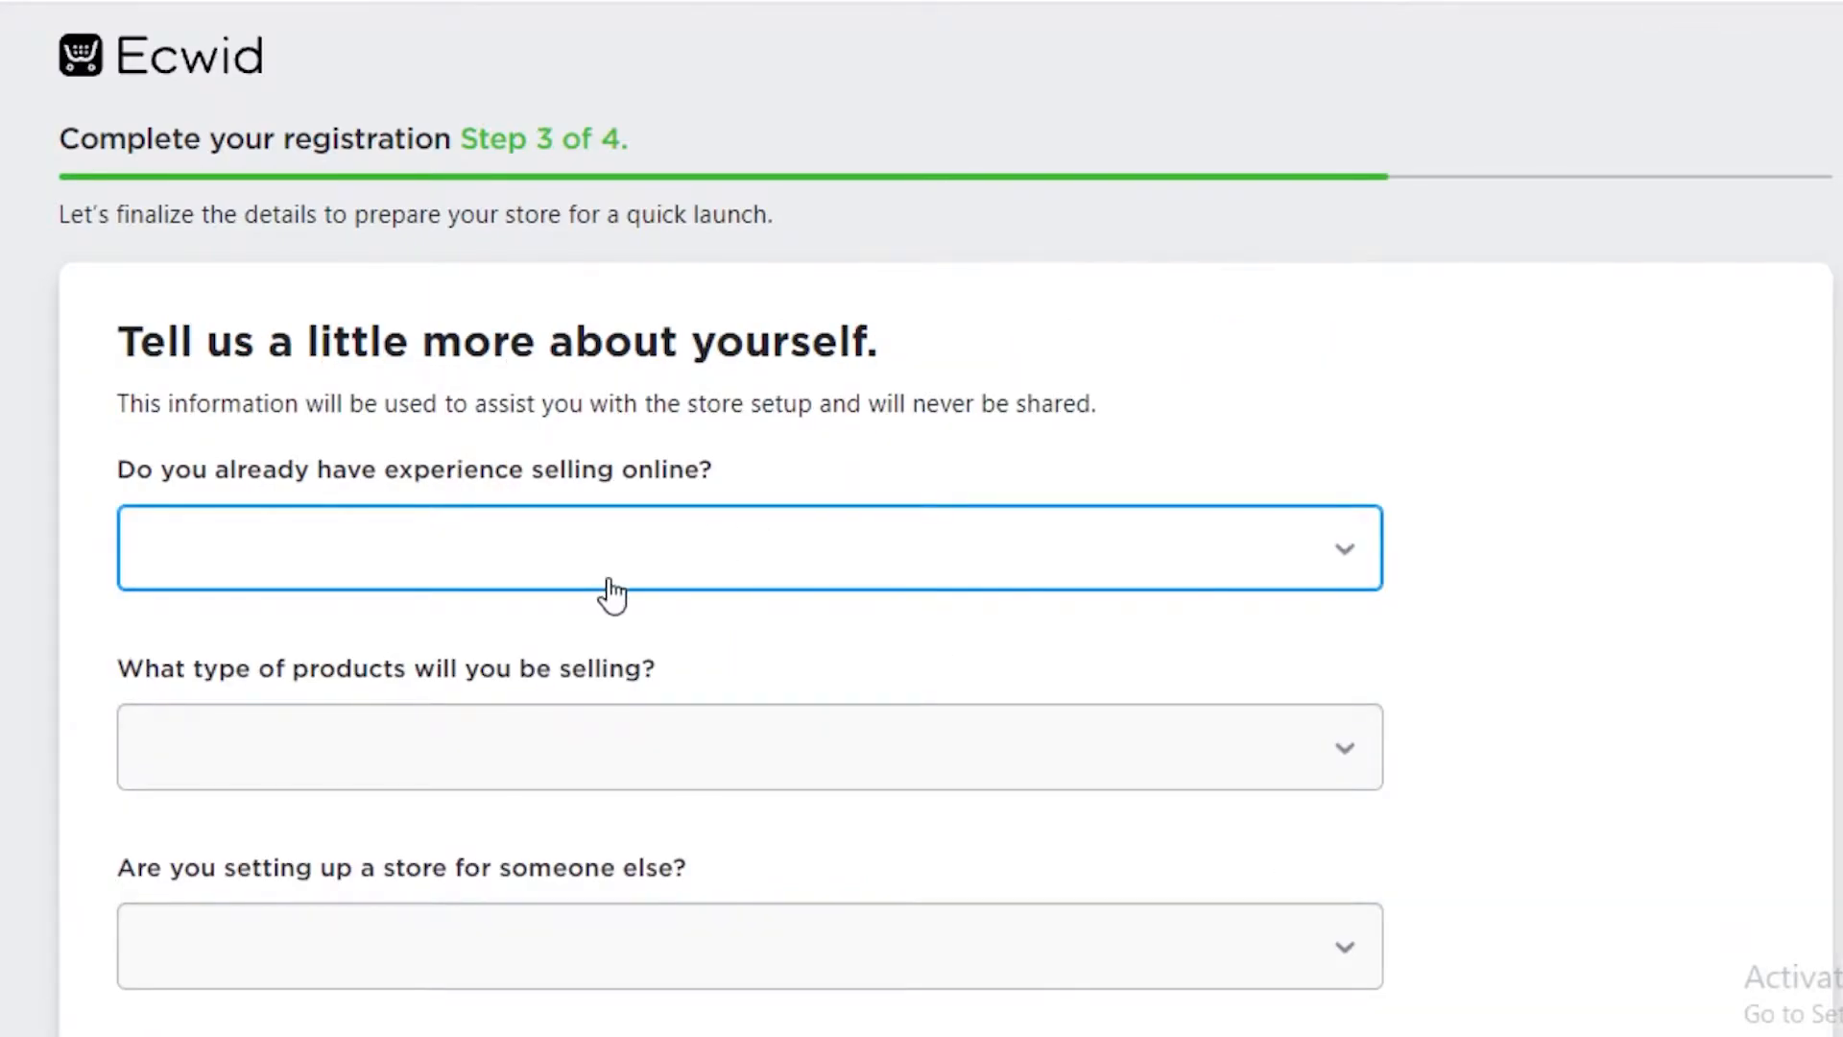
# Set the online selling experience to "I'm just getting started" and look through the product type options.
pyautogui.click(610, 584)
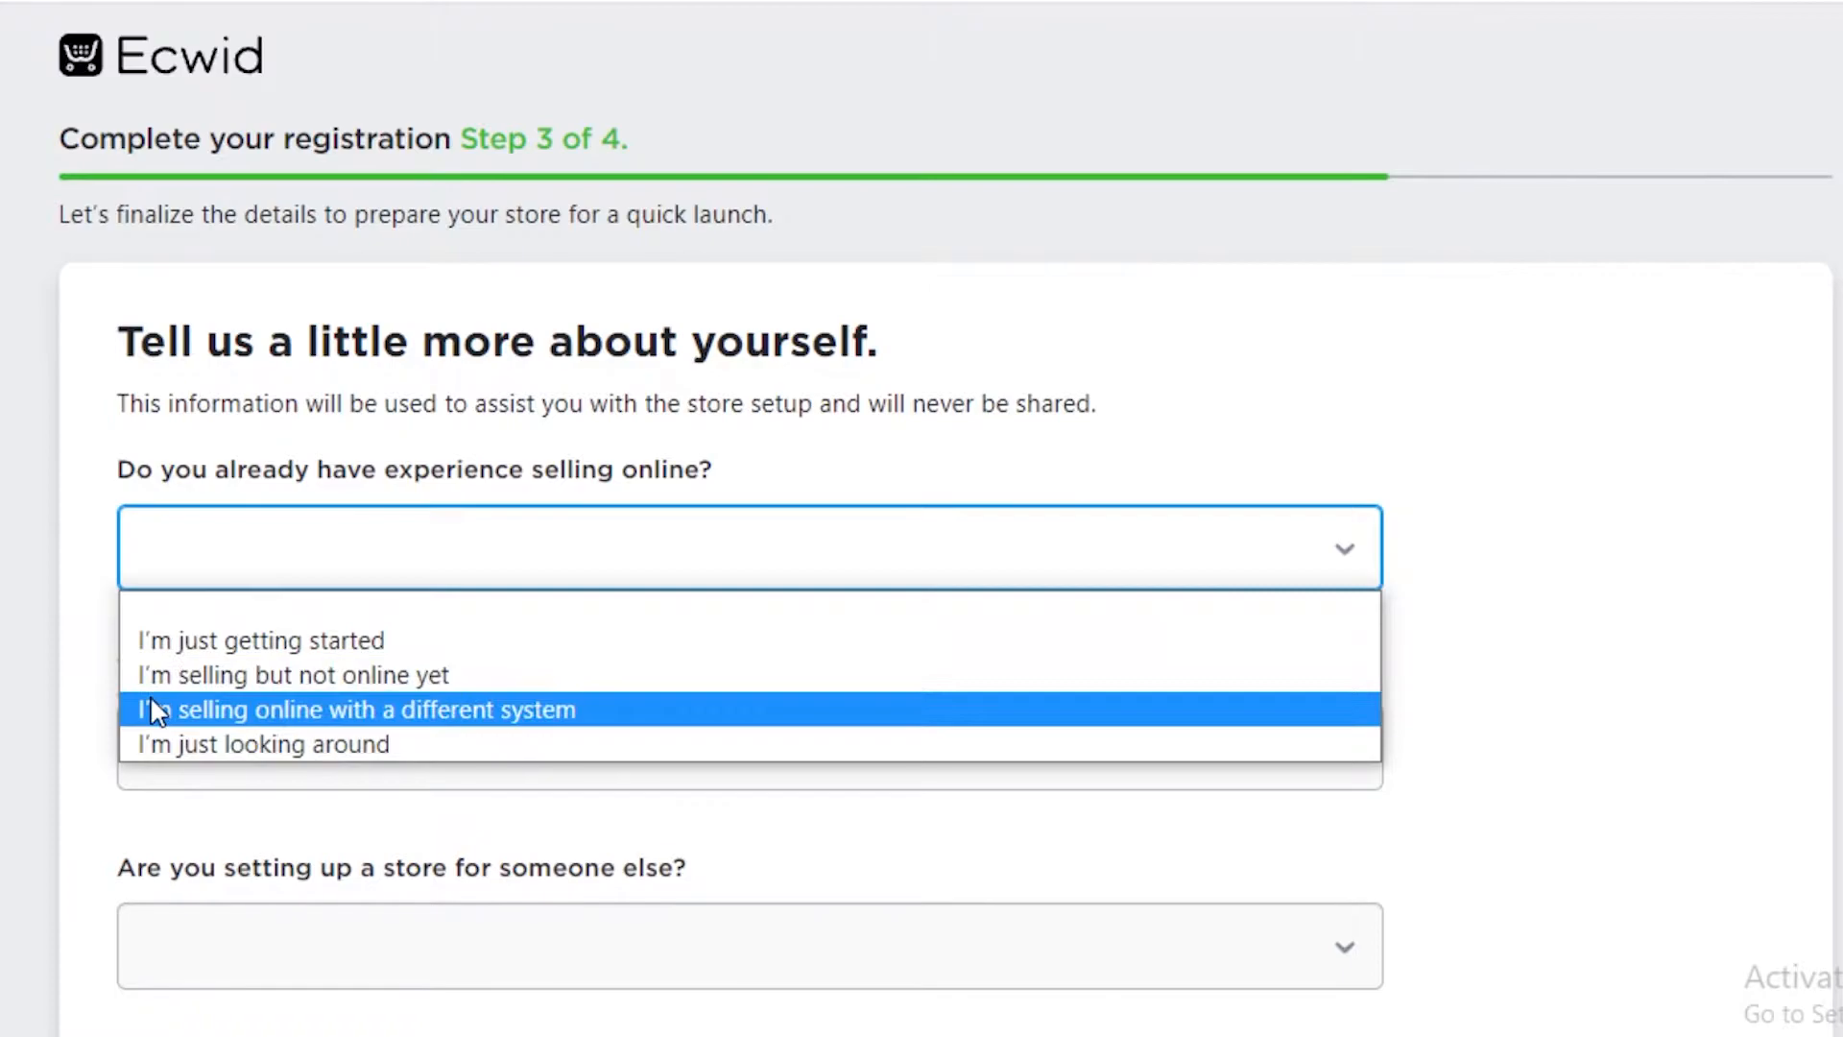
pyautogui.click(301, 640)
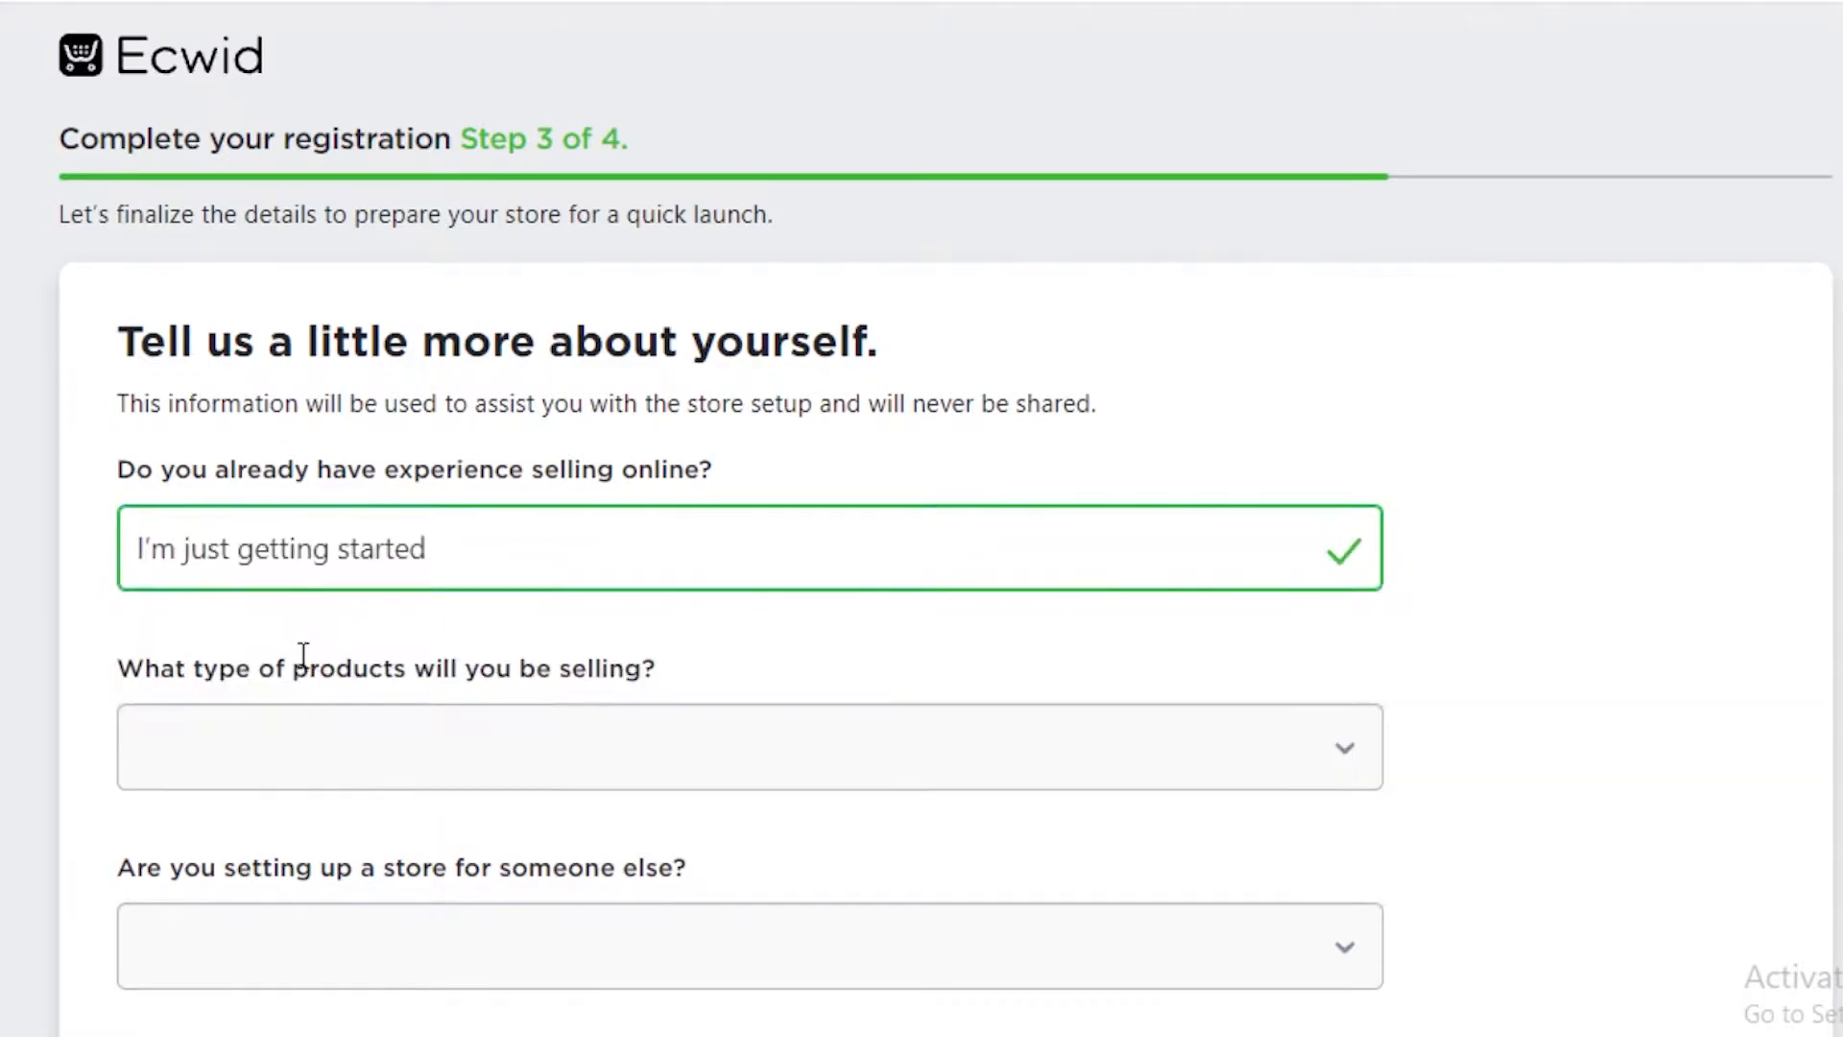
pyautogui.click(292, 735)
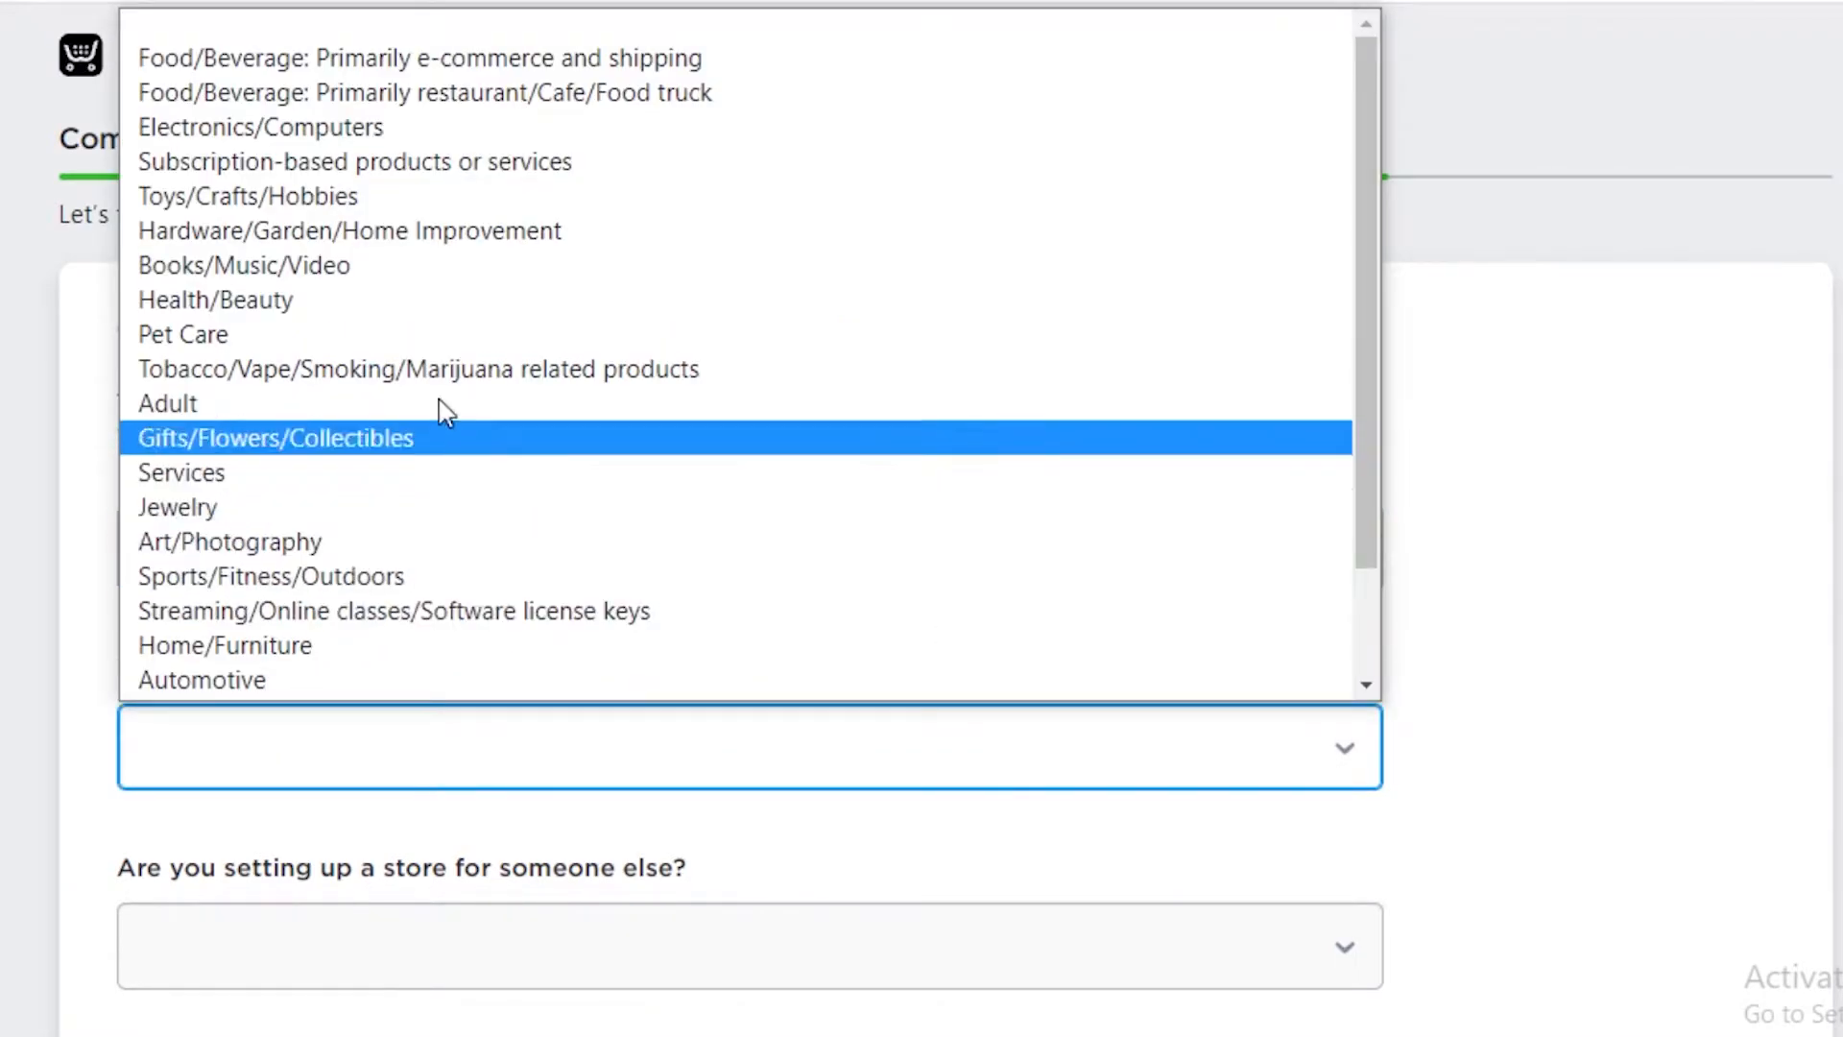
pyautogui.scroll(-2, 1021, 448)
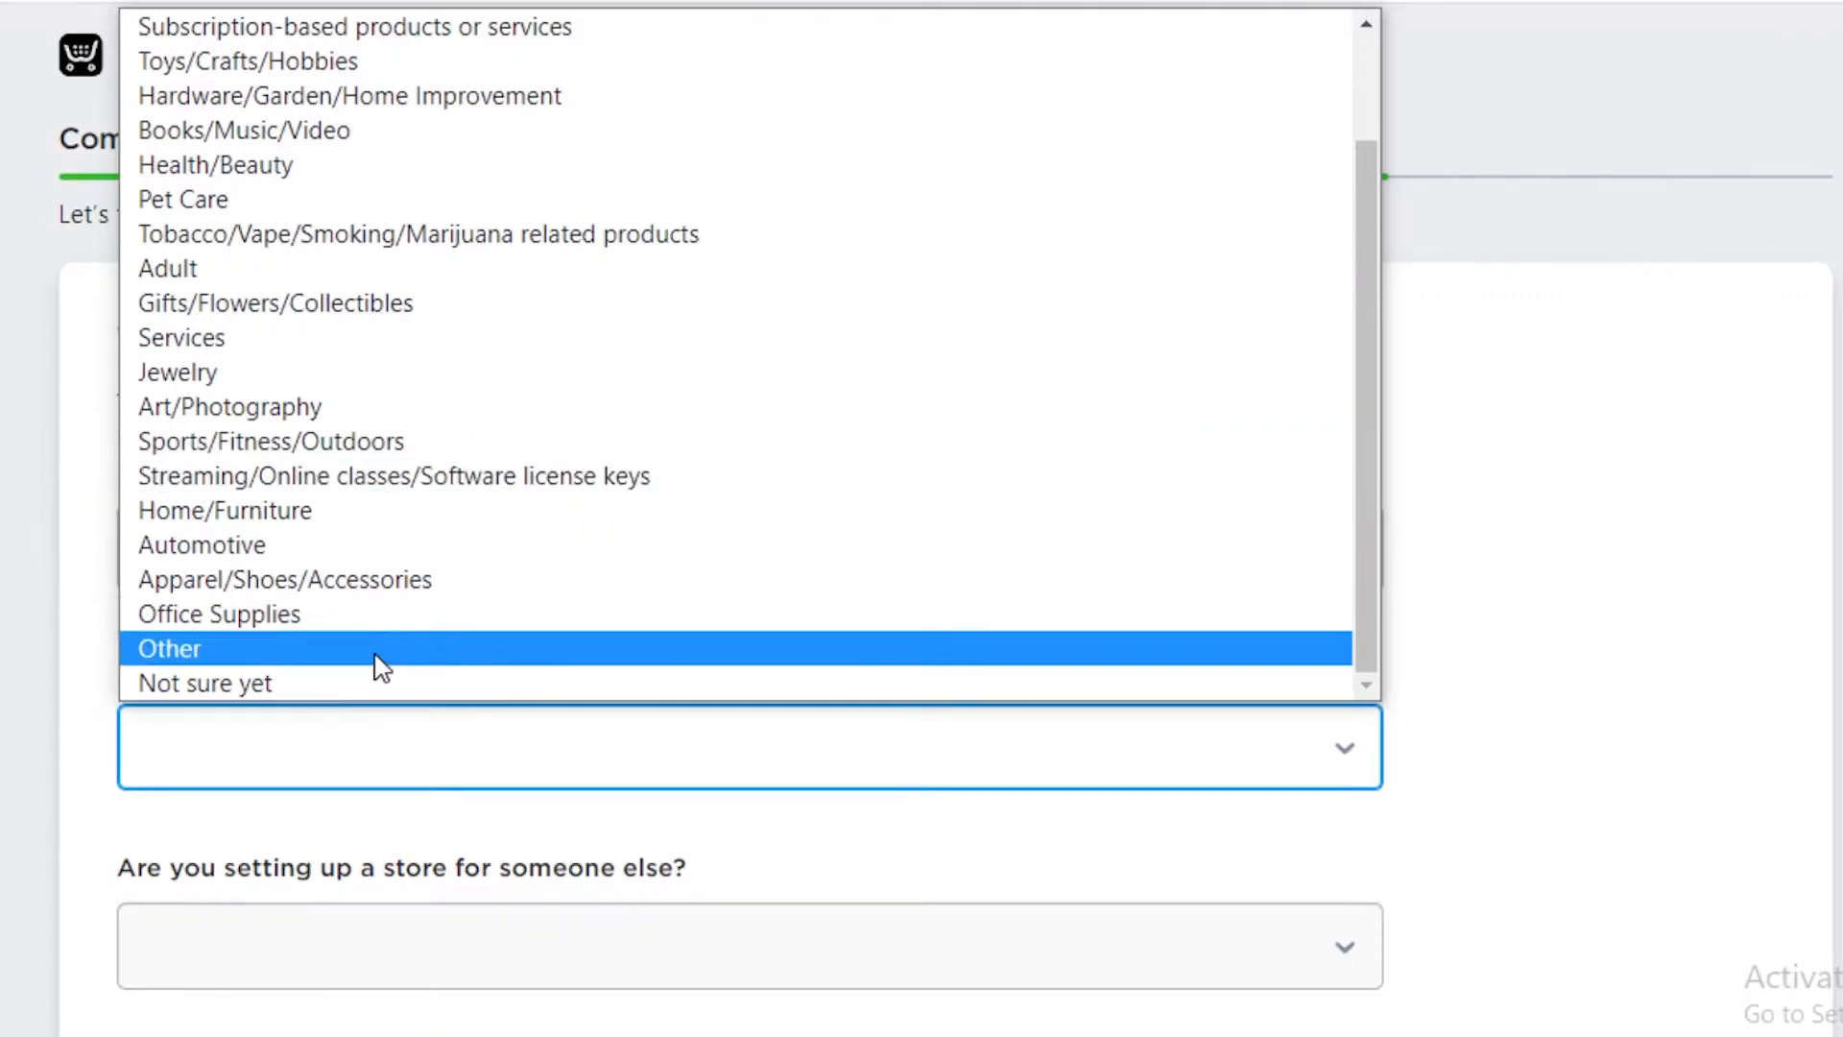
pyautogui.scroll(2, 345, 595)
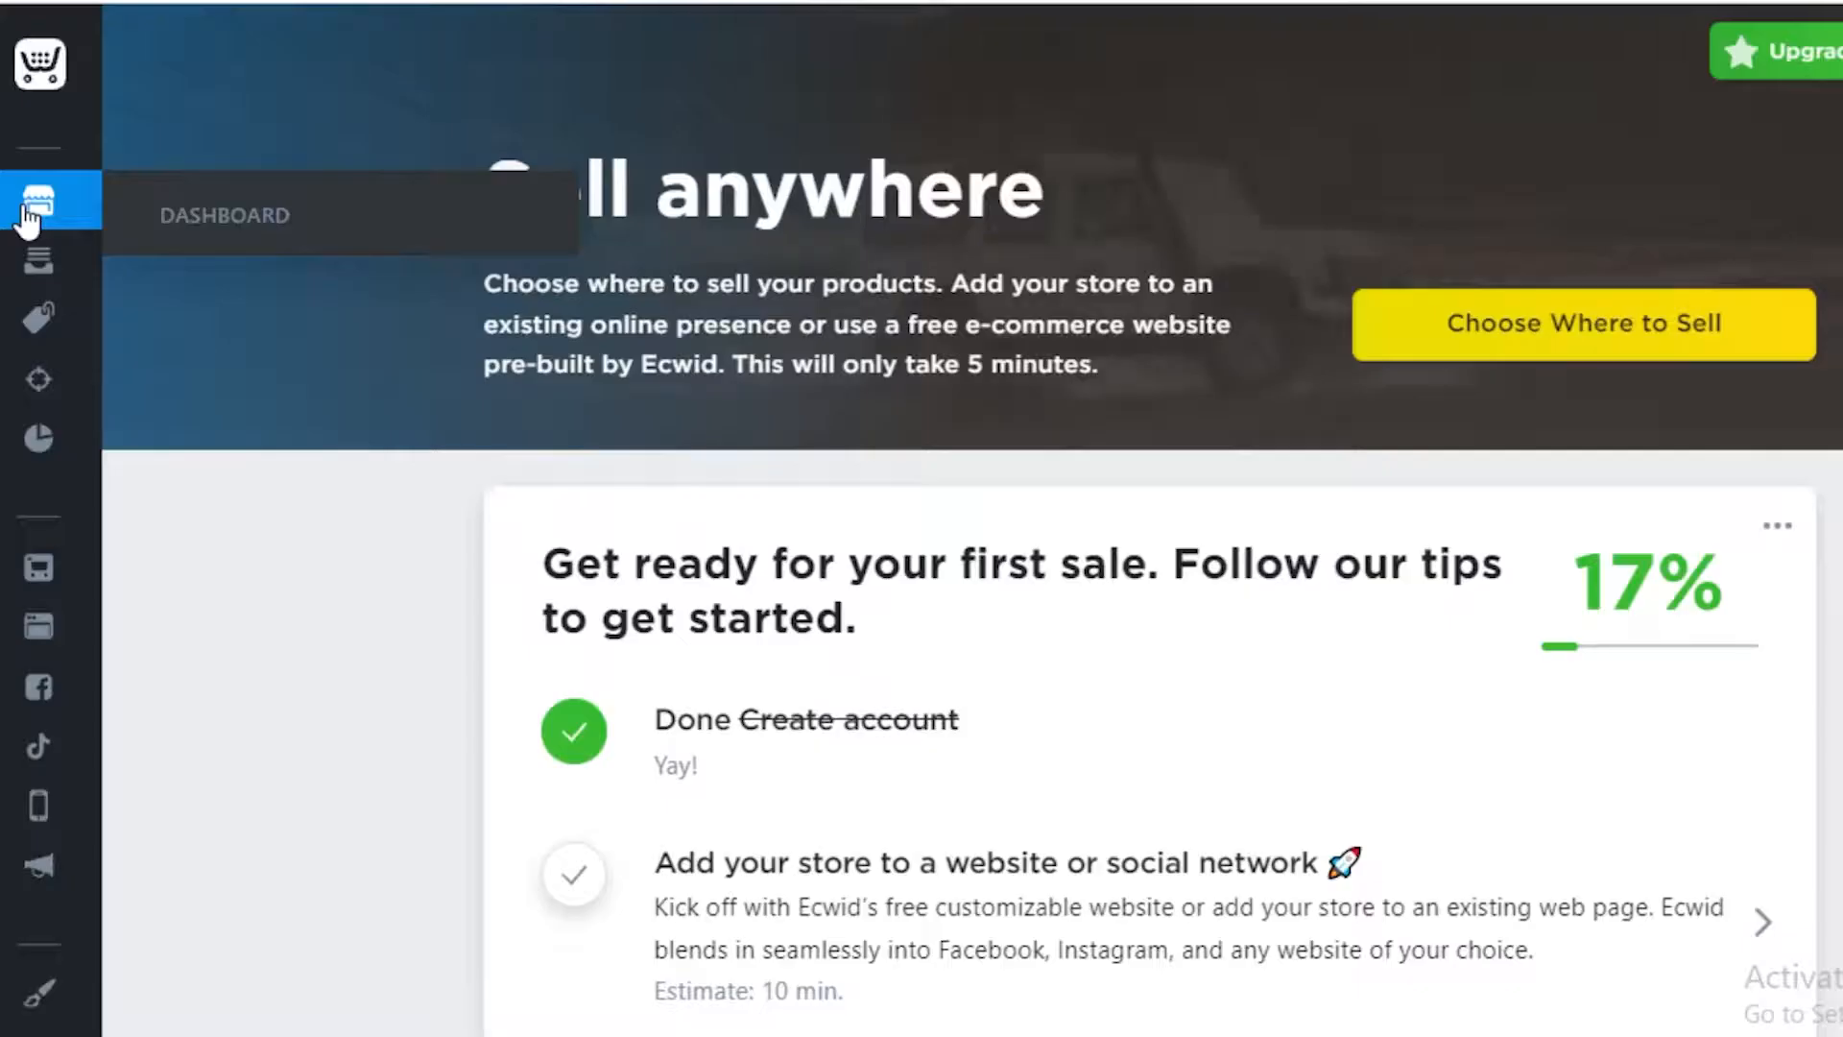
# Review the dashboard from the pre-launch tips through the reports to the blog and recommended reading.
pyautogui.scroll(-3, 1142, 547)
pyautogui.scroll(-2, 1147, 547)
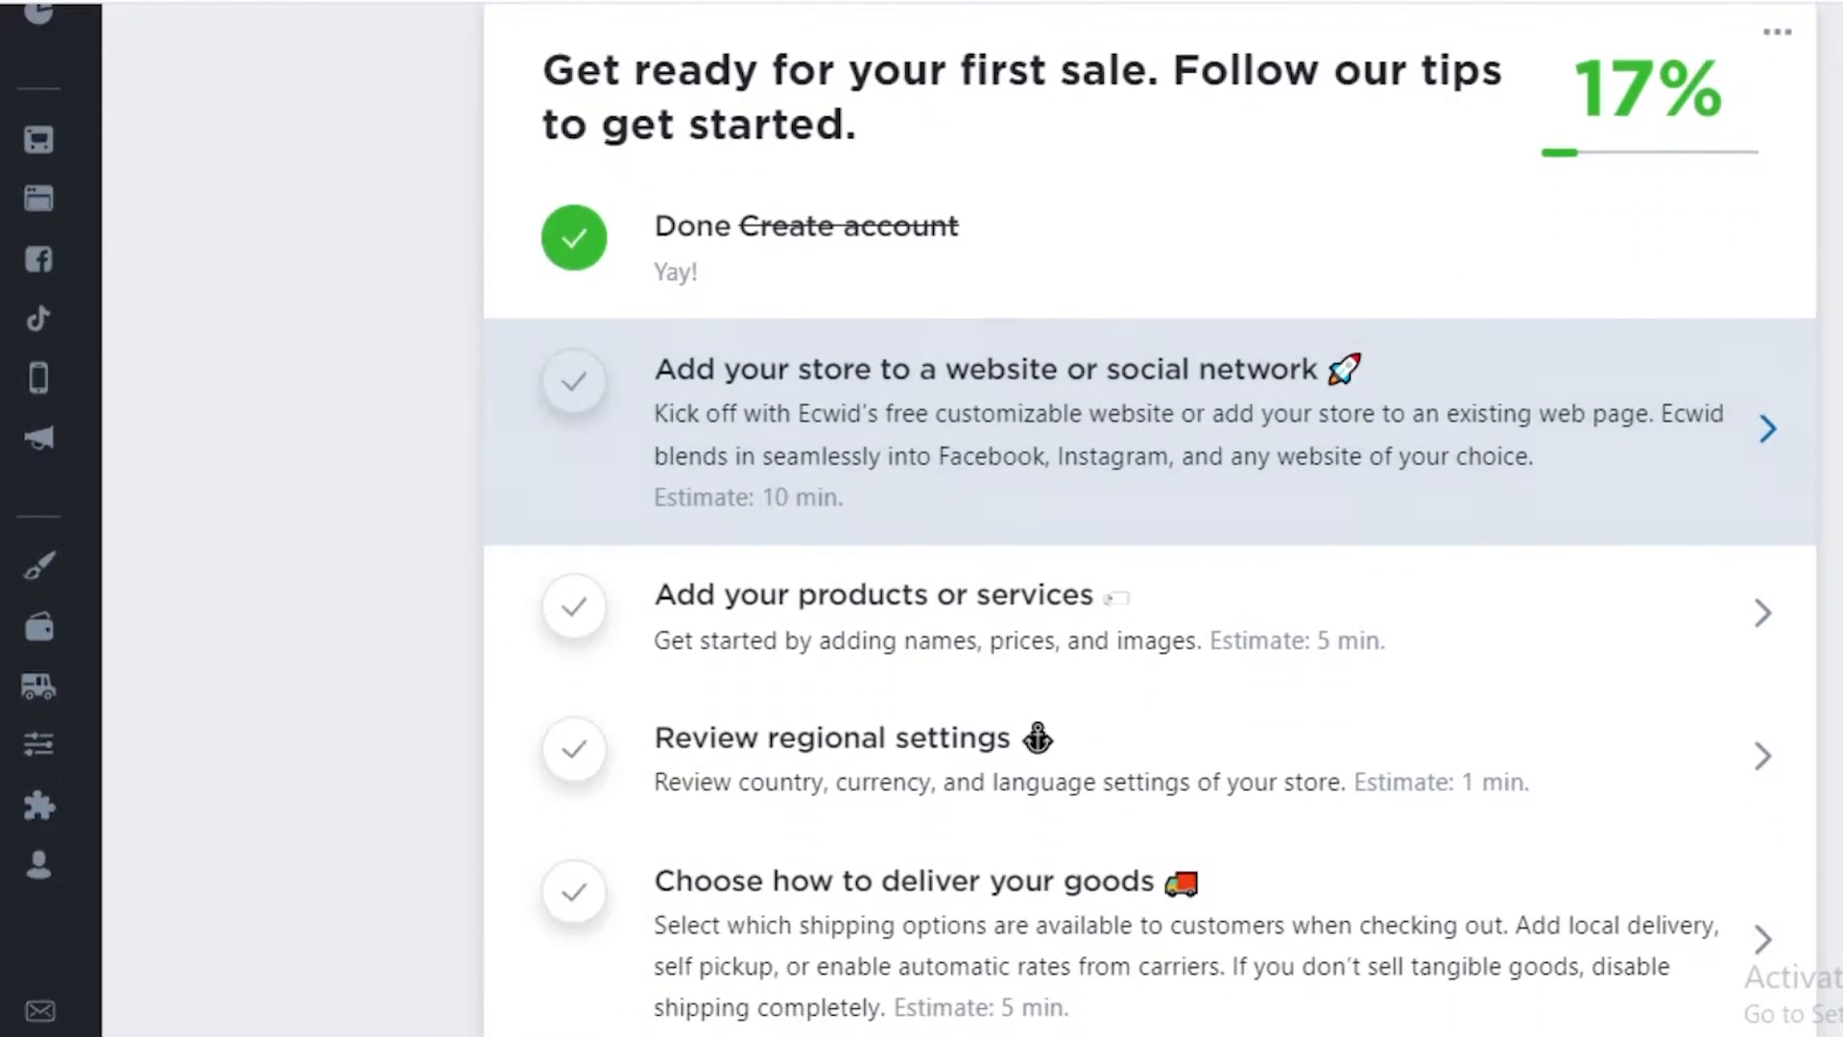
pyautogui.scroll(5, 1348, 286)
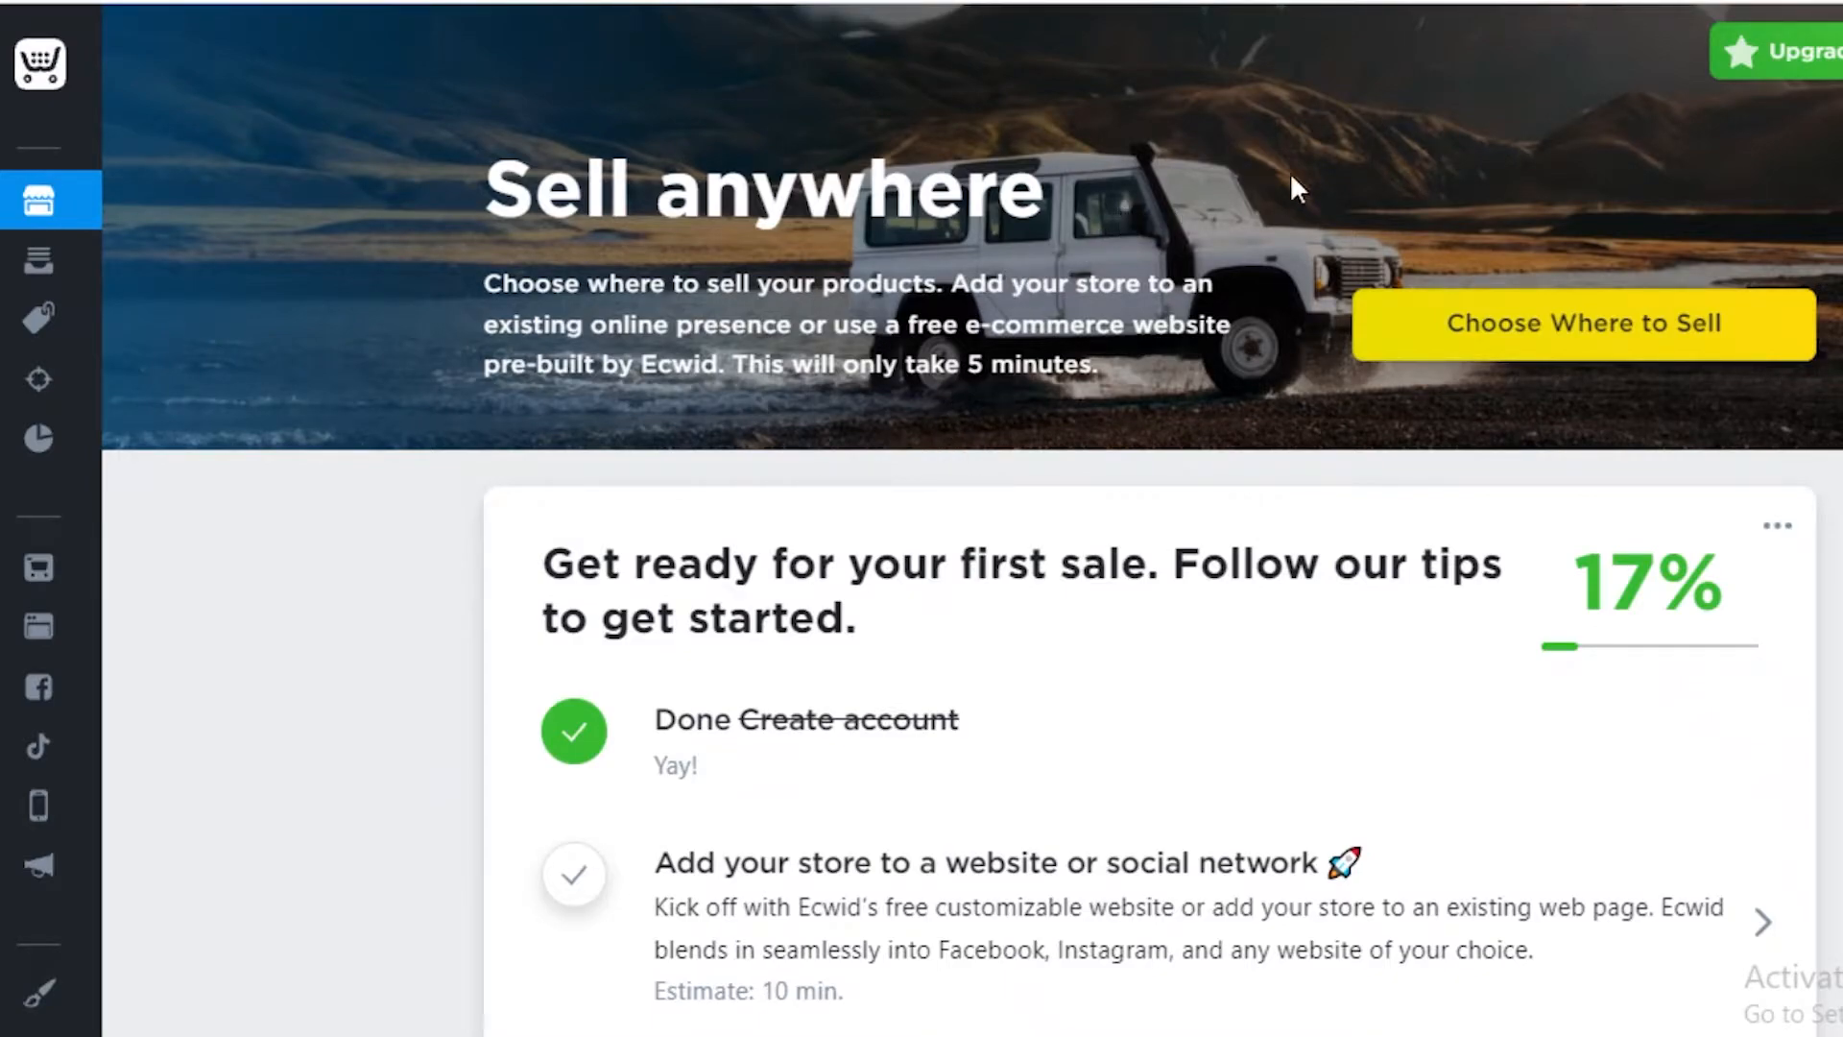
pyautogui.scroll(-7, 1292, 181)
pyautogui.scroll(7, 1247, 337)
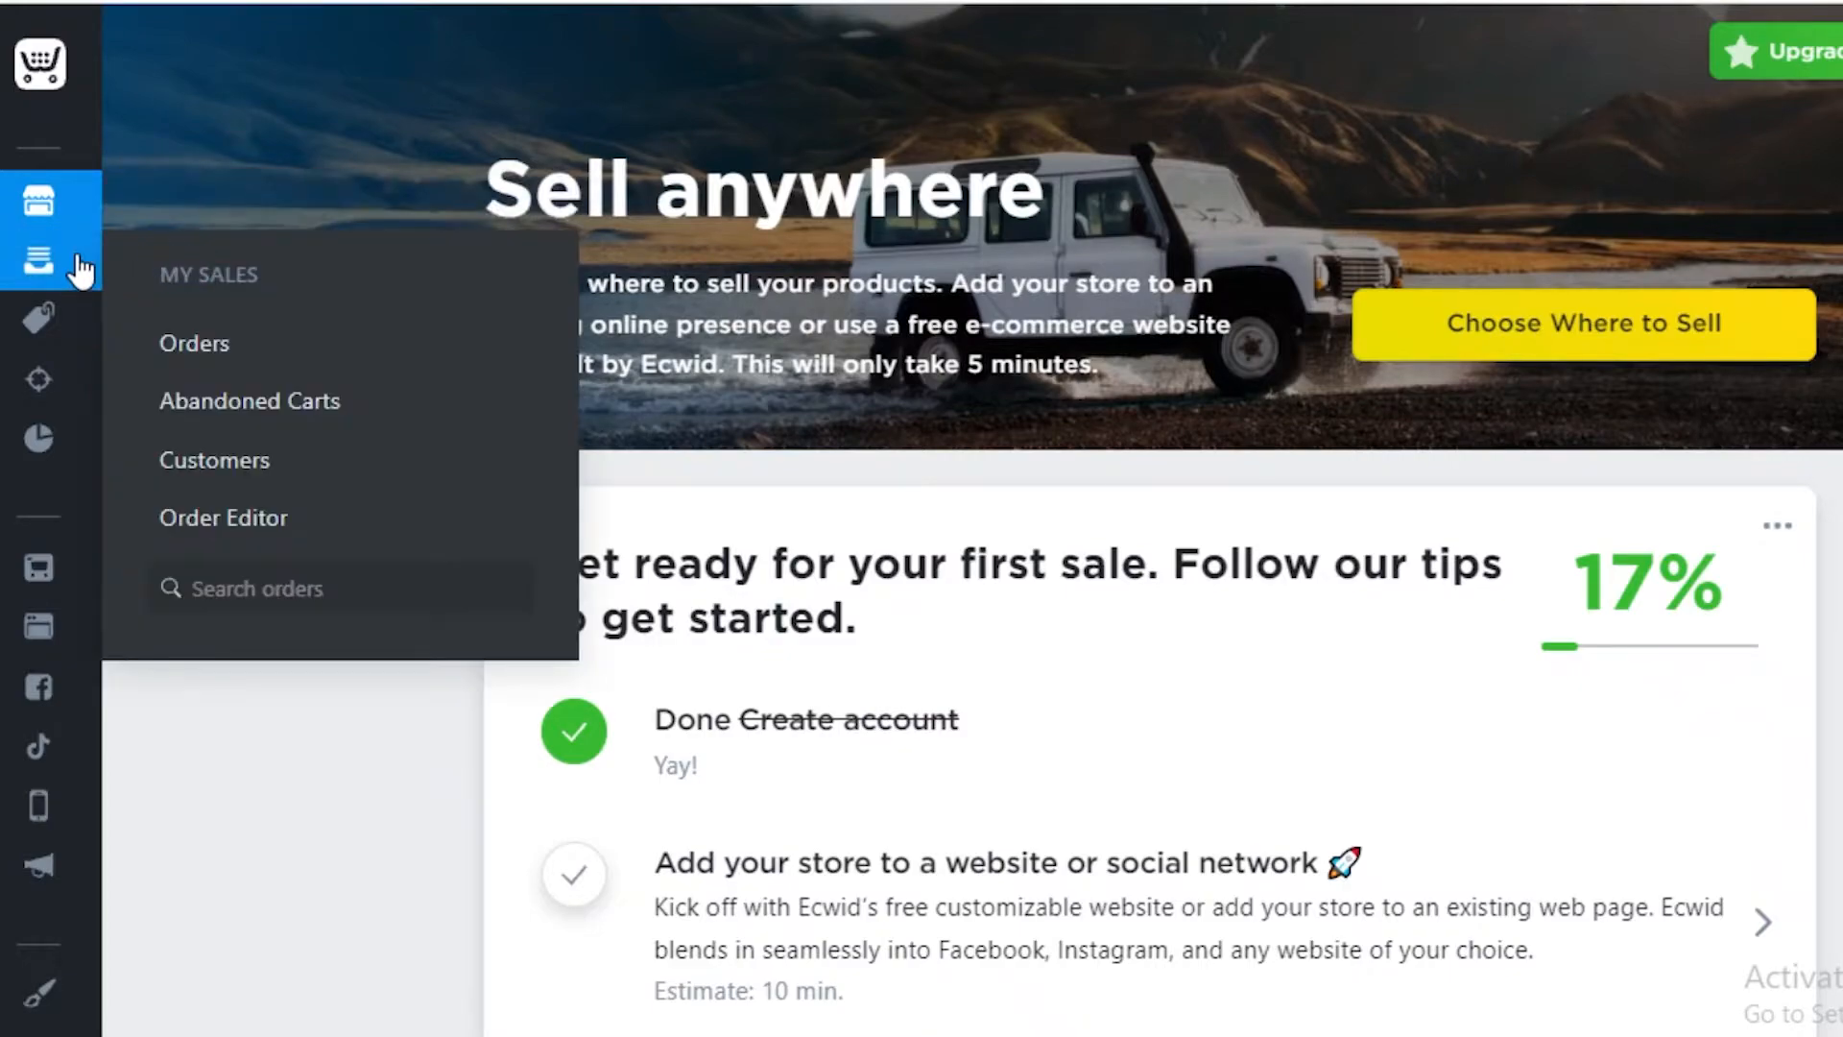
pyautogui.scroll(-8, 802, 411)
pyautogui.scroll(3, 809, 408)
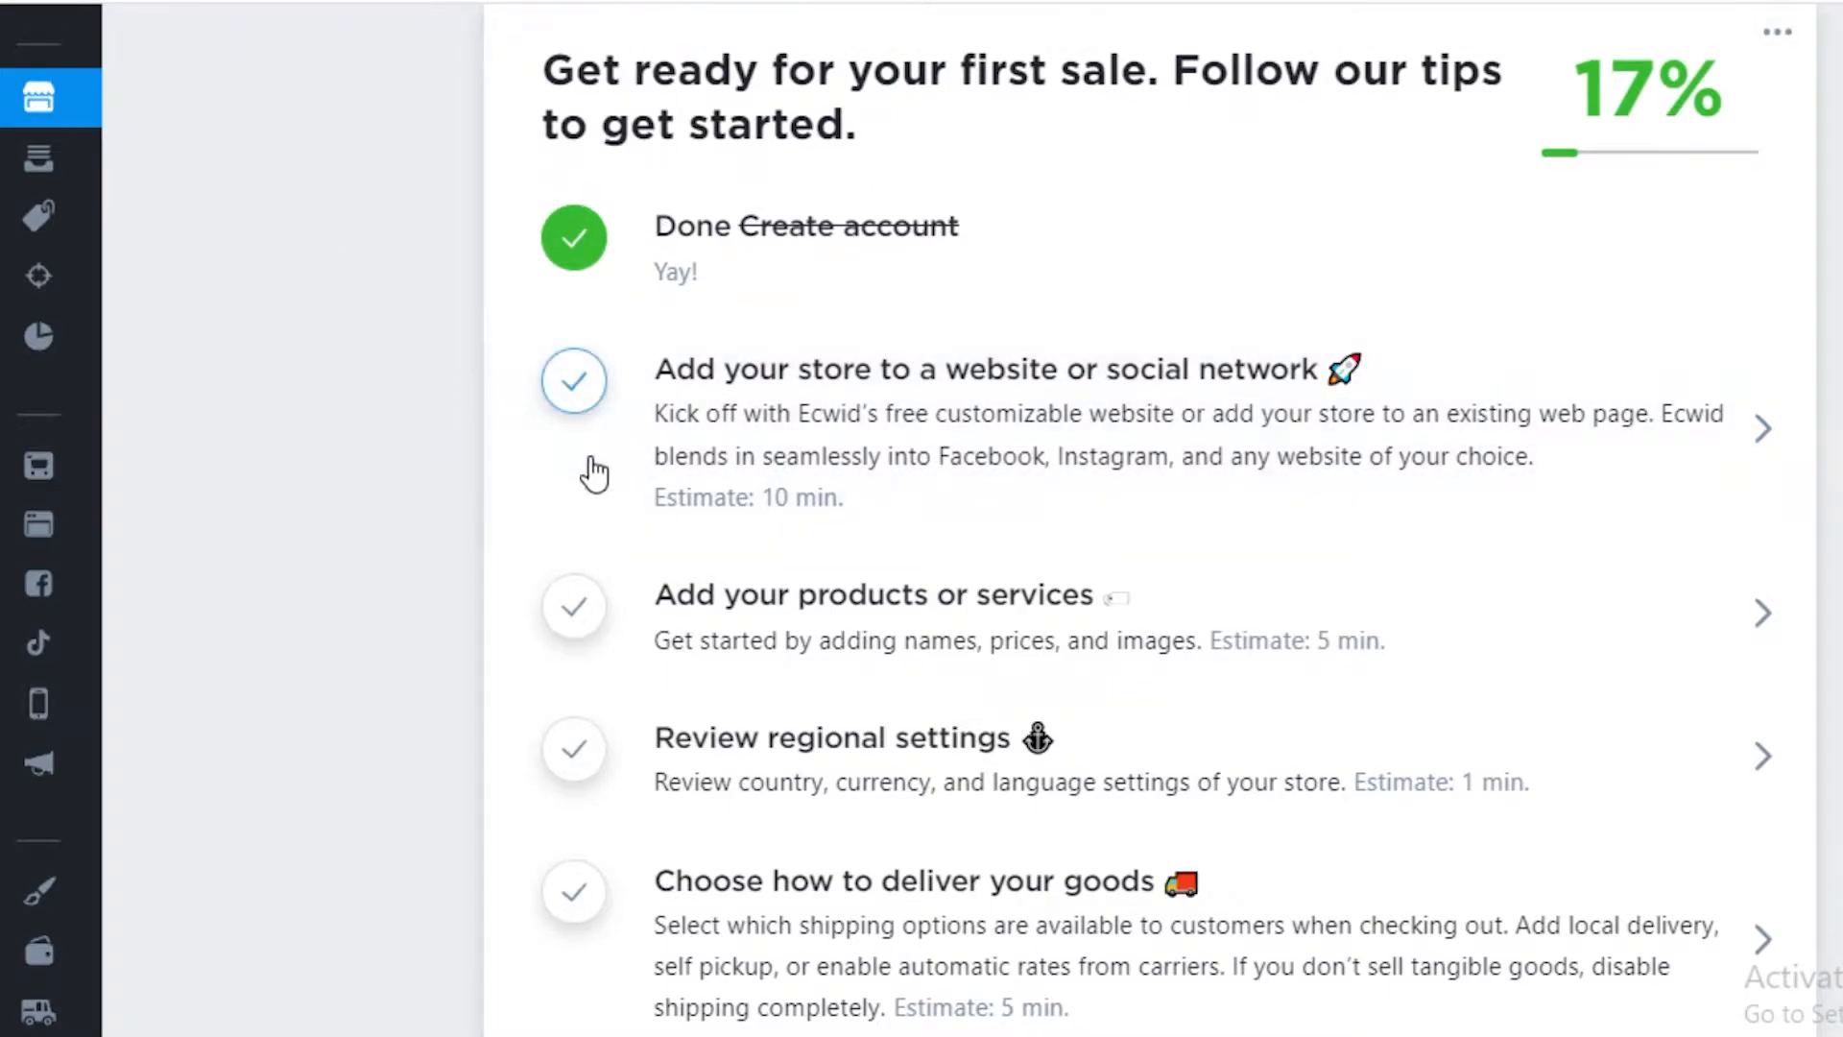
pyautogui.scroll(-5, 595, 461)
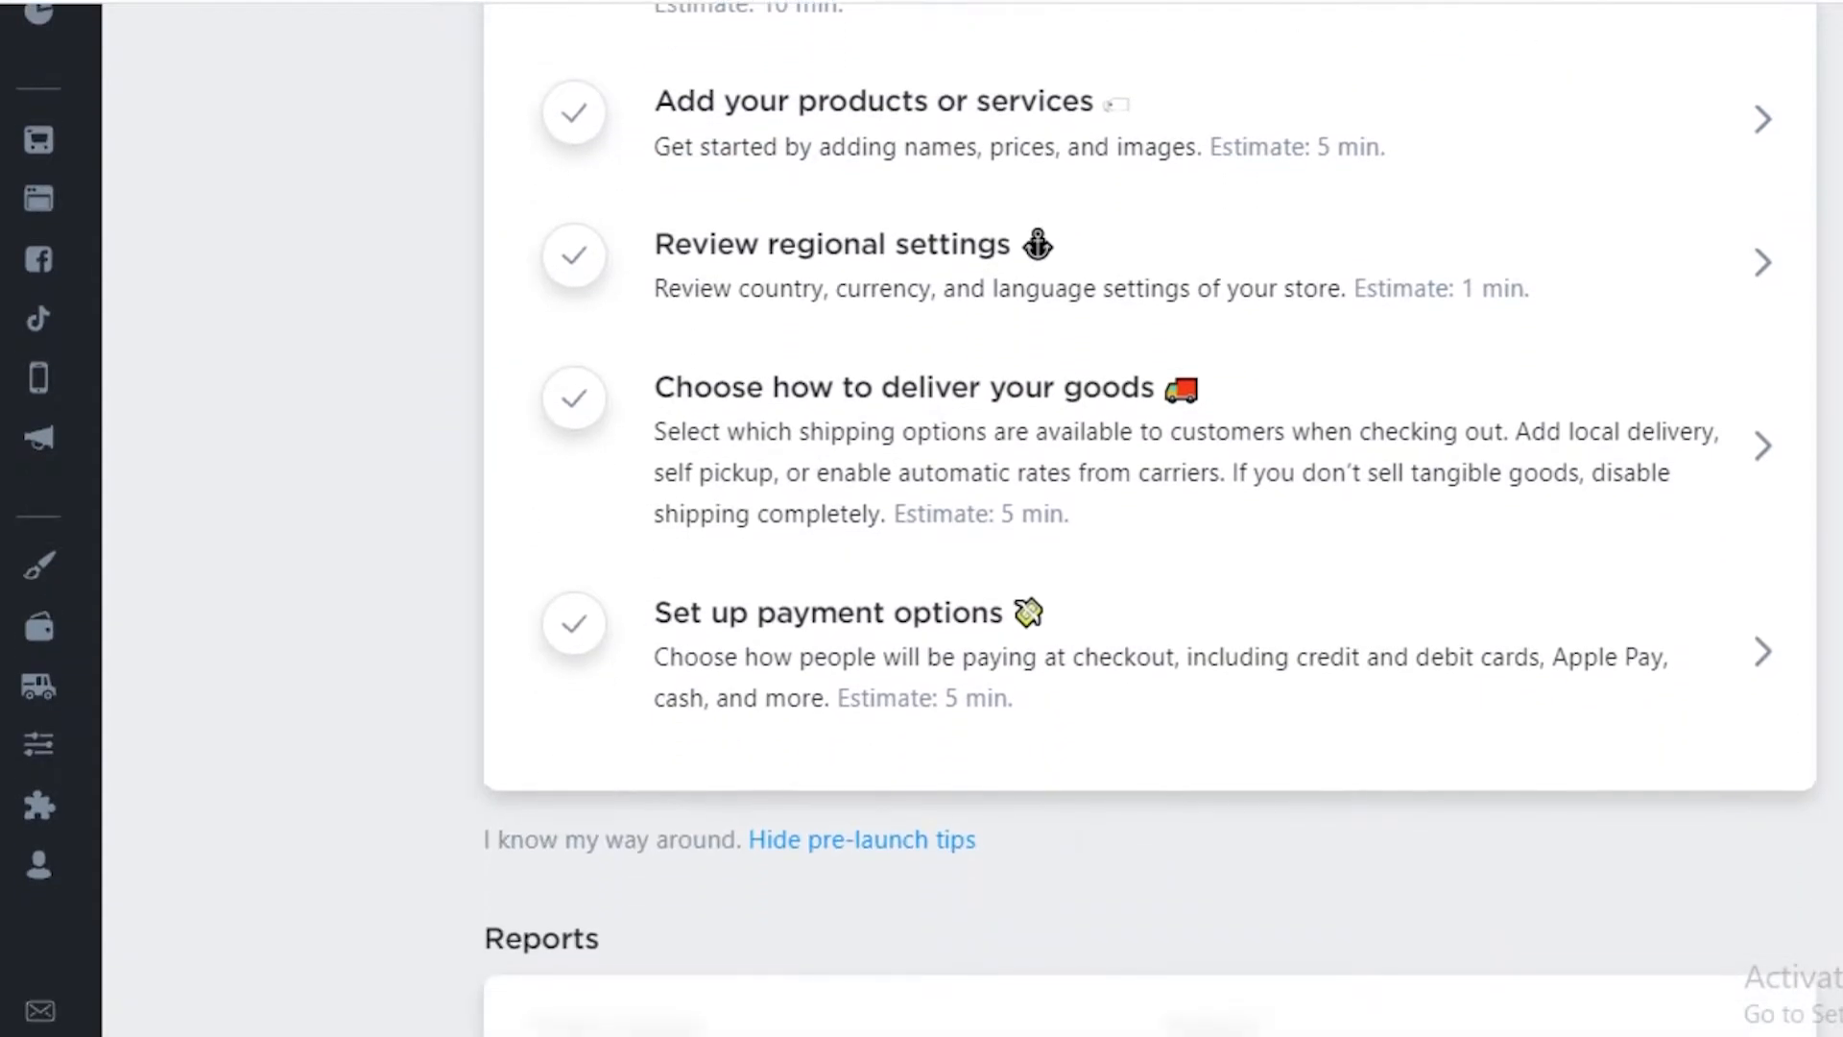
pyautogui.scroll(-12, 596, 481)
pyautogui.scroll(5, 1391, 135)
pyautogui.scroll(-7, 571, 346)
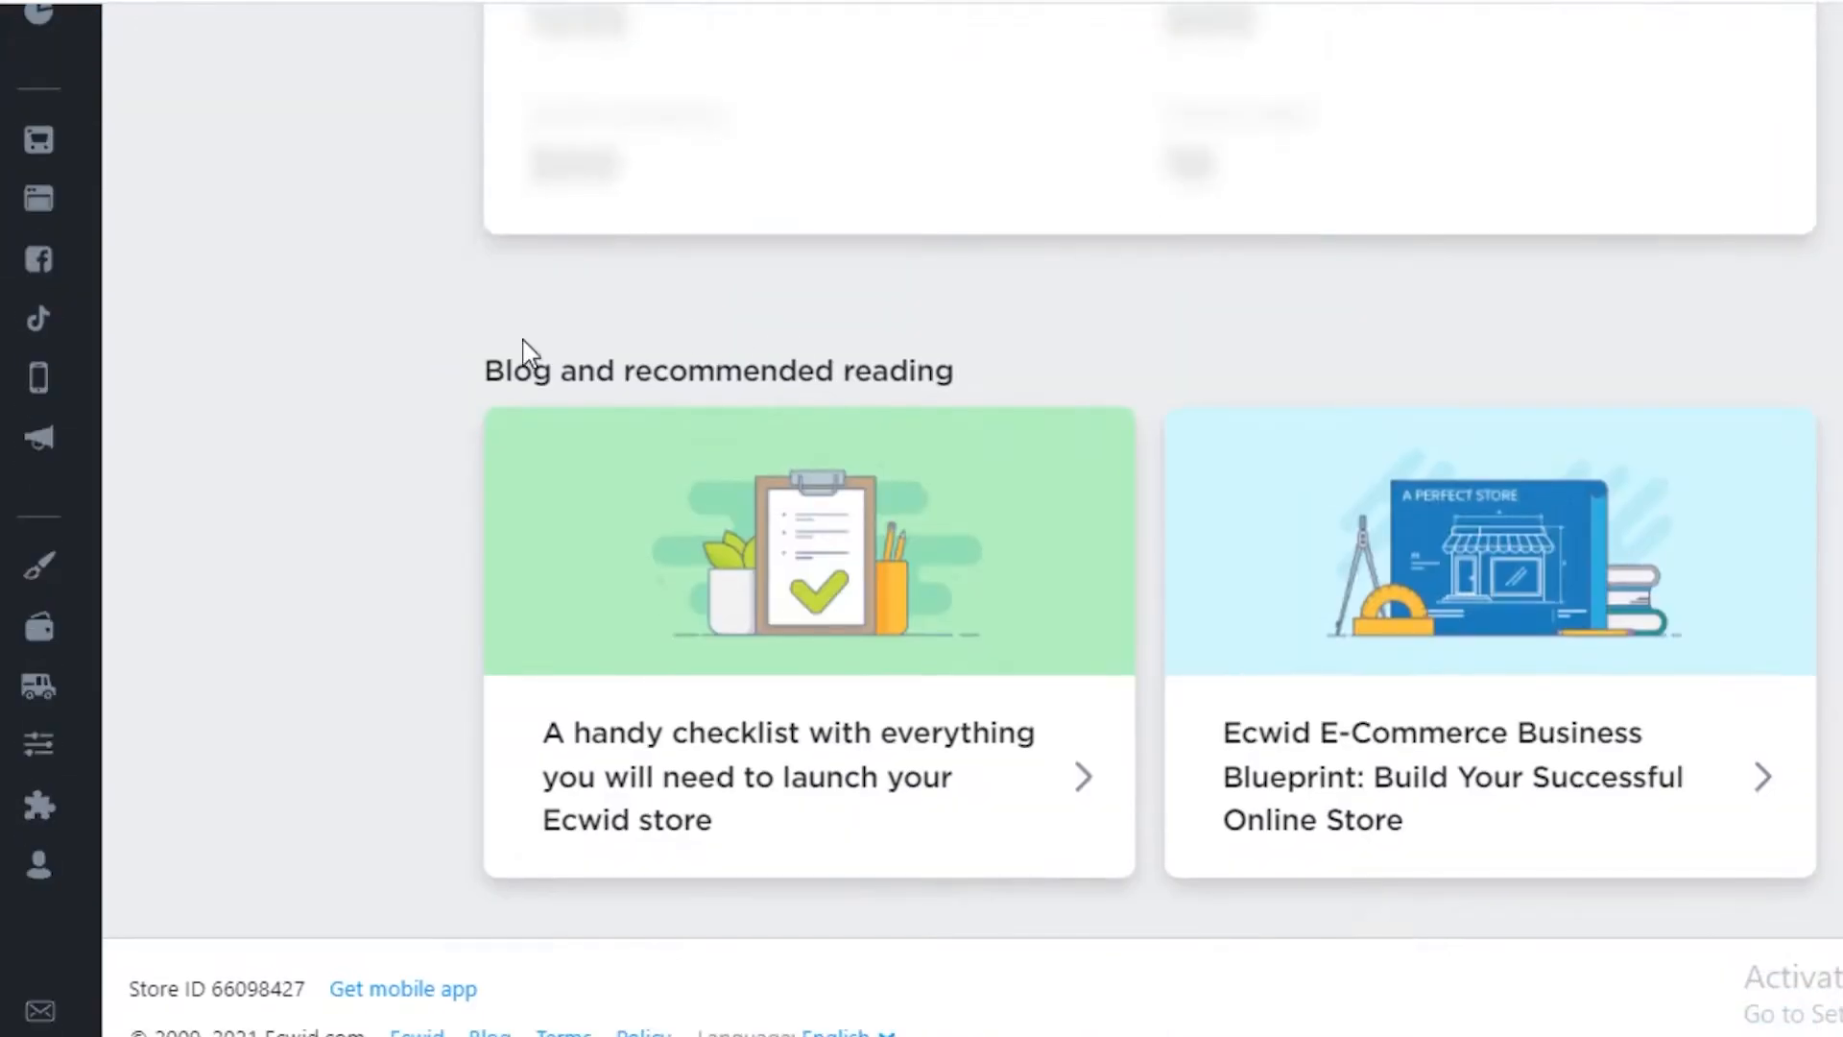
pyautogui.scroll(15, 699, 670)
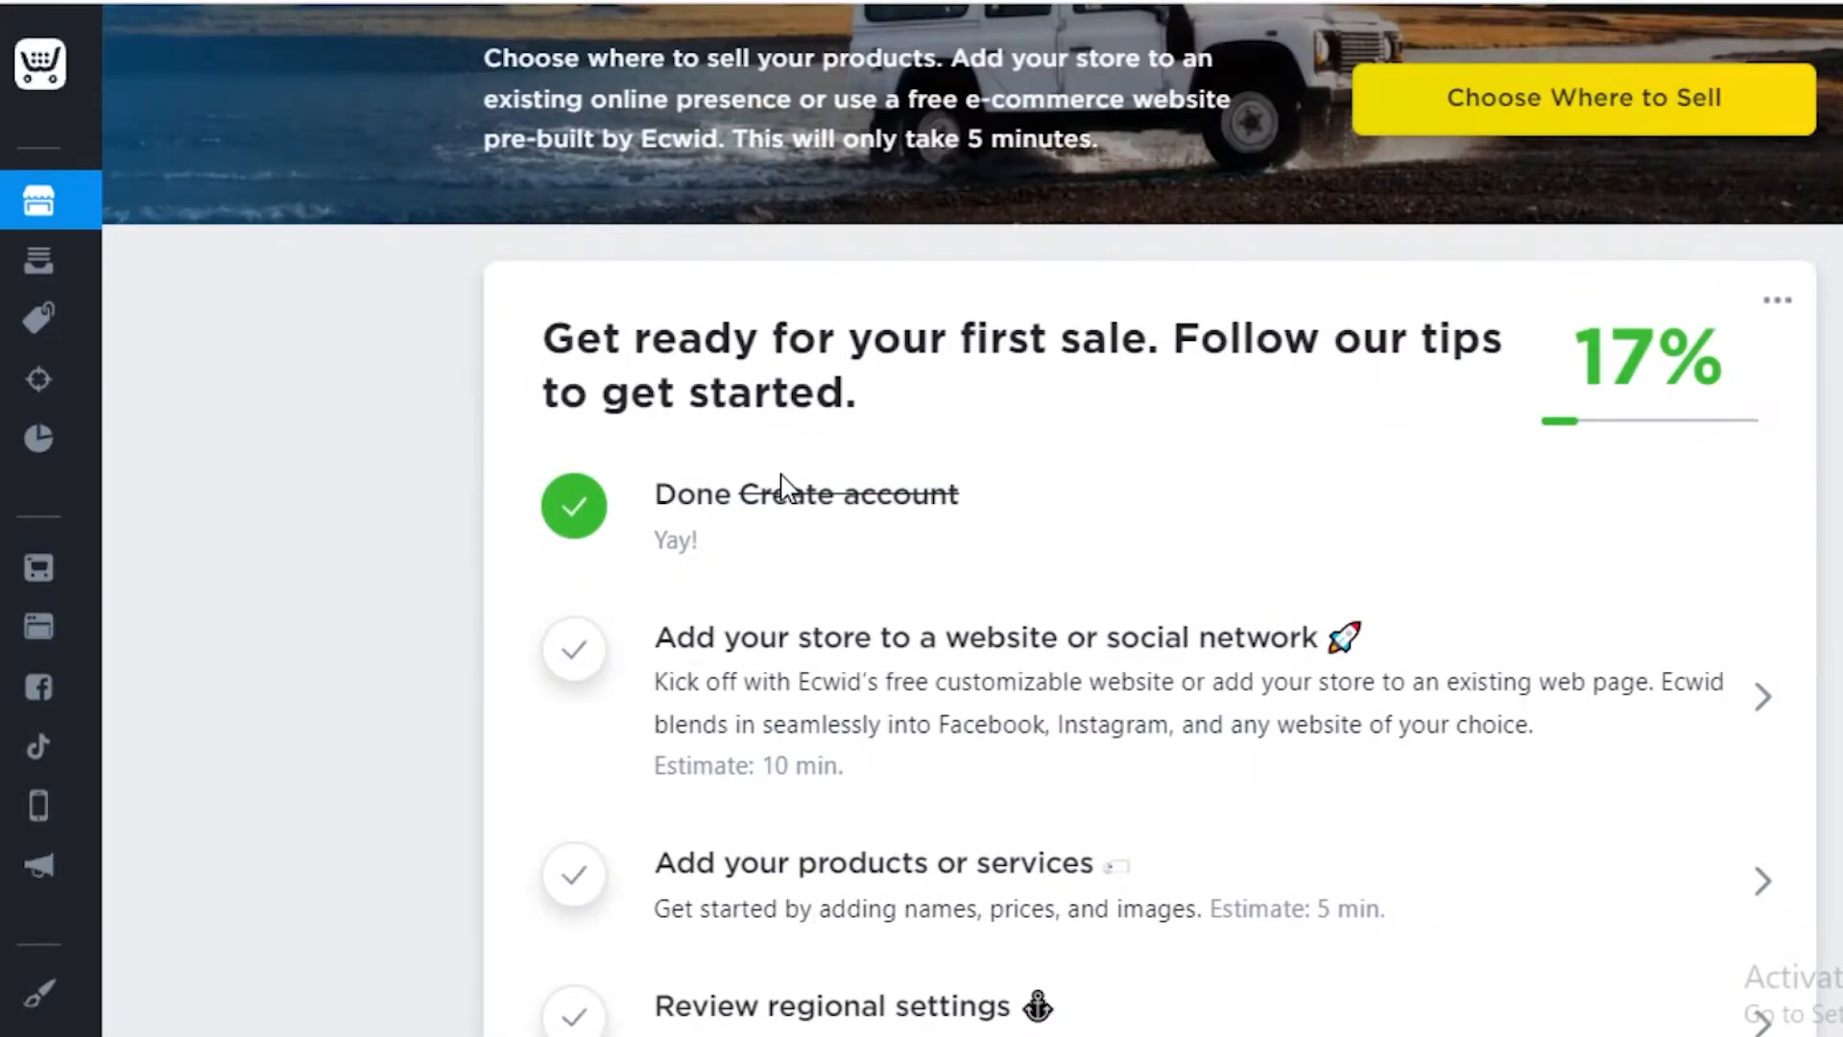
# Open the tip for adding the store to a website or social network and review the listed platforms.
pyautogui.click(751, 706)
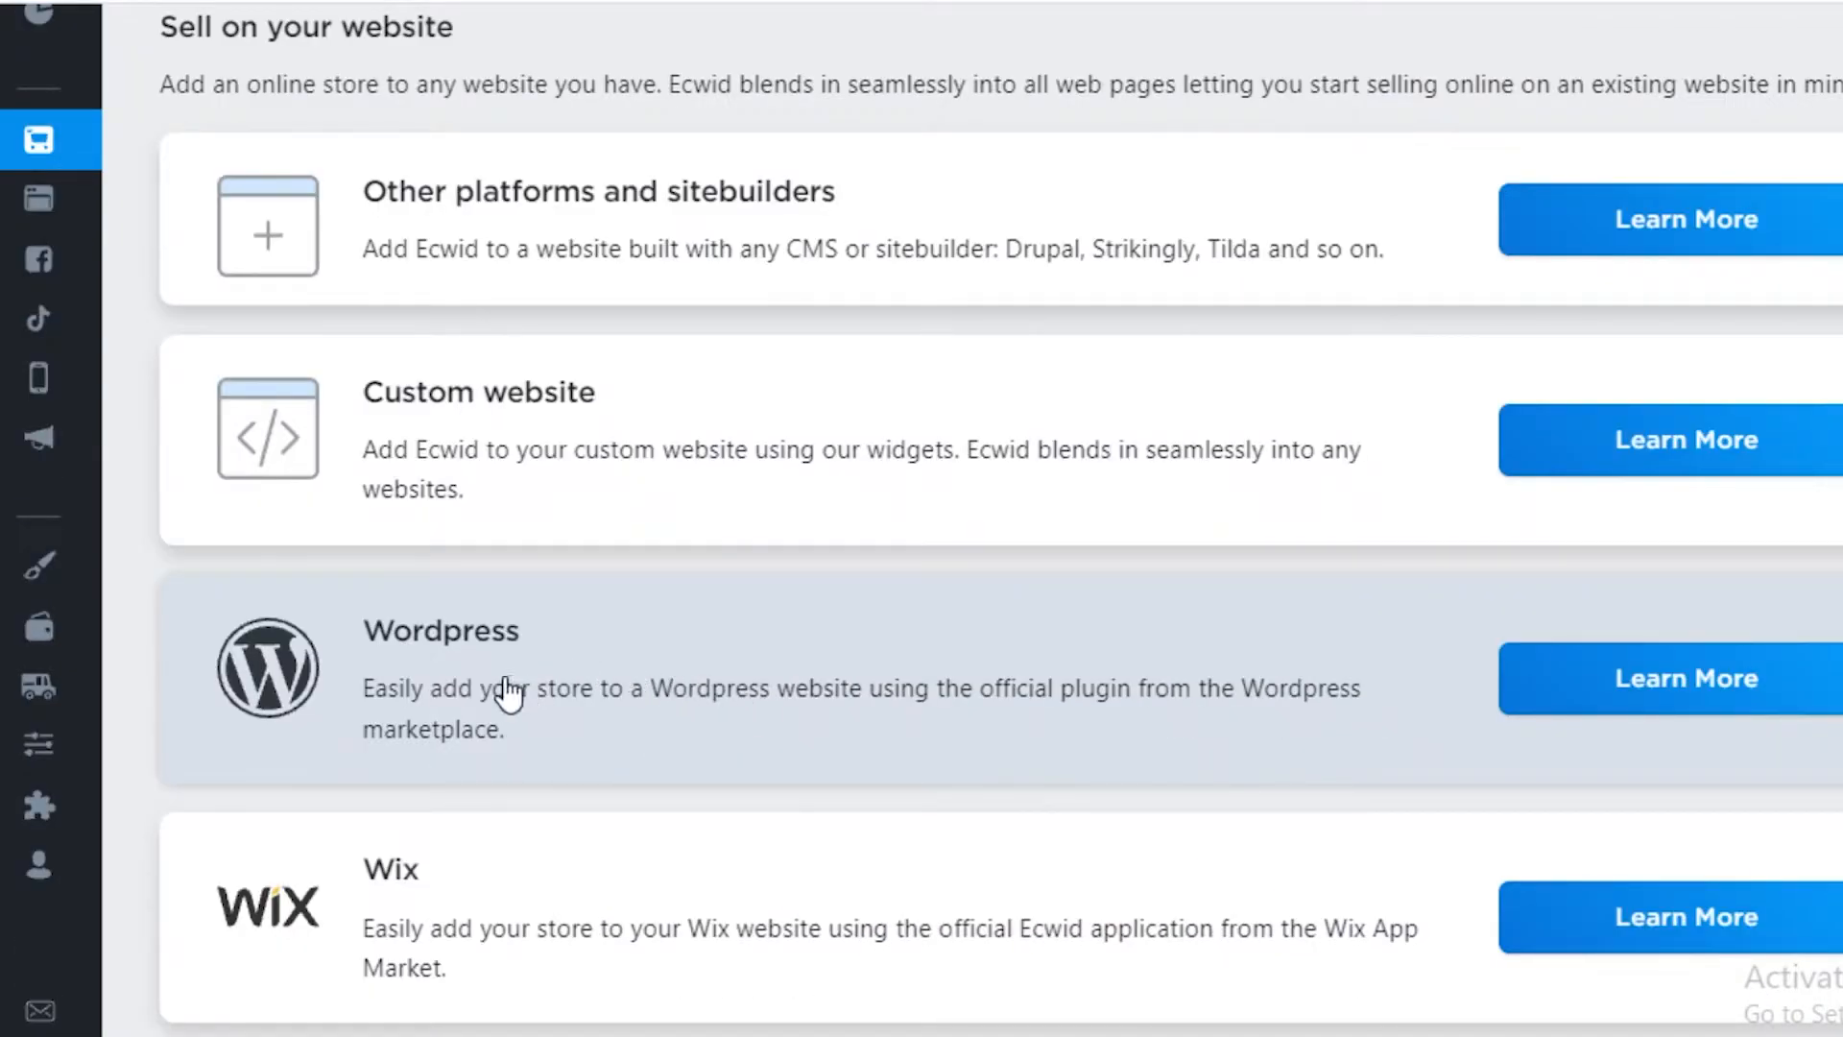
pyautogui.scroll(2, 506, 693)
pyautogui.scroll(2, 729, 428)
pyautogui.scroll(2, 697, 499)
pyautogui.scroll(-1, 655, 638)
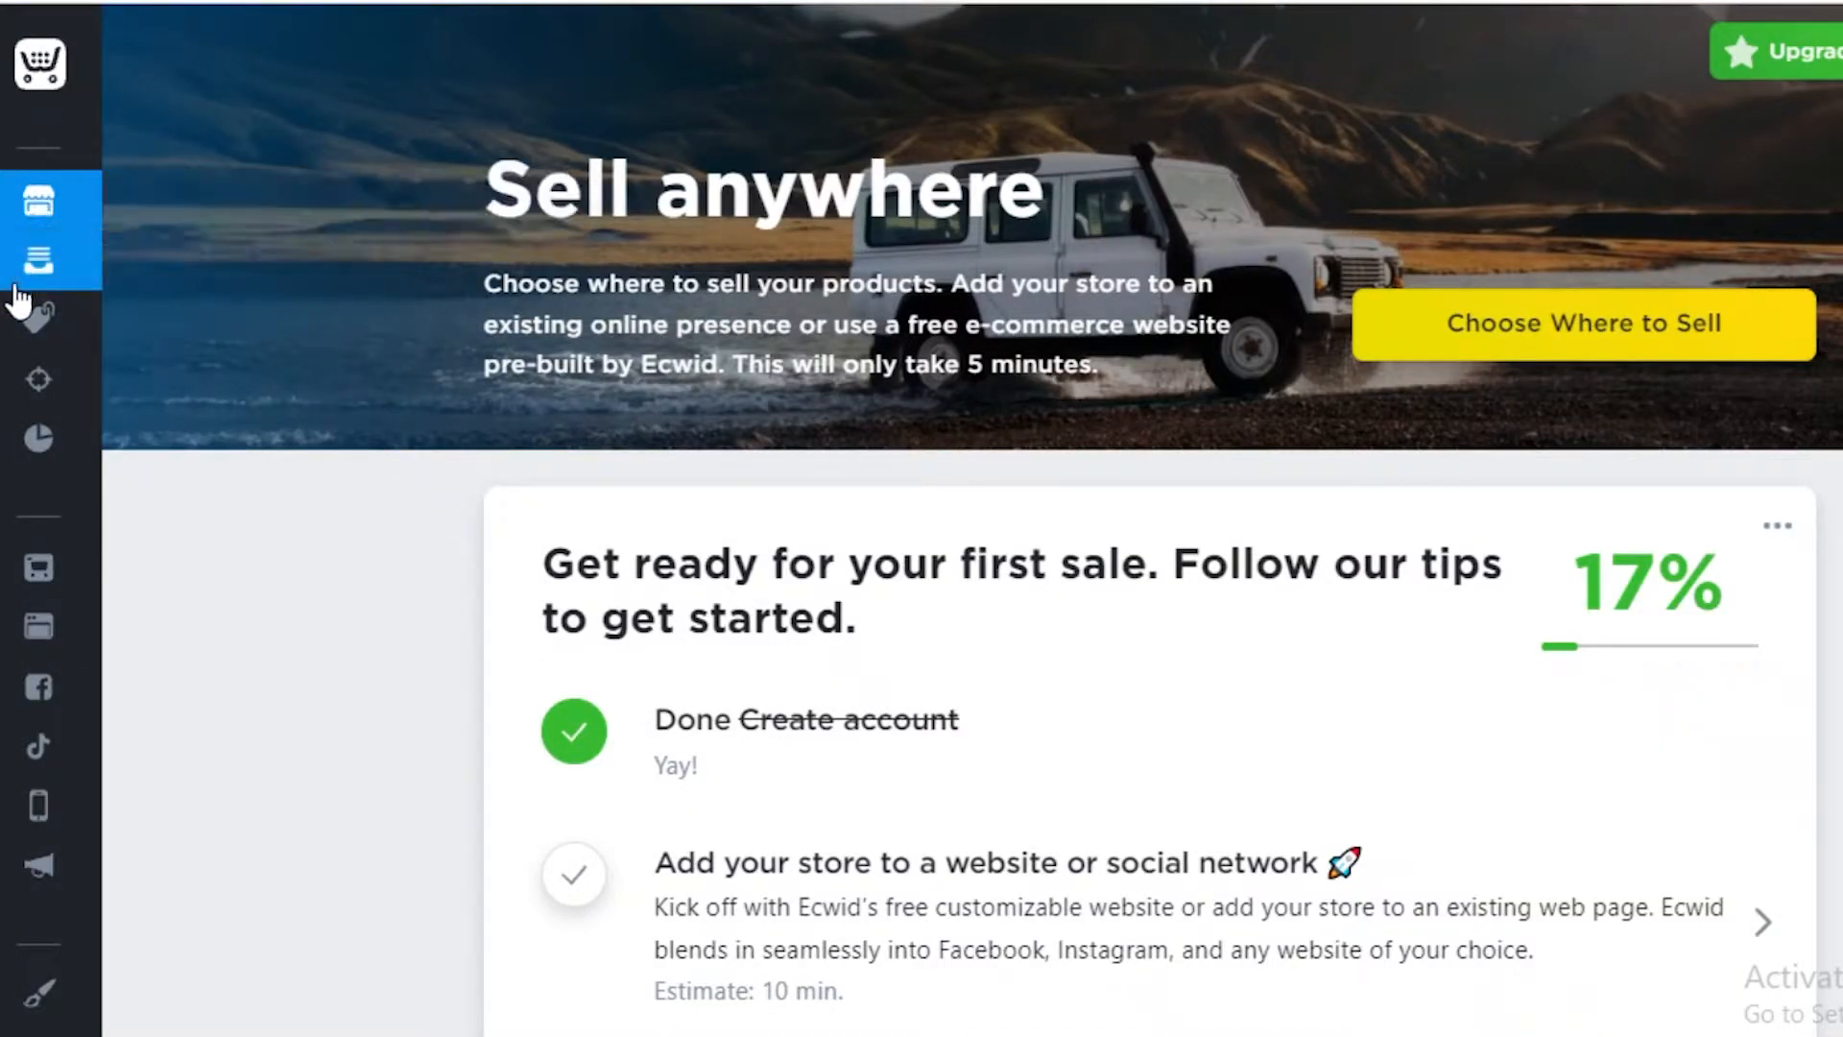
# Examine the control panel's sections, including sales, reports, website, Facebook & Instagram, other channels, design and apps.
pyautogui.moveTo(42, 283)
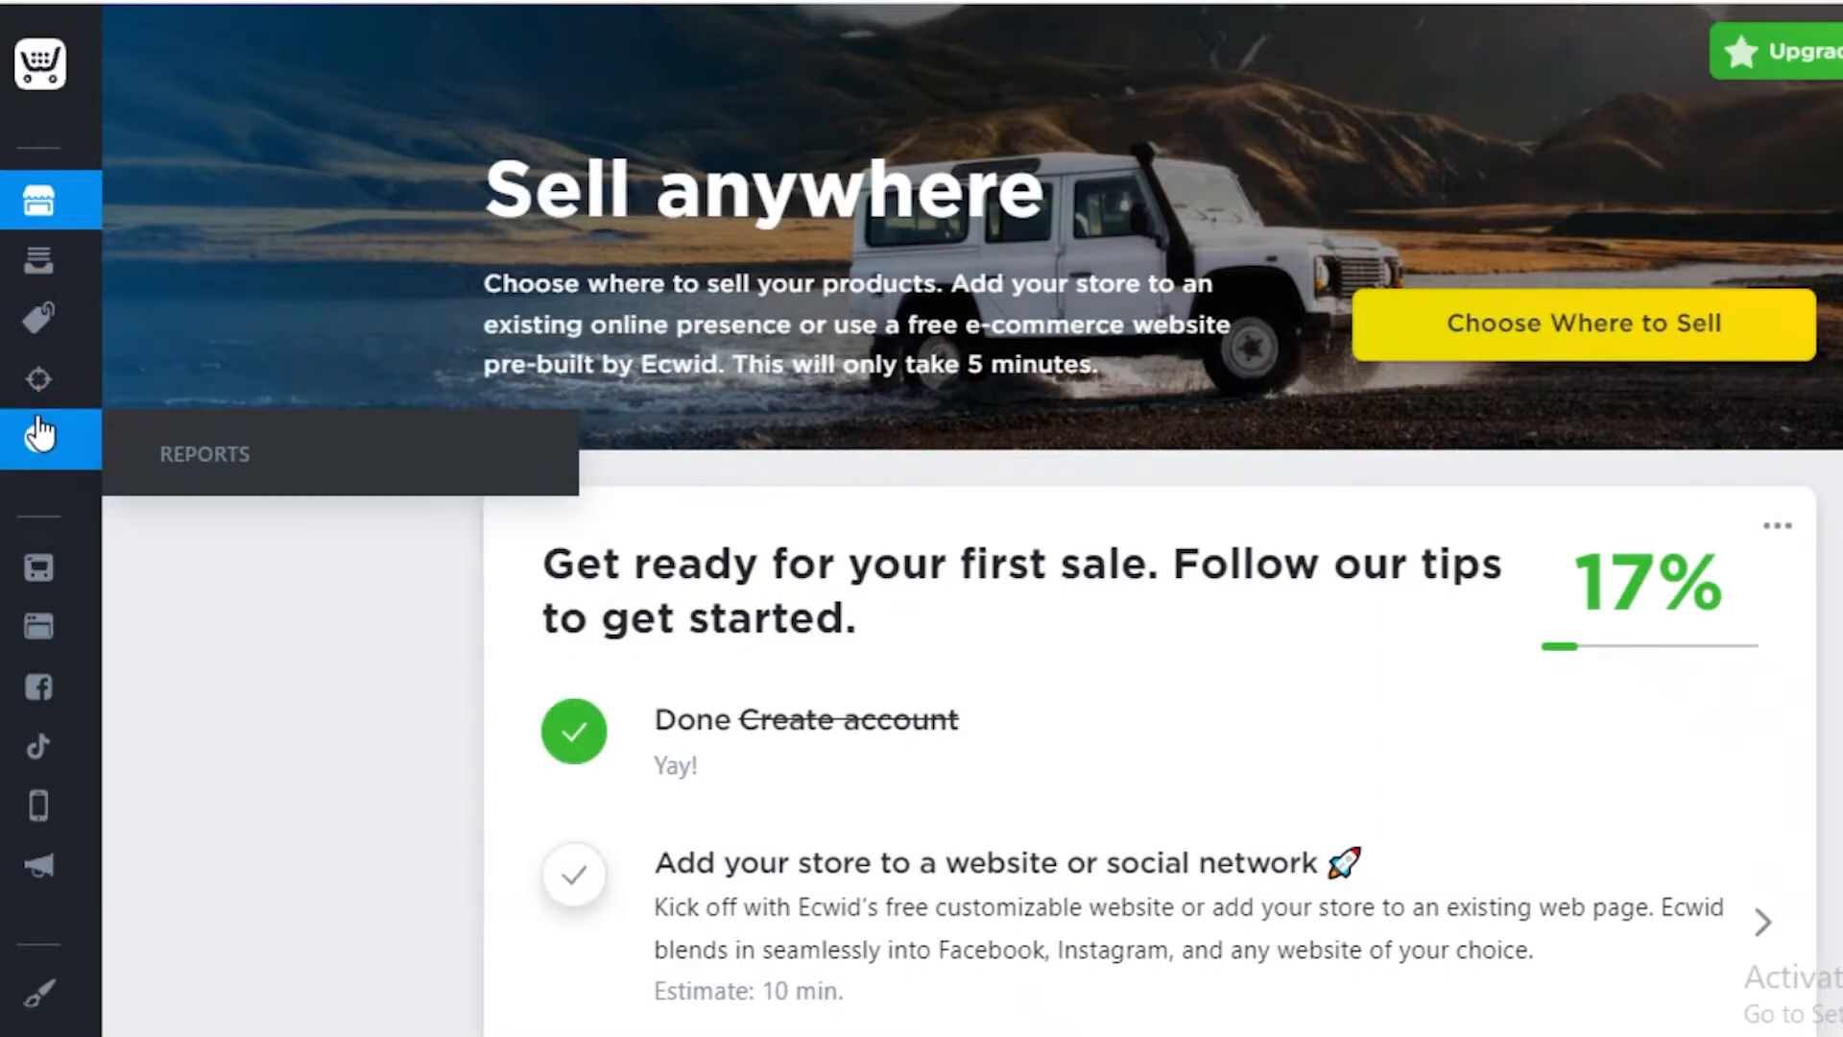
pyautogui.moveTo(50, 624)
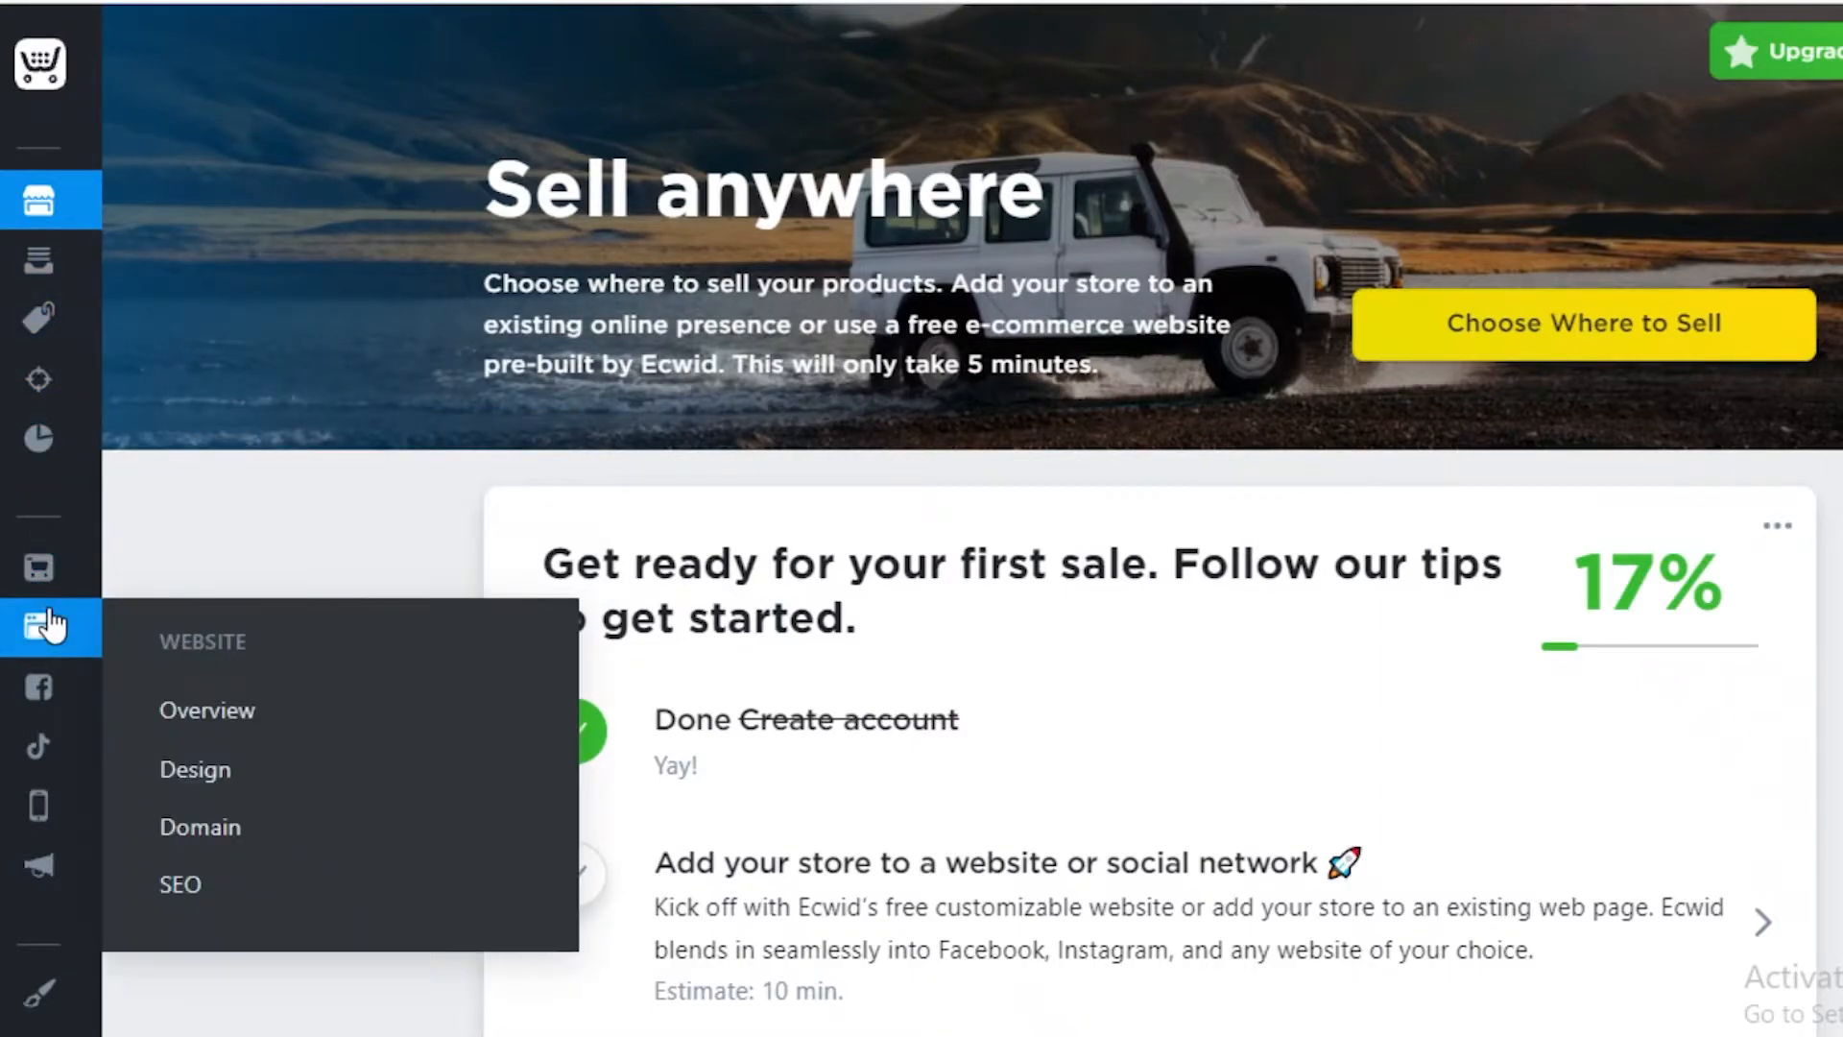
pyautogui.moveTo(36, 706)
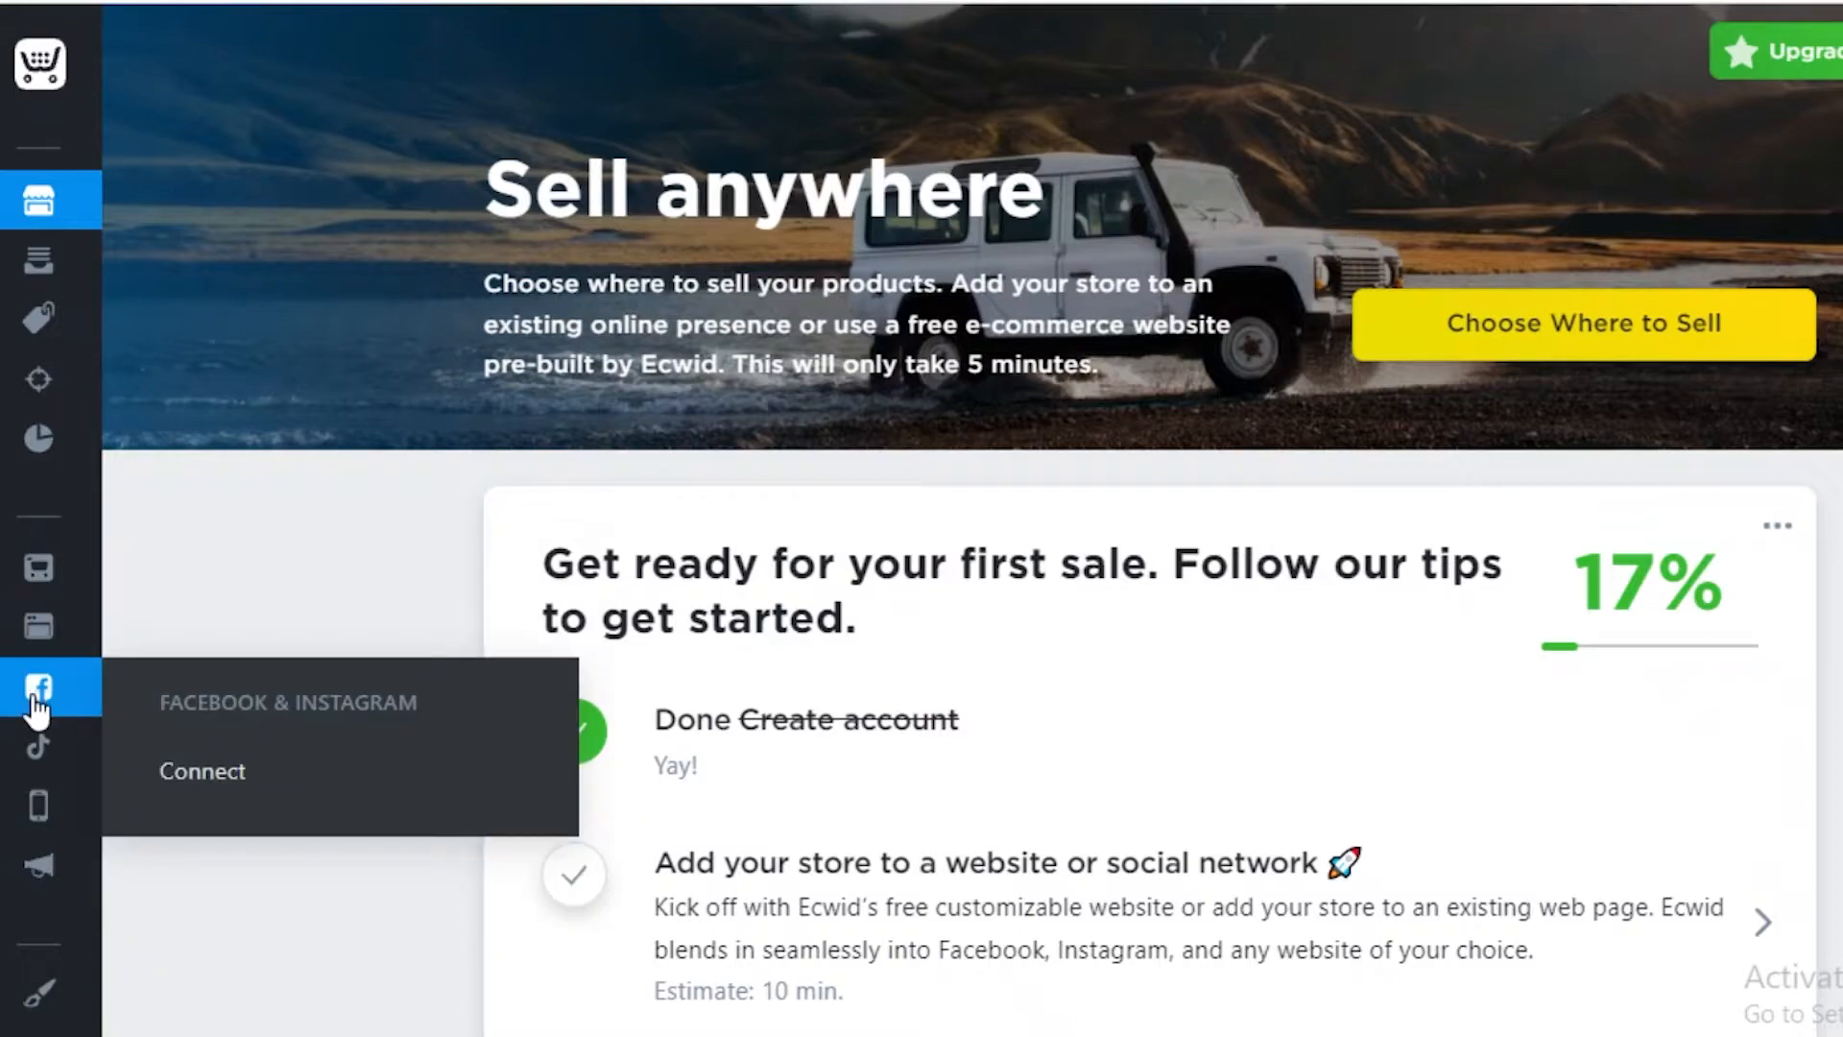
pyautogui.moveTo(45, 881)
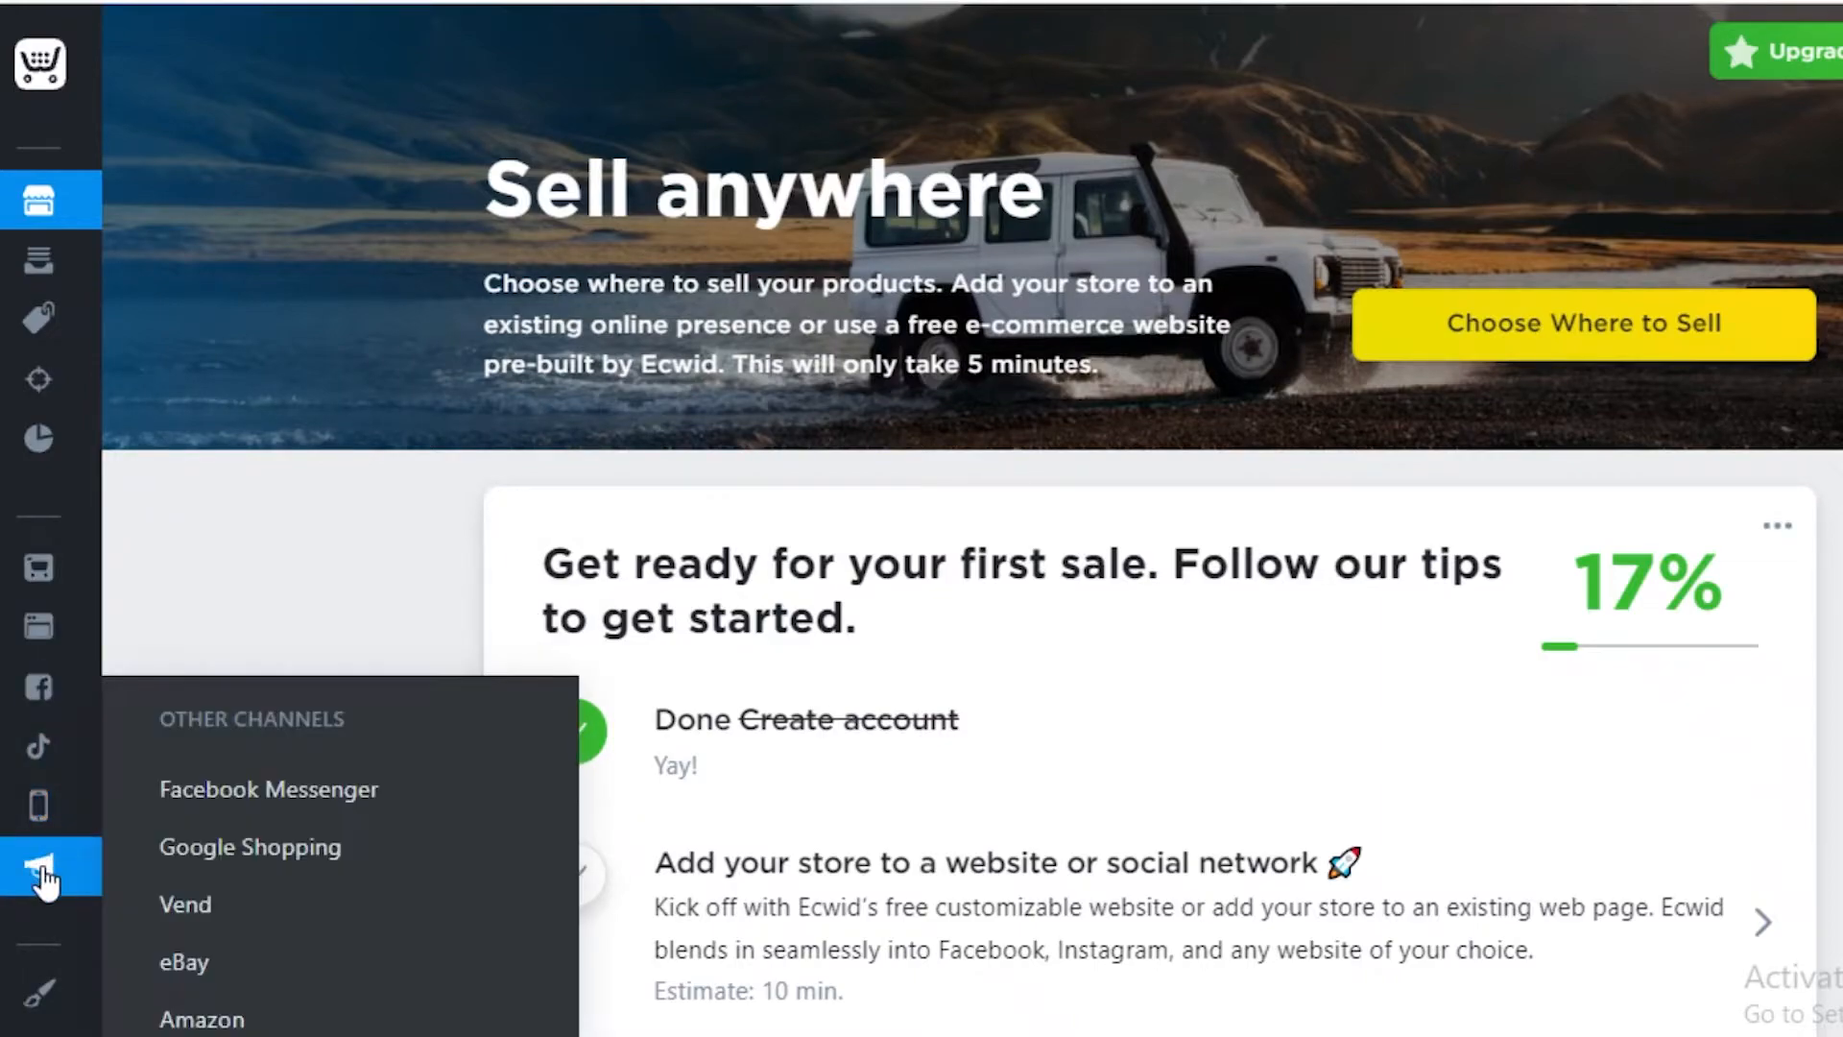
pyautogui.scroll(-2, 38, 892)
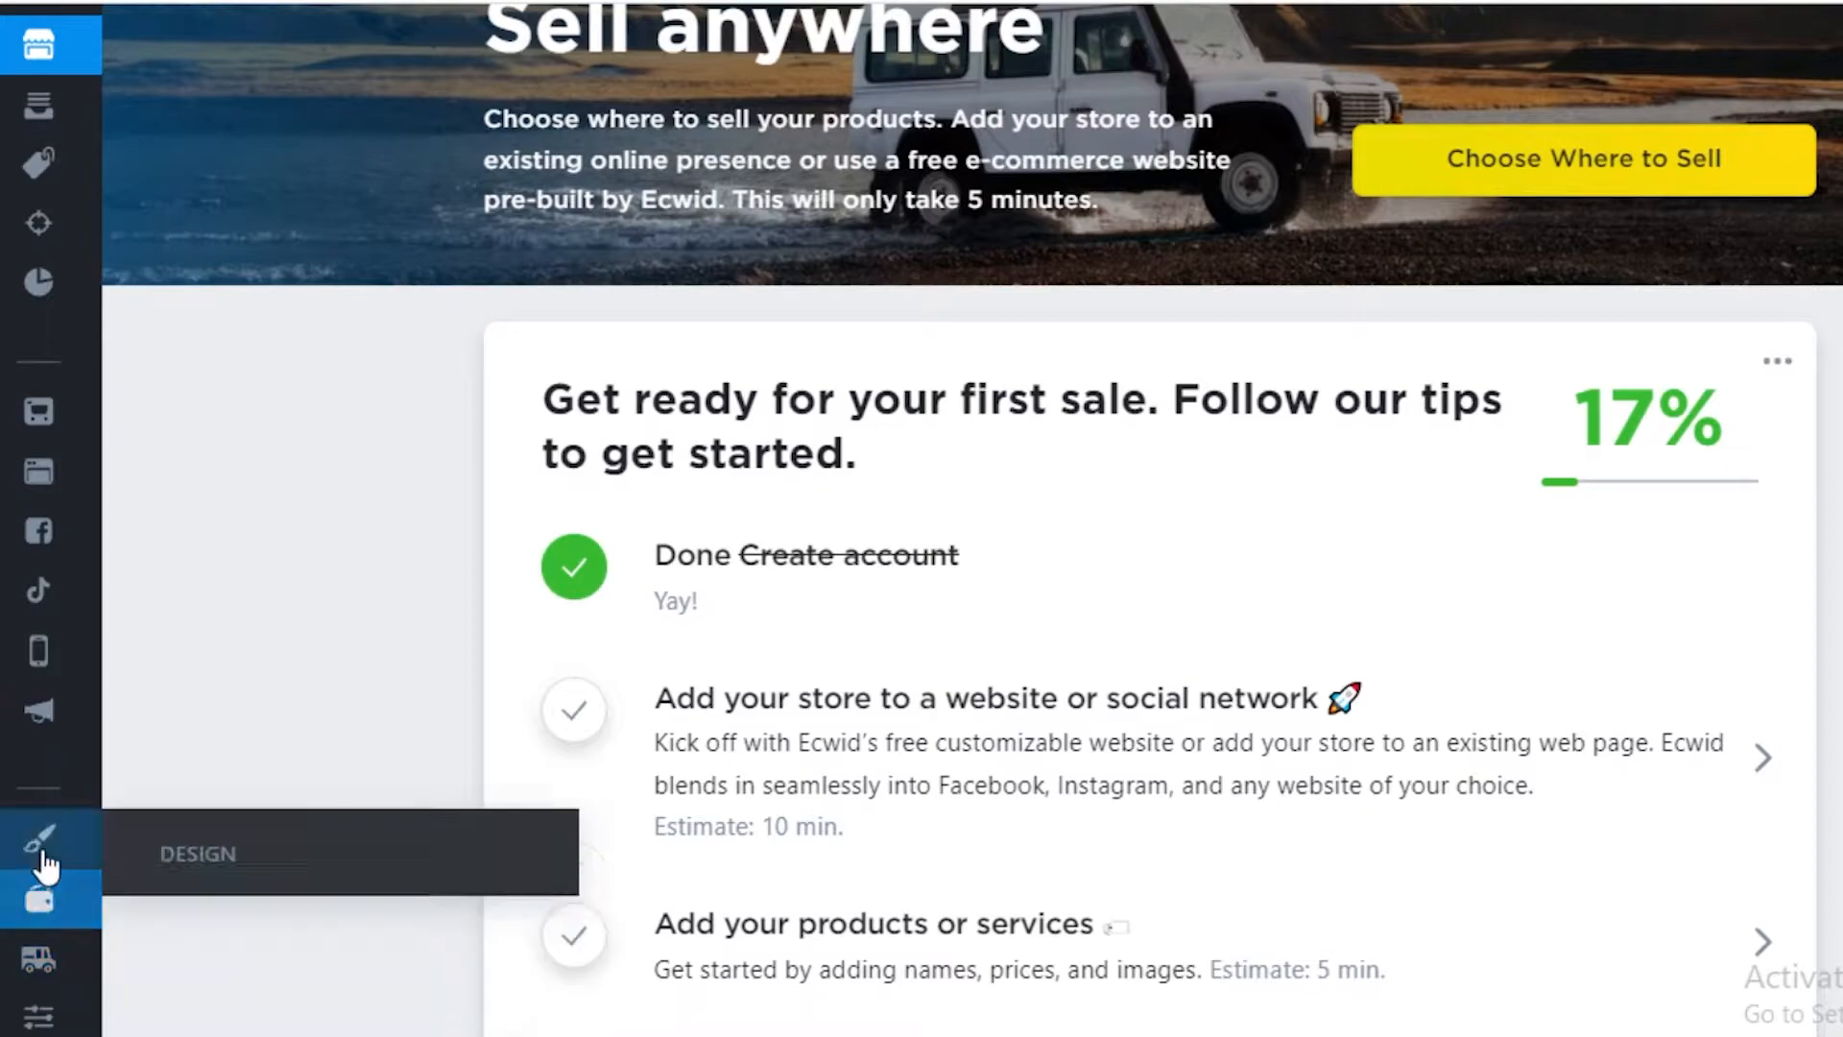
pyautogui.scroll(-2, 29, 979)
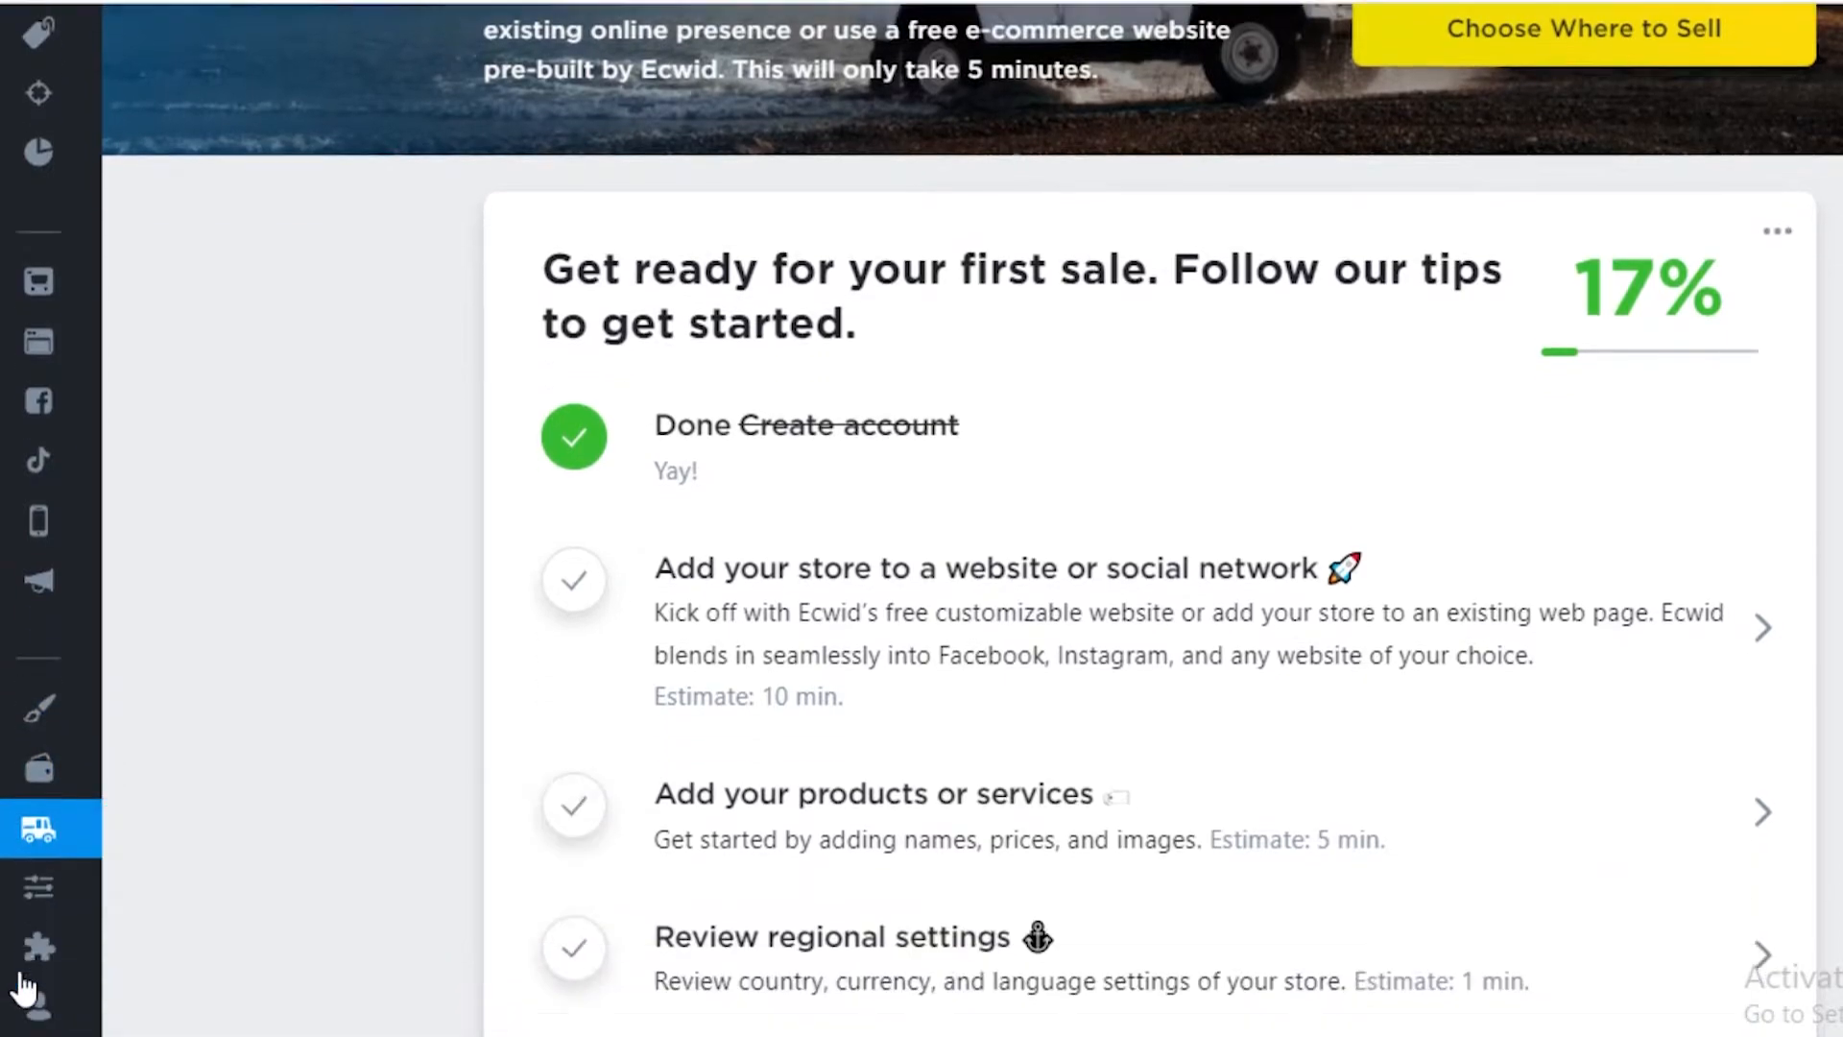
pyautogui.moveTo(39, 933)
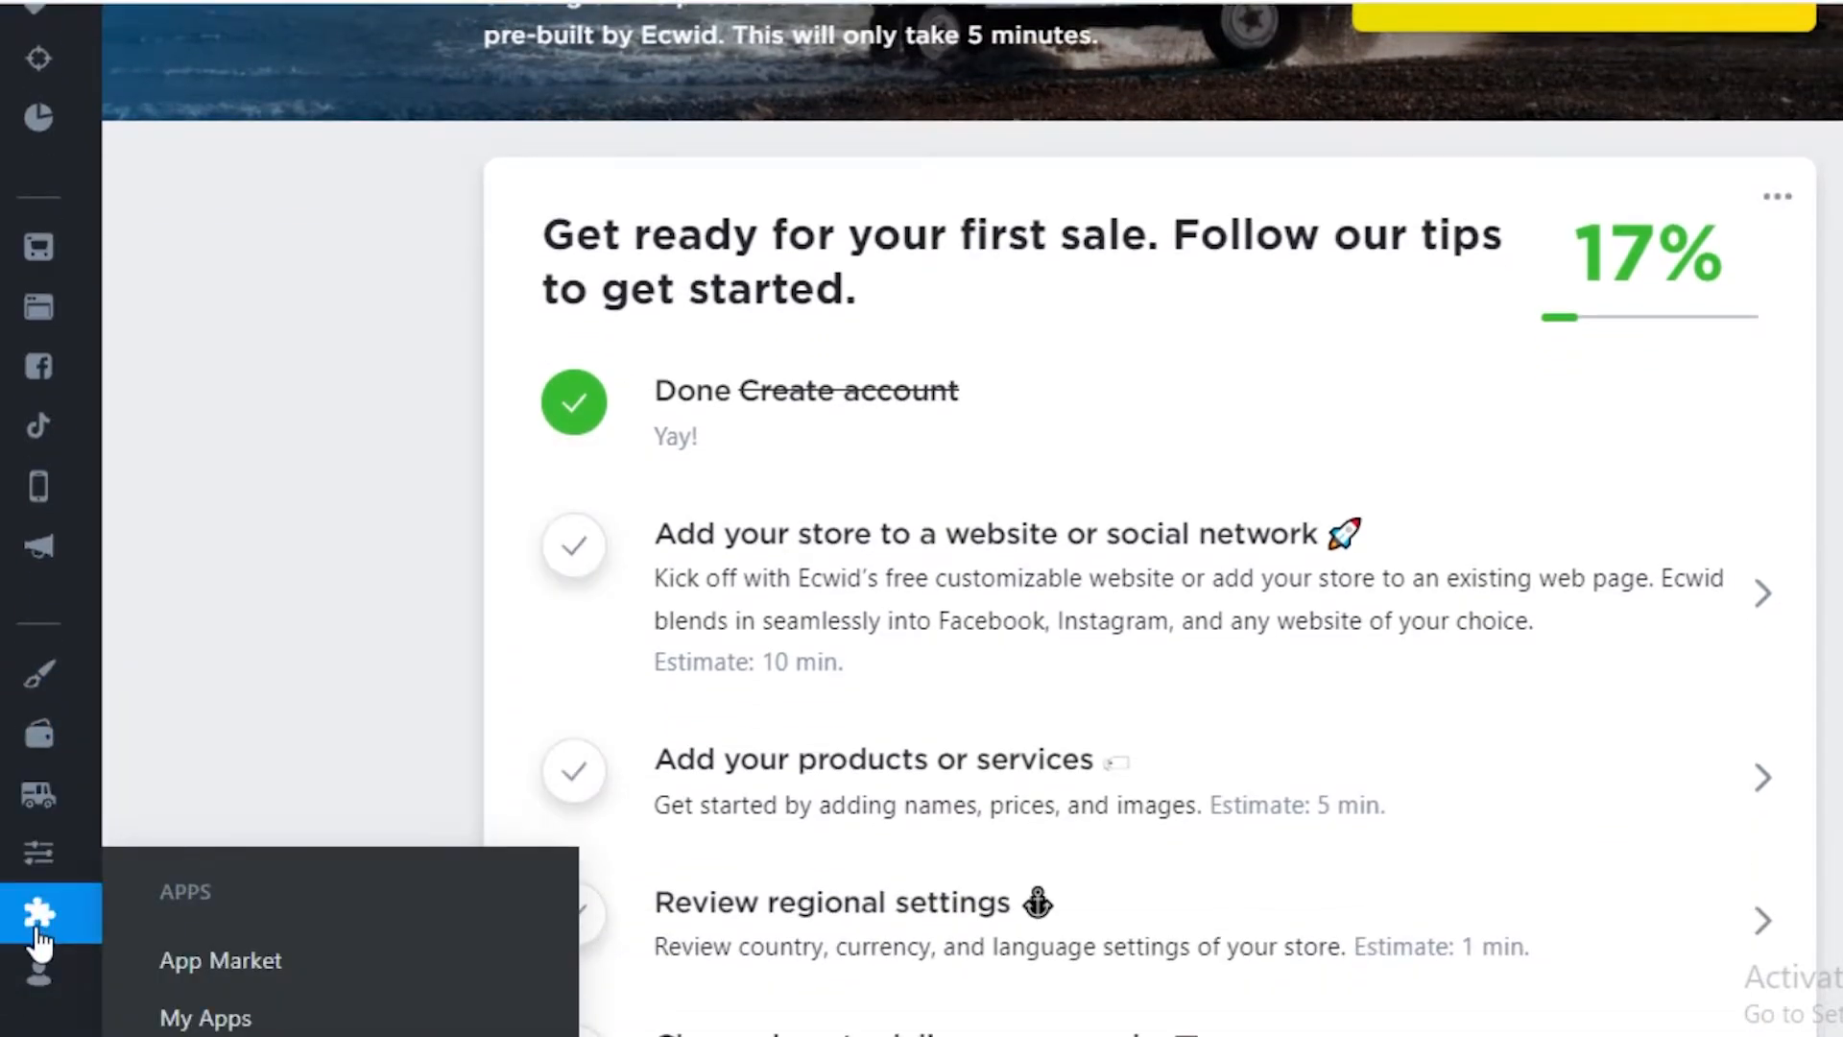
pyautogui.moveTo(46, 974)
pyautogui.scroll(2, 43, 911)
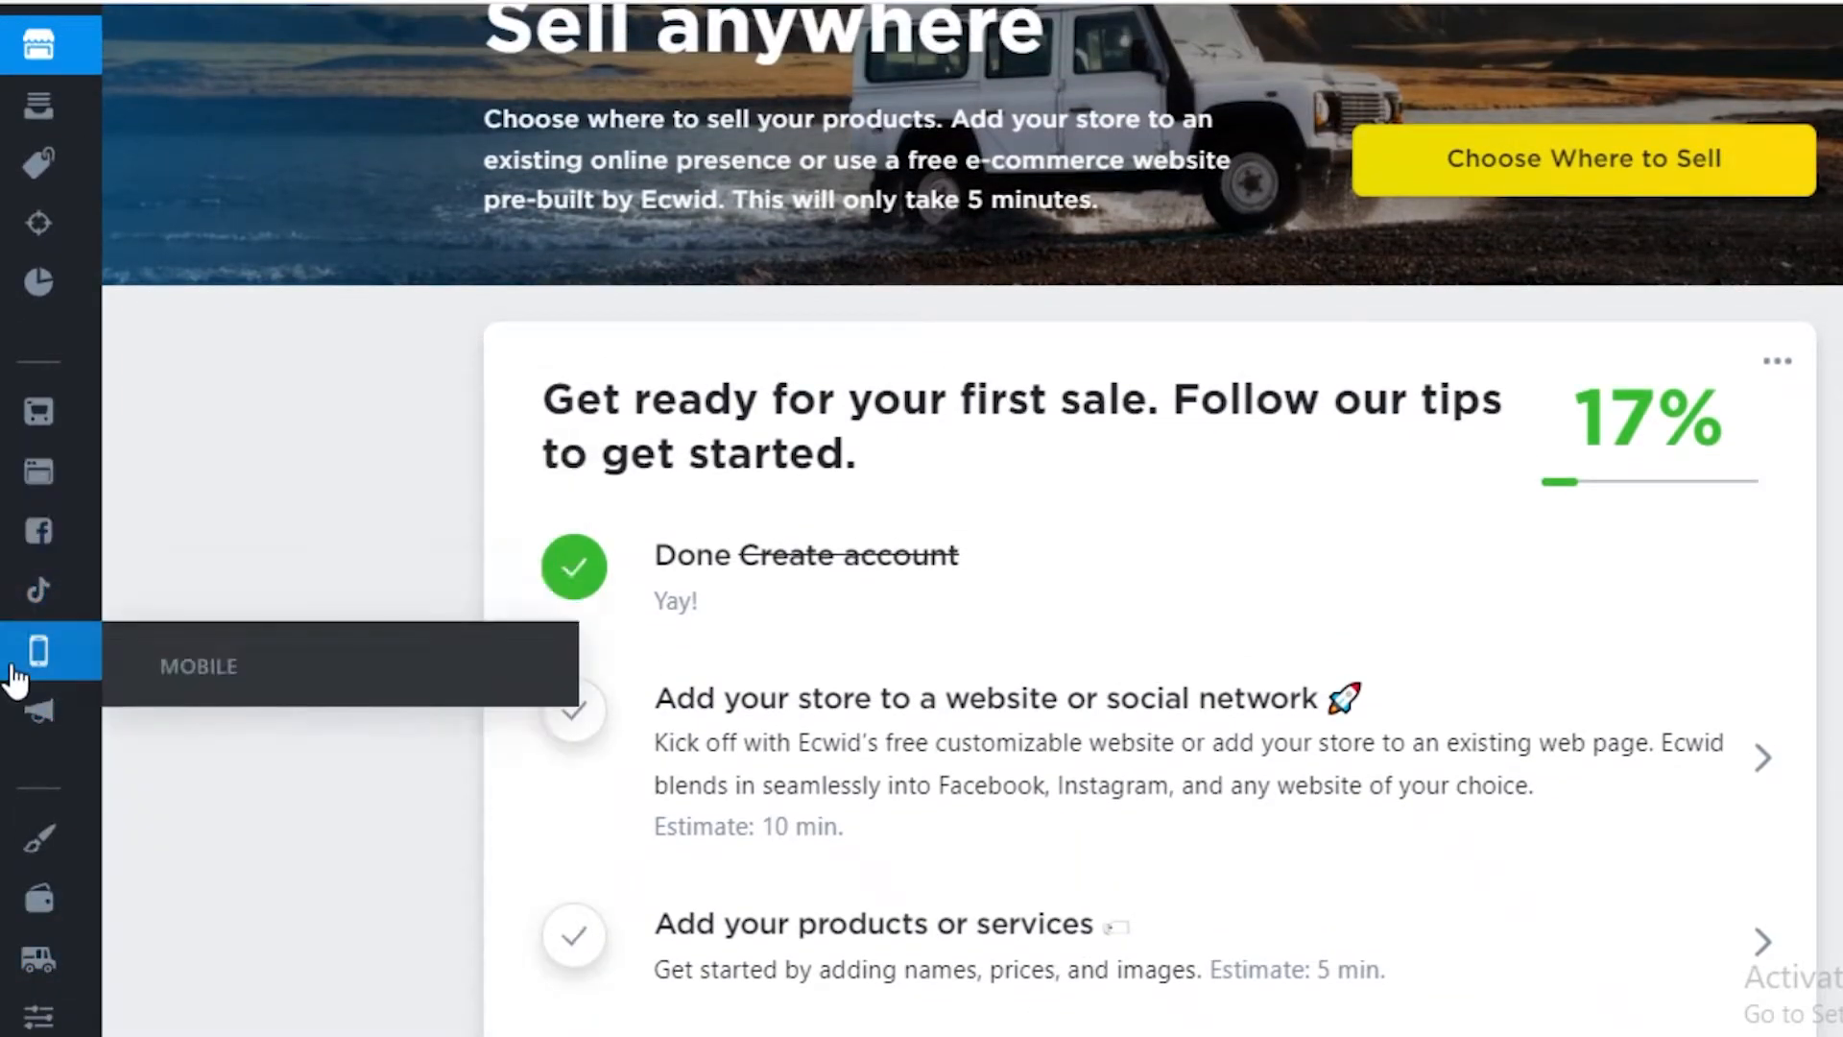
# Open the store's website overview, start editing the site and show the options for My Website.
pyautogui.click(35, 499)
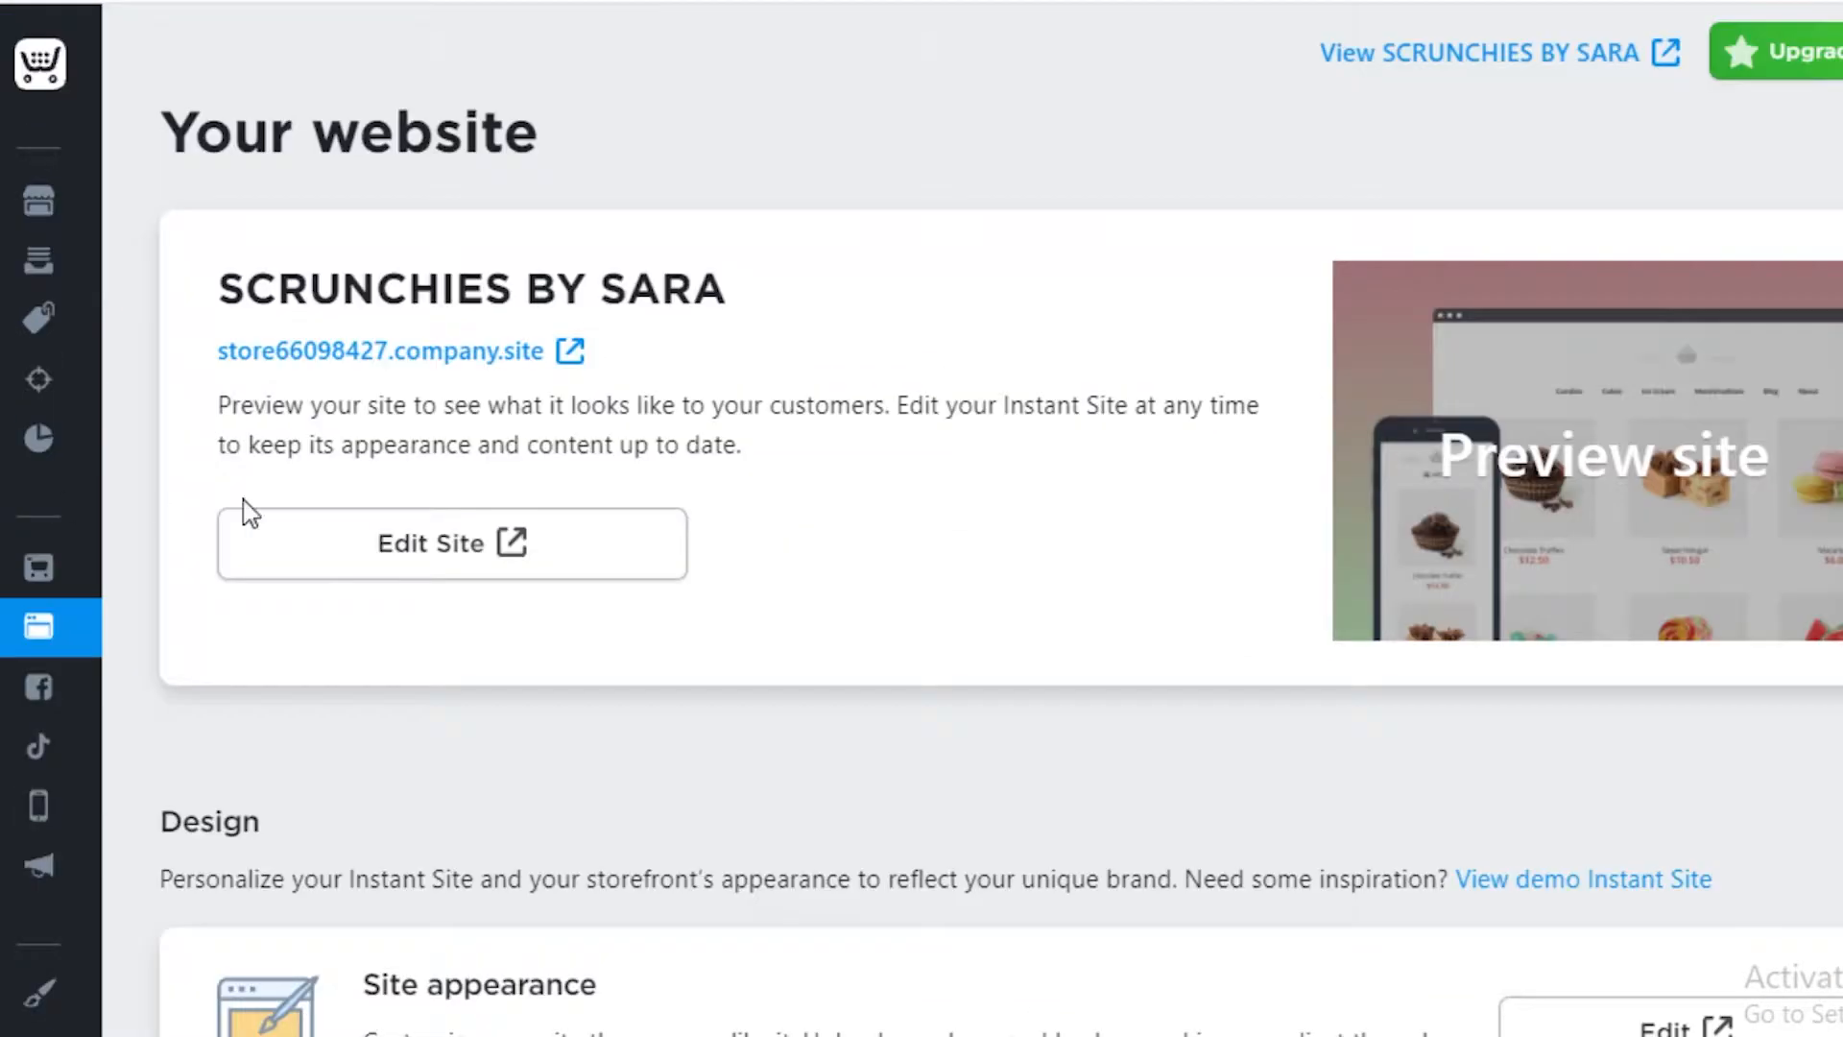
pyautogui.click(458, 566)
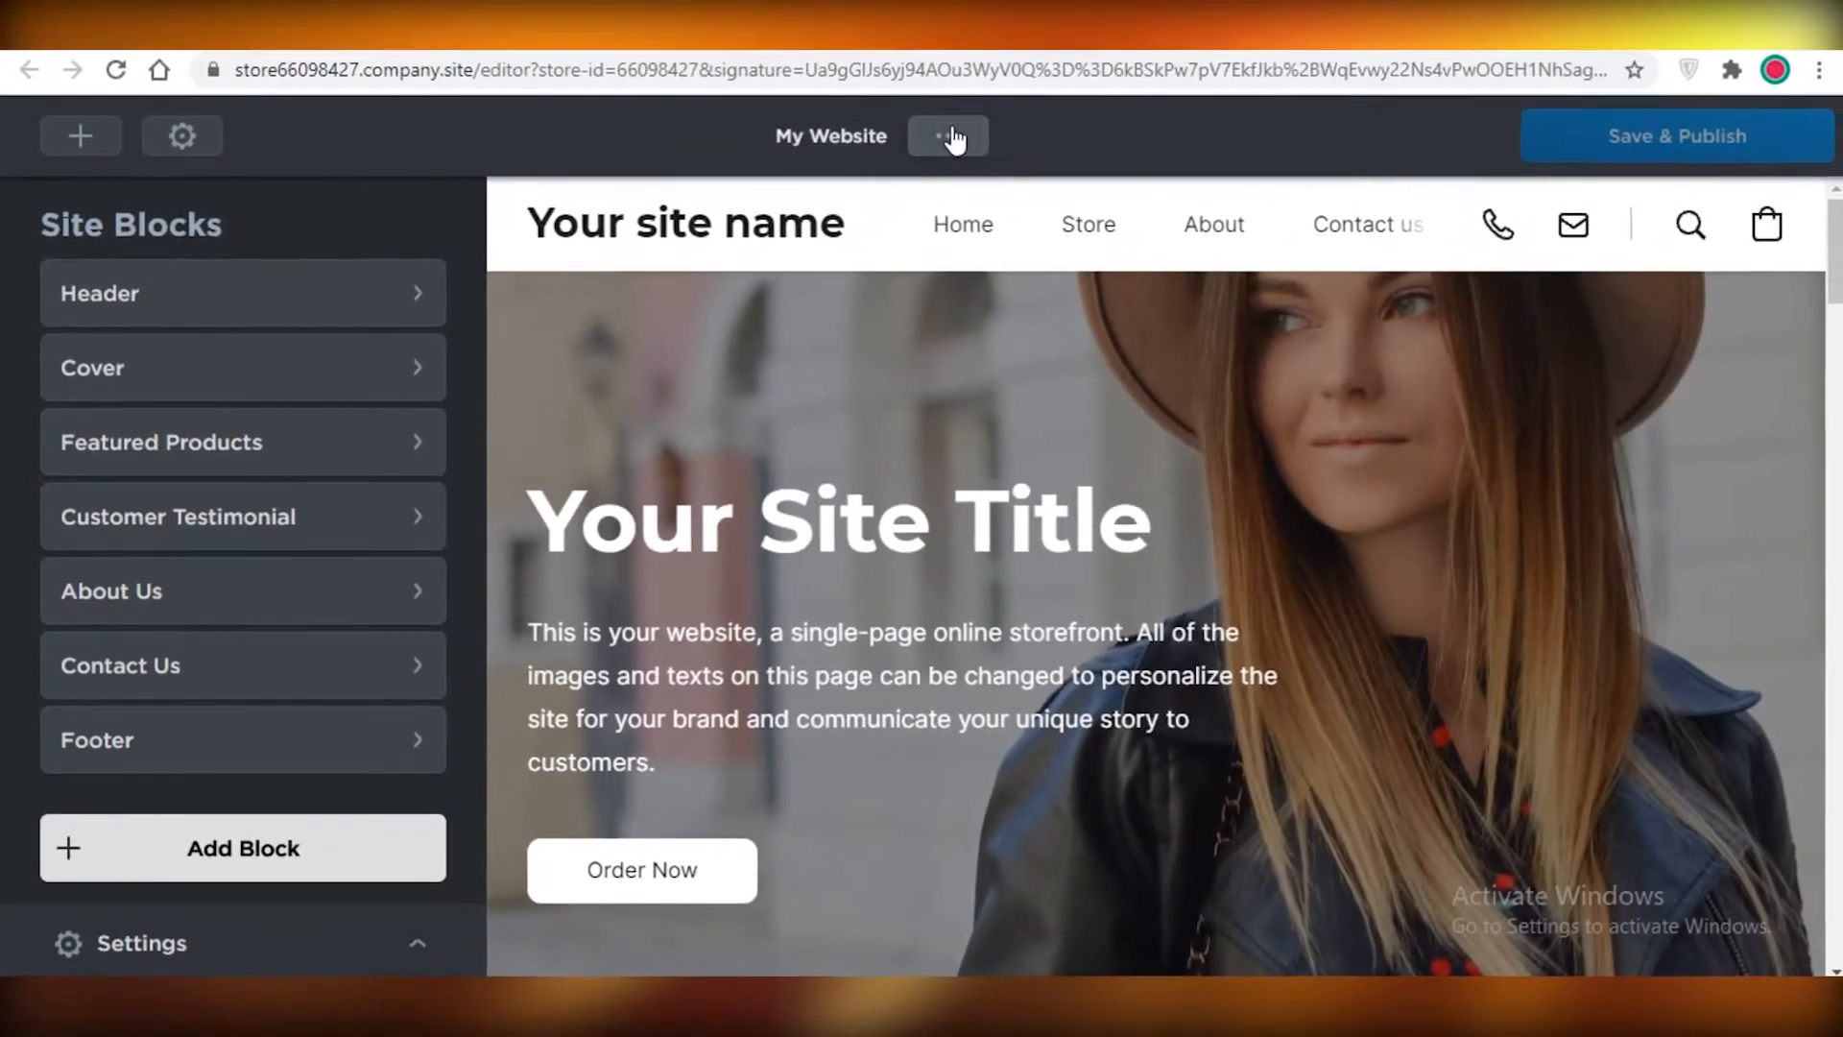
pyautogui.click(995, 114)
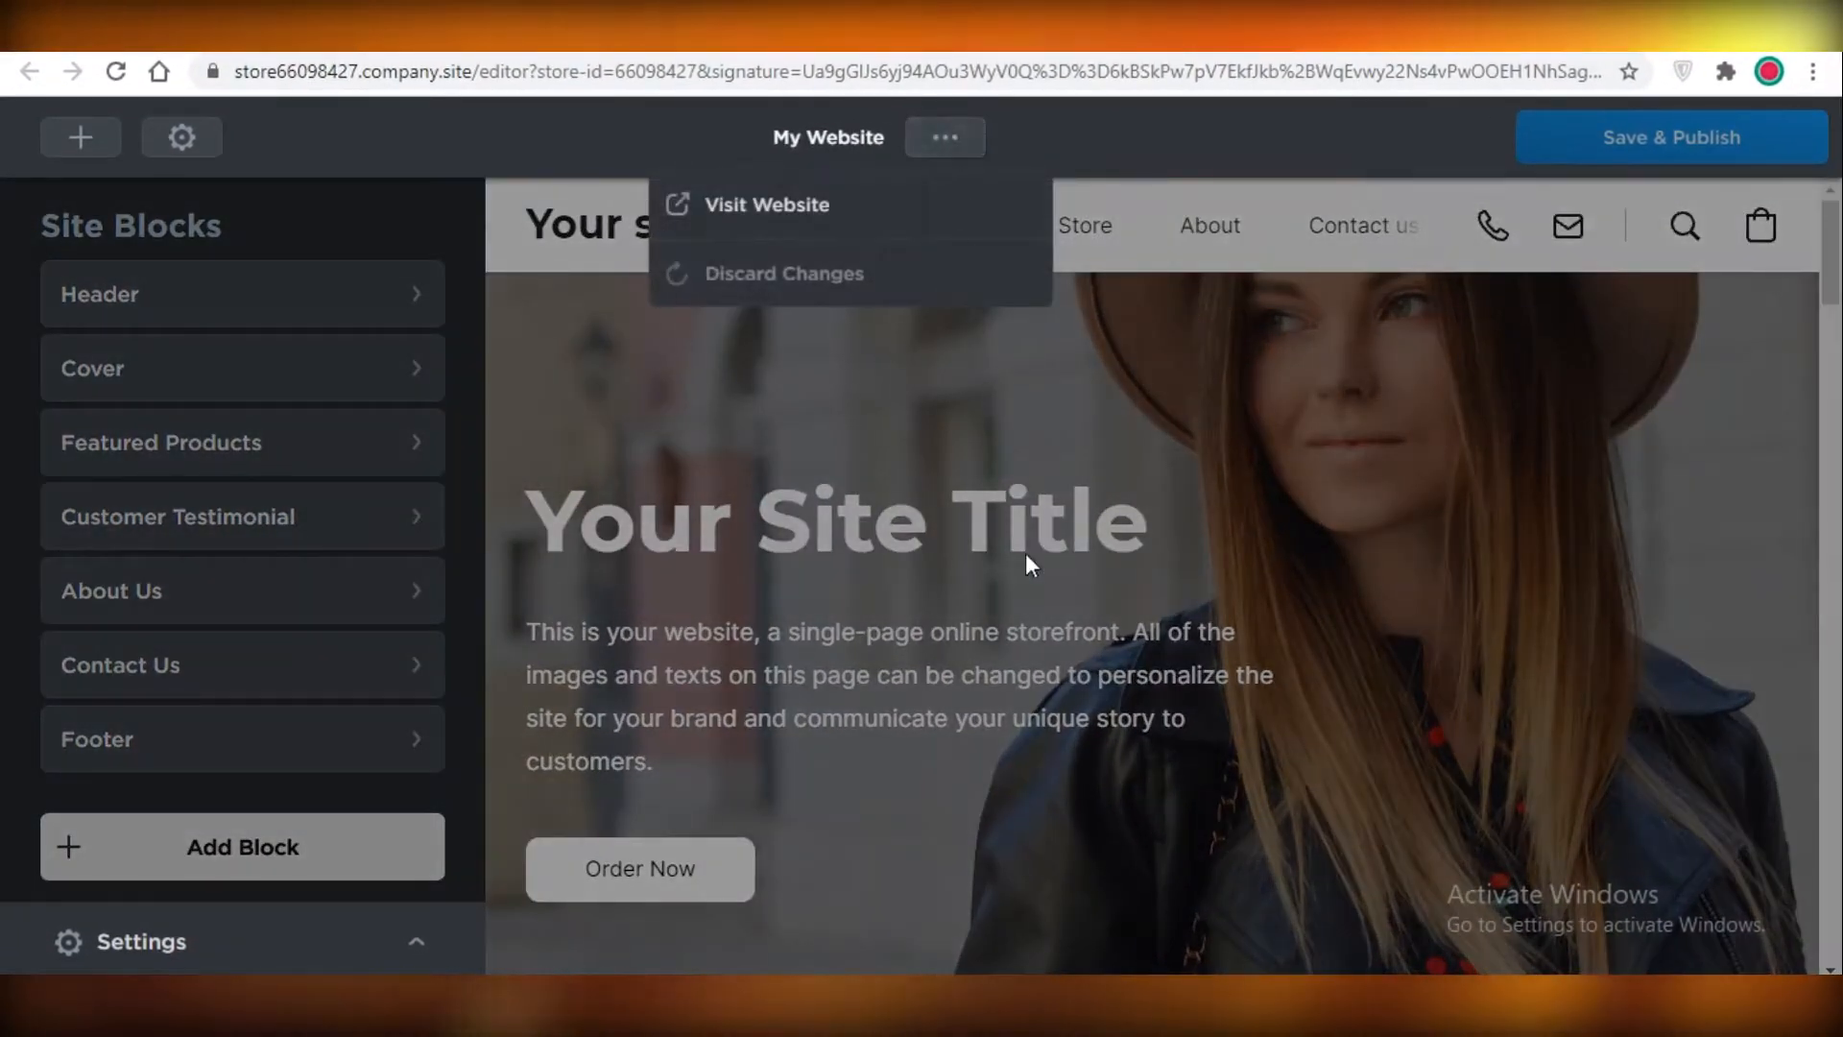
# Close the website options and look through the site preview from the cover down to the featured products.
pyautogui.click(1082, 597)
pyautogui.scroll(-7, 1027, 593)
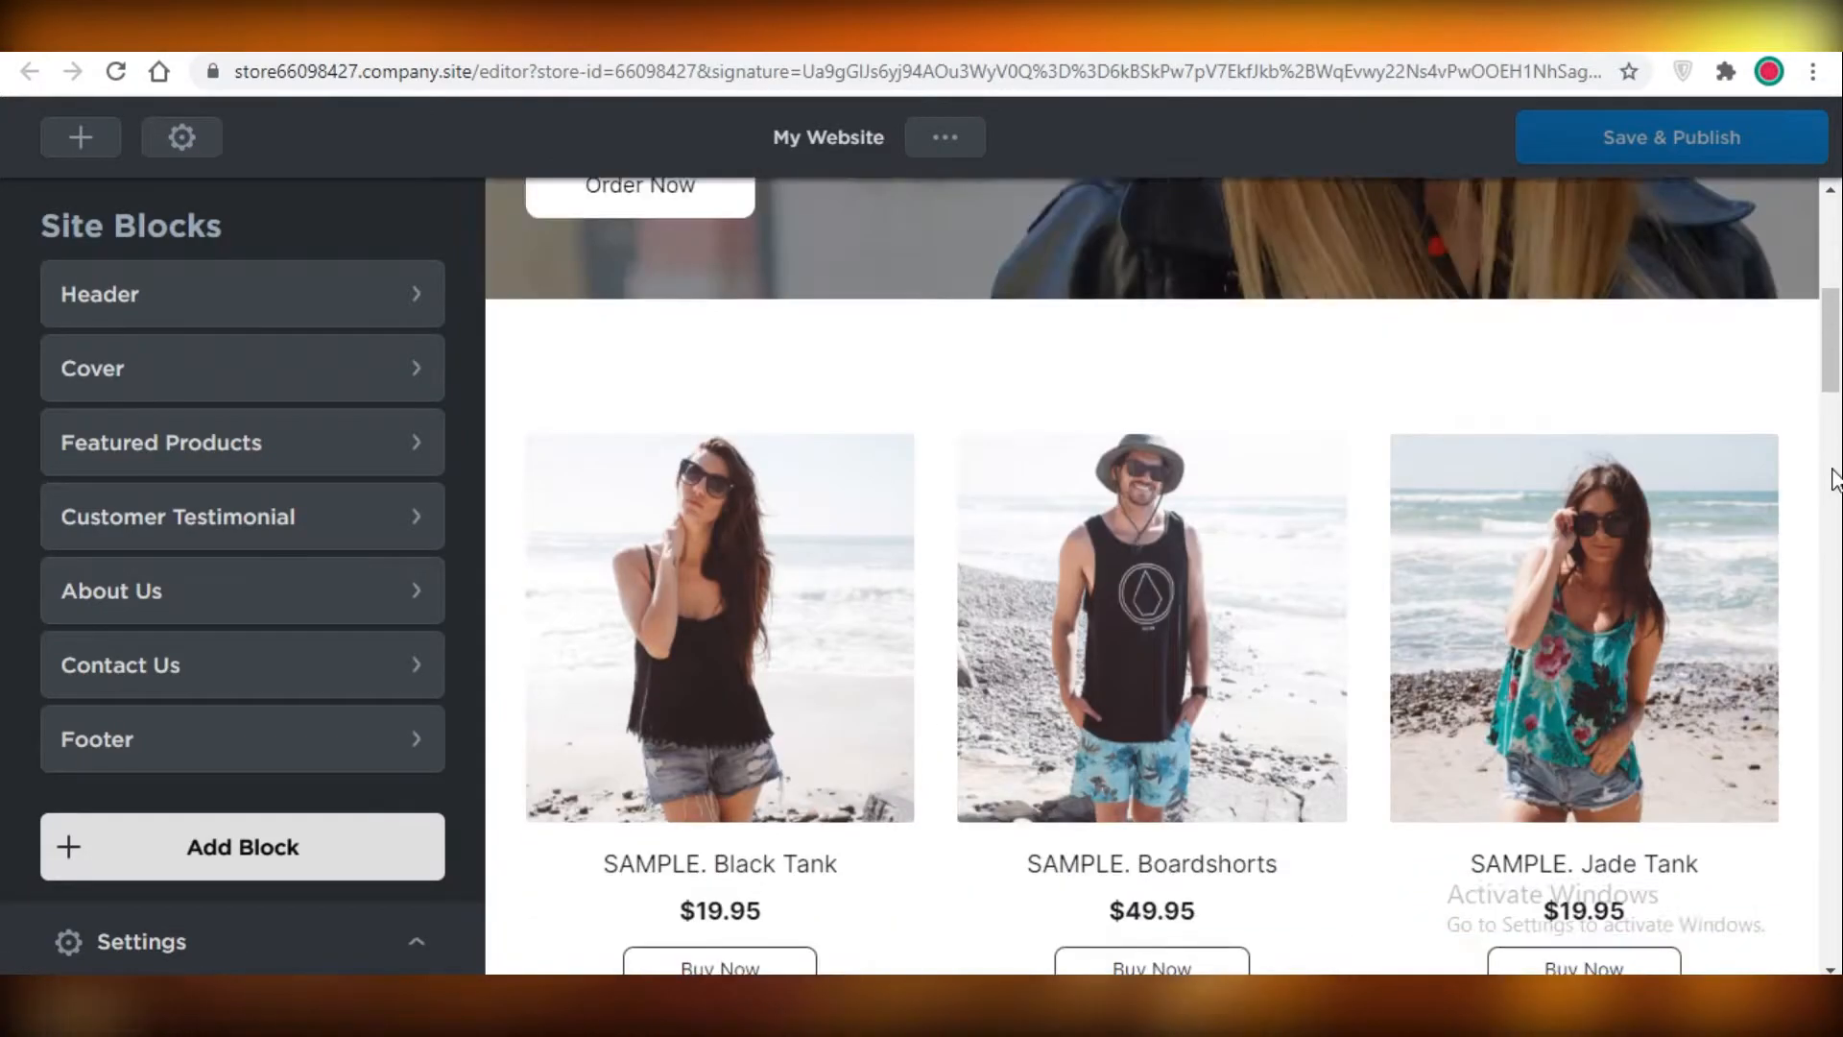
pyautogui.scroll(7, 1002, 297)
pyautogui.scroll(-7, 534, 670)
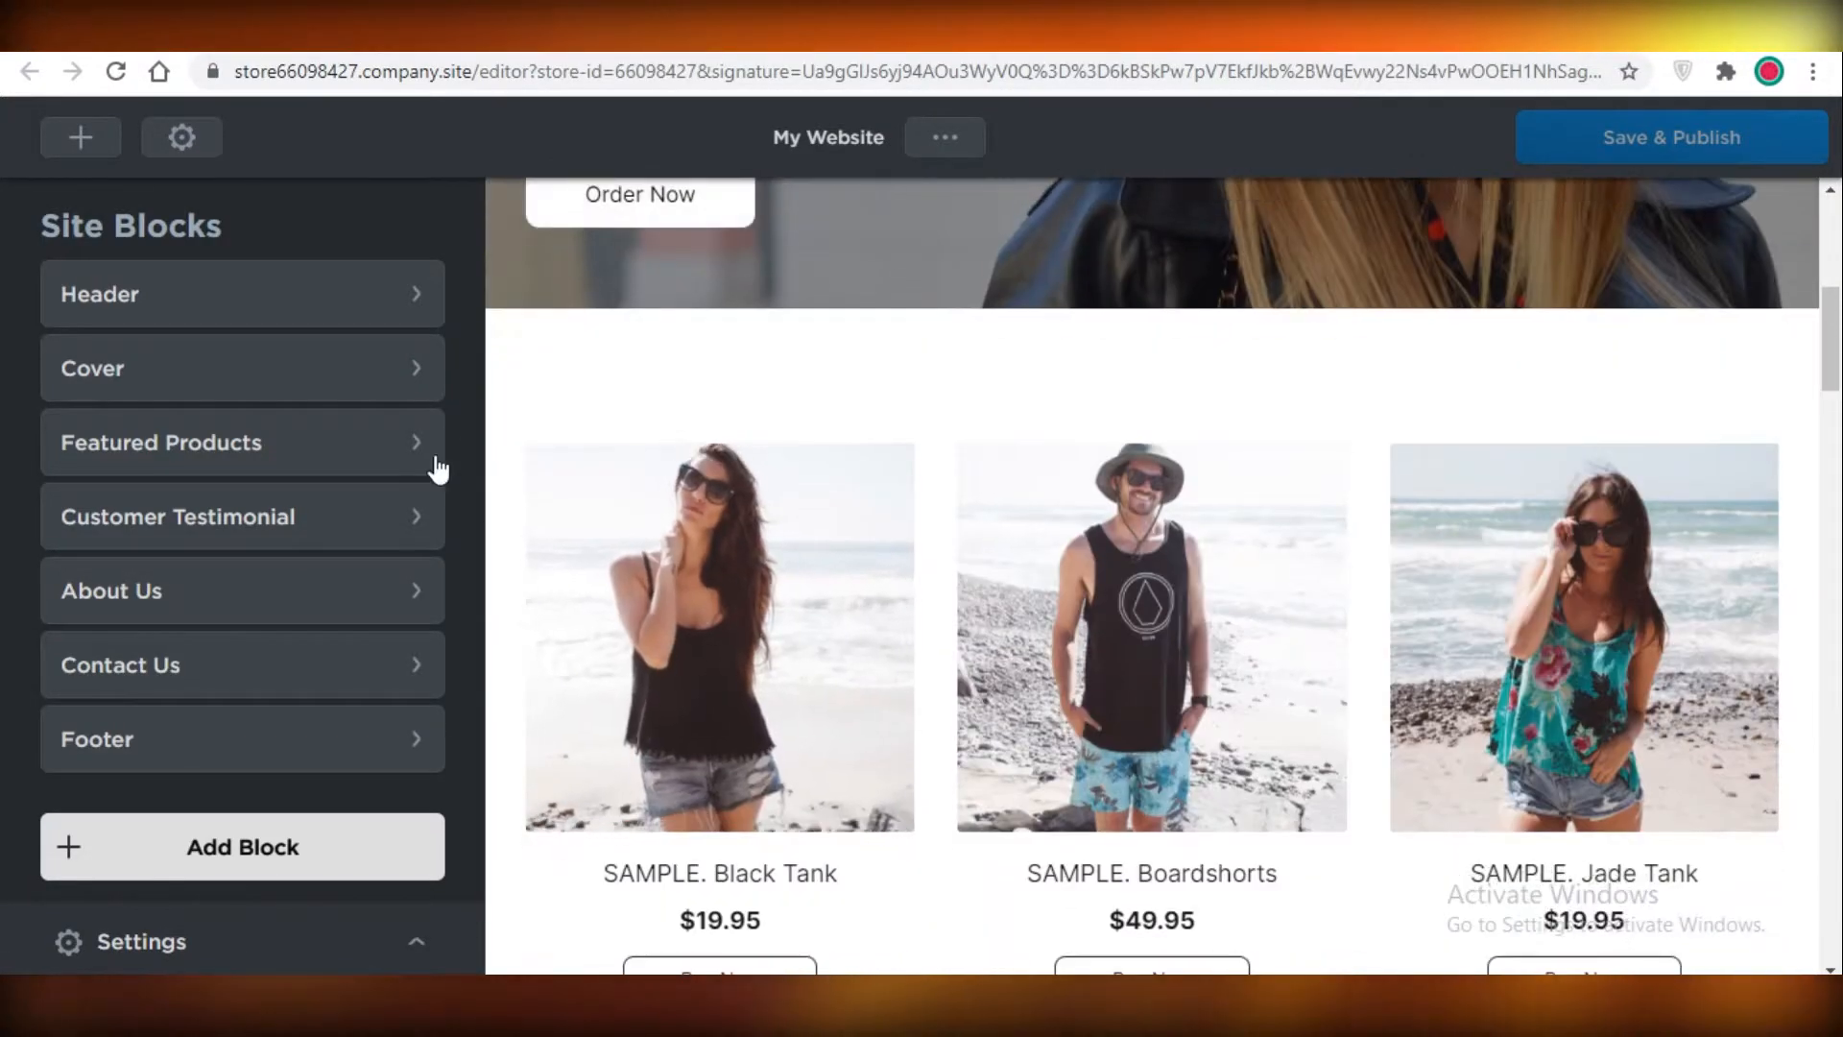
pyautogui.scroll(7, 732, 723)
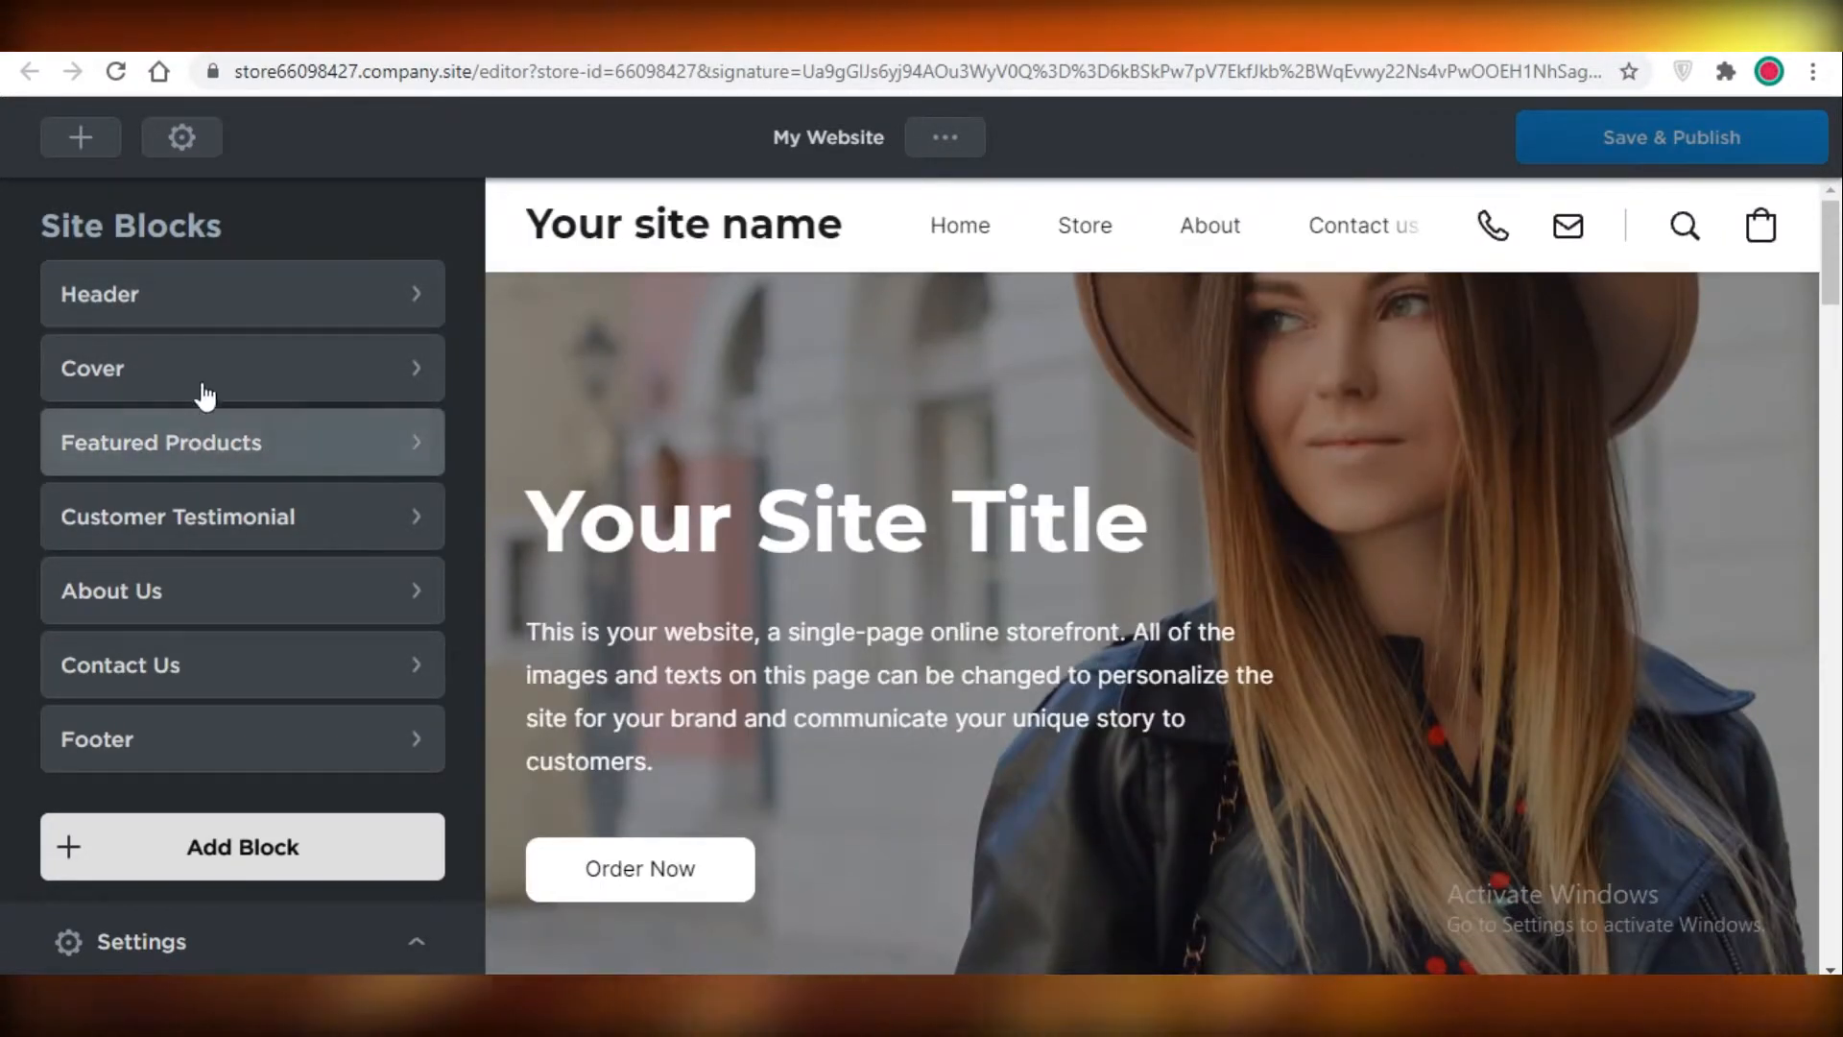
# Change the header's site logo text to SCRUNCHIES BY SARA, keeping the logo type as Text.
pyautogui.click(225, 319)
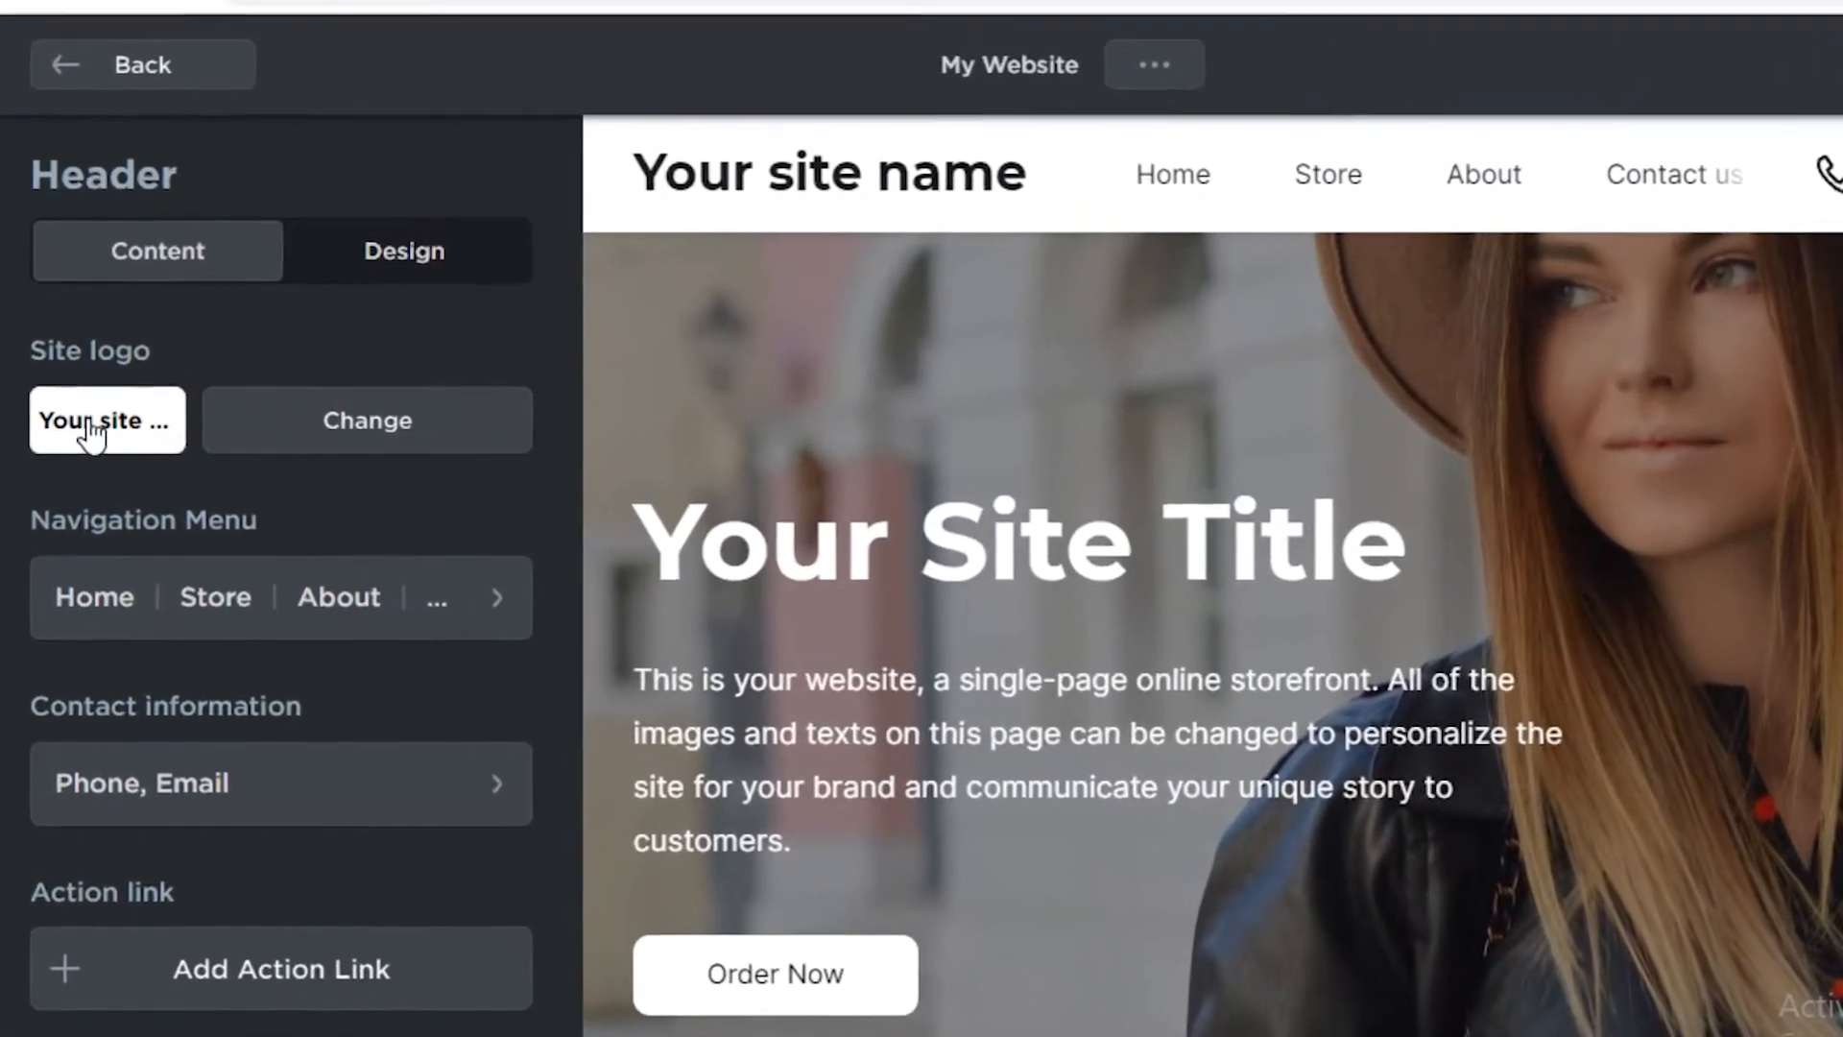
pyautogui.click(92, 423)
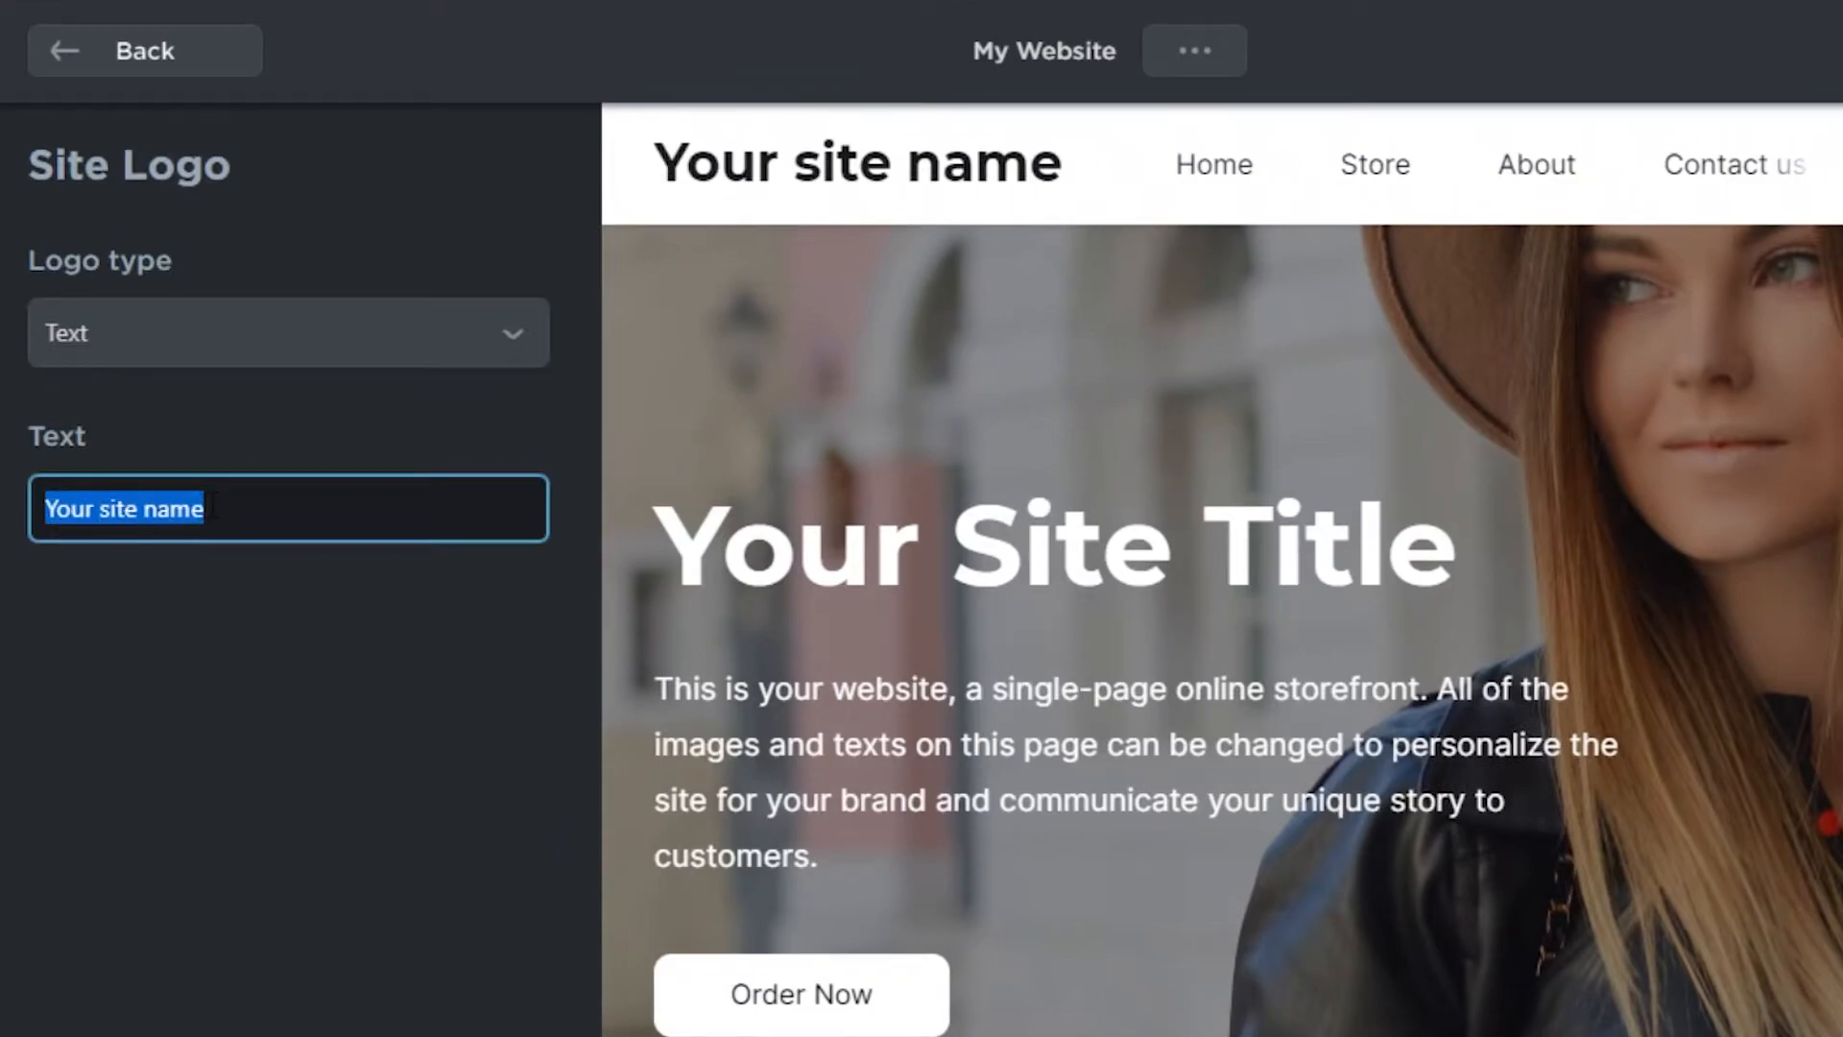
pyautogui.write('a')
pyautogui.press('BackSpace')
pyautogui.write('CHIES BY DA')
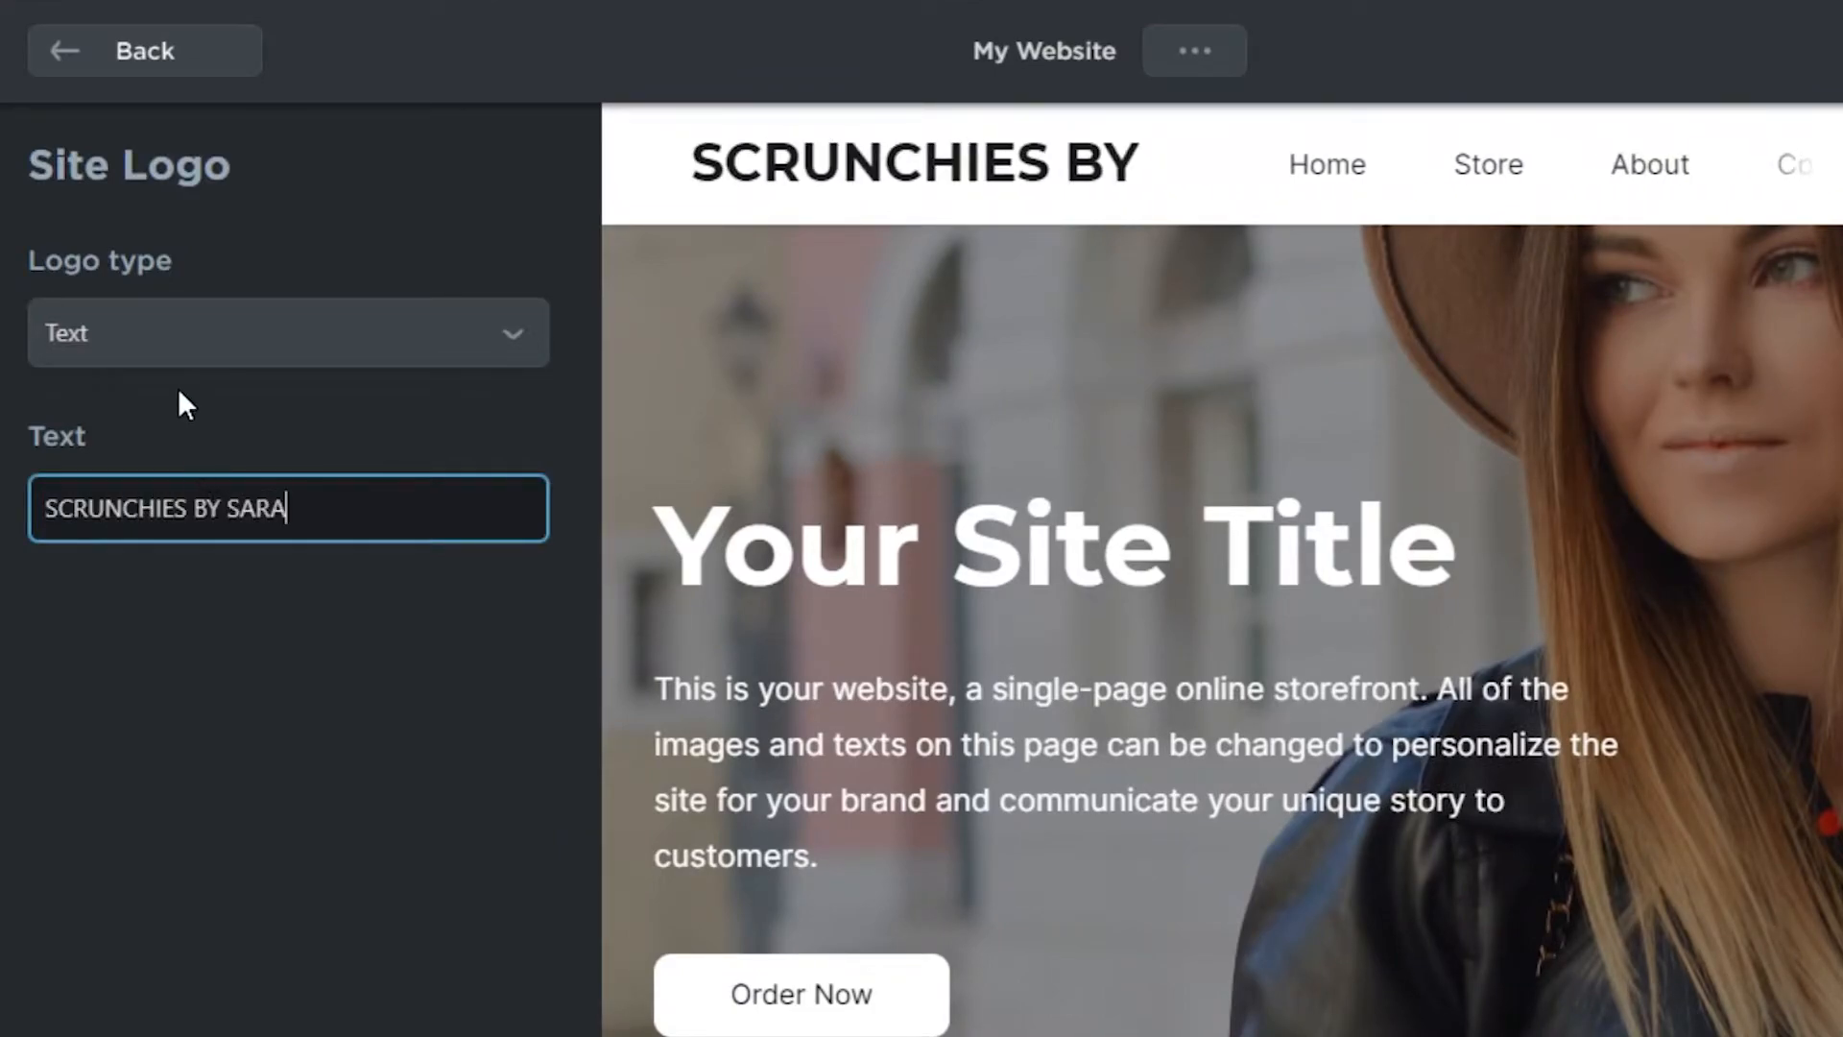
pyautogui.click(201, 326)
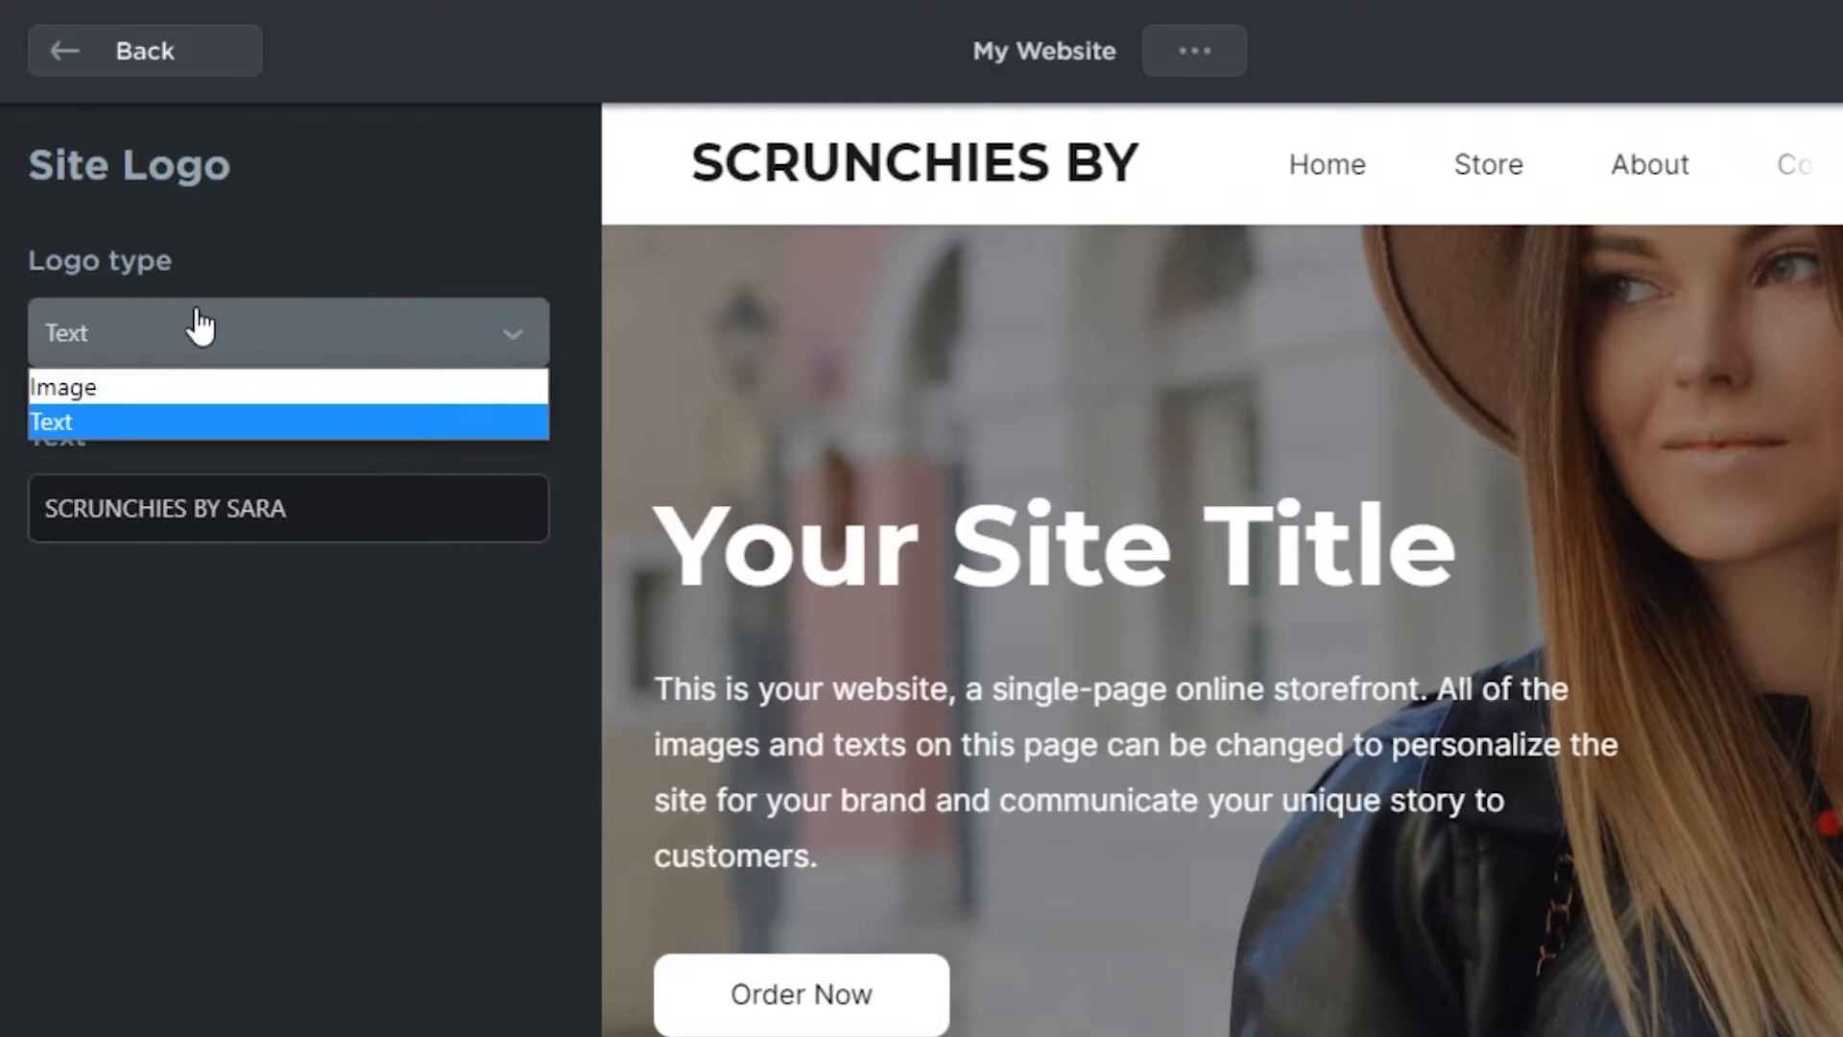
pyautogui.click(124, 346)
pyautogui.click(145, 53)
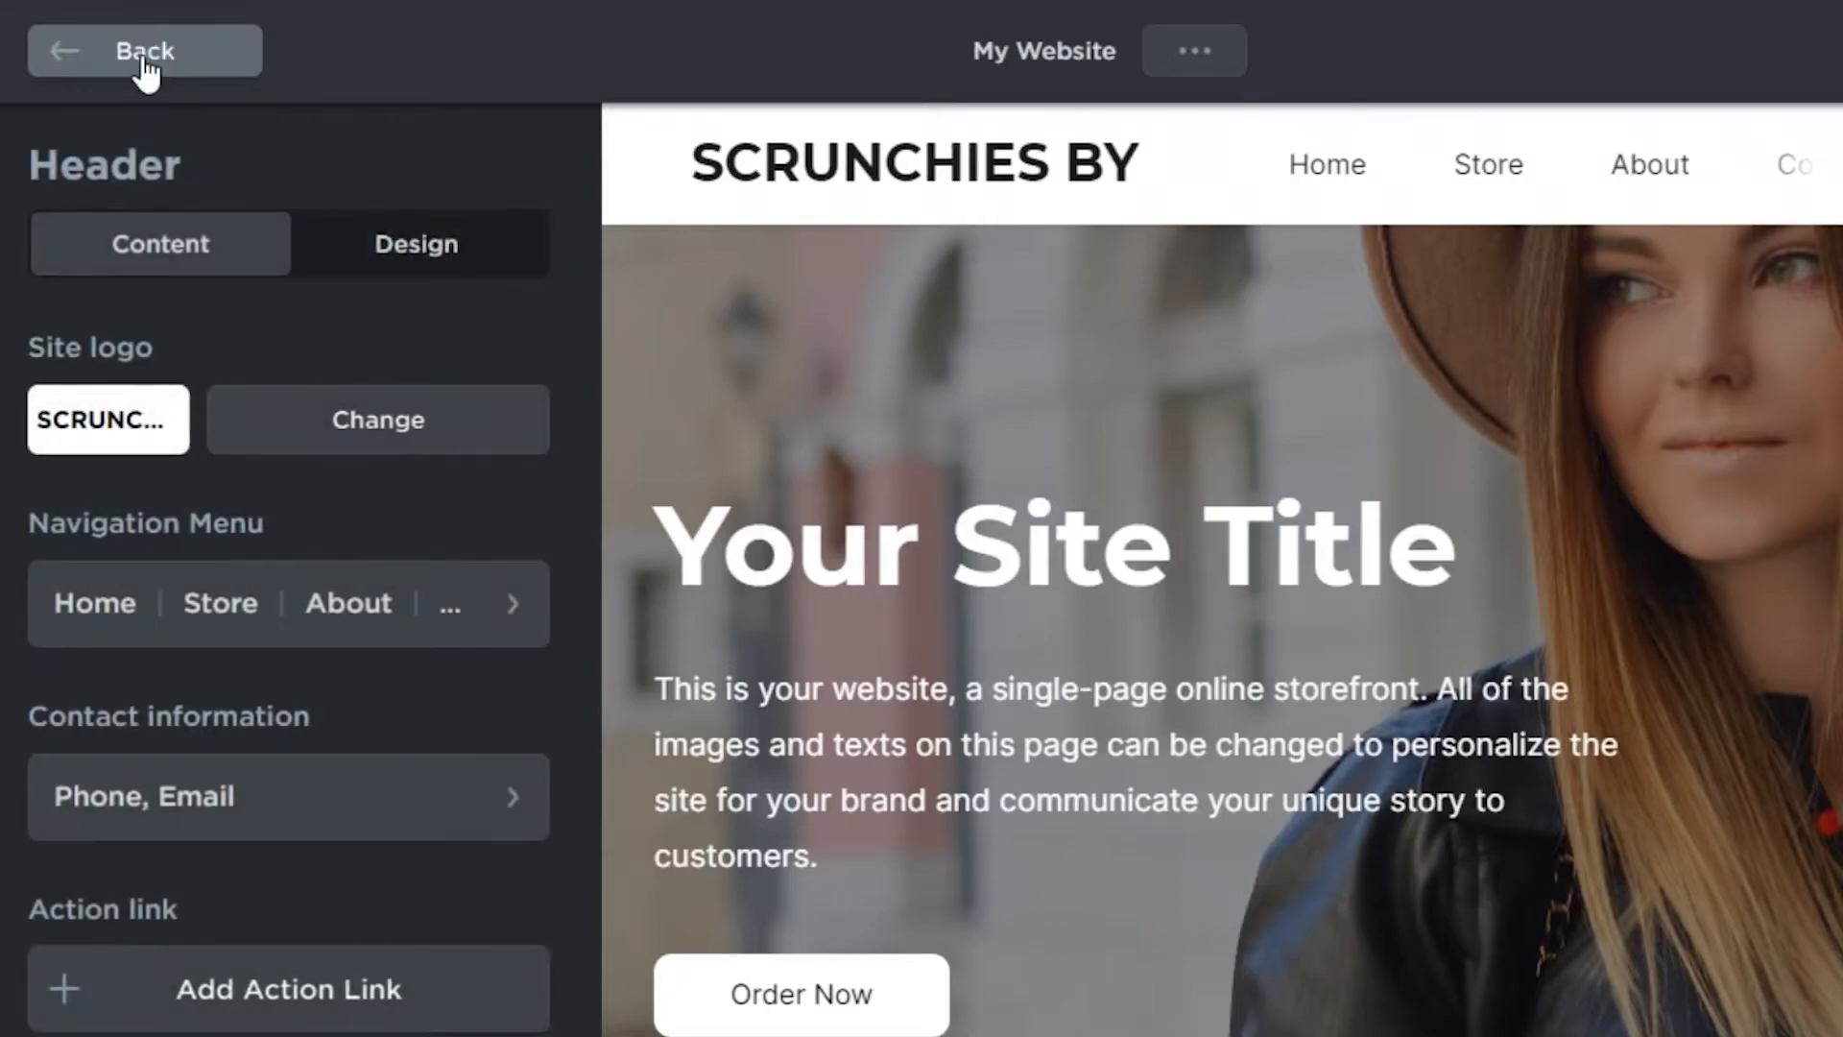
# Add an item named SALE to the header's navigation menu with the Open page action.
pyautogui.click(510, 605)
pyautogui.click(173, 653)
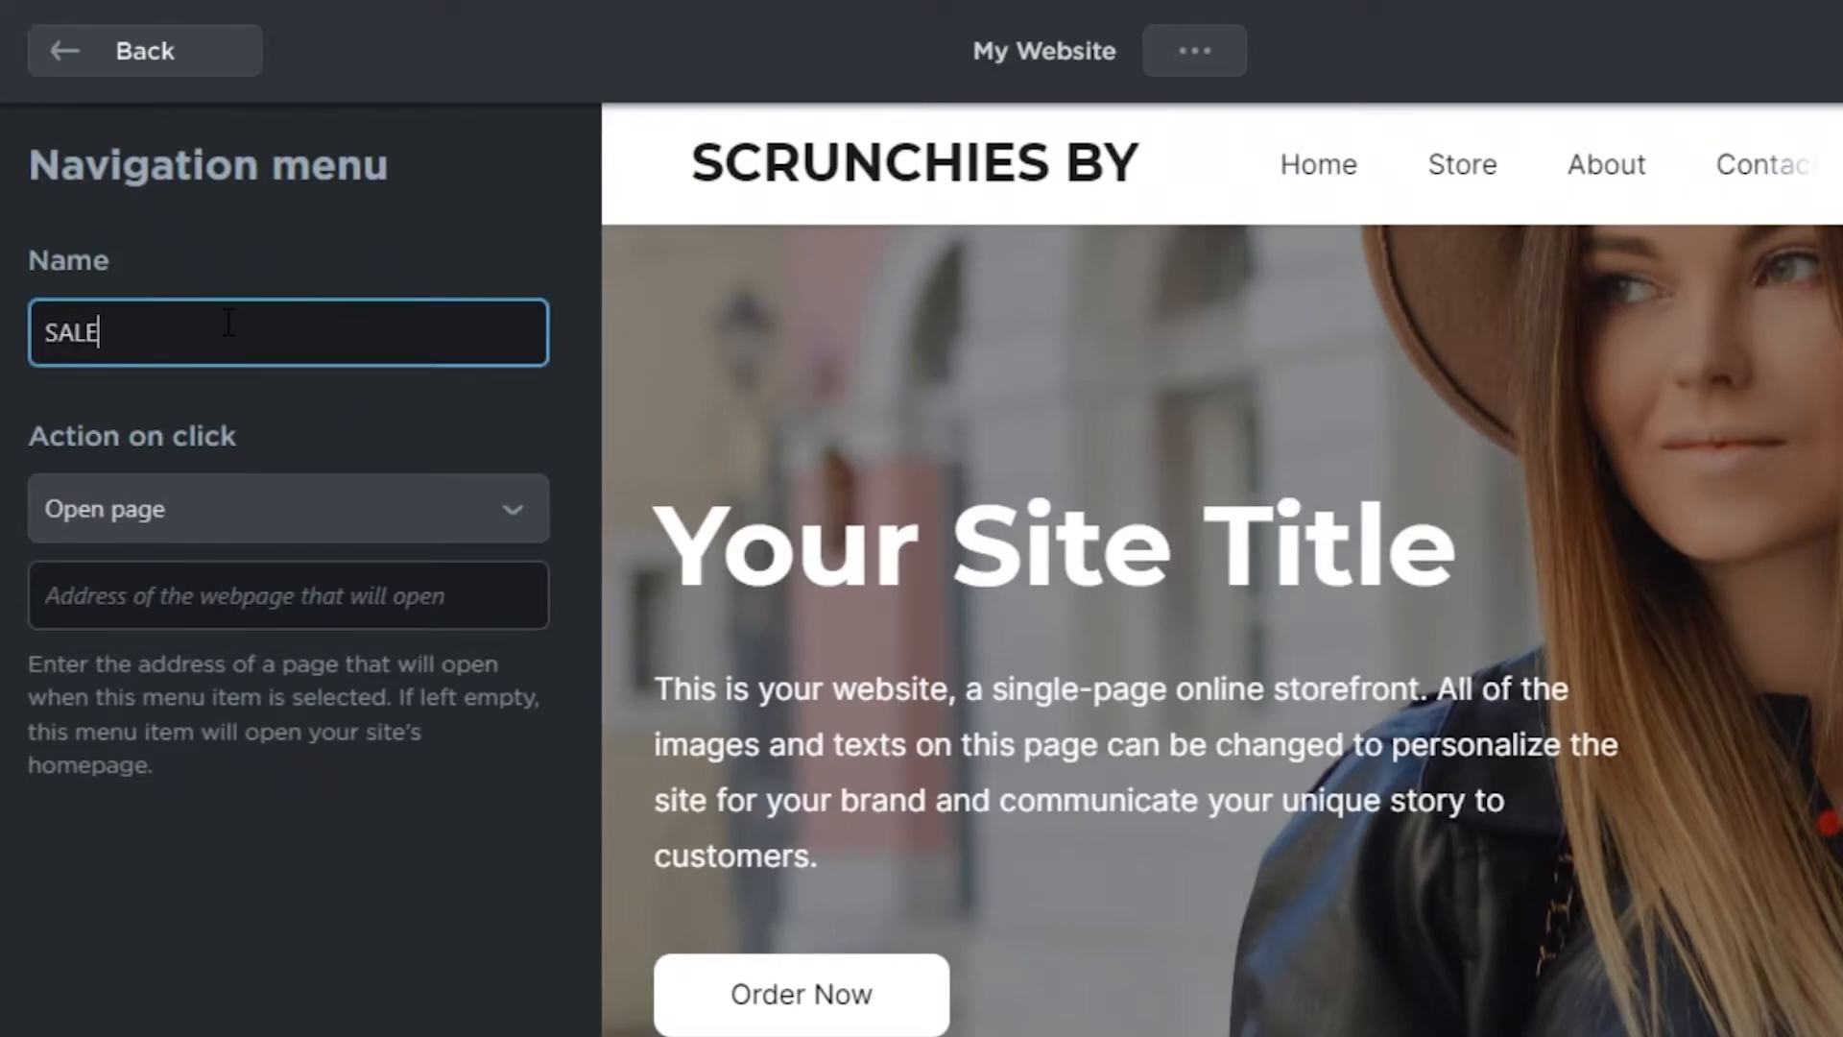
pyautogui.click(91, 53)
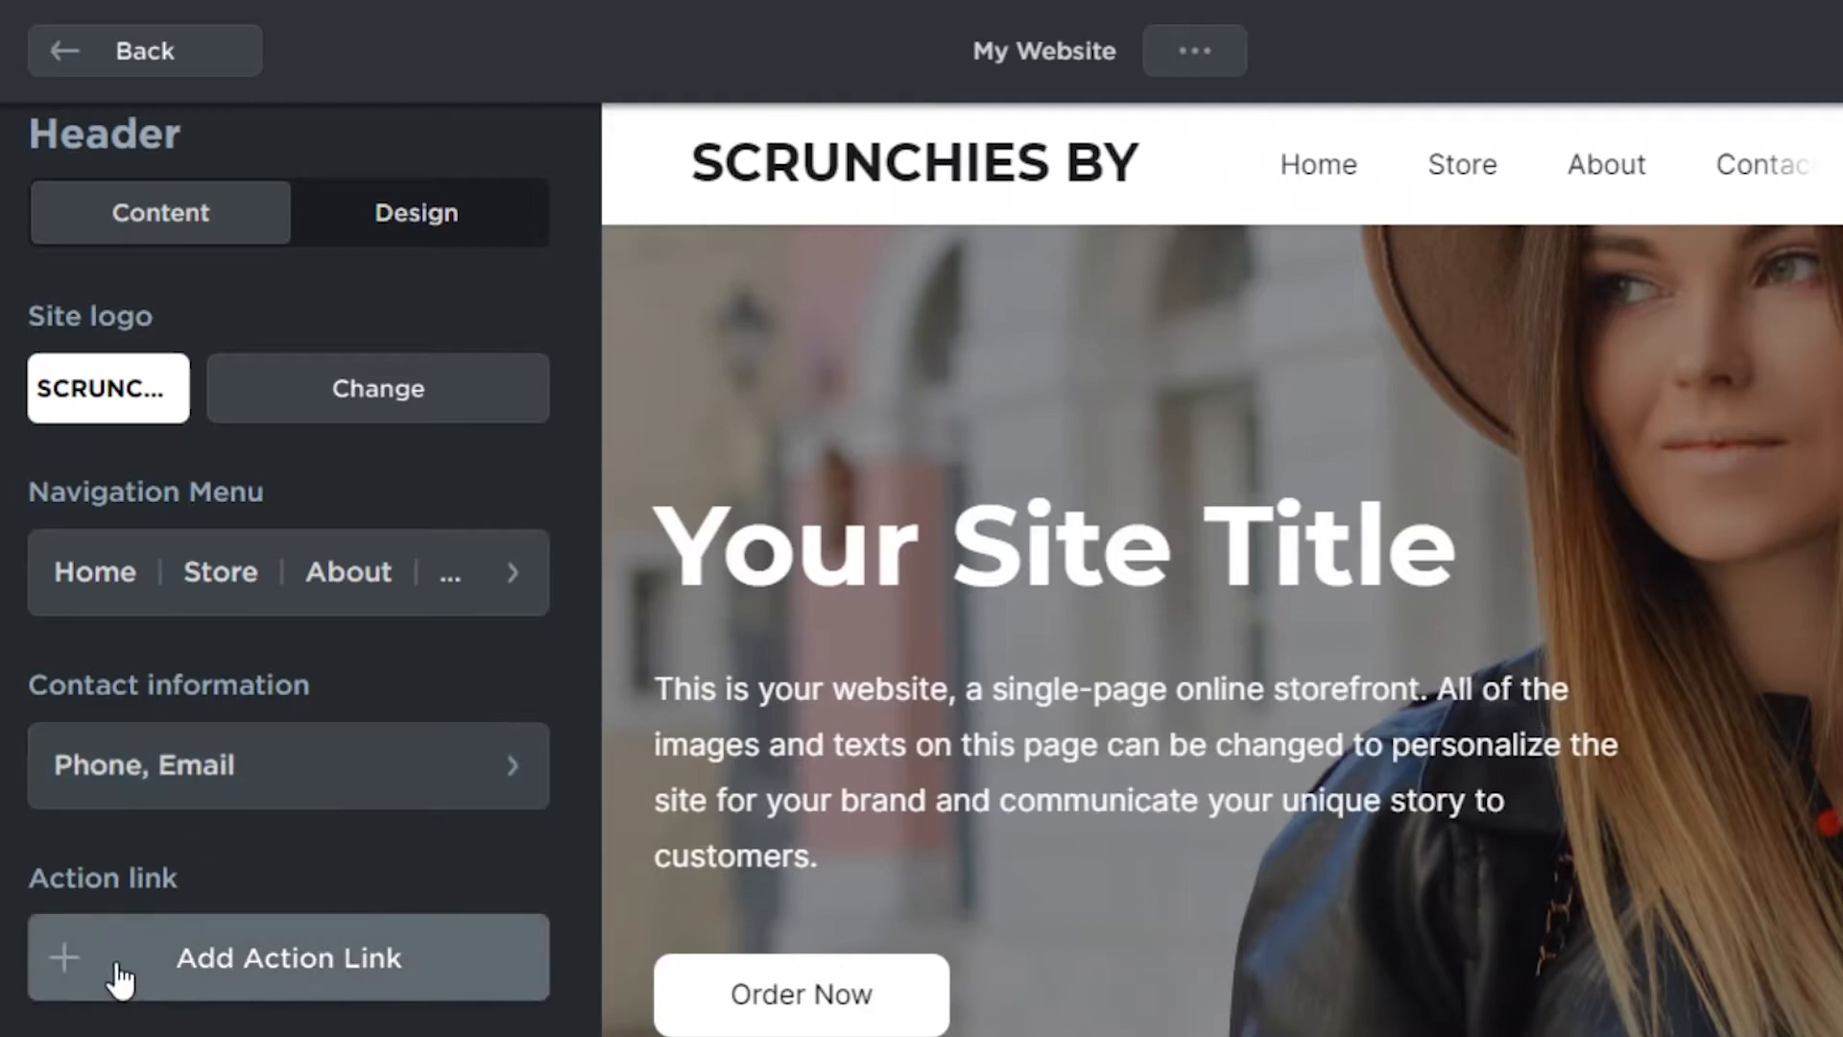
# Review the header's design options, including the navigation menu's font, size, style and color, and return to its content settings.
pyautogui.click(144, 51)
pyautogui.click(139, 251)
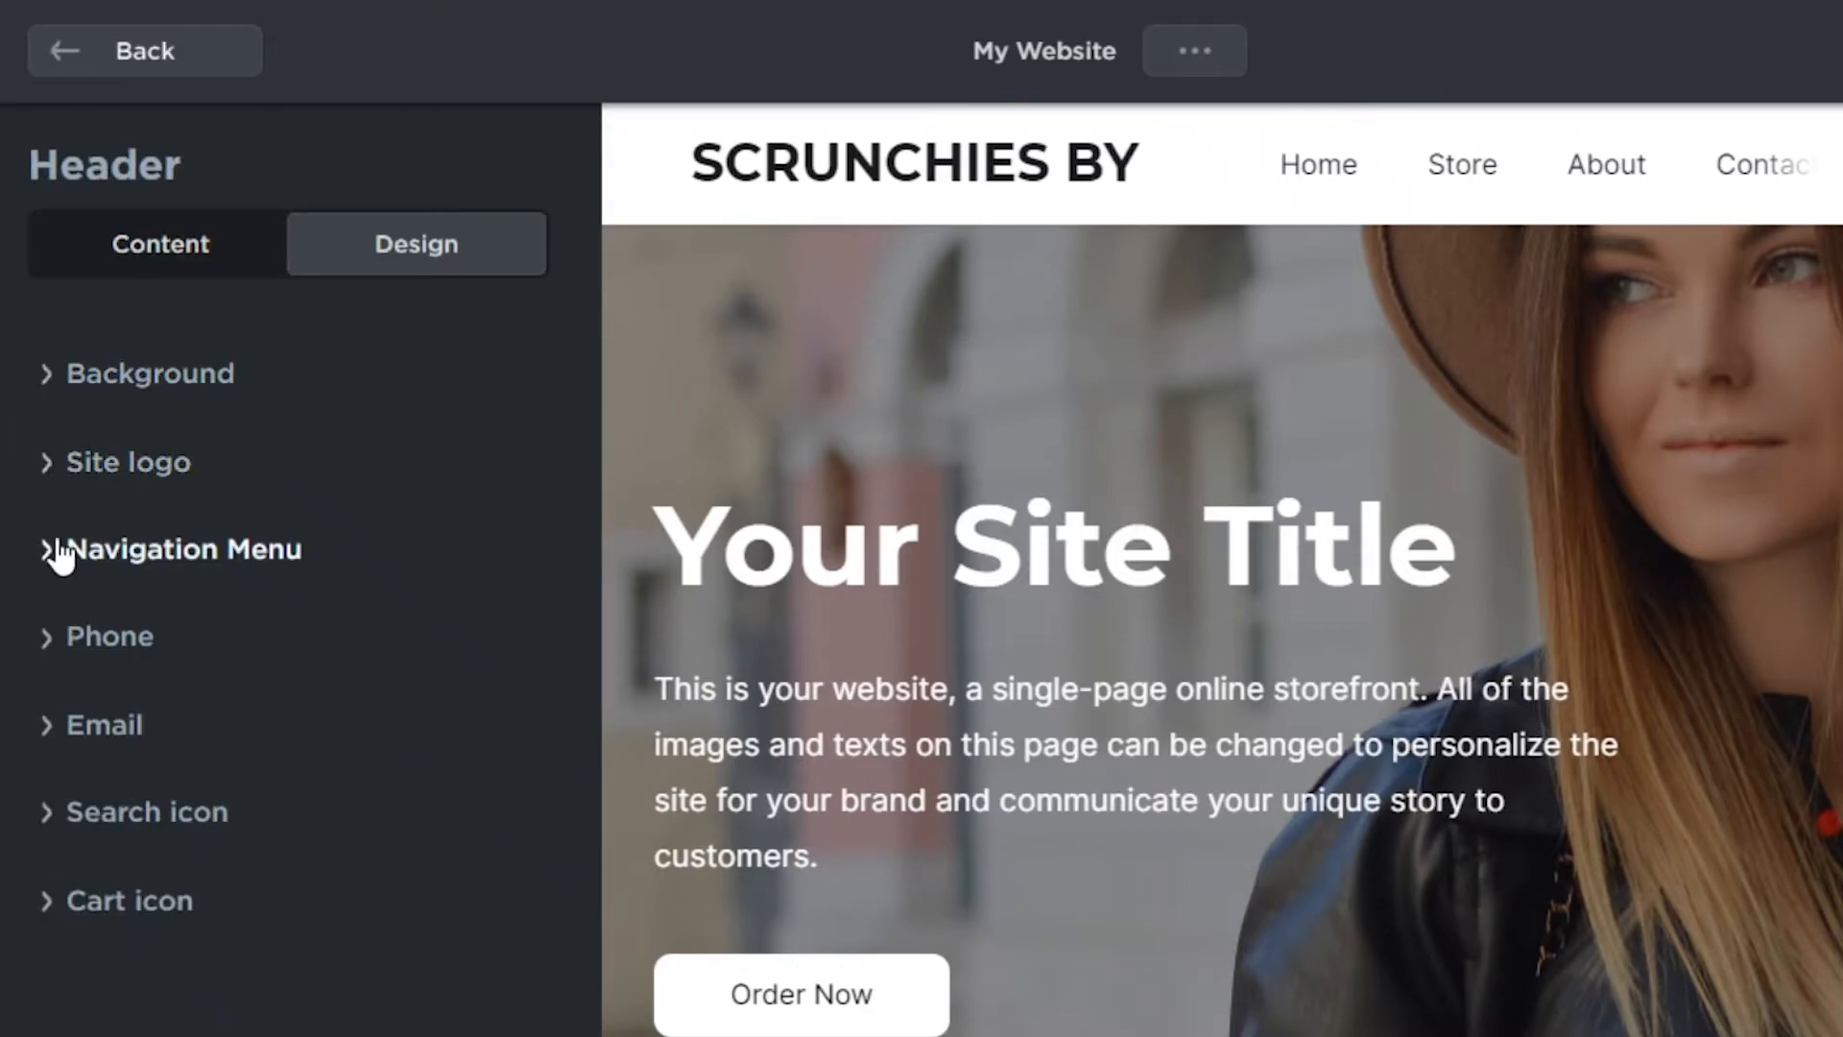
pyautogui.click(60, 551)
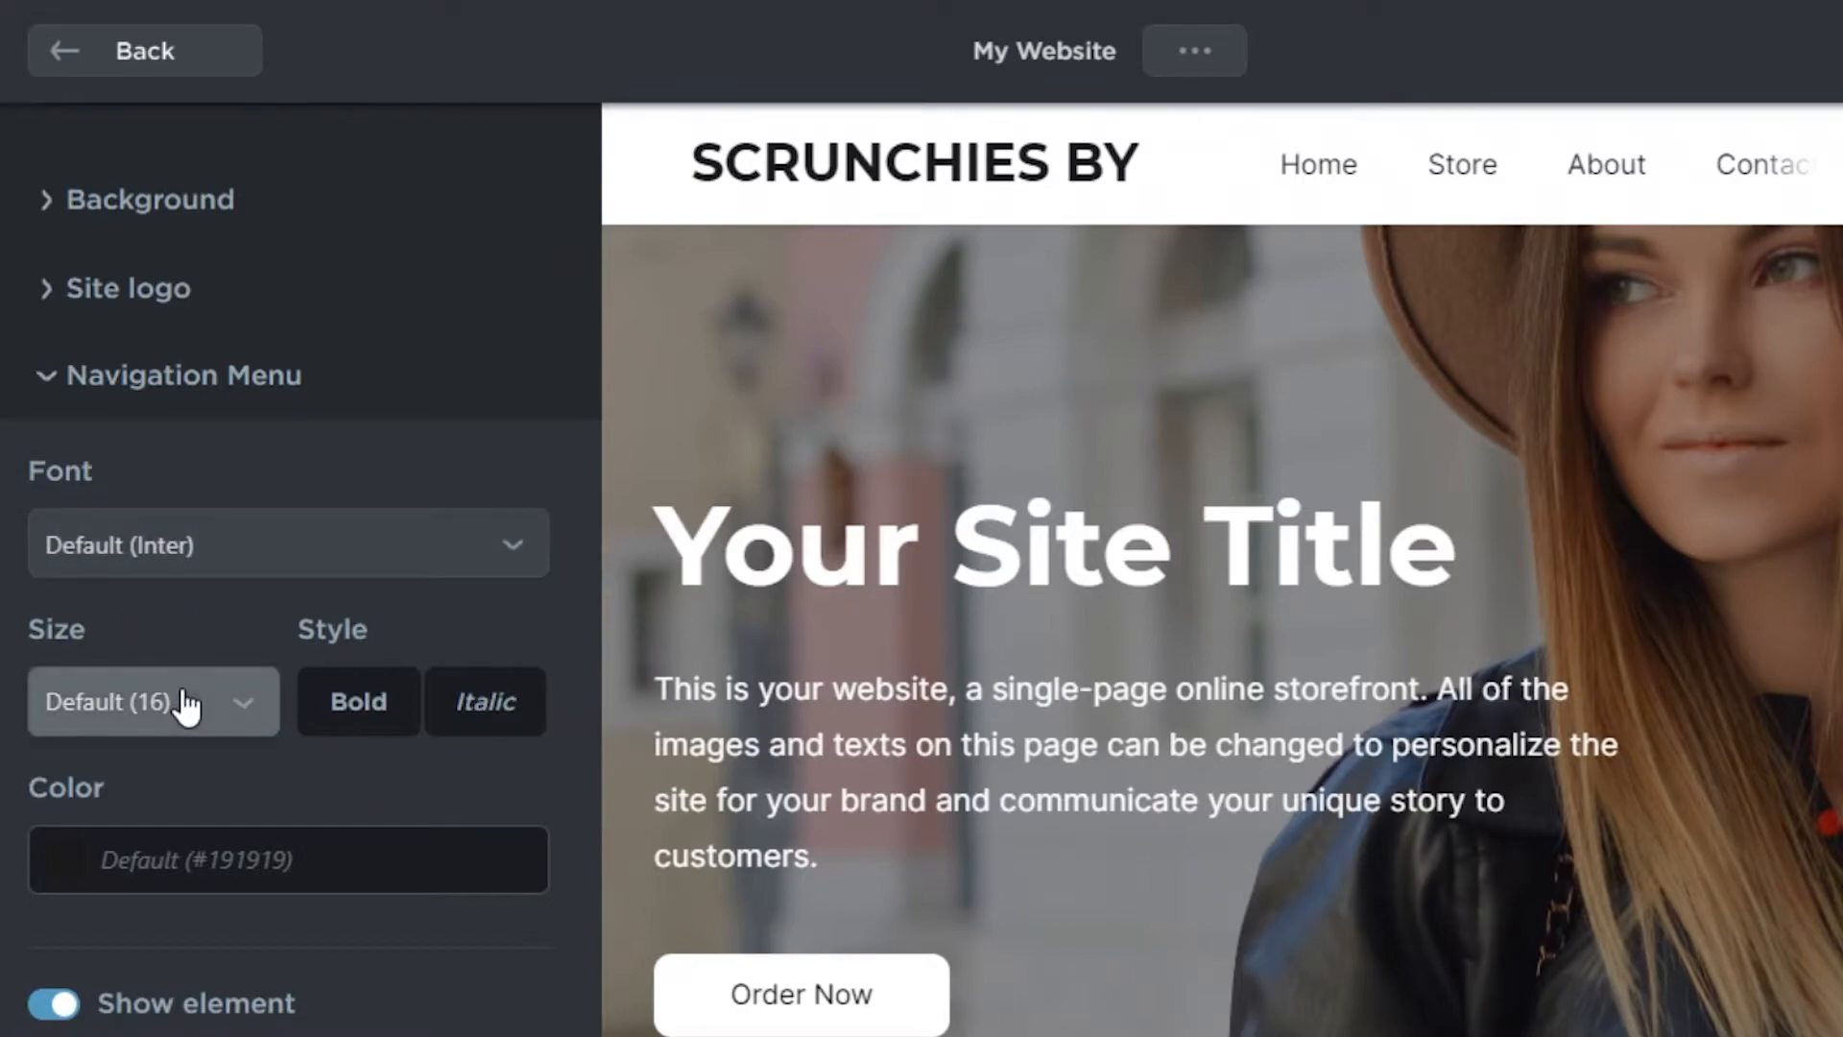
pyautogui.scroll(2, 178, 325)
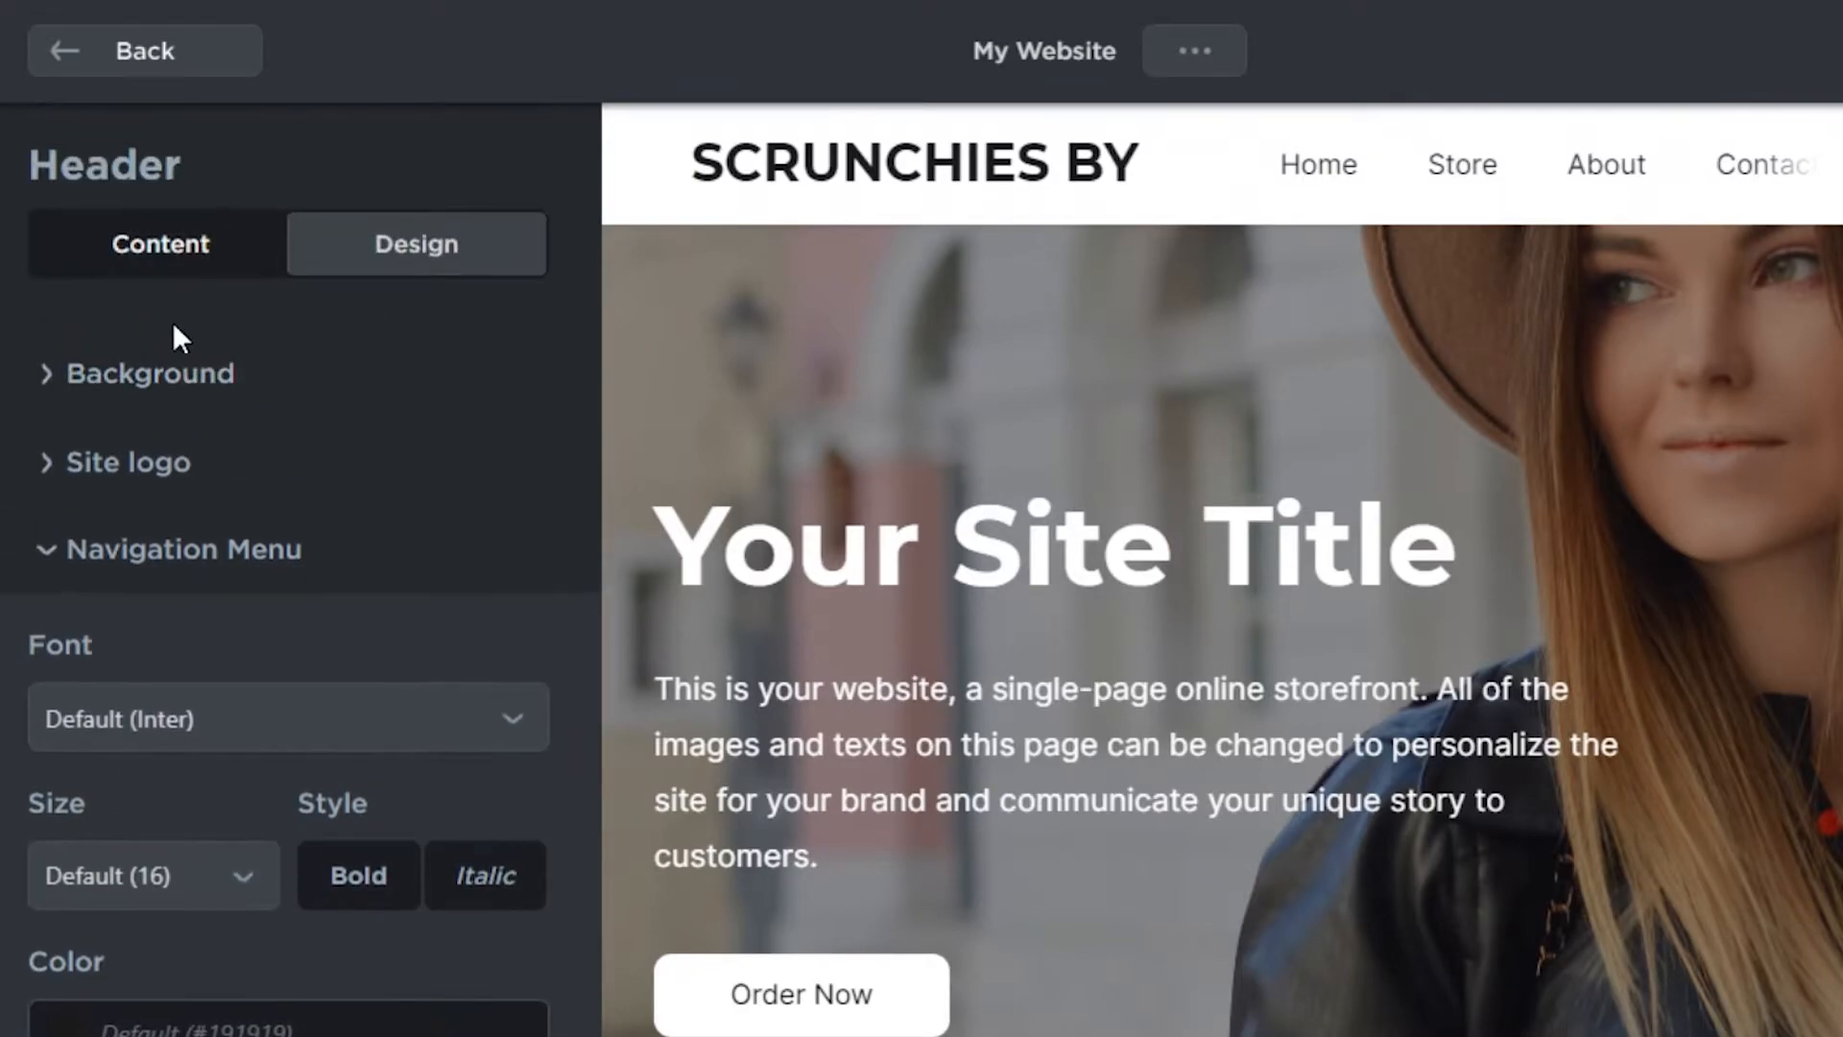
pyautogui.click(172, 251)
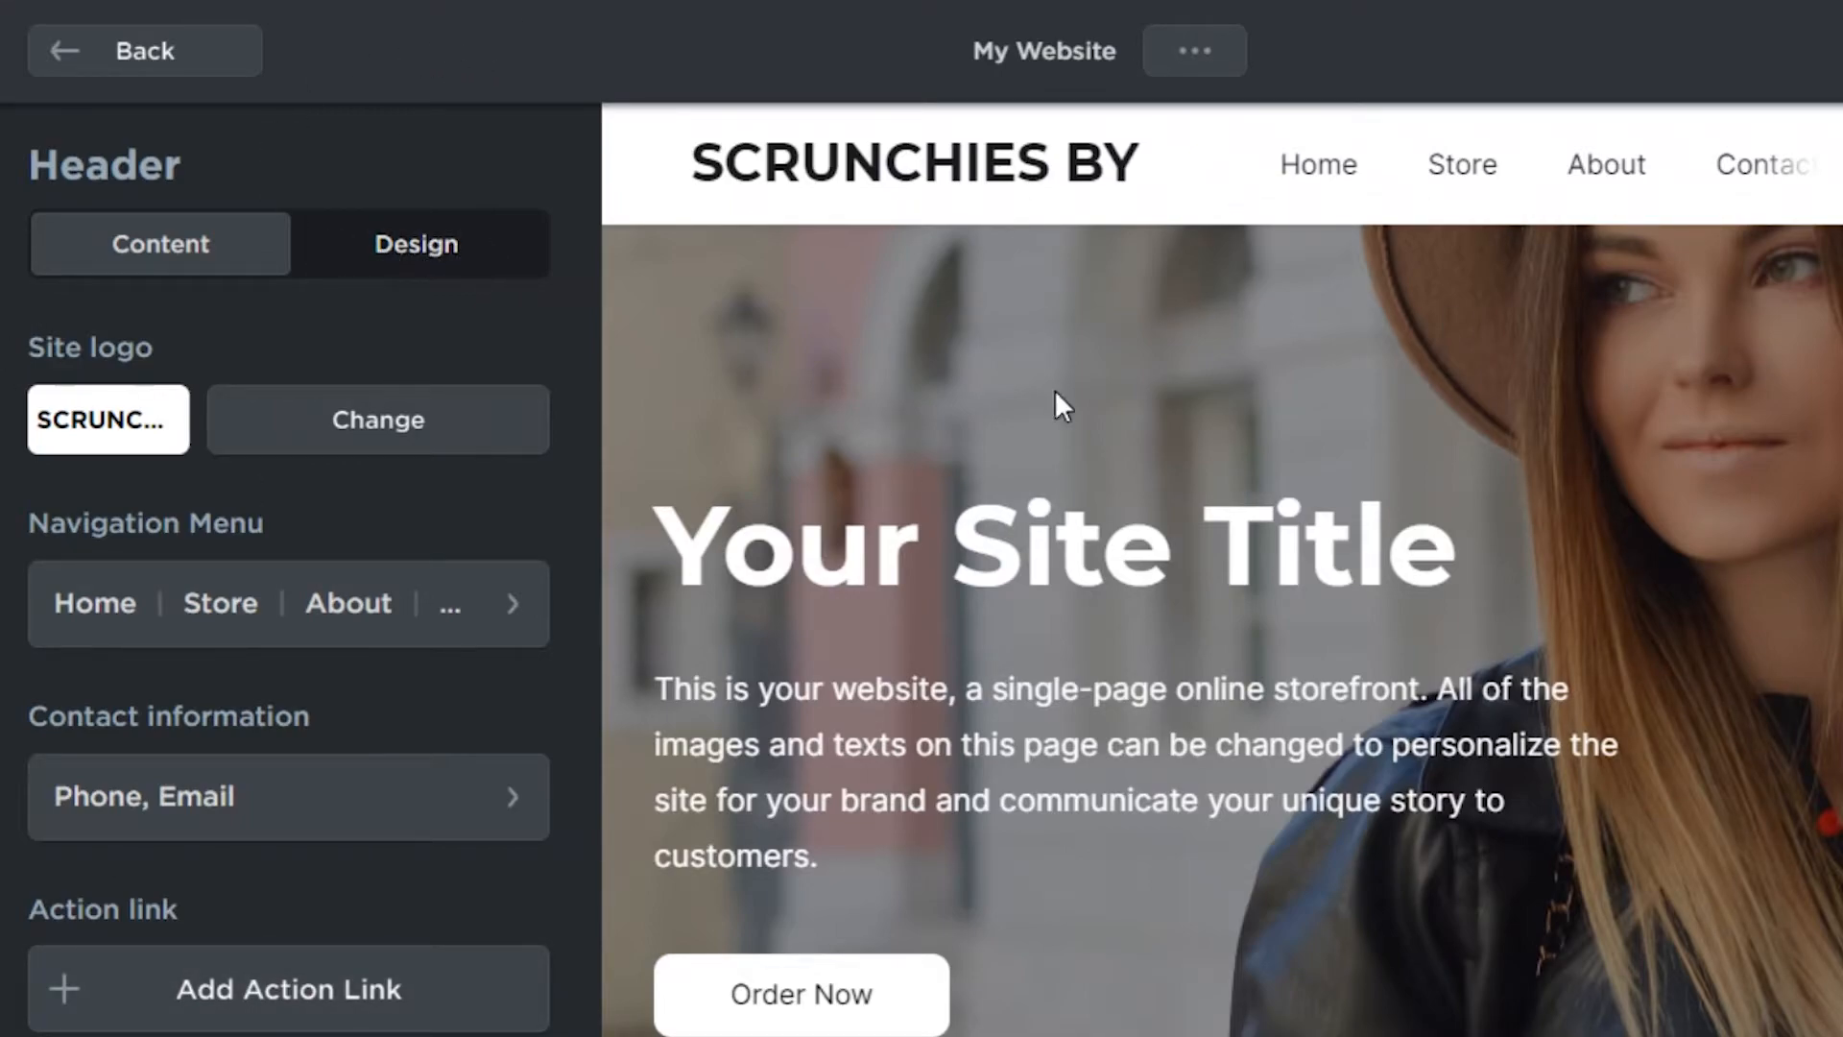
# Give the header background the Solid color style in dusty pink, #D18888.
pyautogui.click(406, 274)
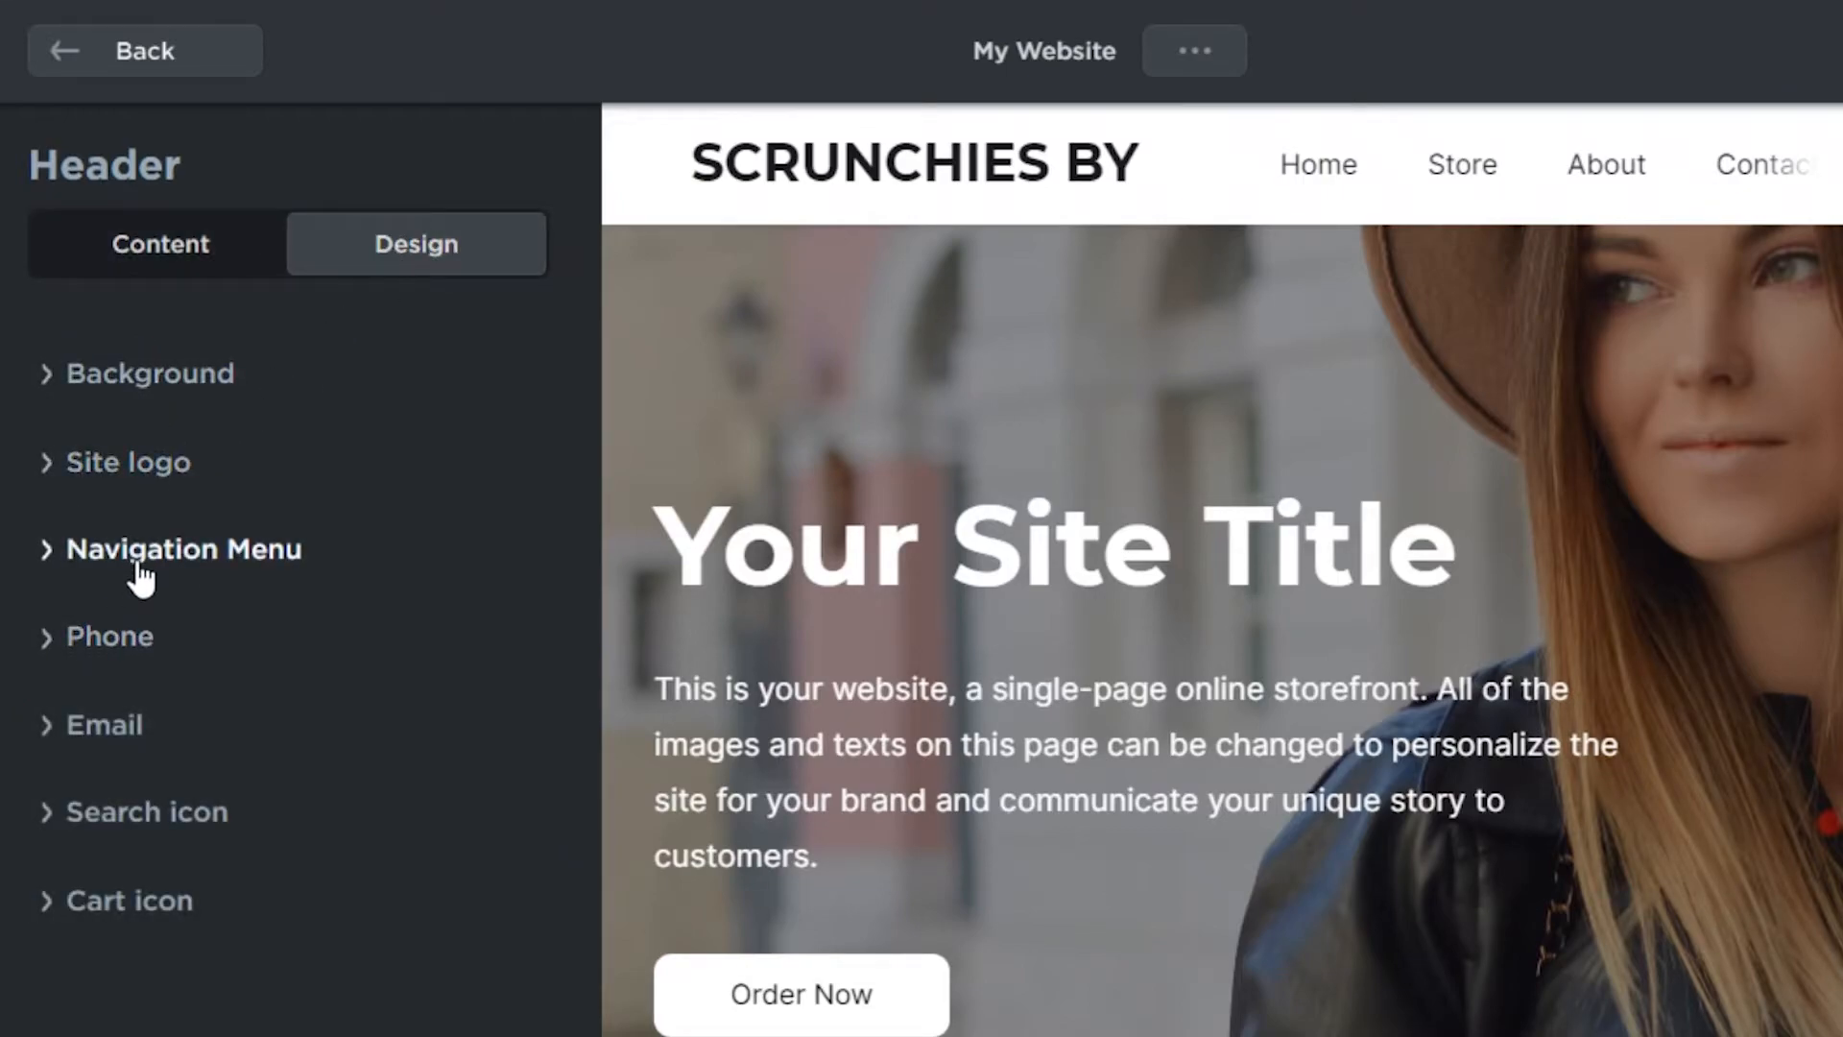
pyautogui.click(137, 379)
pyautogui.click(127, 542)
pyautogui.click(128, 634)
pyautogui.click(132, 687)
pyautogui.click(71, 720)
pyautogui.click(218, 907)
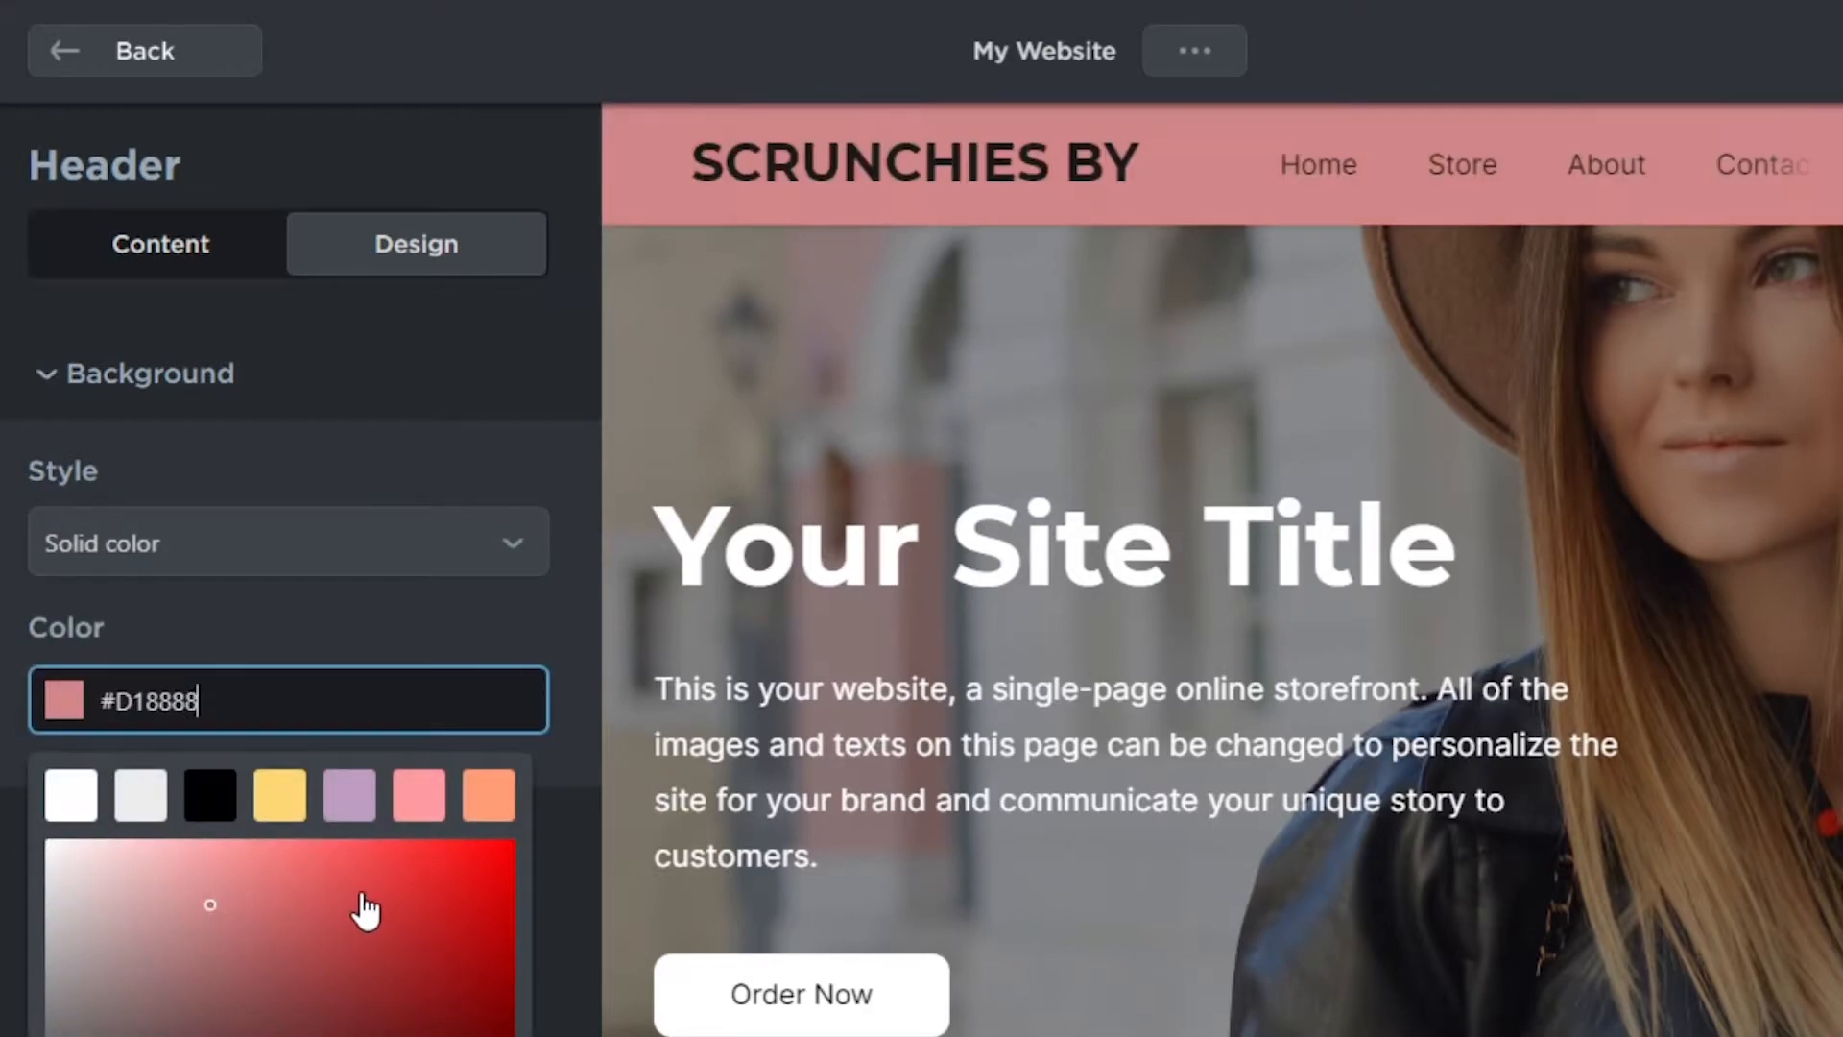
# Try red and bright pink shades for the solid header background and settle on light pink, #FFCCE8.
pyautogui.click(361, 902)
pyautogui.scroll(-6, 378, 905)
pyautogui.scroll(3, 409, 724)
pyautogui.moveTo(411, 720); pyautogui.dragTo(481, 561)
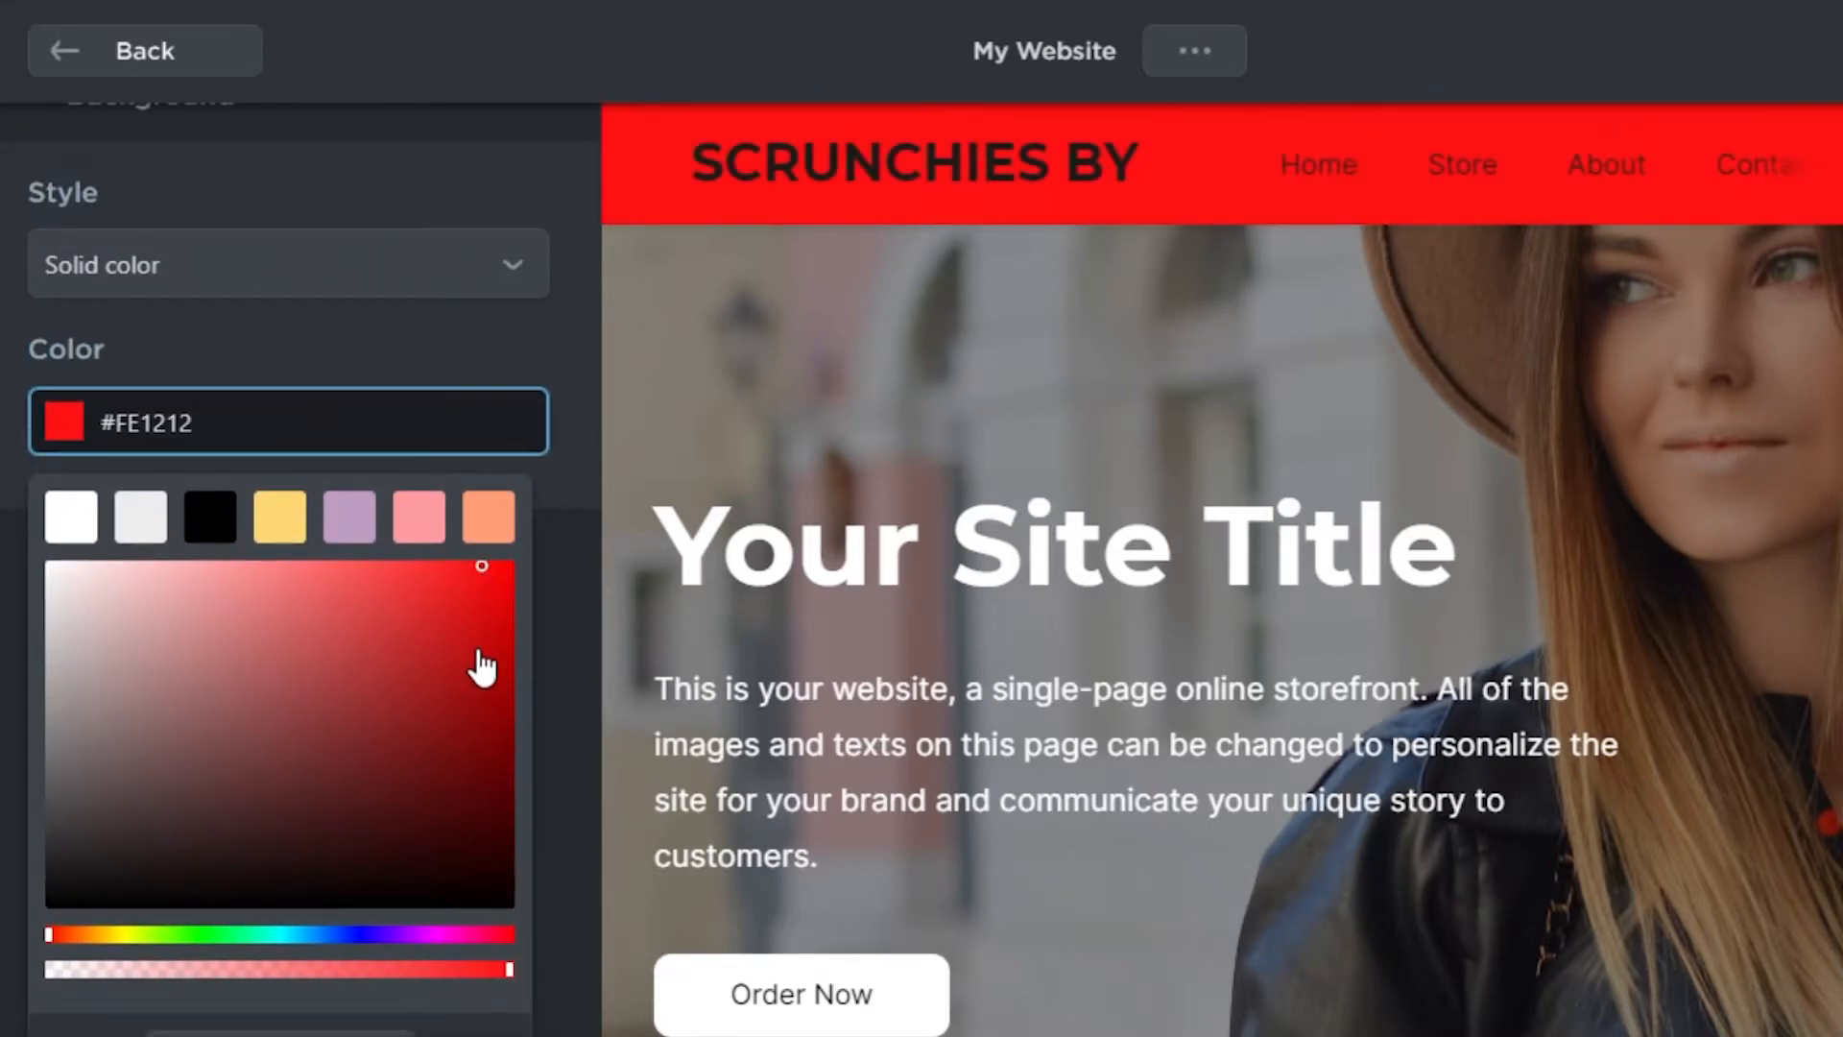
pyautogui.click(438, 935)
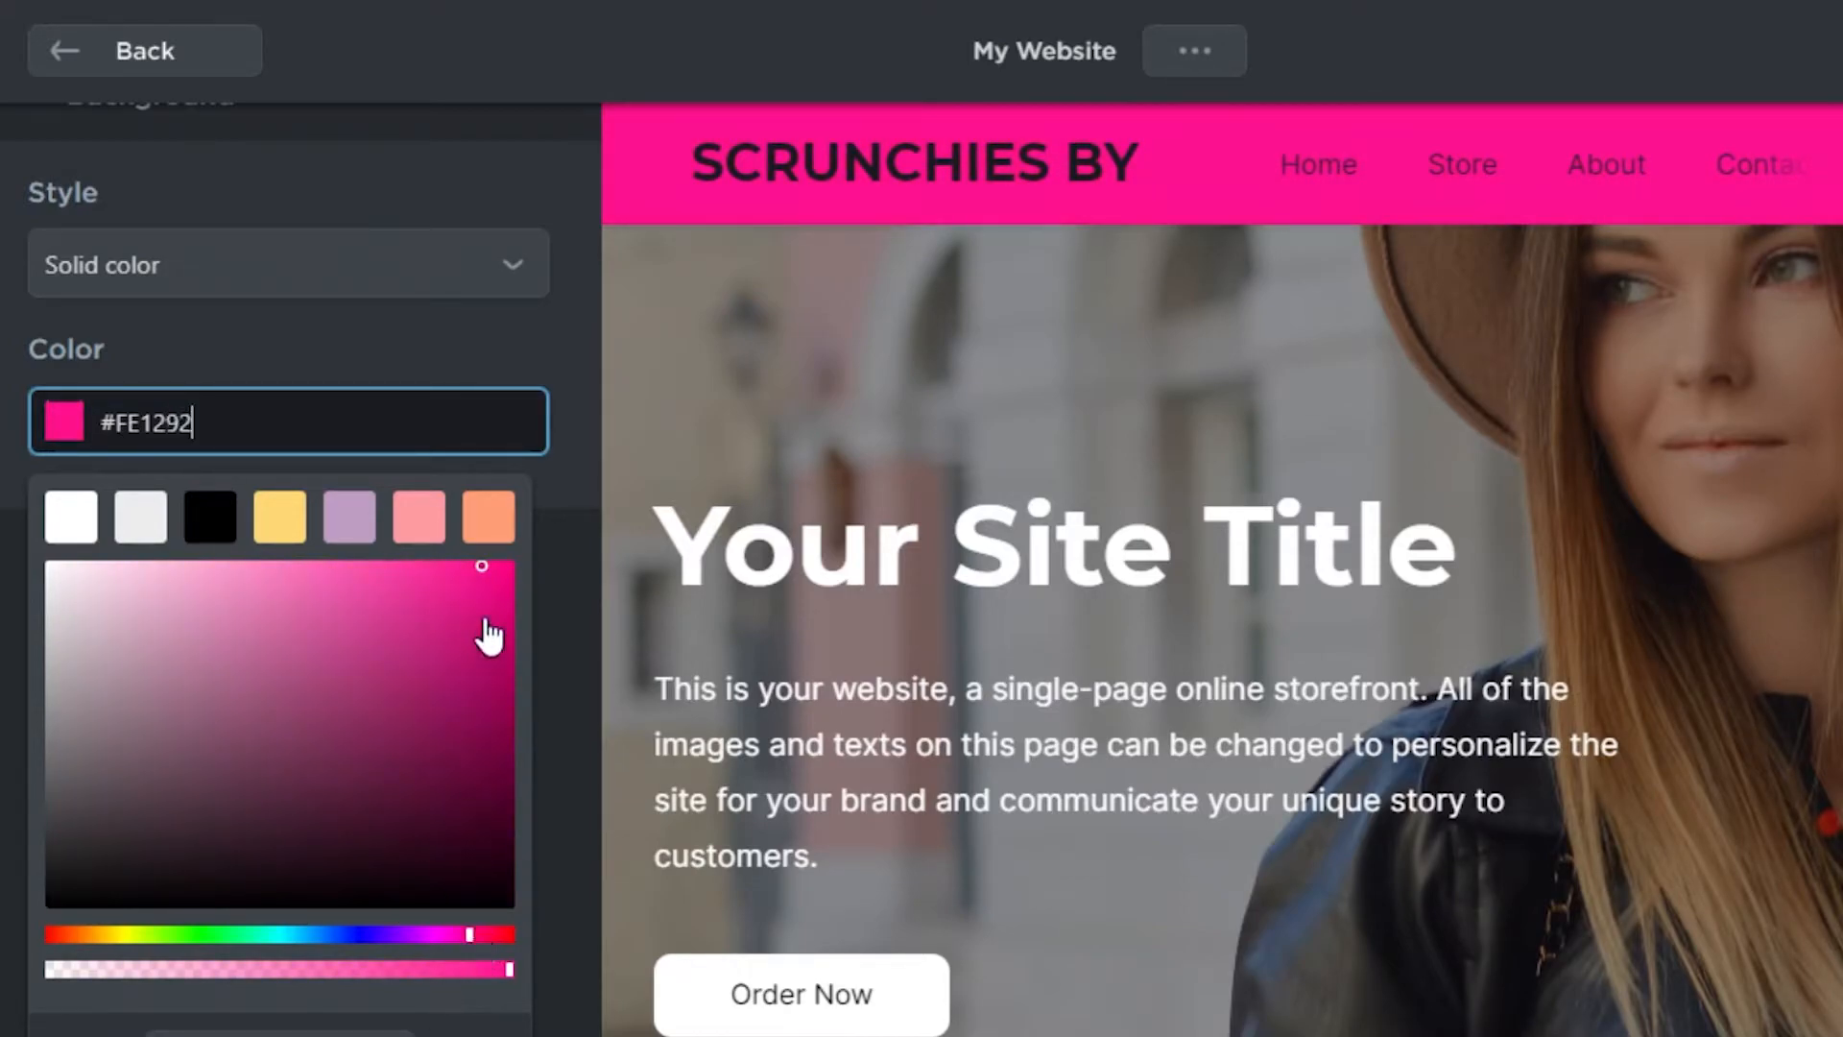
pyautogui.moveTo(415, 610)
pyautogui.mouseDown()
pyautogui.moveTo(218, 653)
pyautogui.moveTo(148, 596)
pyautogui.moveTo(190, 592)
pyautogui.moveTo(125, 543)
pyautogui.mouseUp()
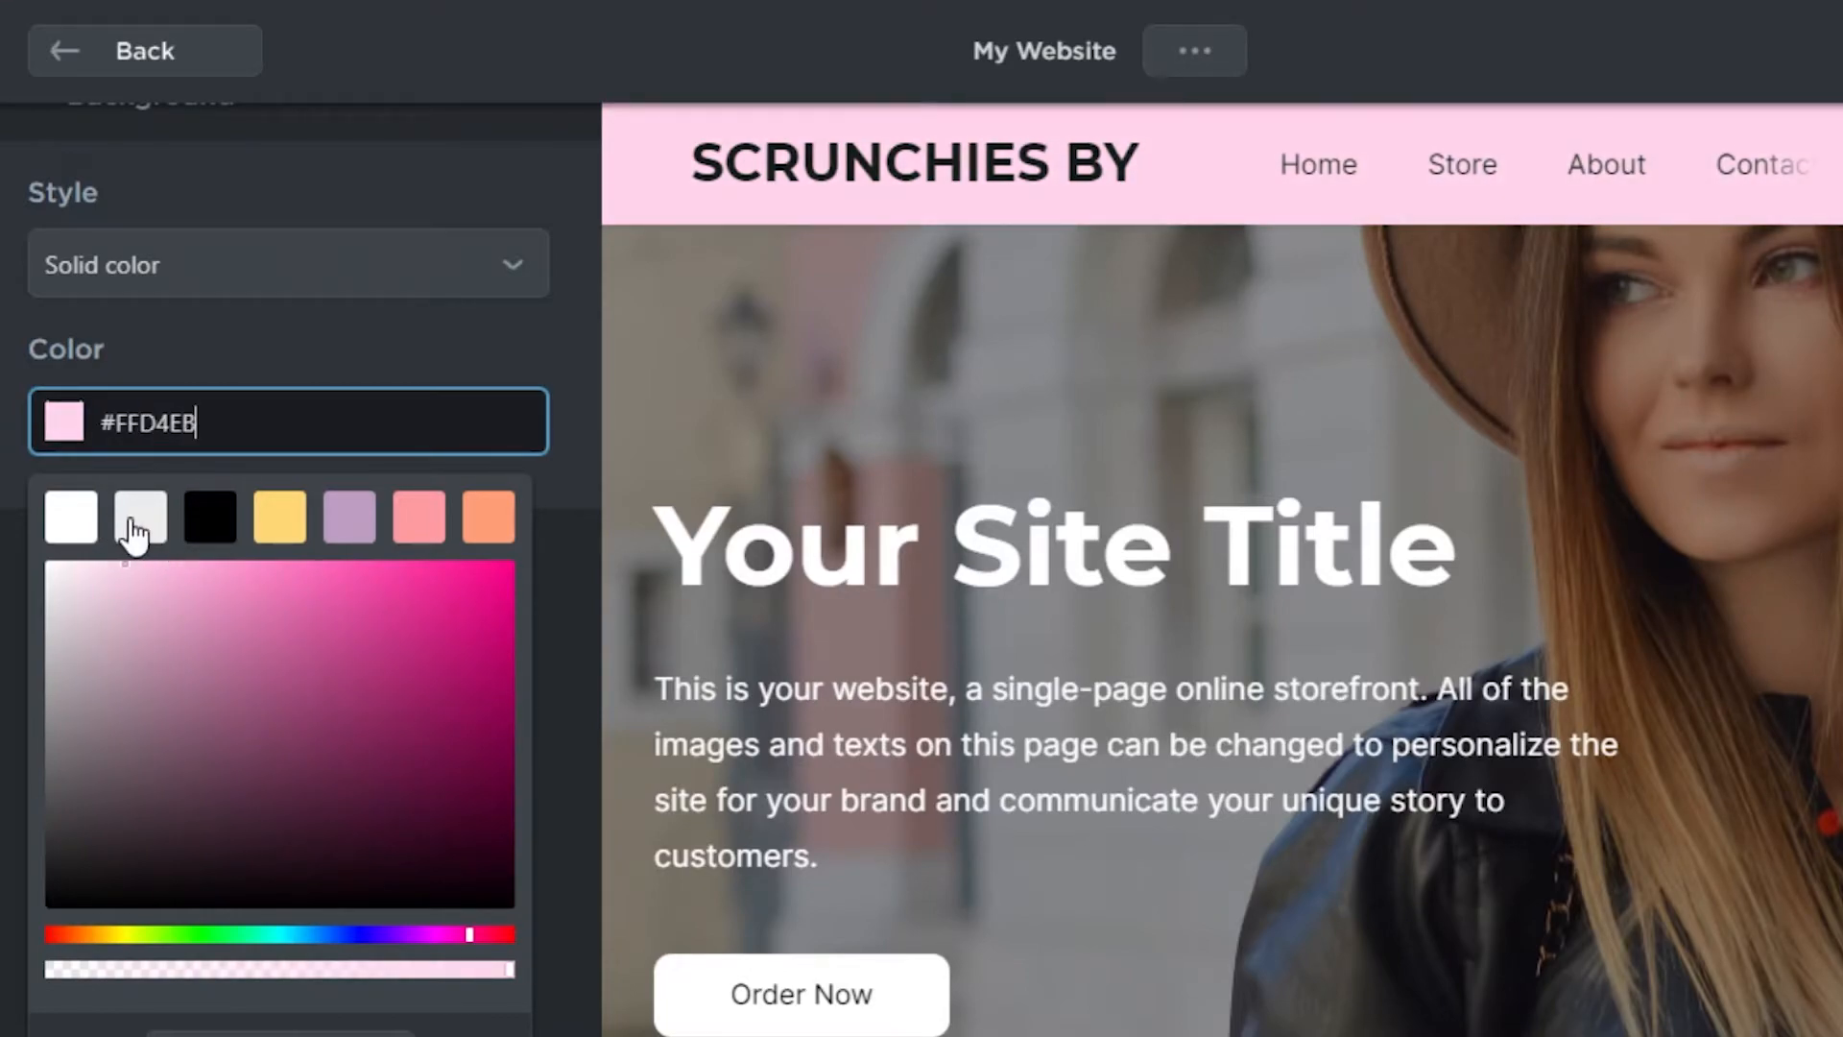
# Switch the header background to a gradient from pink #F16CB7 to light blue #97CDF1.
pyautogui.click(374, 279)
pyautogui.click(259, 387)
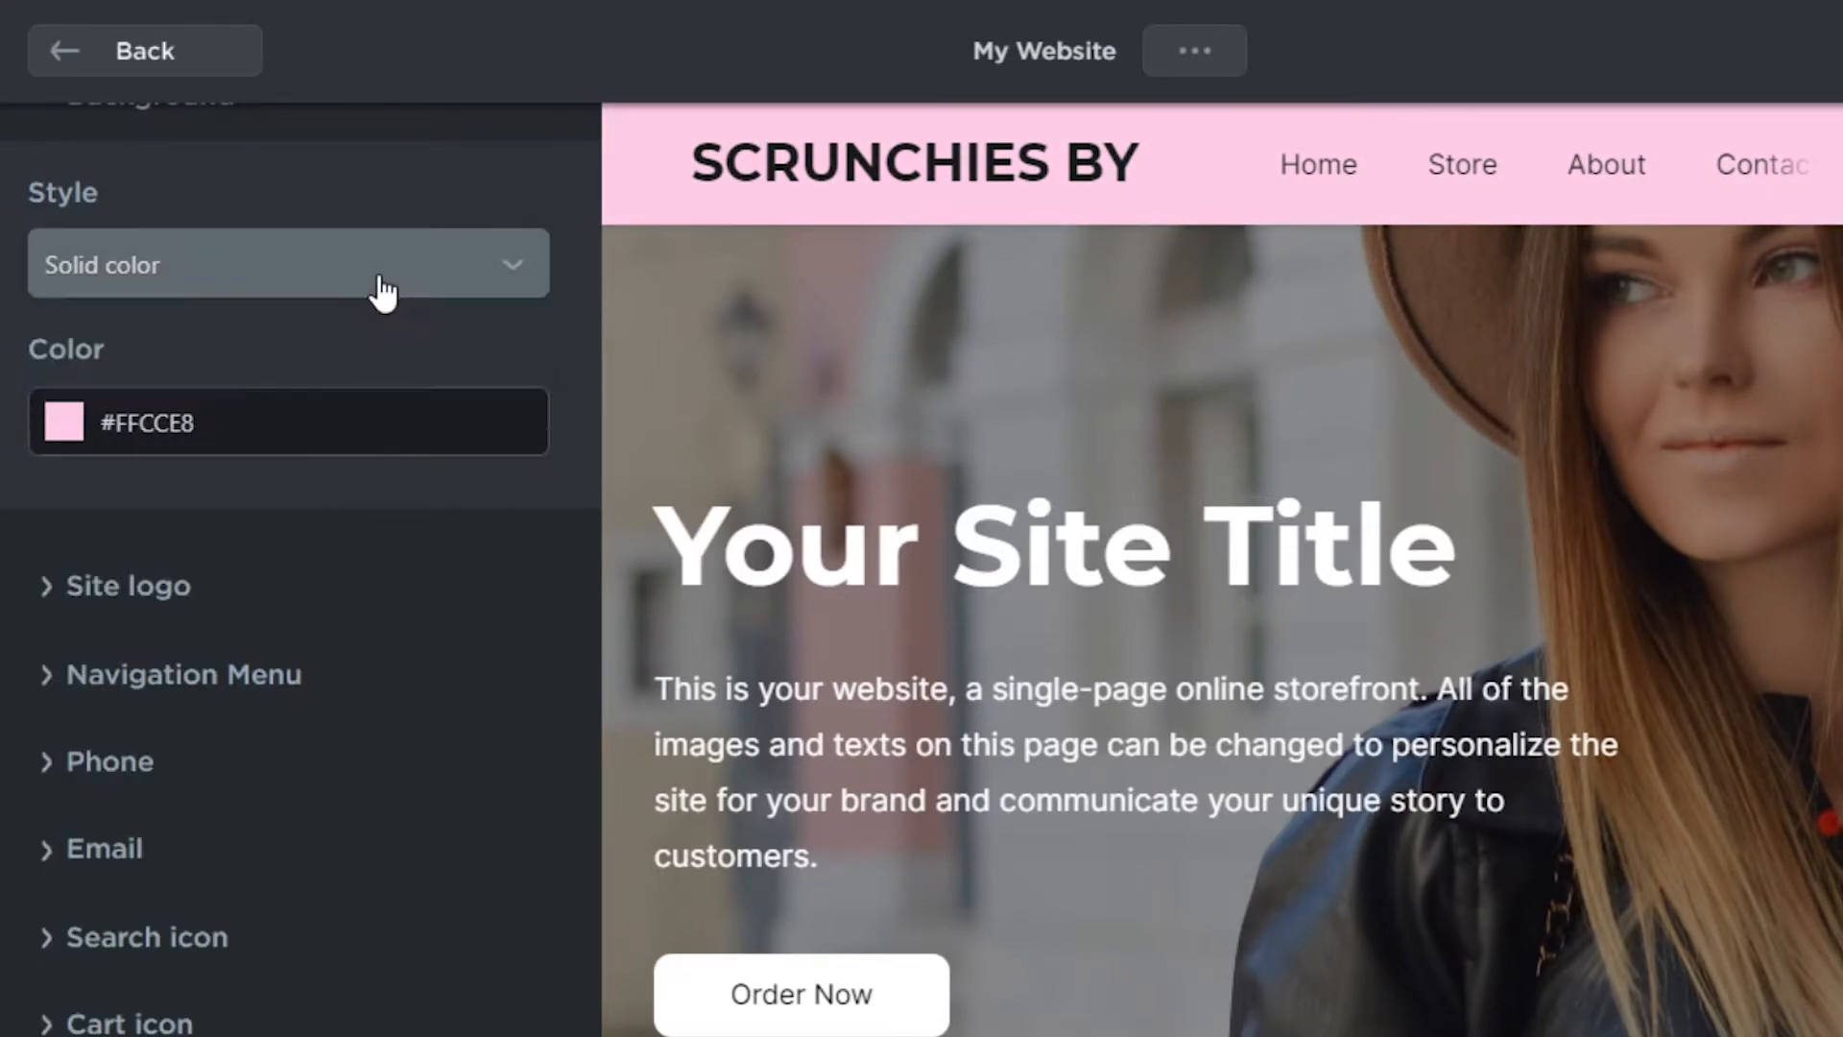
pyautogui.click(72, 427)
pyautogui.moveTo(377, 629); pyautogui.dragTo(305, 582)
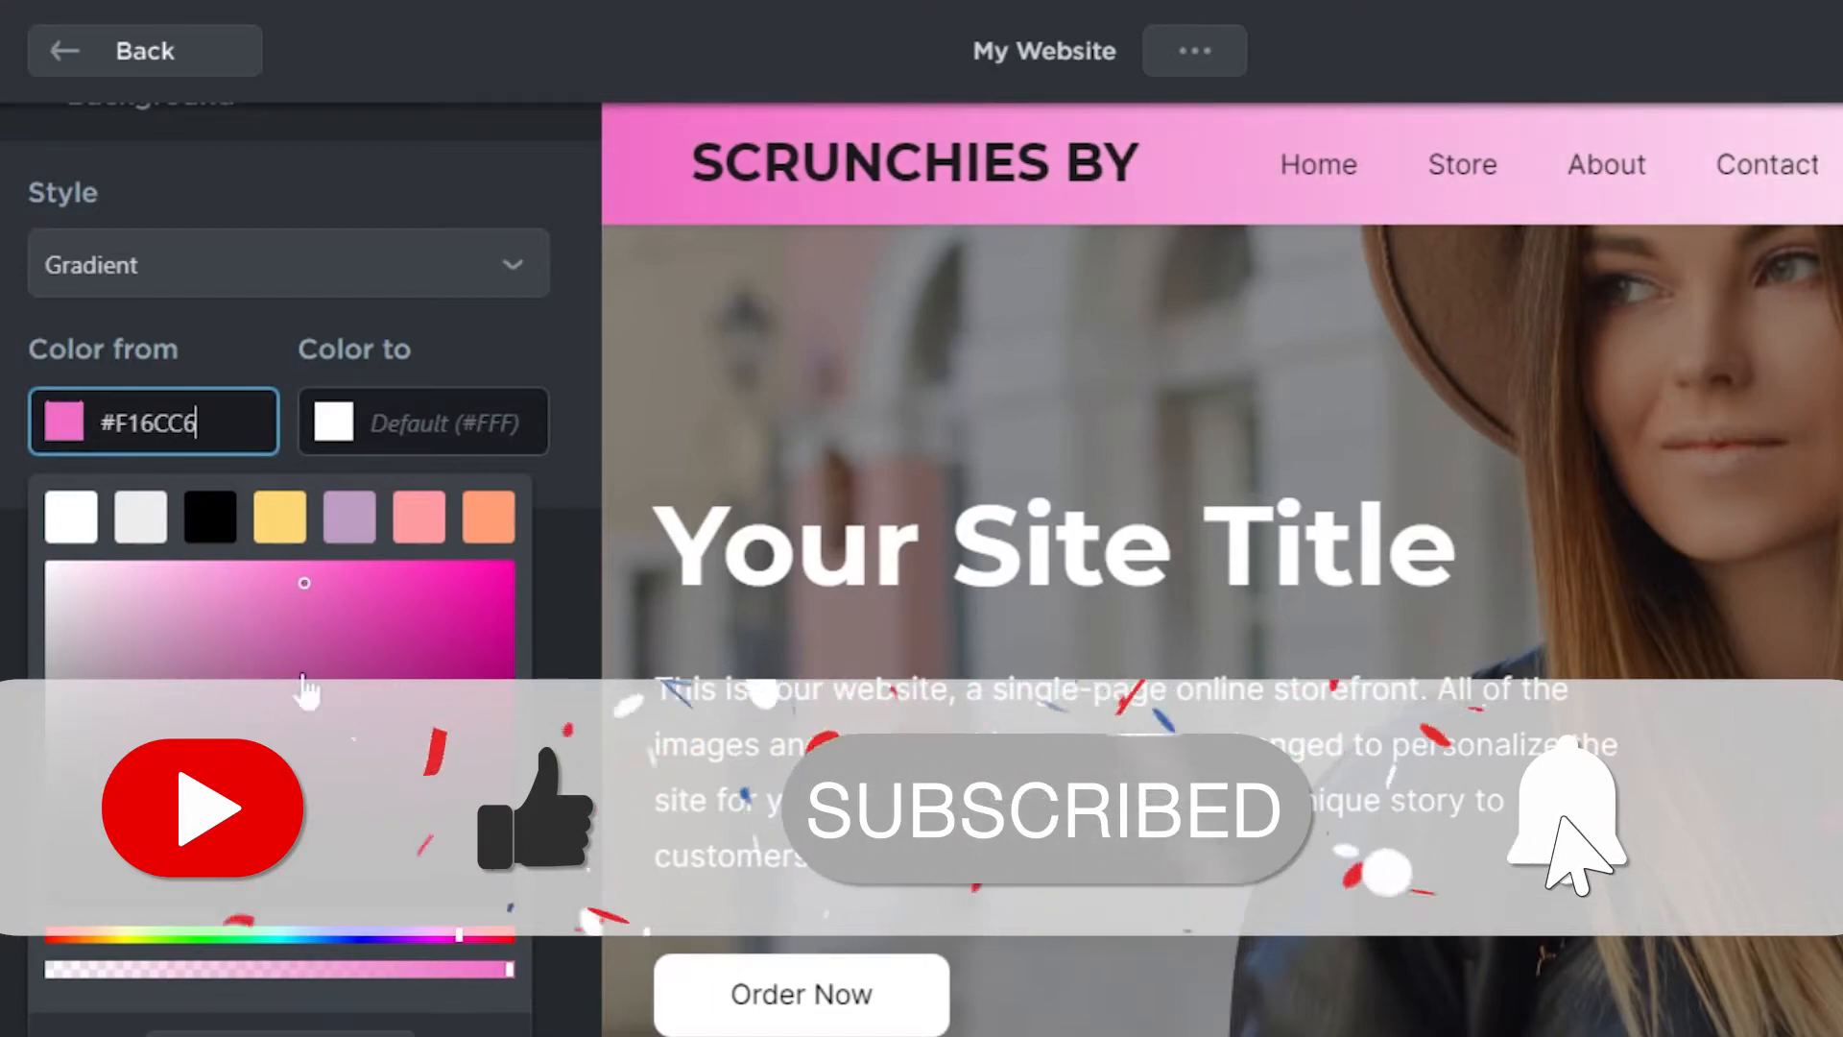
pyautogui.click(470, 936)
pyautogui.click(334, 437)
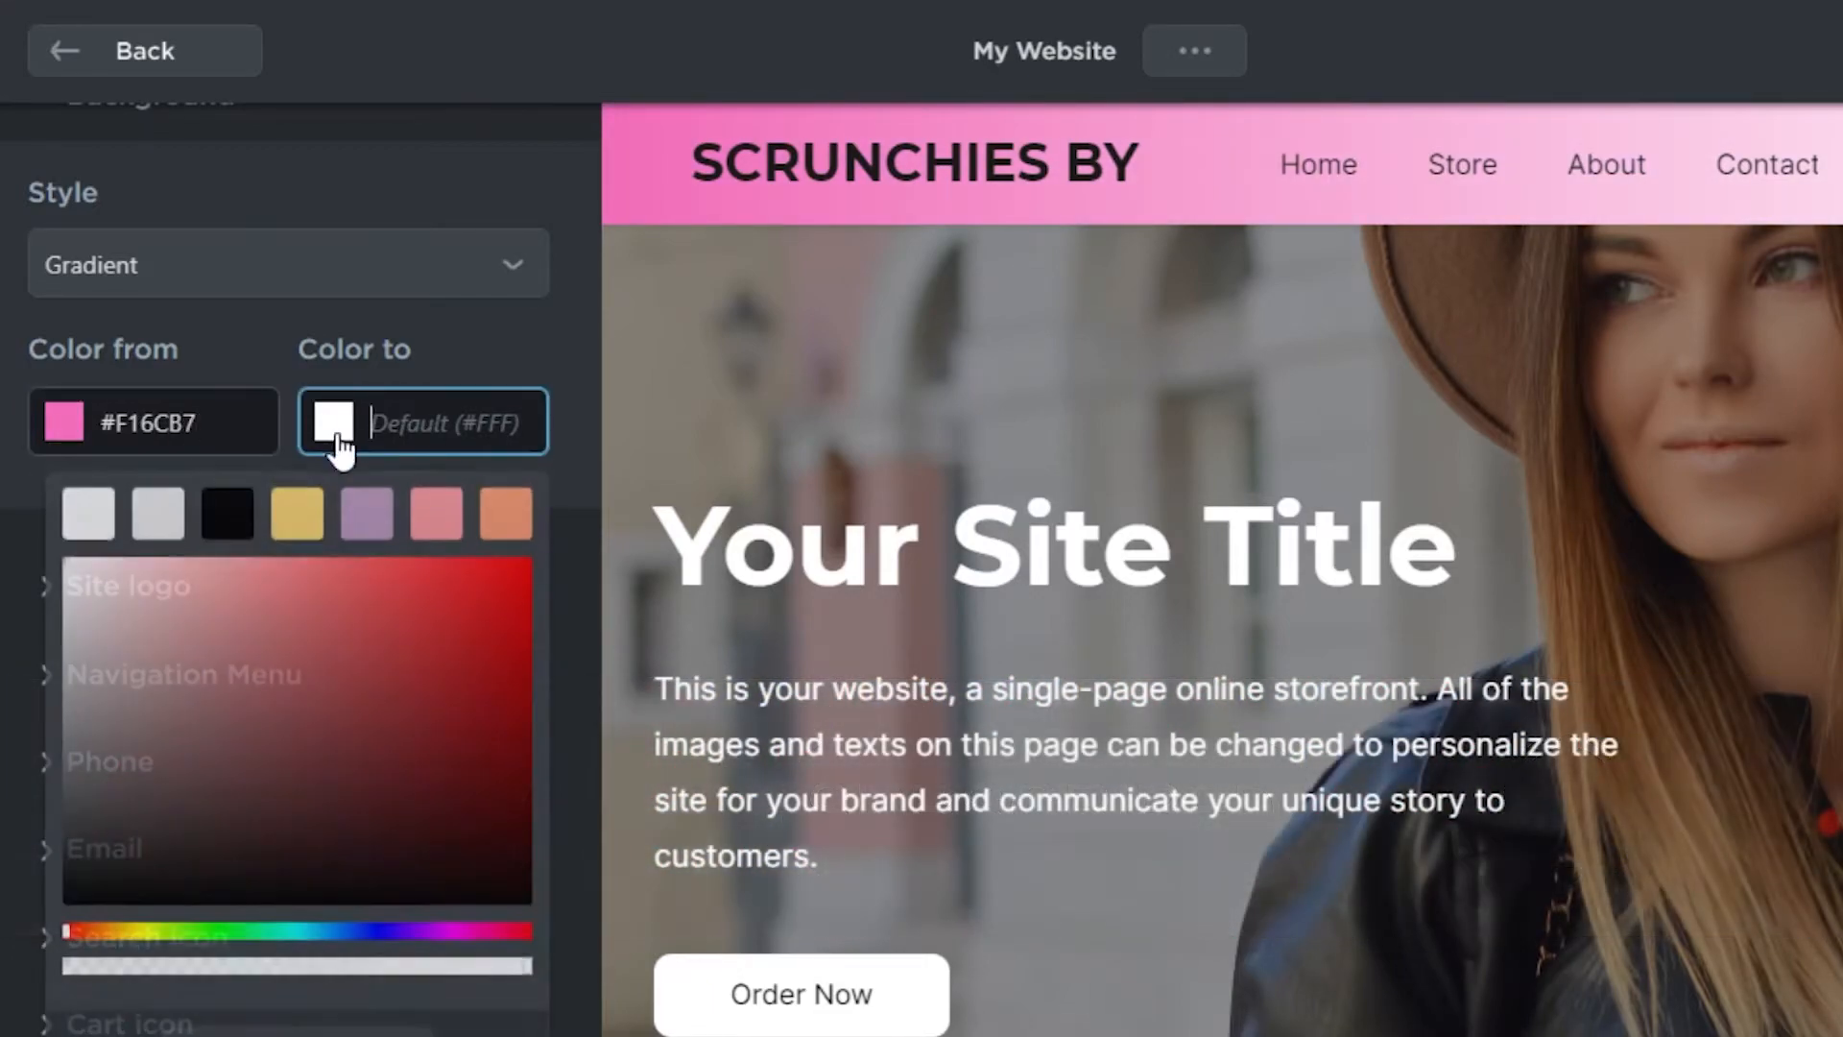
pyautogui.write('#97CDF1')
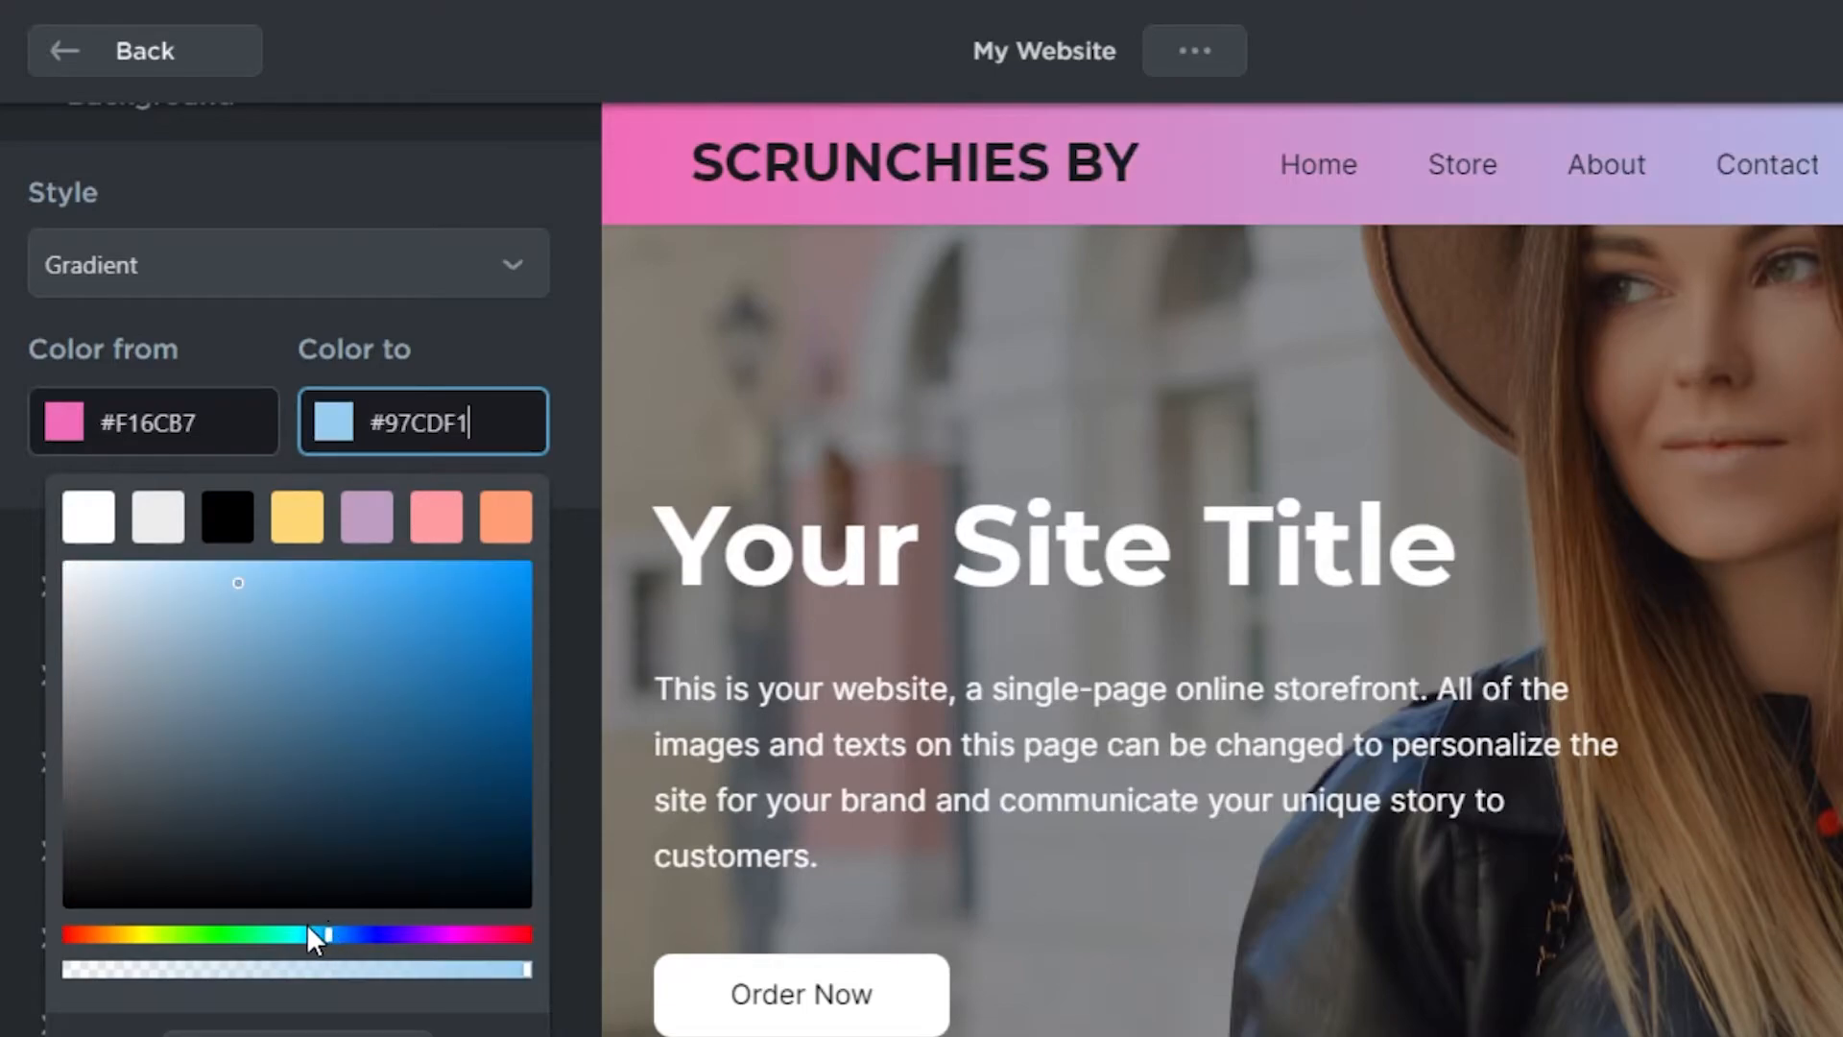
pyautogui.click(134, 587)
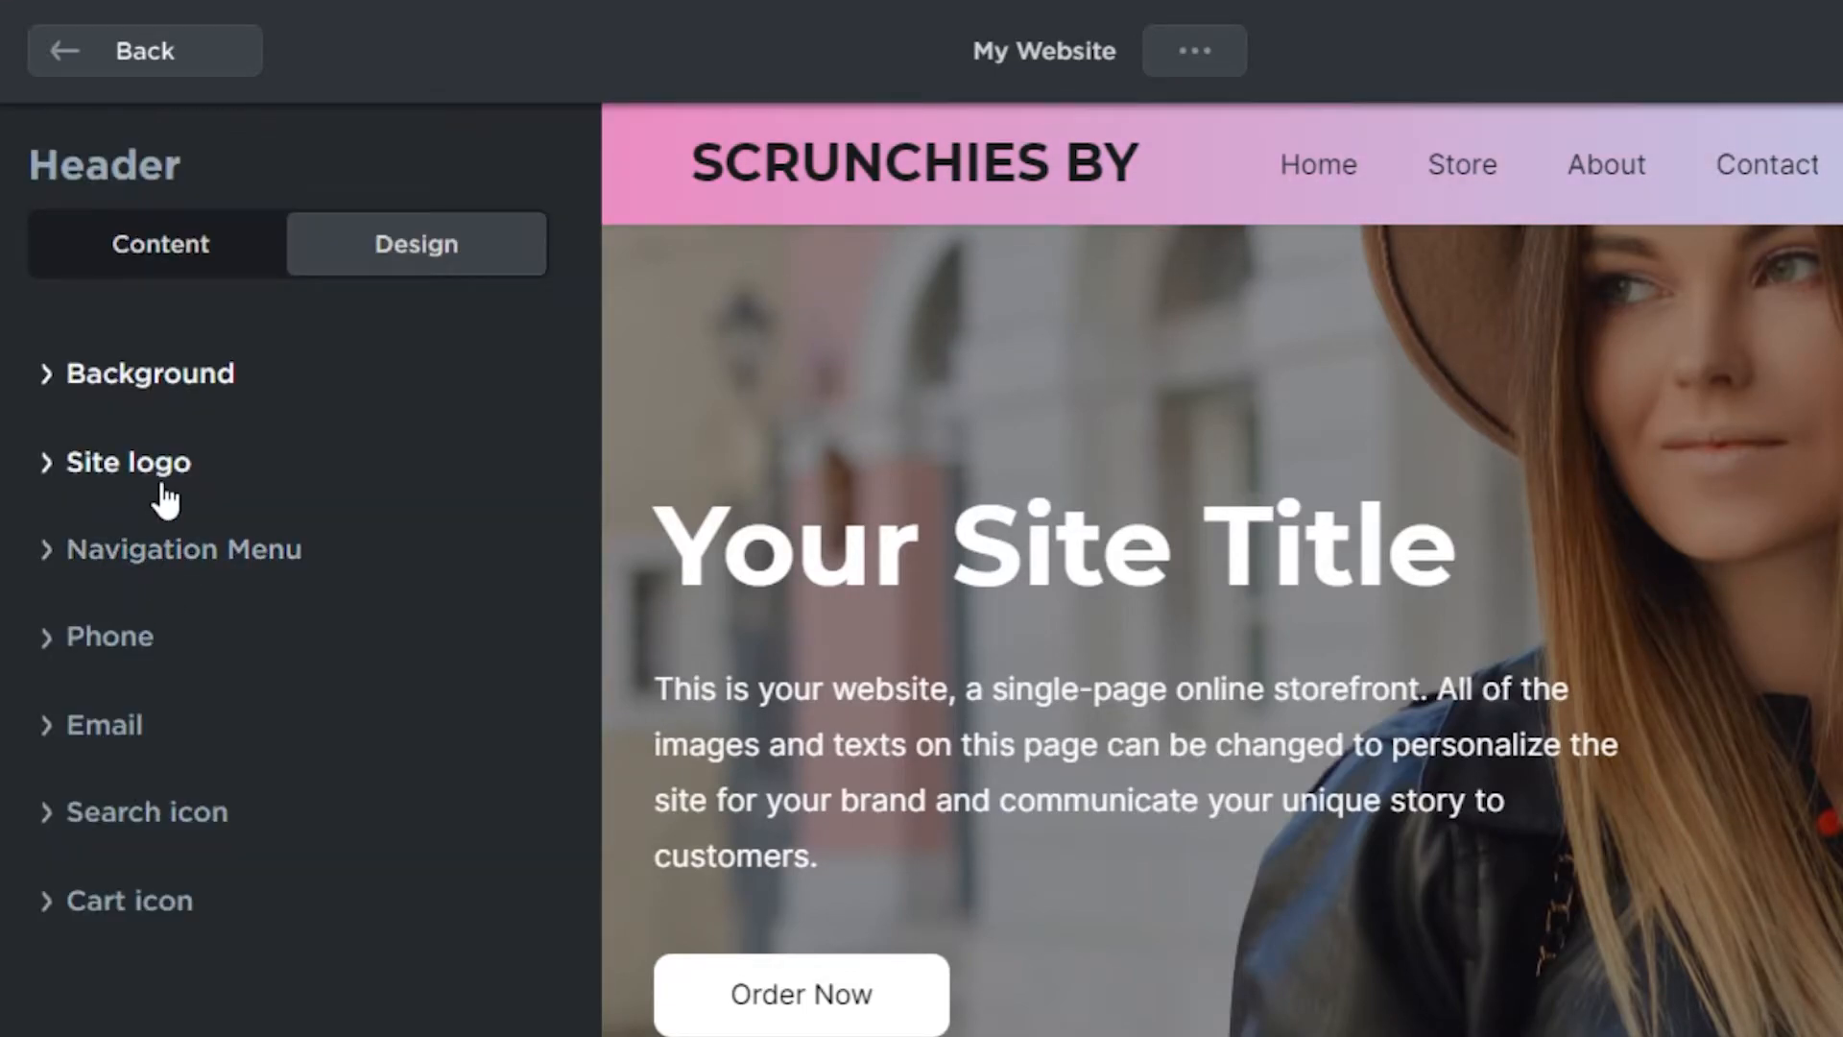
# Set the site logo's font size to 20 in the header design, keeping the default Montserrat font.
pyautogui.click(153, 494)
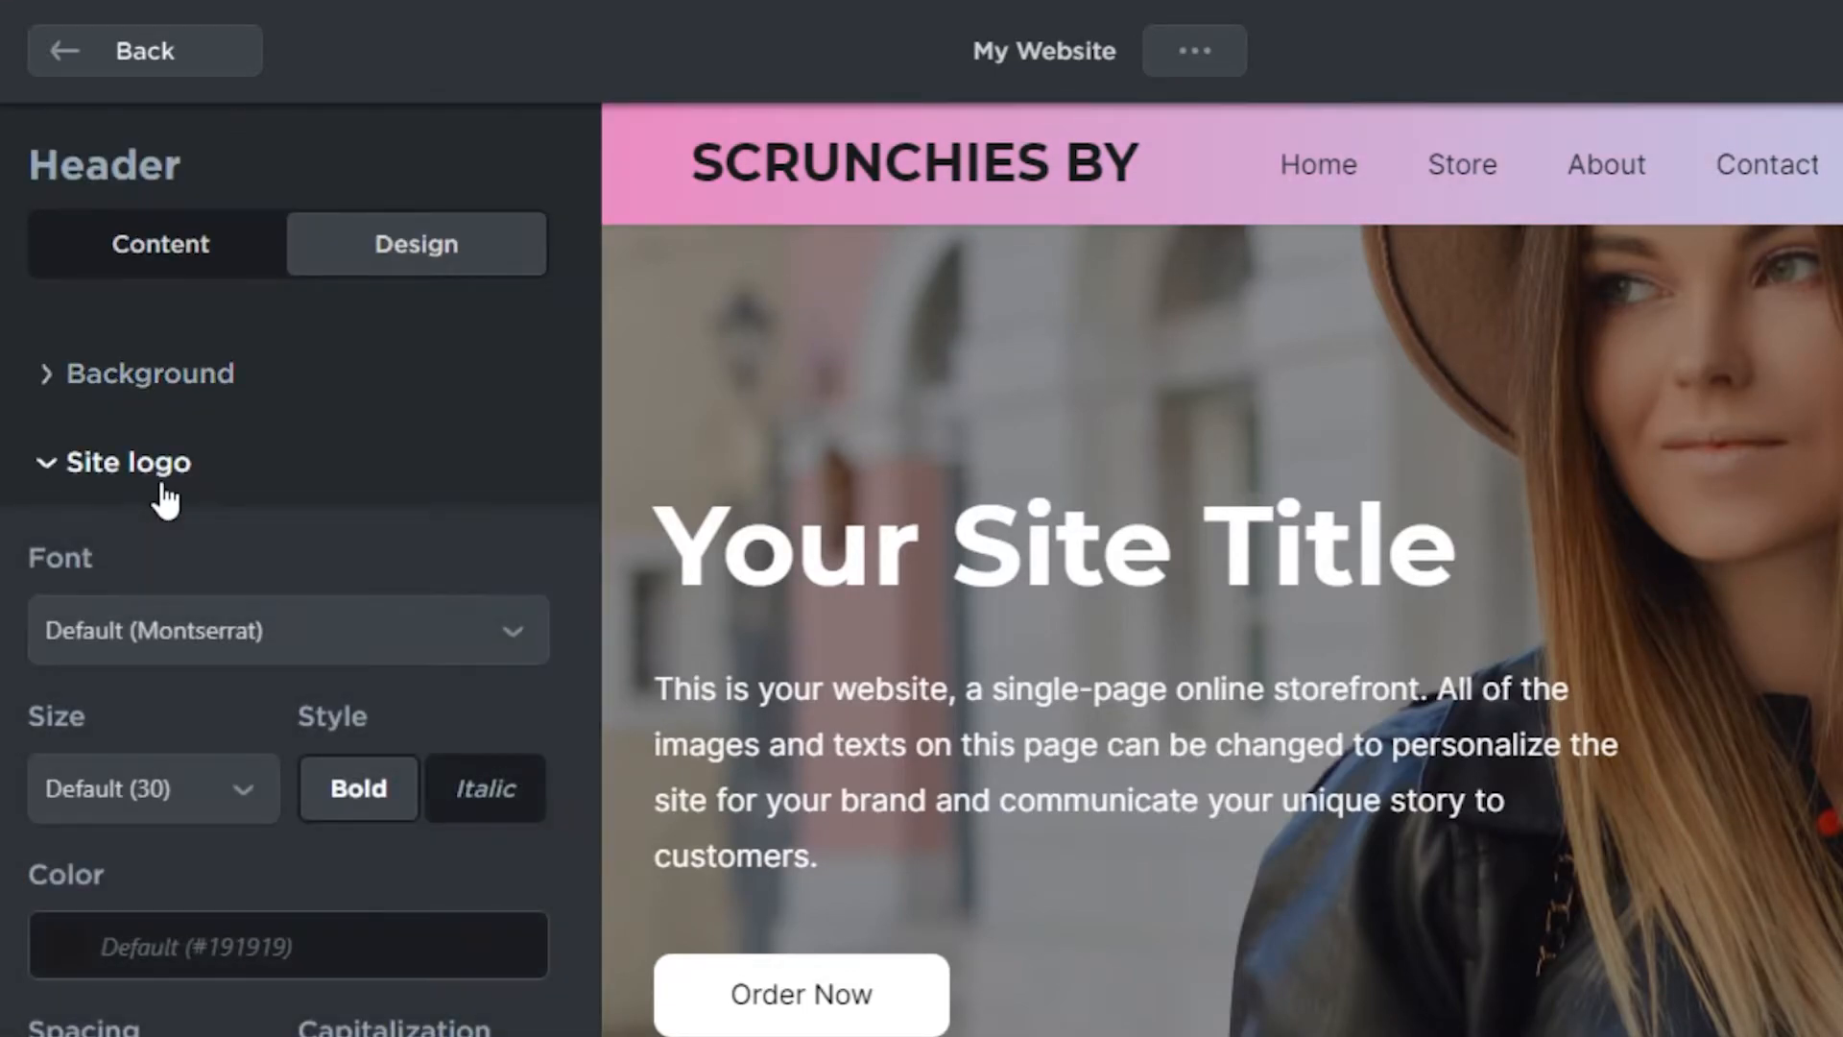
pyautogui.scroll(-3, 159, 561)
pyautogui.click(202, 293)
pyautogui.click(288, 297)
pyautogui.click(205, 459)
pyautogui.click(125, 564)
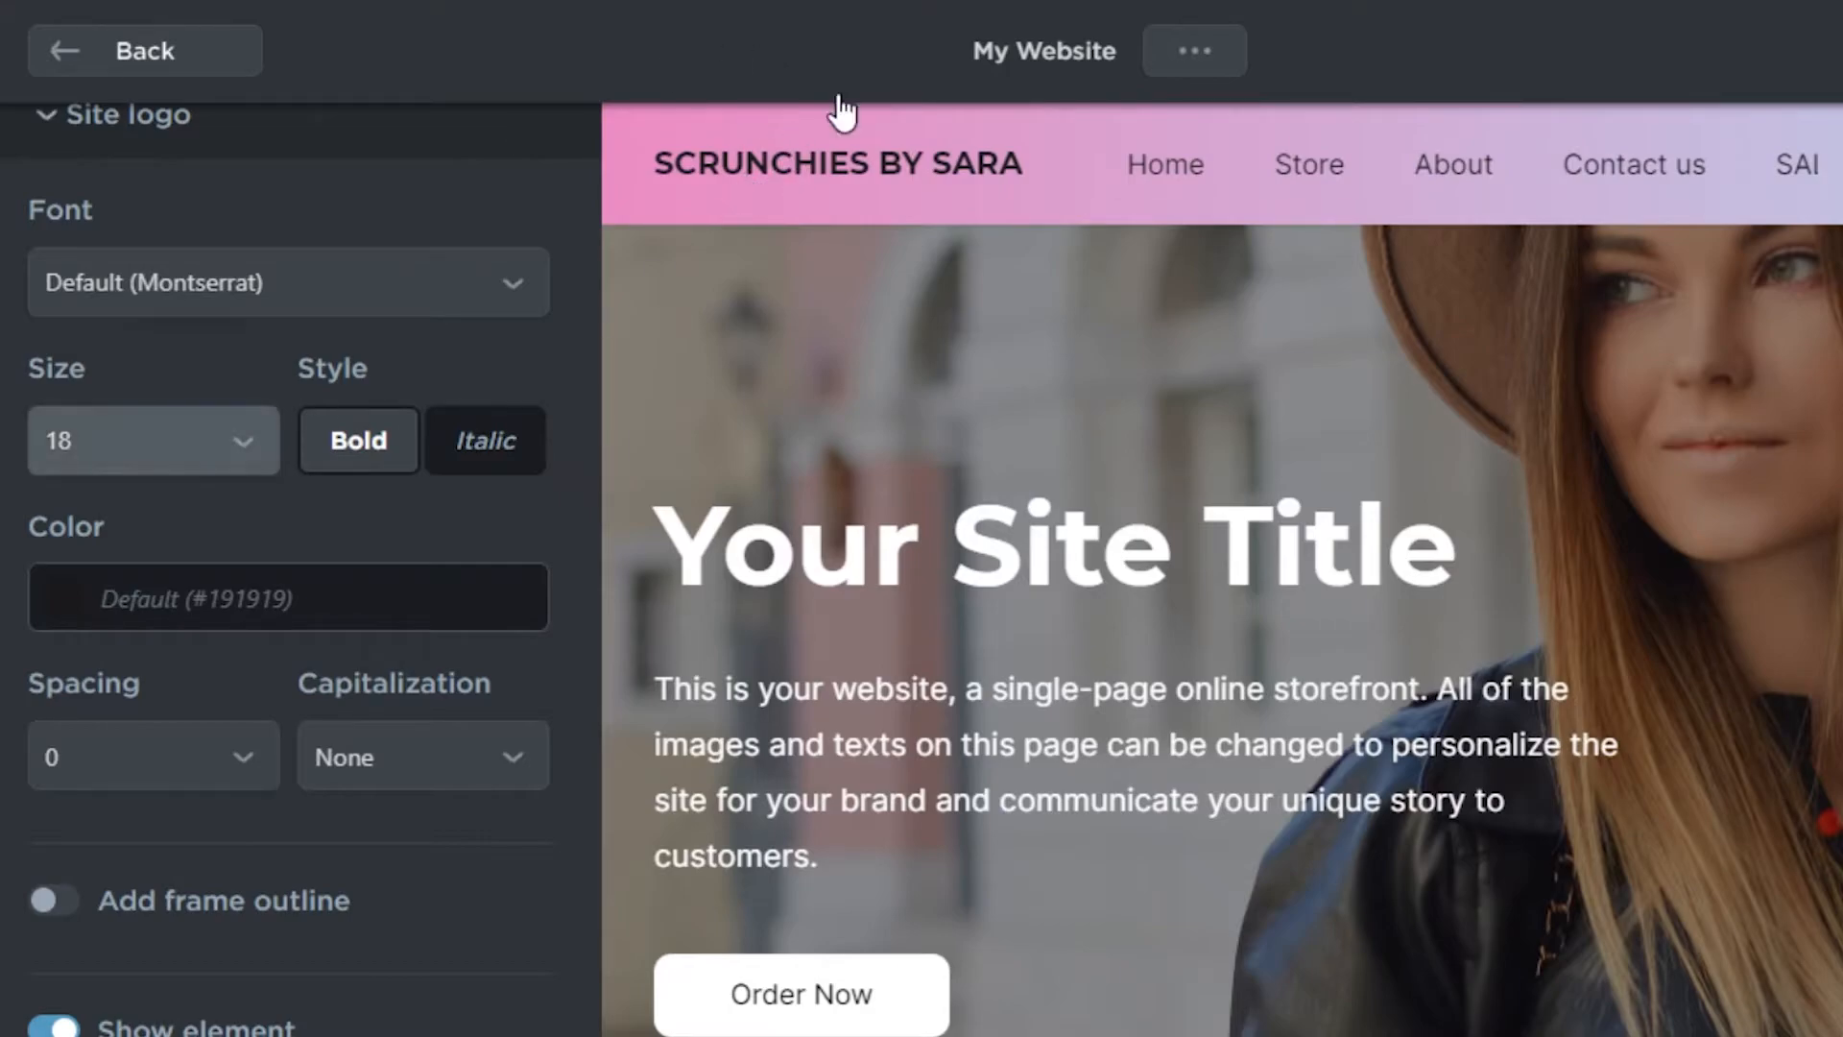
pyautogui.click(254, 437)
pyautogui.click(185, 442)
pyautogui.click(185, 442)
pyautogui.click(124, 588)
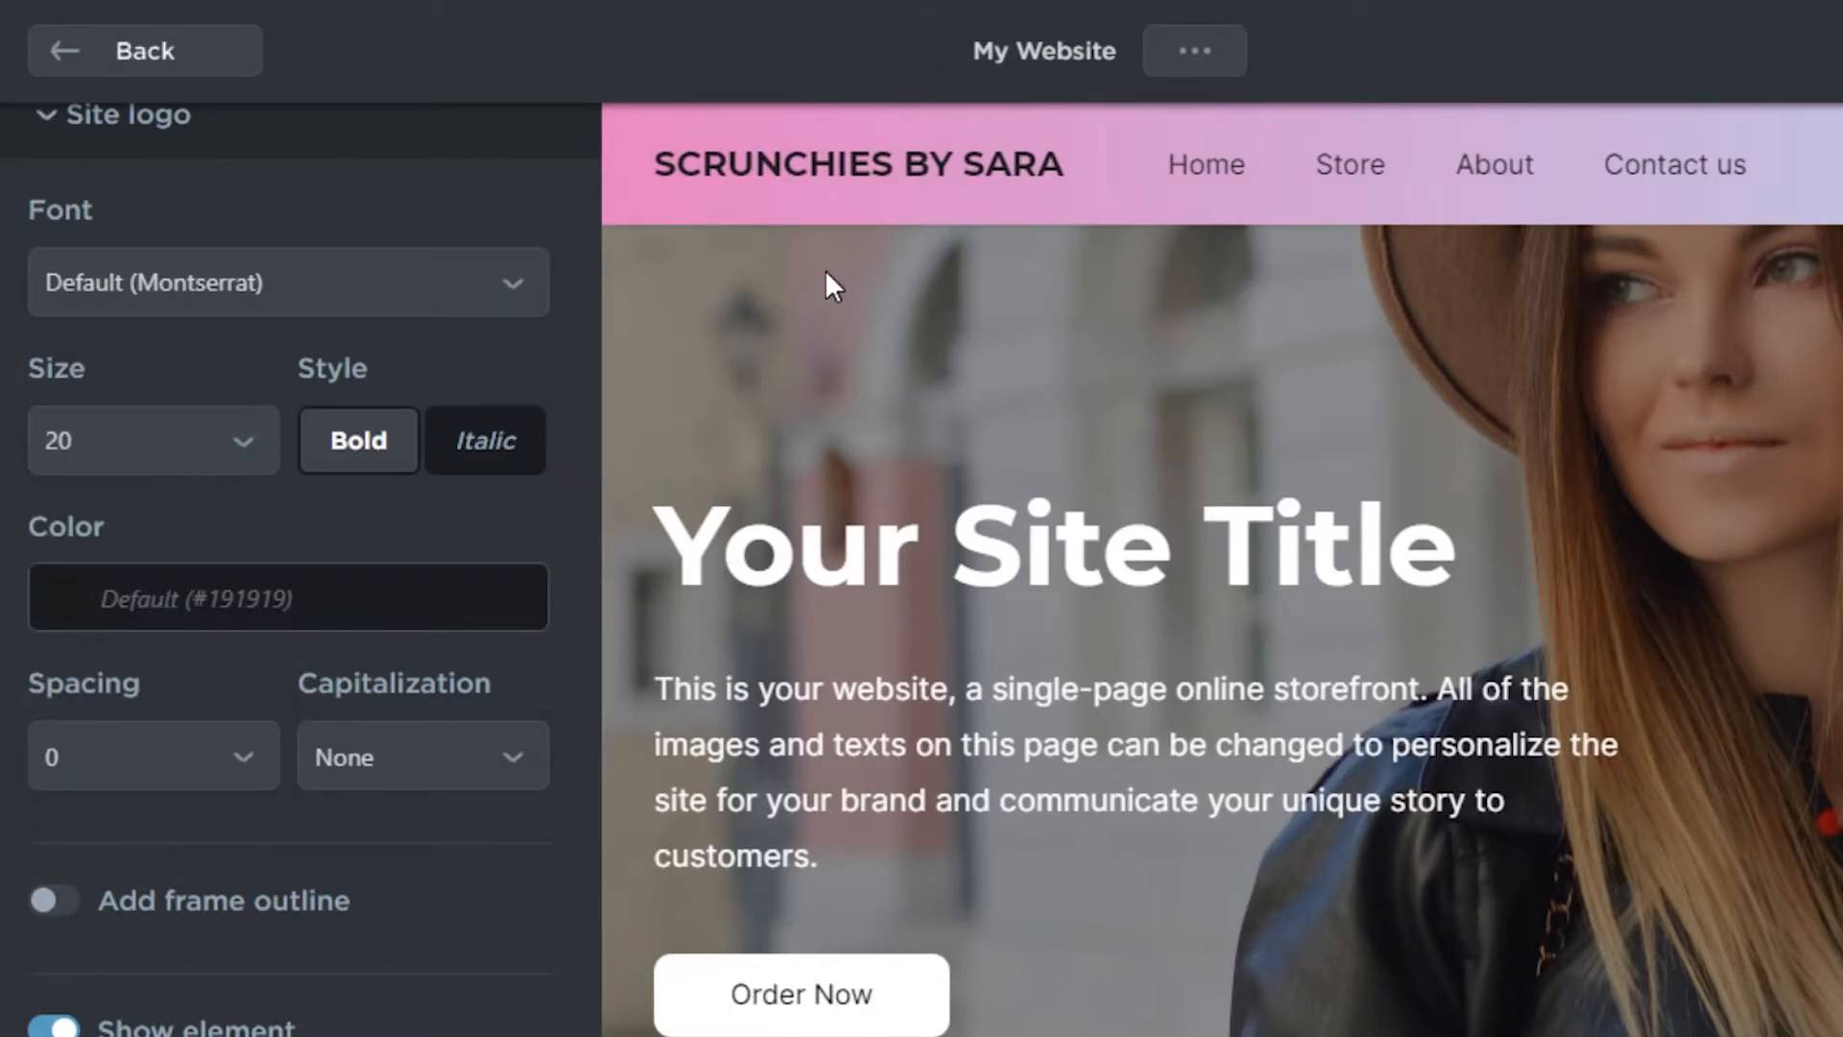
# Try the italic and bold styles on the site logo text, returning it to bold only.
pyautogui.click(495, 459)
pyautogui.click(363, 463)
pyautogui.click(384, 465)
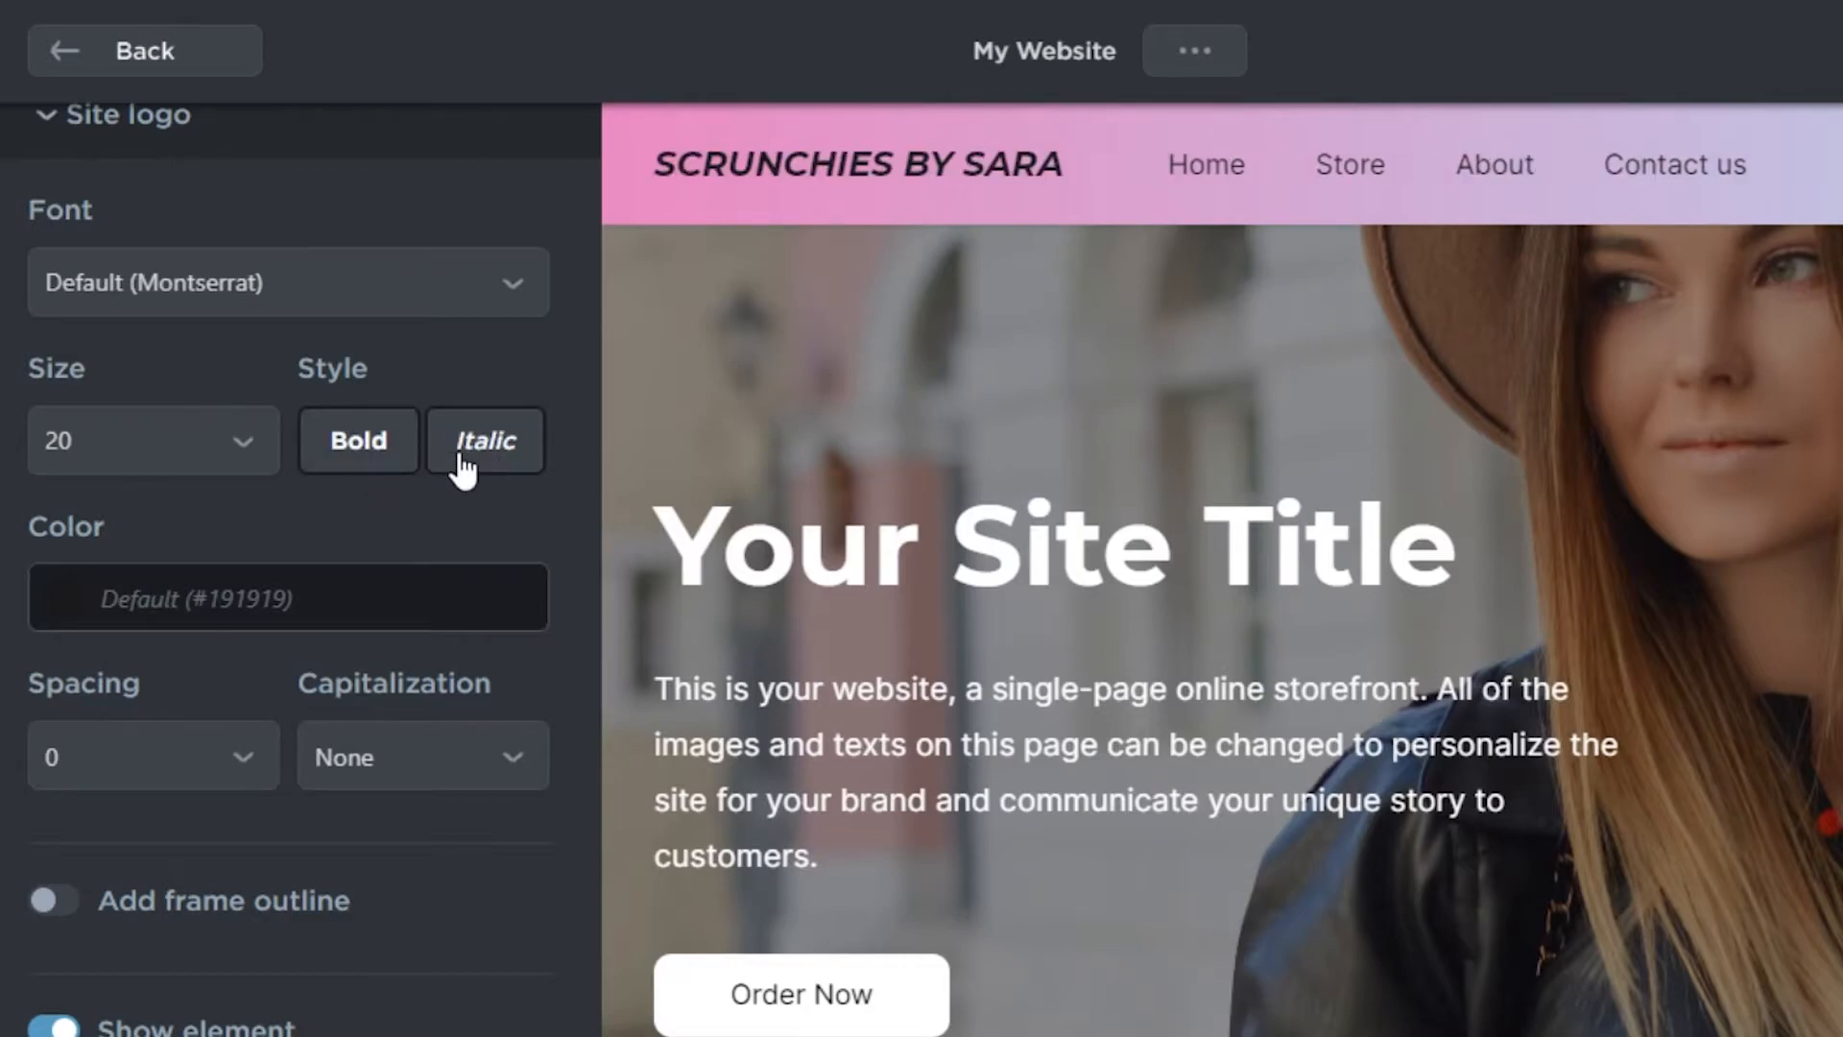
pyautogui.click(463, 465)
# Try red and pink shades for the site logo text and set its color to black, #000000.
pyautogui.click(254, 600)
pyautogui.click(288, 239)
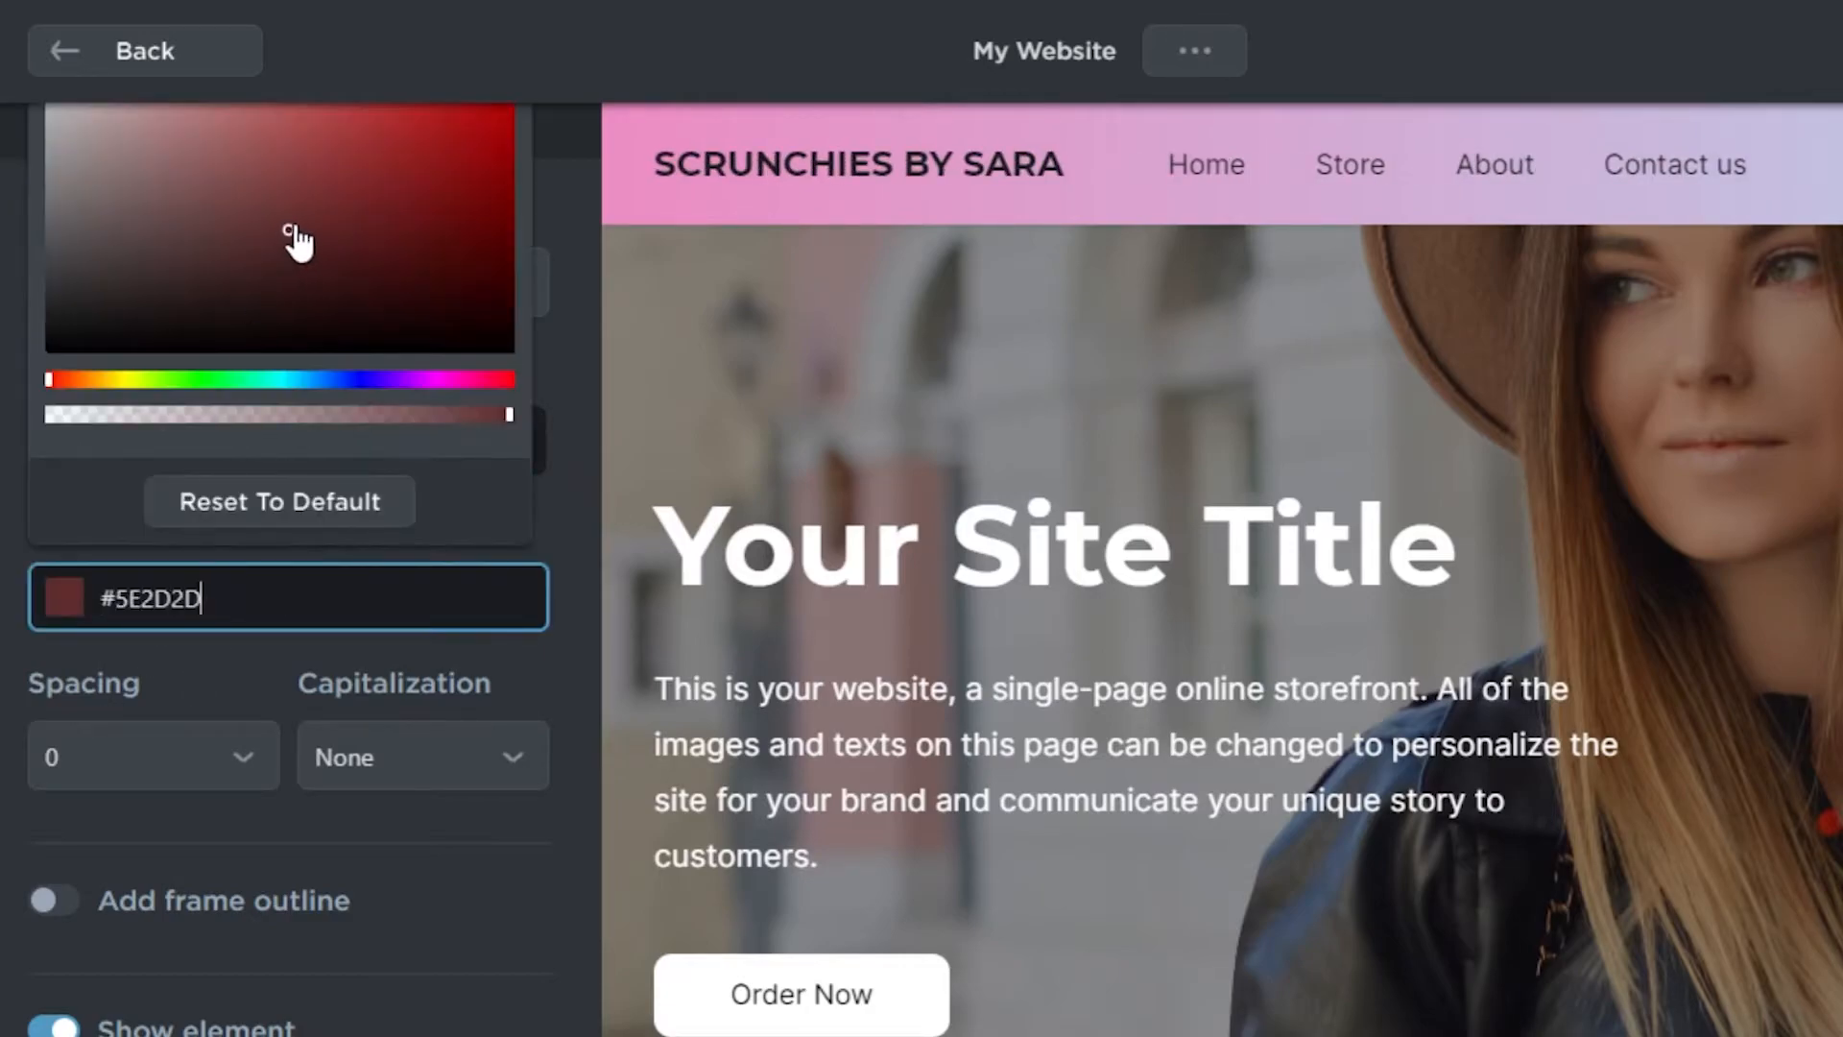
pyautogui.click(358, 146)
pyautogui.moveTo(400, 213); pyautogui.dragTo(440, 445)
pyautogui.scroll(3, 440, 445)
pyautogui.click(414, 675)
pyautogui.moveTo(466, 657); pyautogui.dragTo(427, 622)
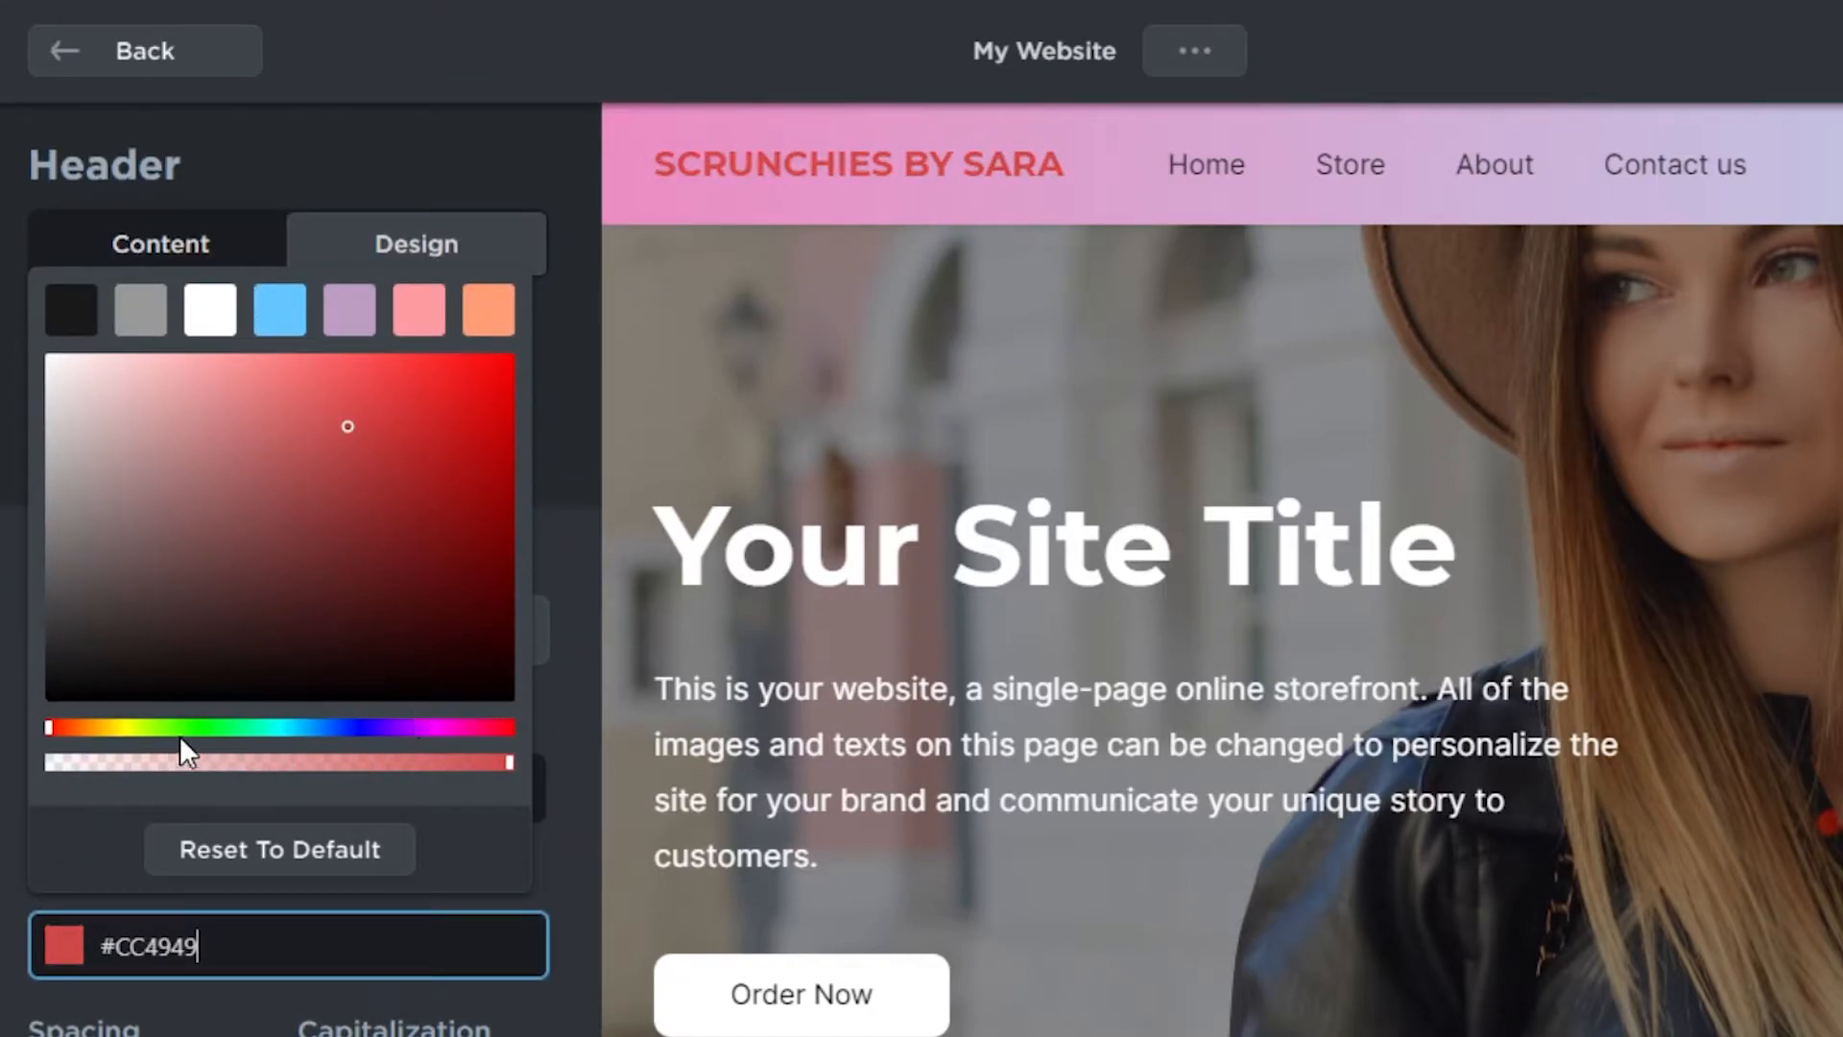
pyautogui.moveTo(152, 746); pyautogui.dragTo(488, 710)
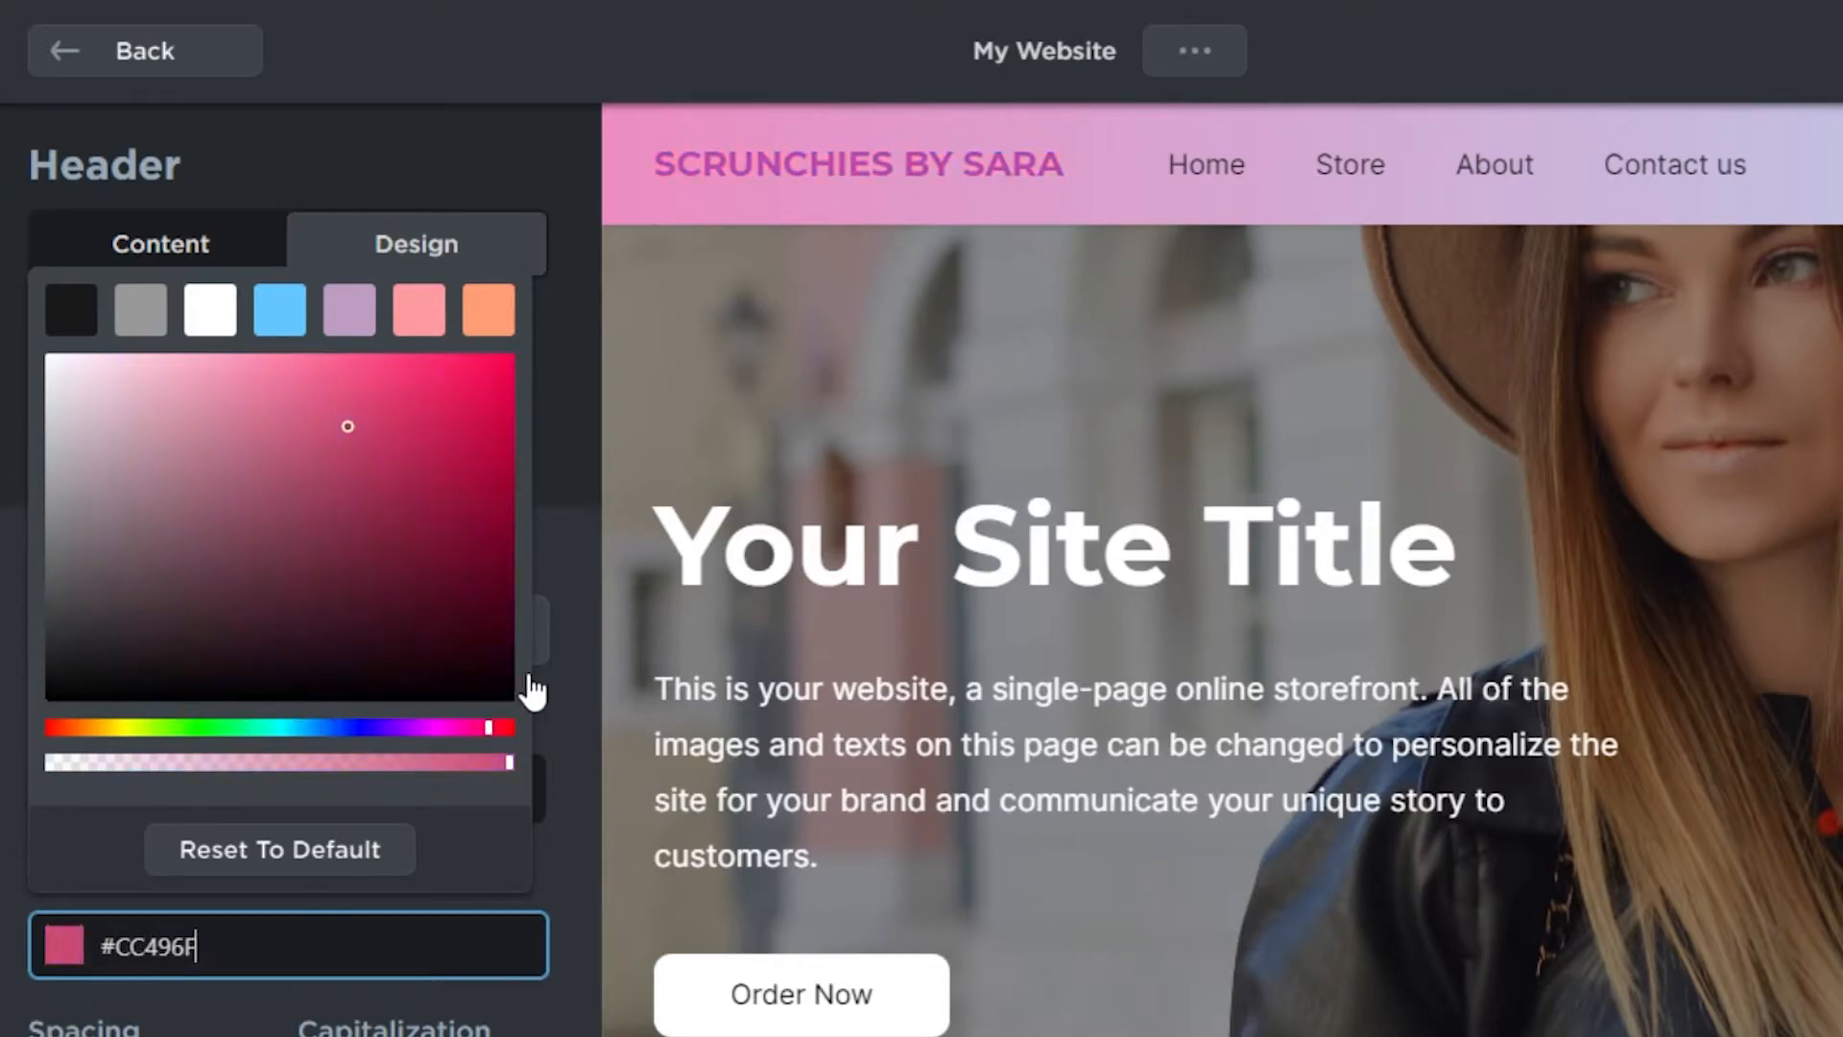
pyautogui.moveTo(367, 447); pyautogui.dragTo(389, 784)
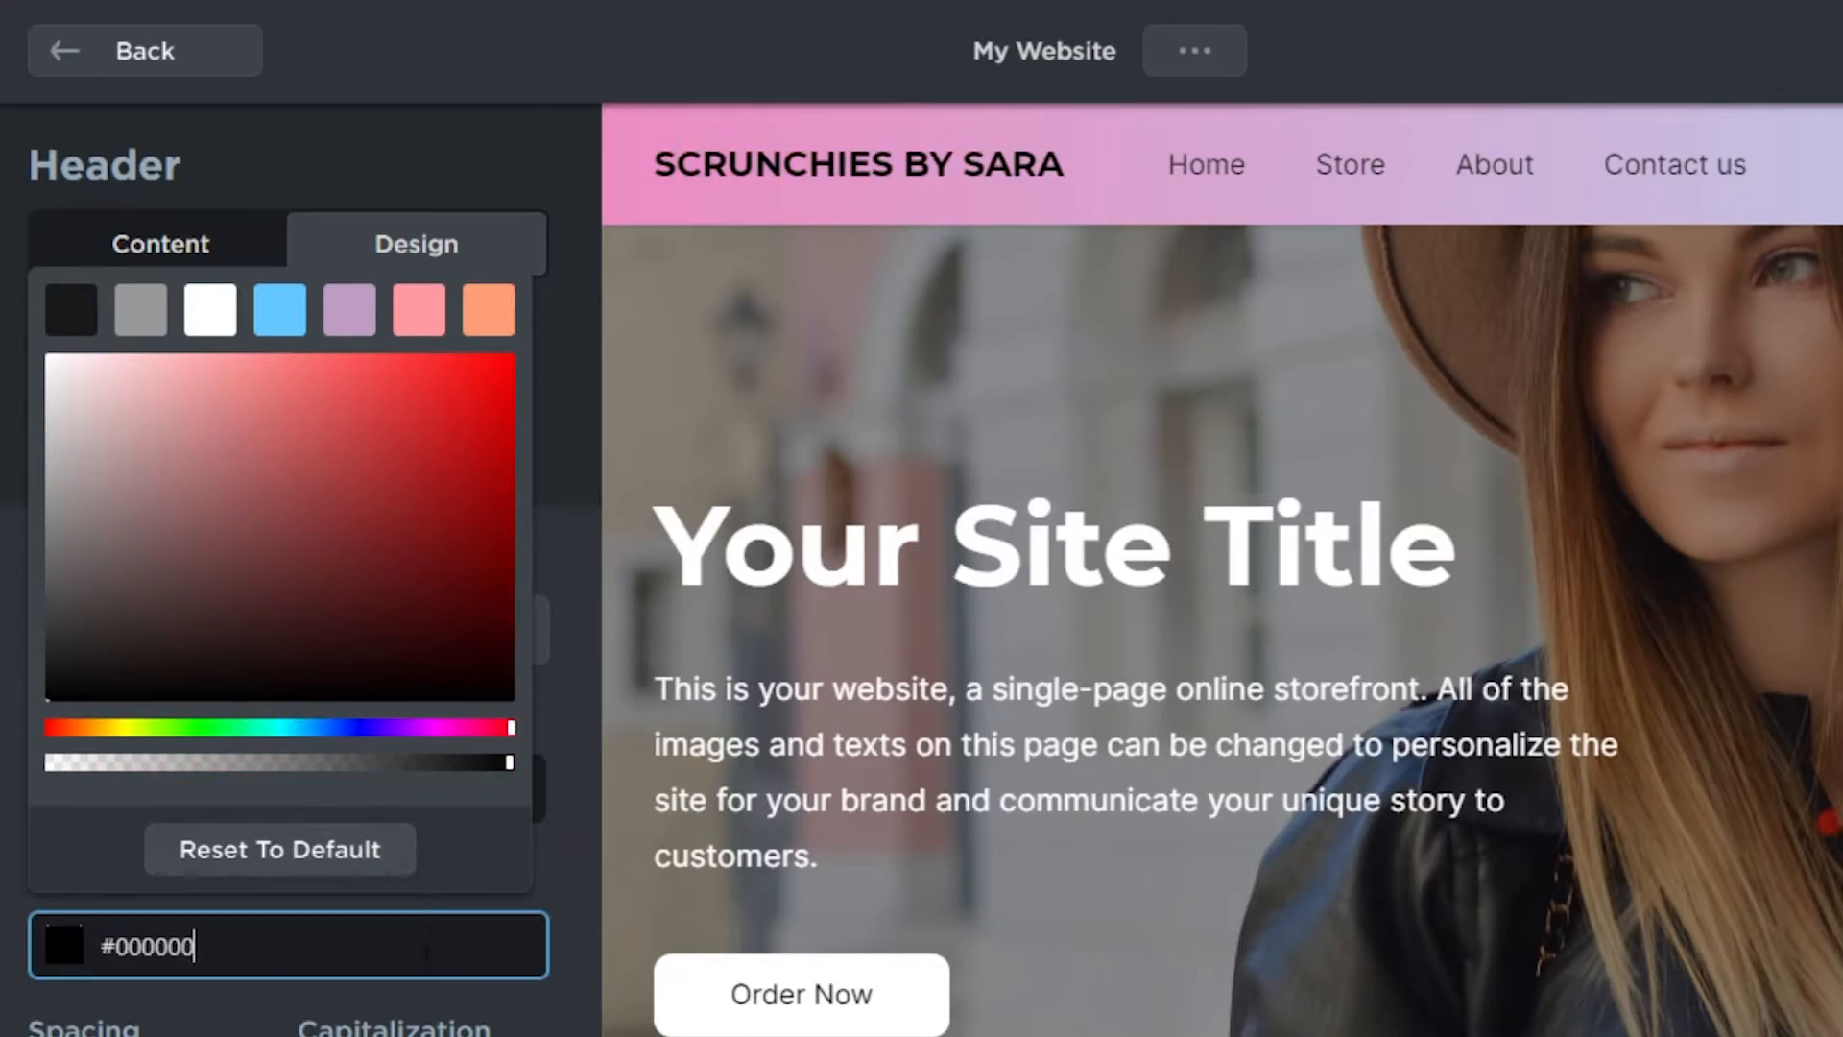
# Set the site logo's capitalization to All.
pyautogui.click(336, 1029)
pyautogui.scroll(-3, 302, 1008)
pyautogui.click(329, 757)
pyautogui.click(346, 843)
pyautogui.click(371, 749)
# Set the letter spacing of the site logo text to 12.
pyautogui.click(173, 765)
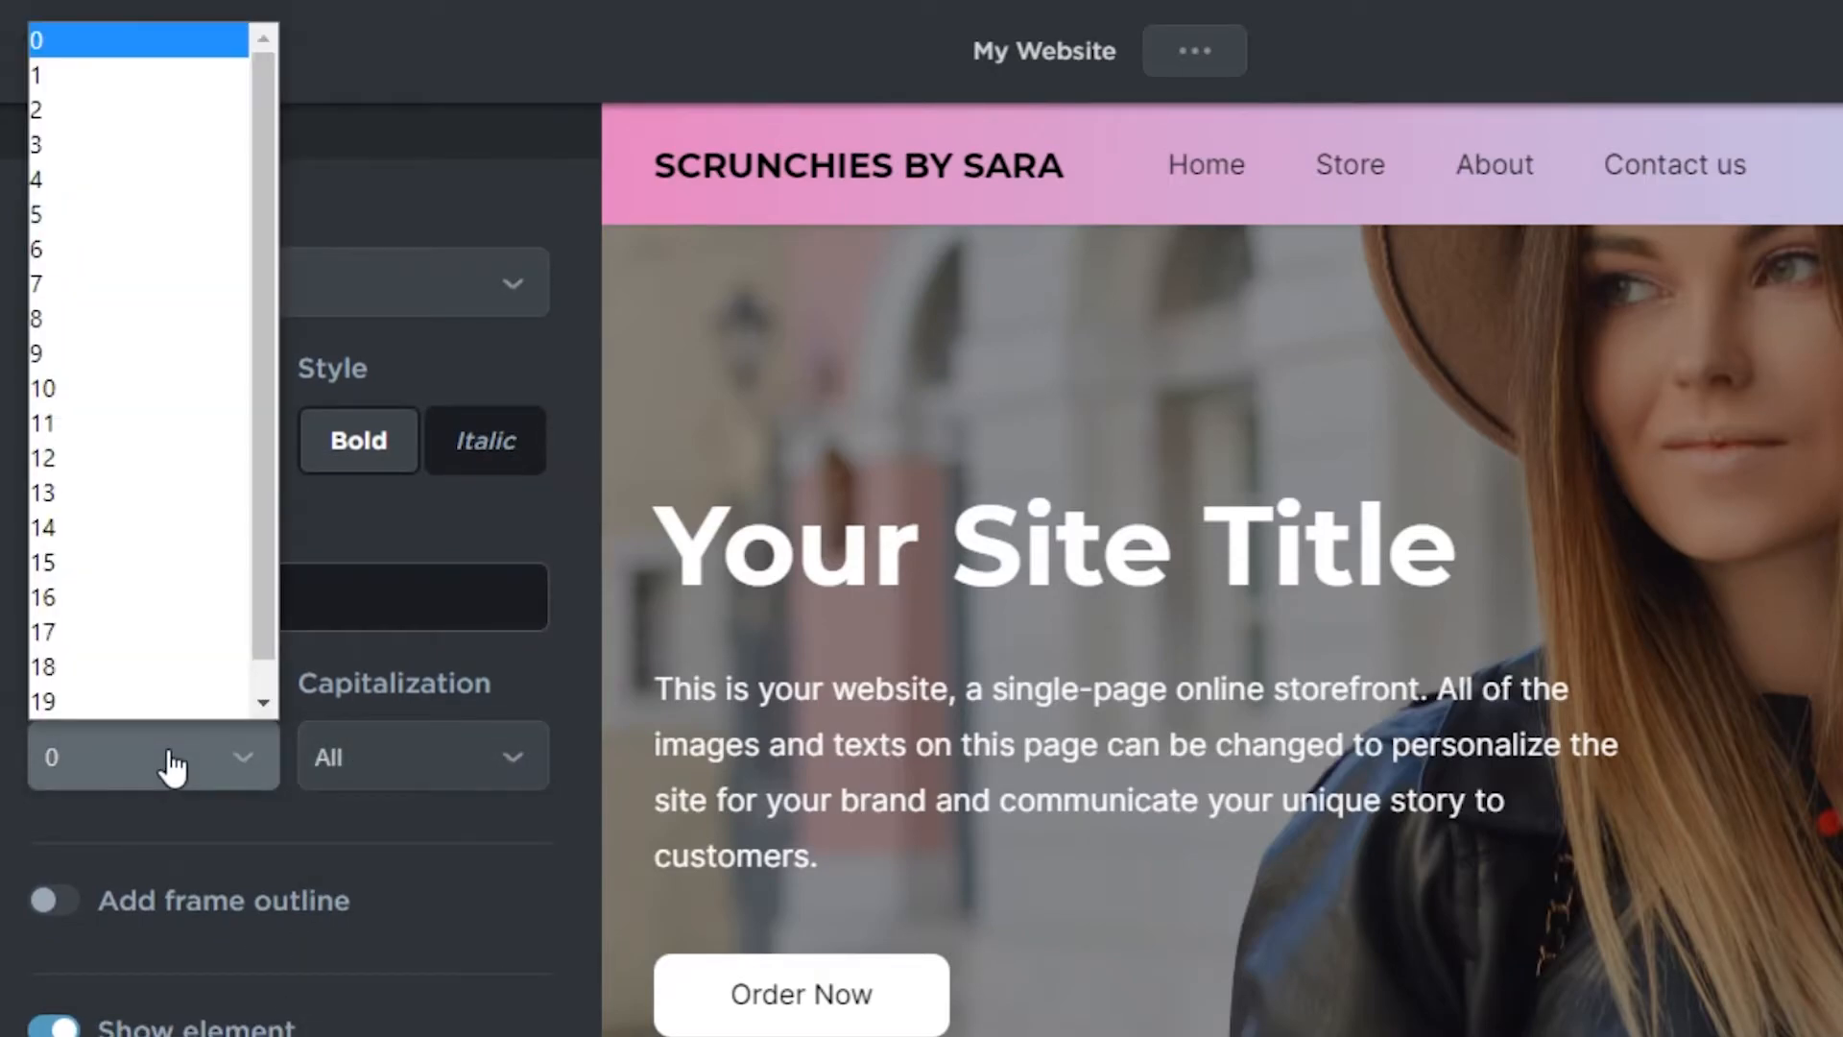
pyautogui.click(96, 389)
pyautogui.click(90, 754)
pyautogui.click(168, 458)
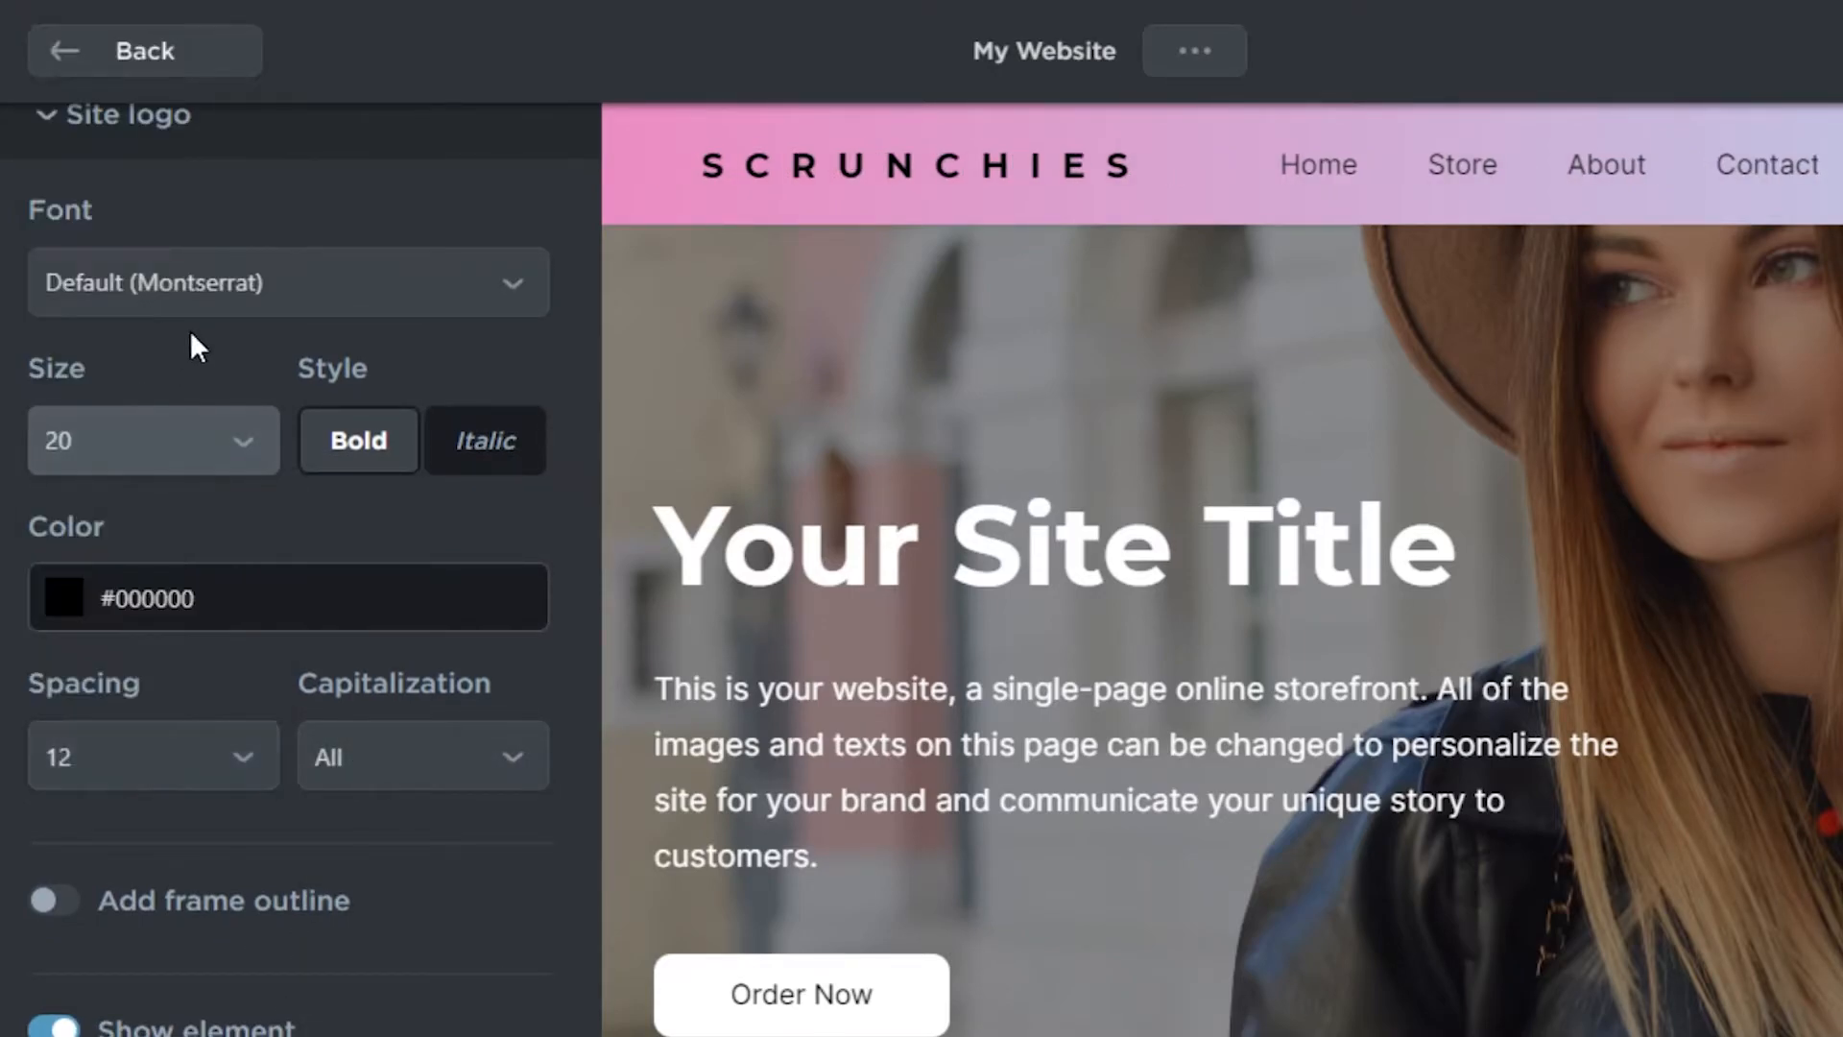
pyautogui.click(91, 774)
pyautogui.click(91, 774)
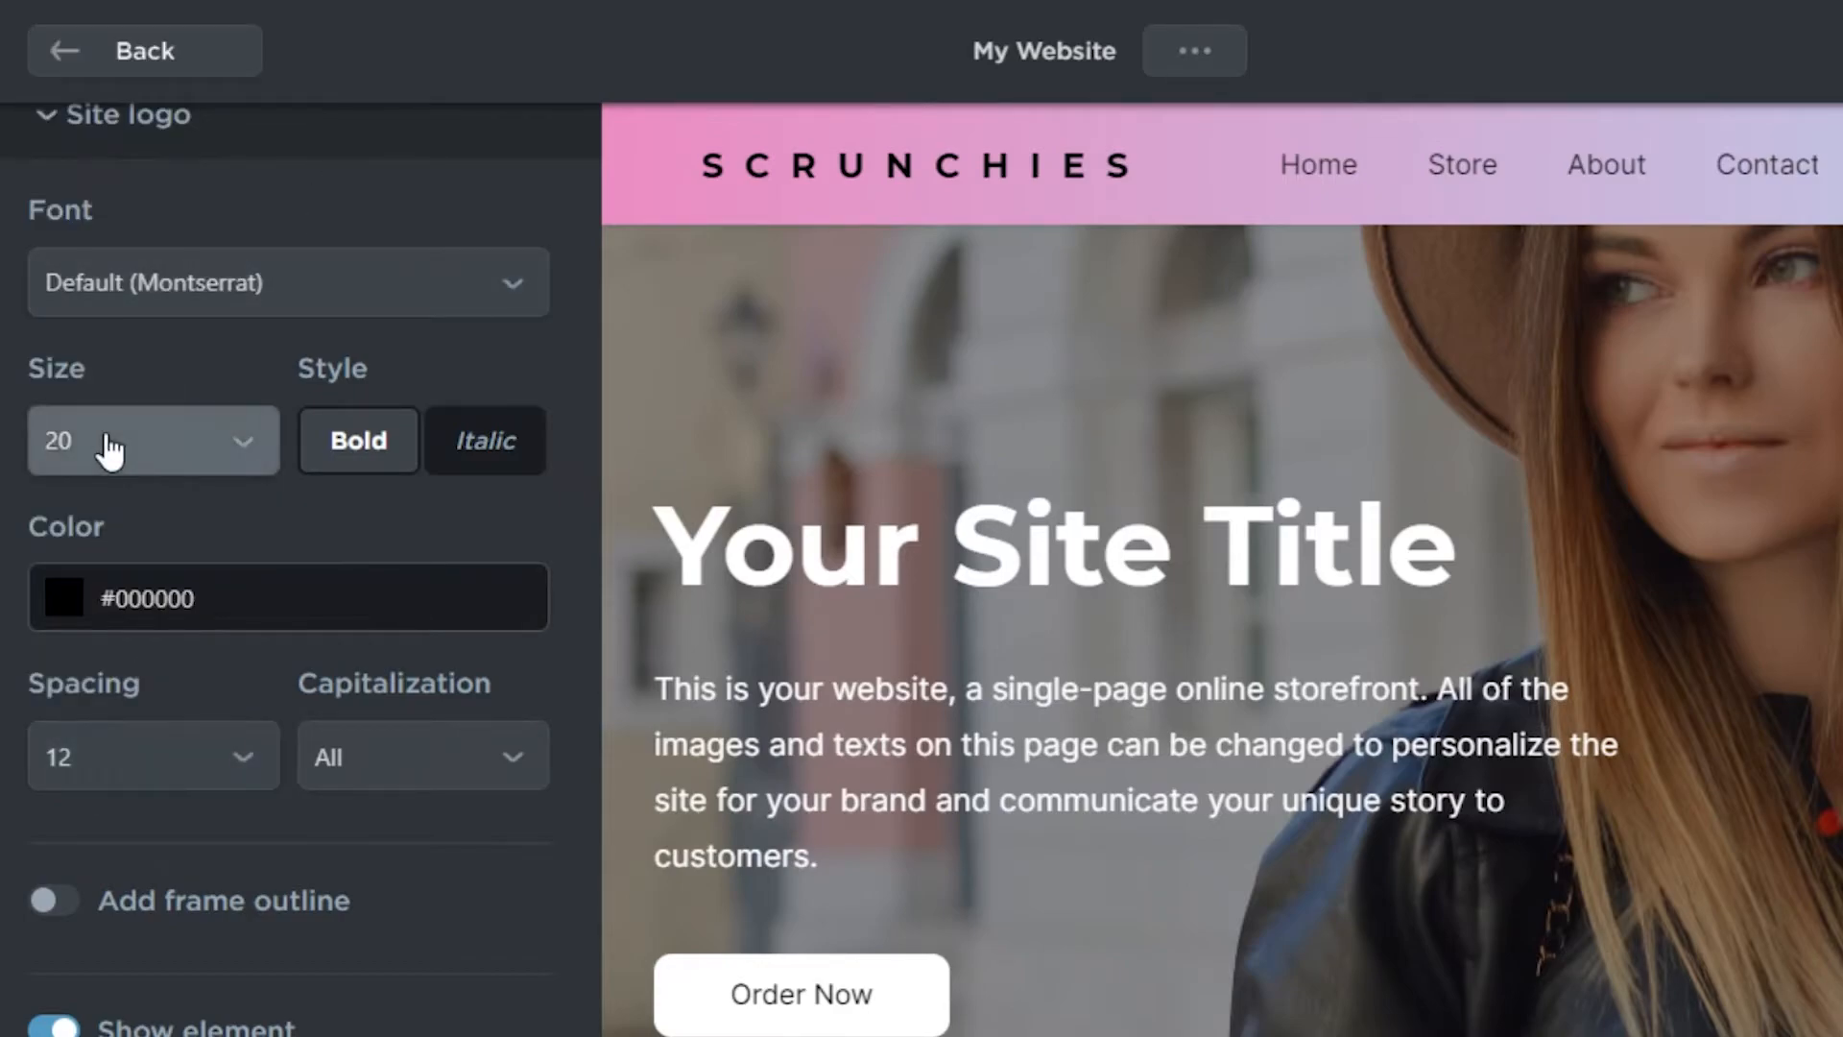
# Set the site logo text's size to 16 and its letter spacing to 5.
pyautogui.click(106, 452)
pyautogui.click(100, 530)
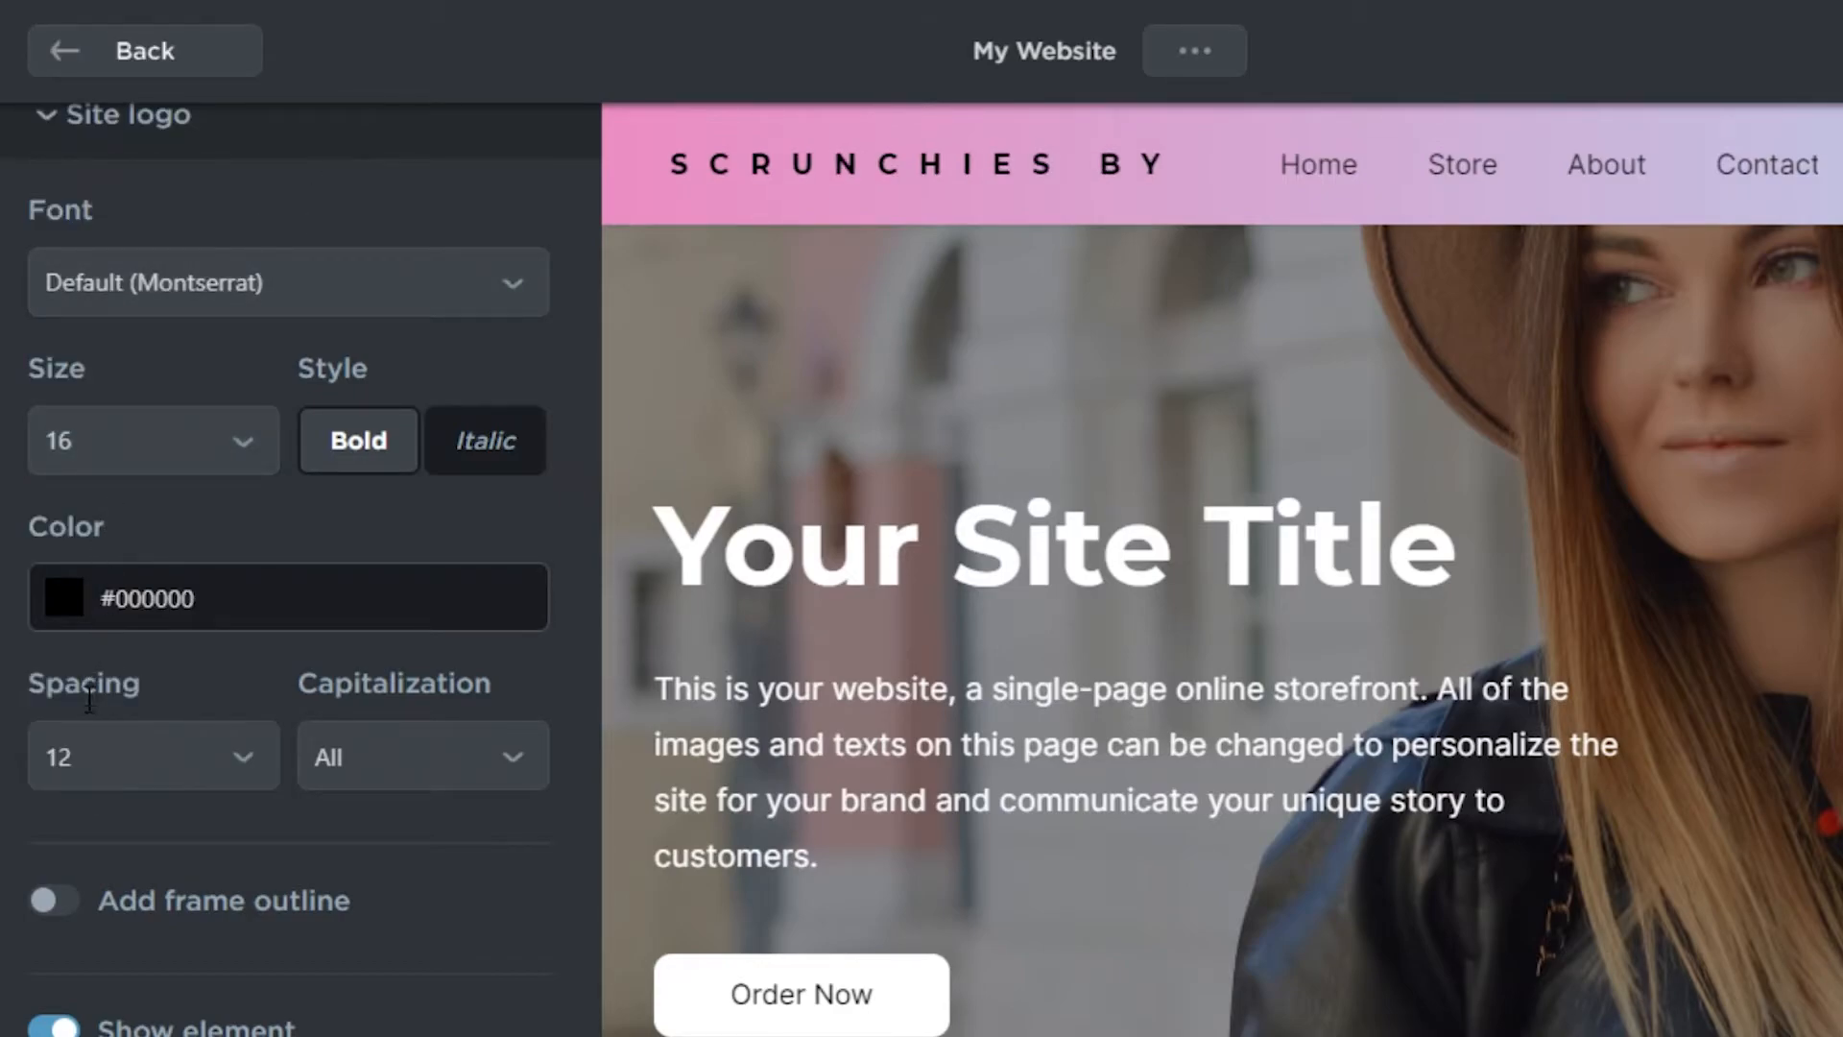
pyautogui.click(91, 754)
pyautogui.click(144, 115)
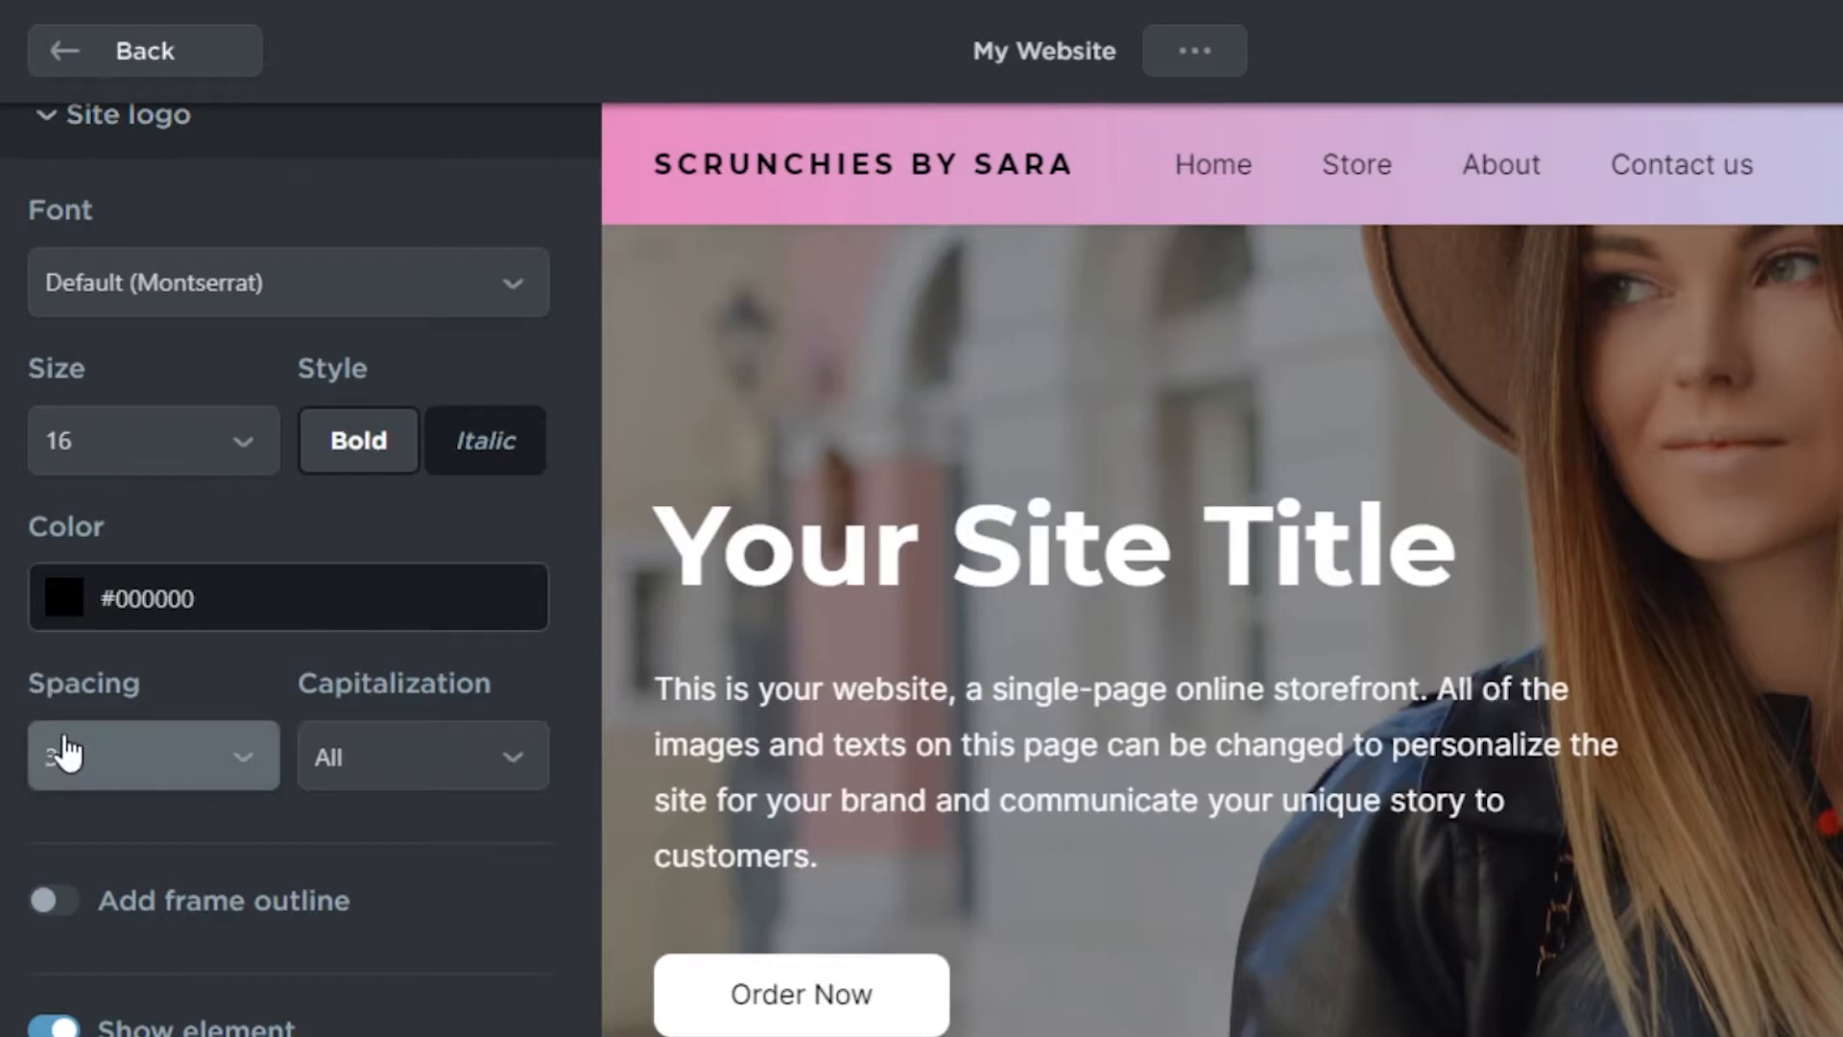
pyautogui.click(90, 774)
pyautogui.click(118, 215)
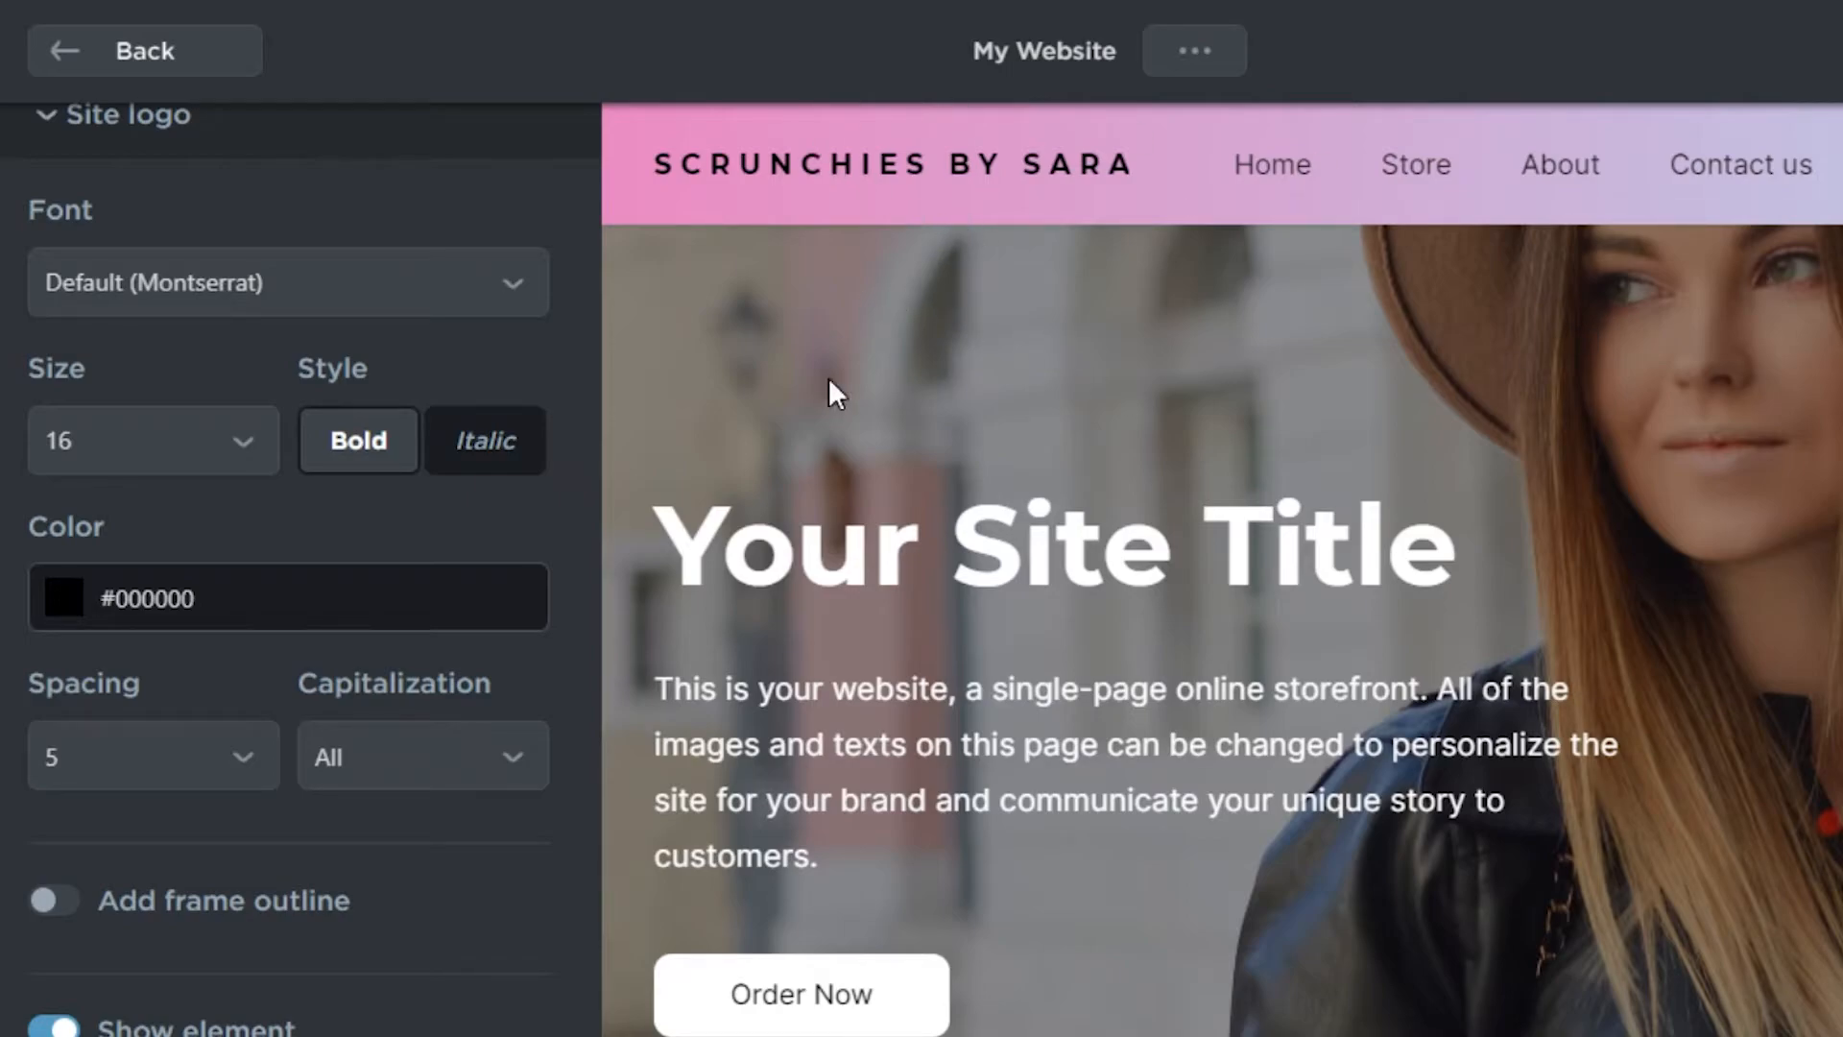
# Add a frame outline around the site logo and set its width to 5.
pyautogui.scroll(-4, 325, 864)
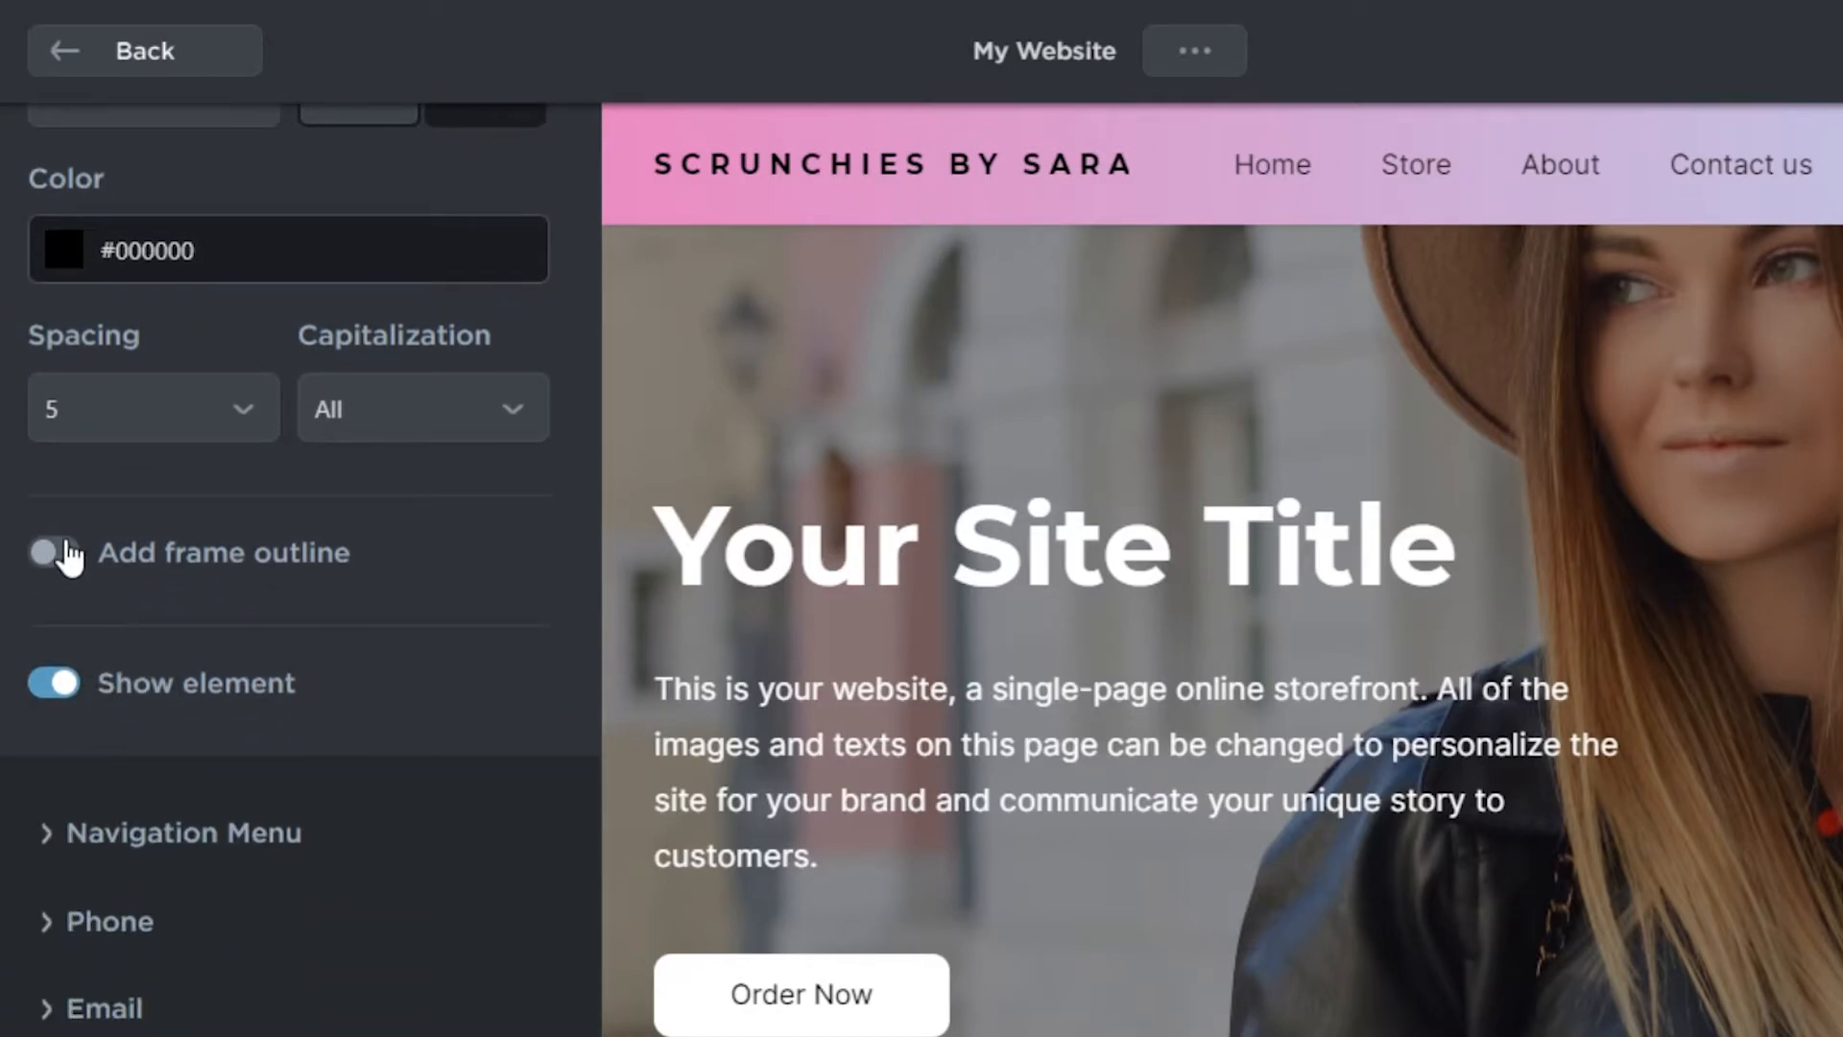
pyautogui.click(67, 553)
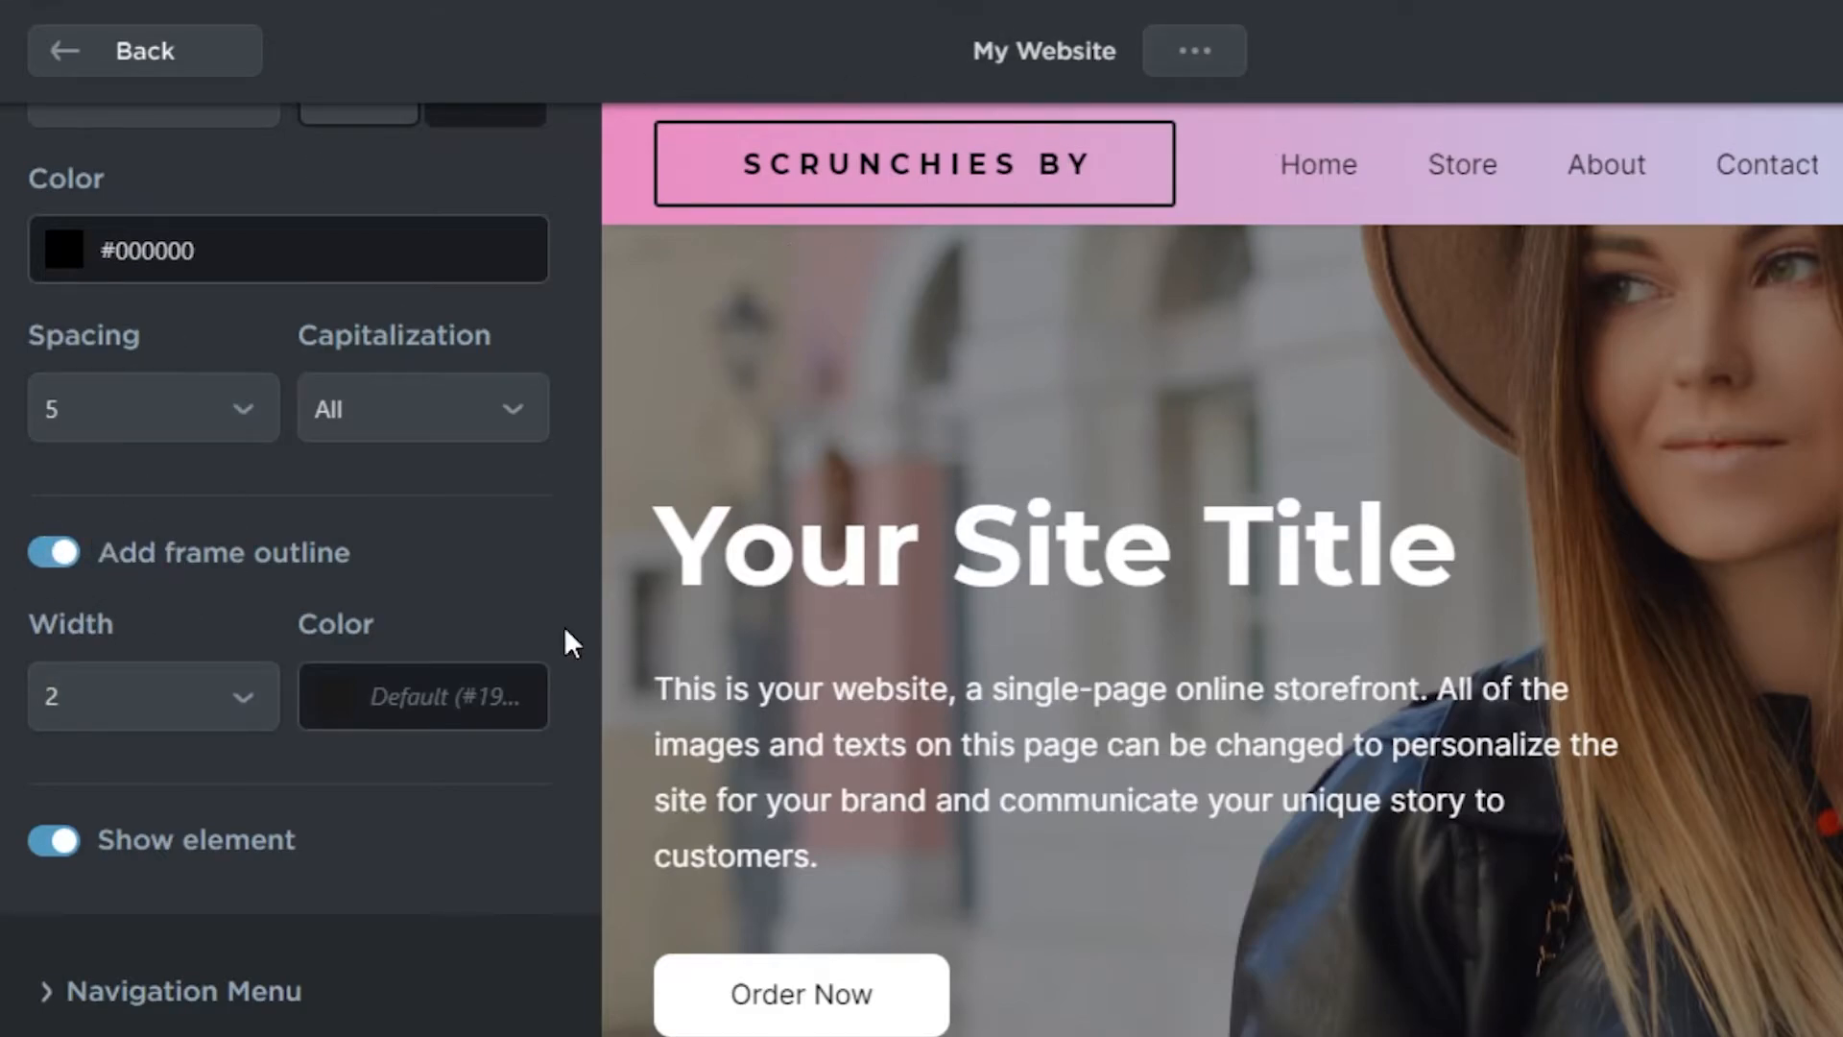
pyautogui.click(105, 701)
pyautogui.click(94, 819)
pyautogui.click(108, 689)
pyautogui.click(134, 888)
pyautogui.click(177, 718)
pyautogui.click(187, 720)
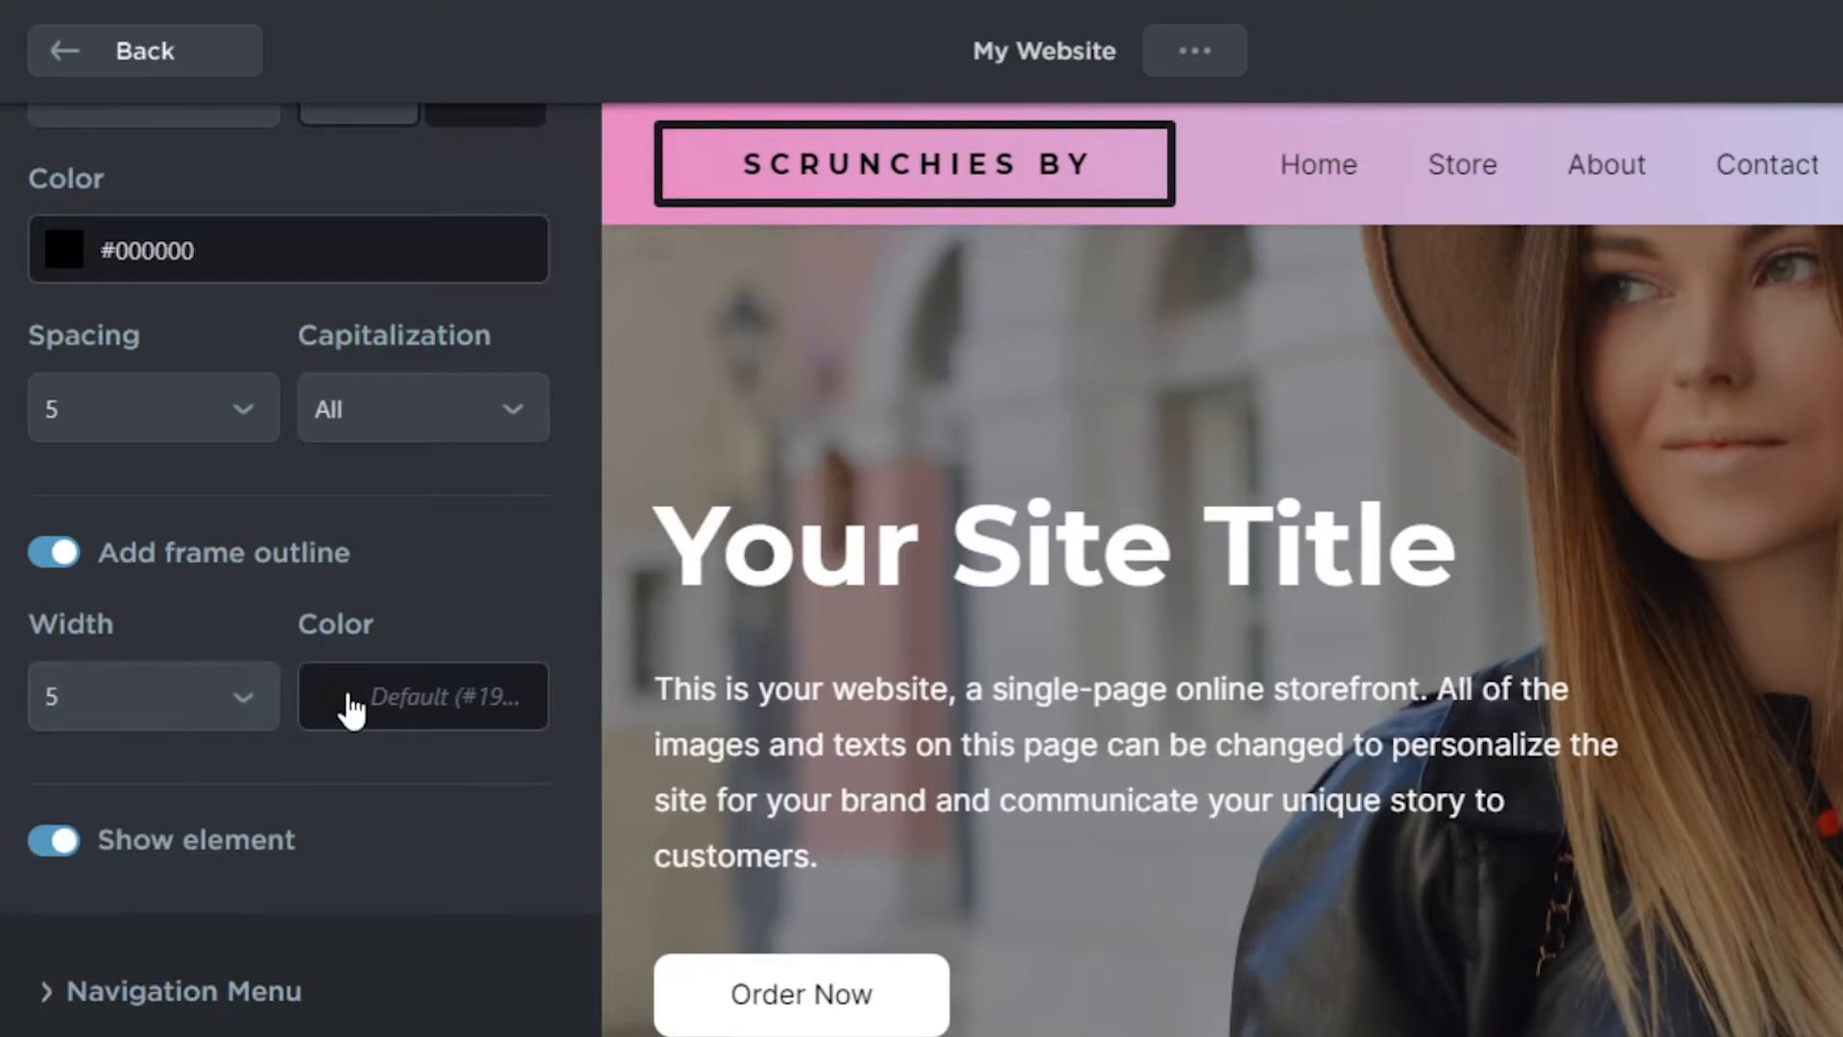
# Set the logo frame's color to #FFEEEE, then hide the site logo element and show it again.
pyautogui.click(353, 709)
pyautogui.click(360, 232)
pyautogui.moveTo(226, 216); pyautogui.dragTo(86, 77)
pyautogui.click(96, 852)
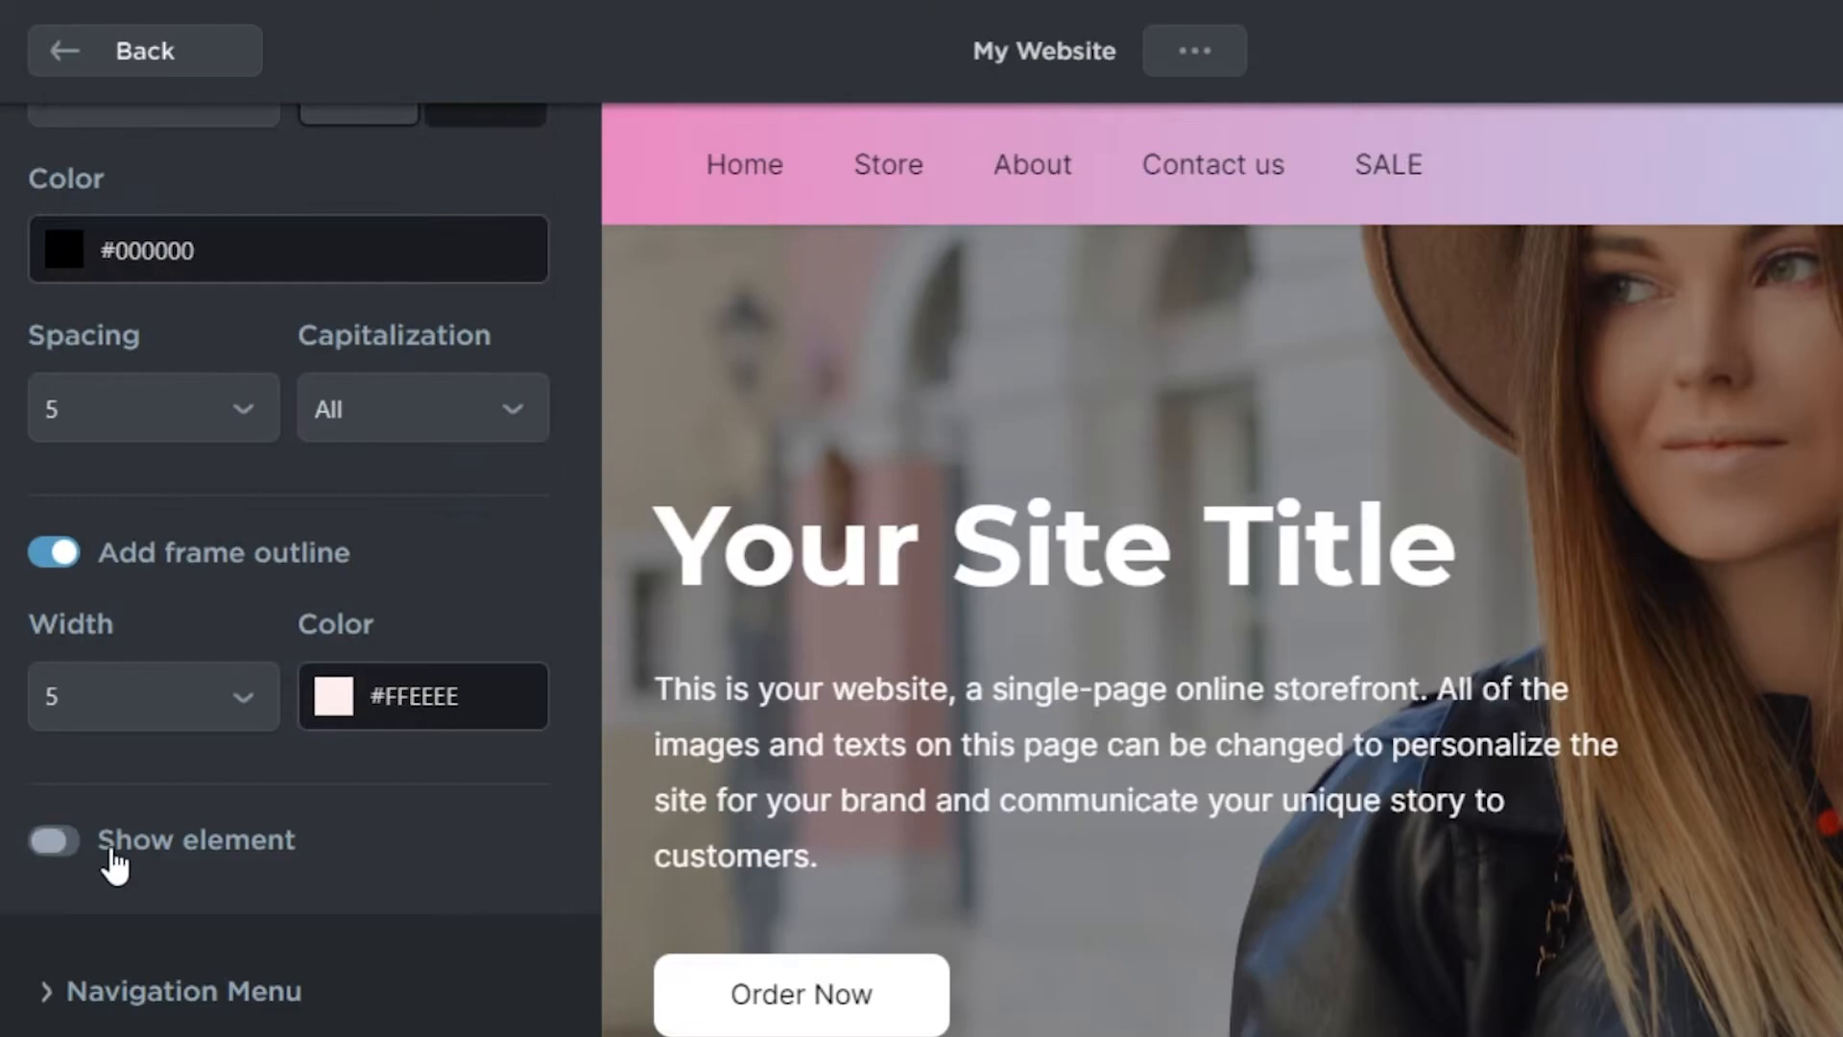
pyautogui.click(106, 849)
# Reduce the site logo text's letter spacing so the full store name fits inside the frame.
pyautogui.scroll(5, 132, 724)
pyautogui.click(81, 614)
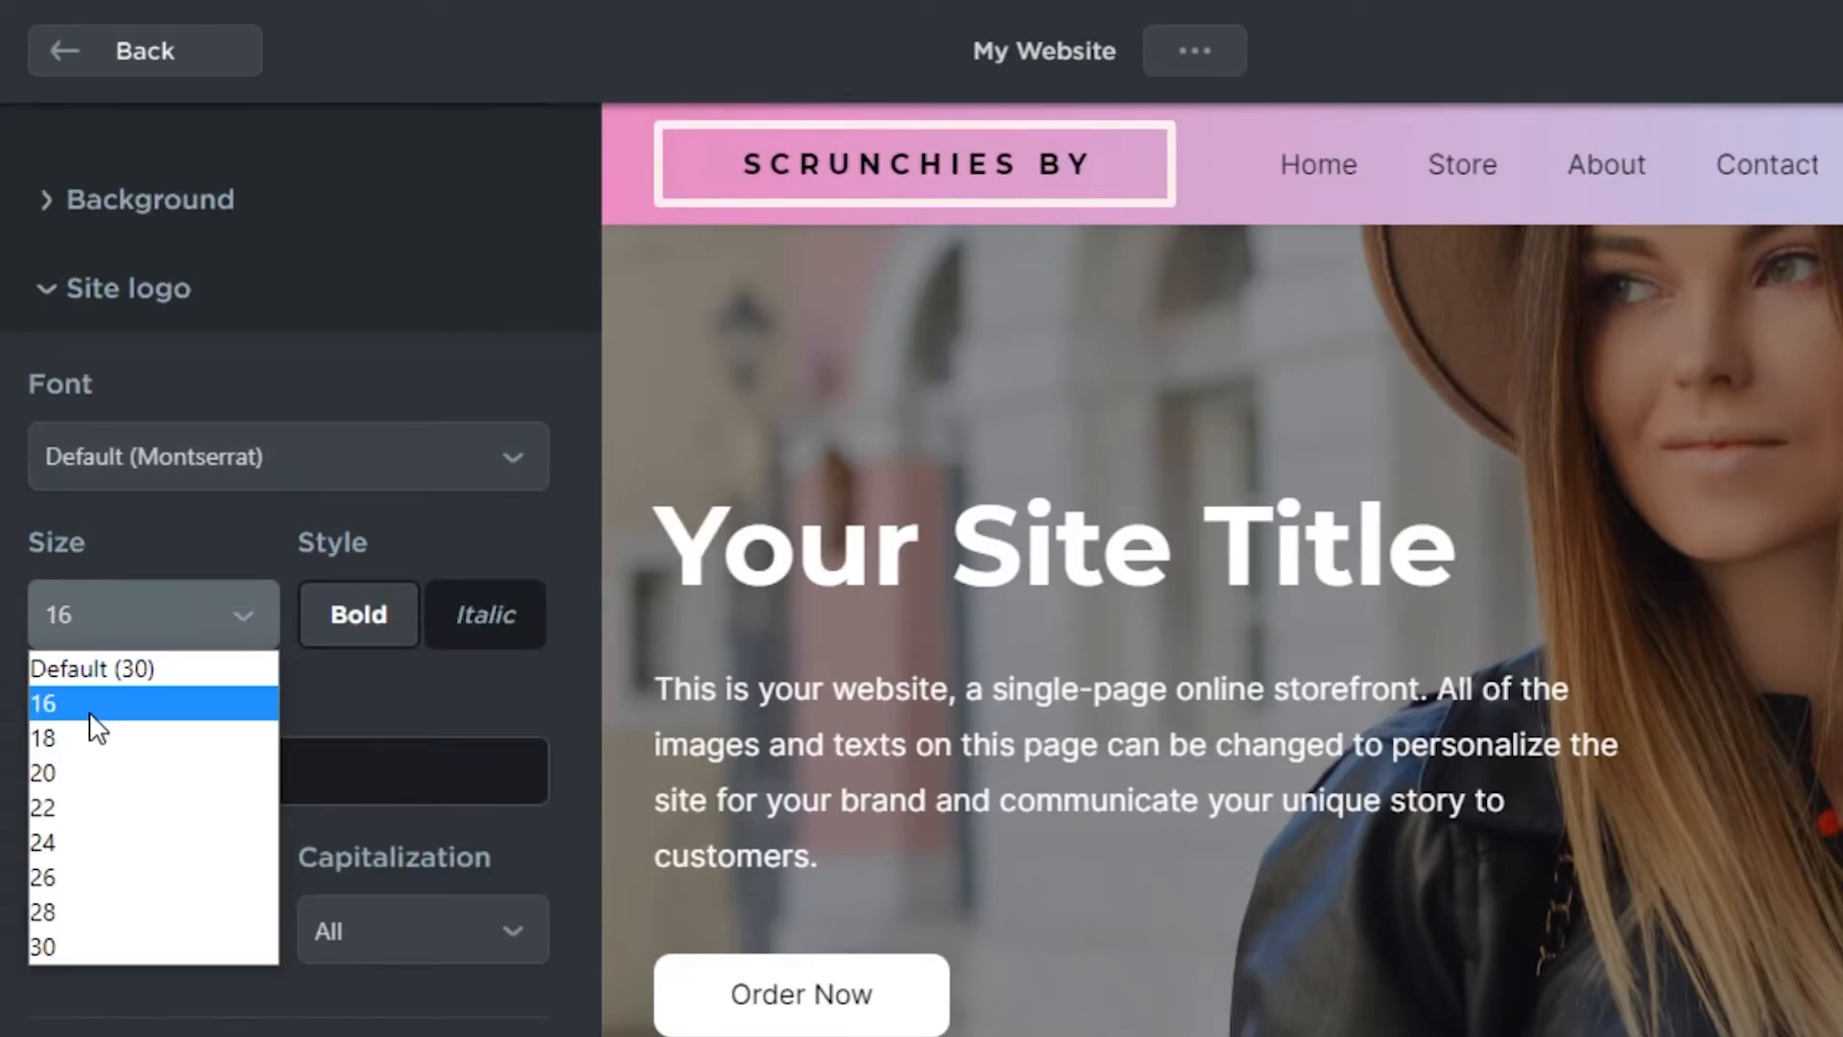
pyautogui.scroll(-3, 54, 727)
pyautogui.click(140, 595)
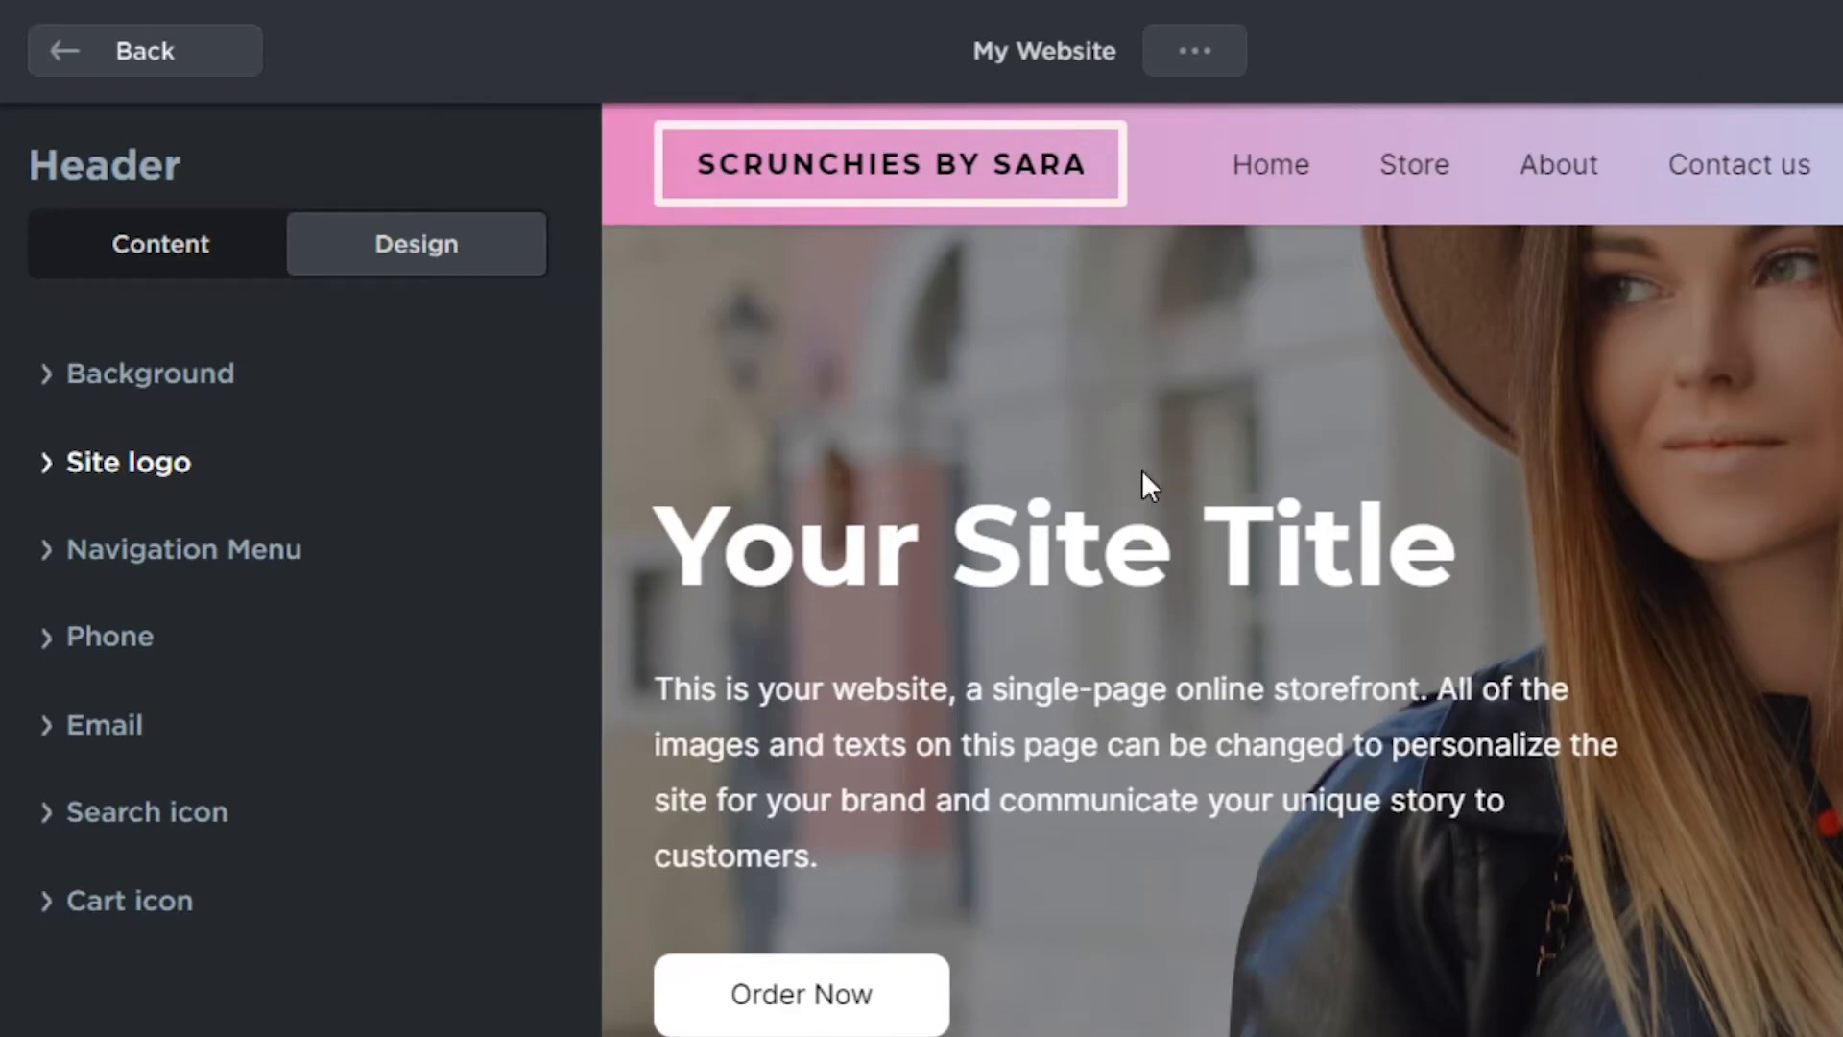
# Look over the remaining header design sections and return to the list of site blocks.
pyautogui.scroll(-4, 240, 135)
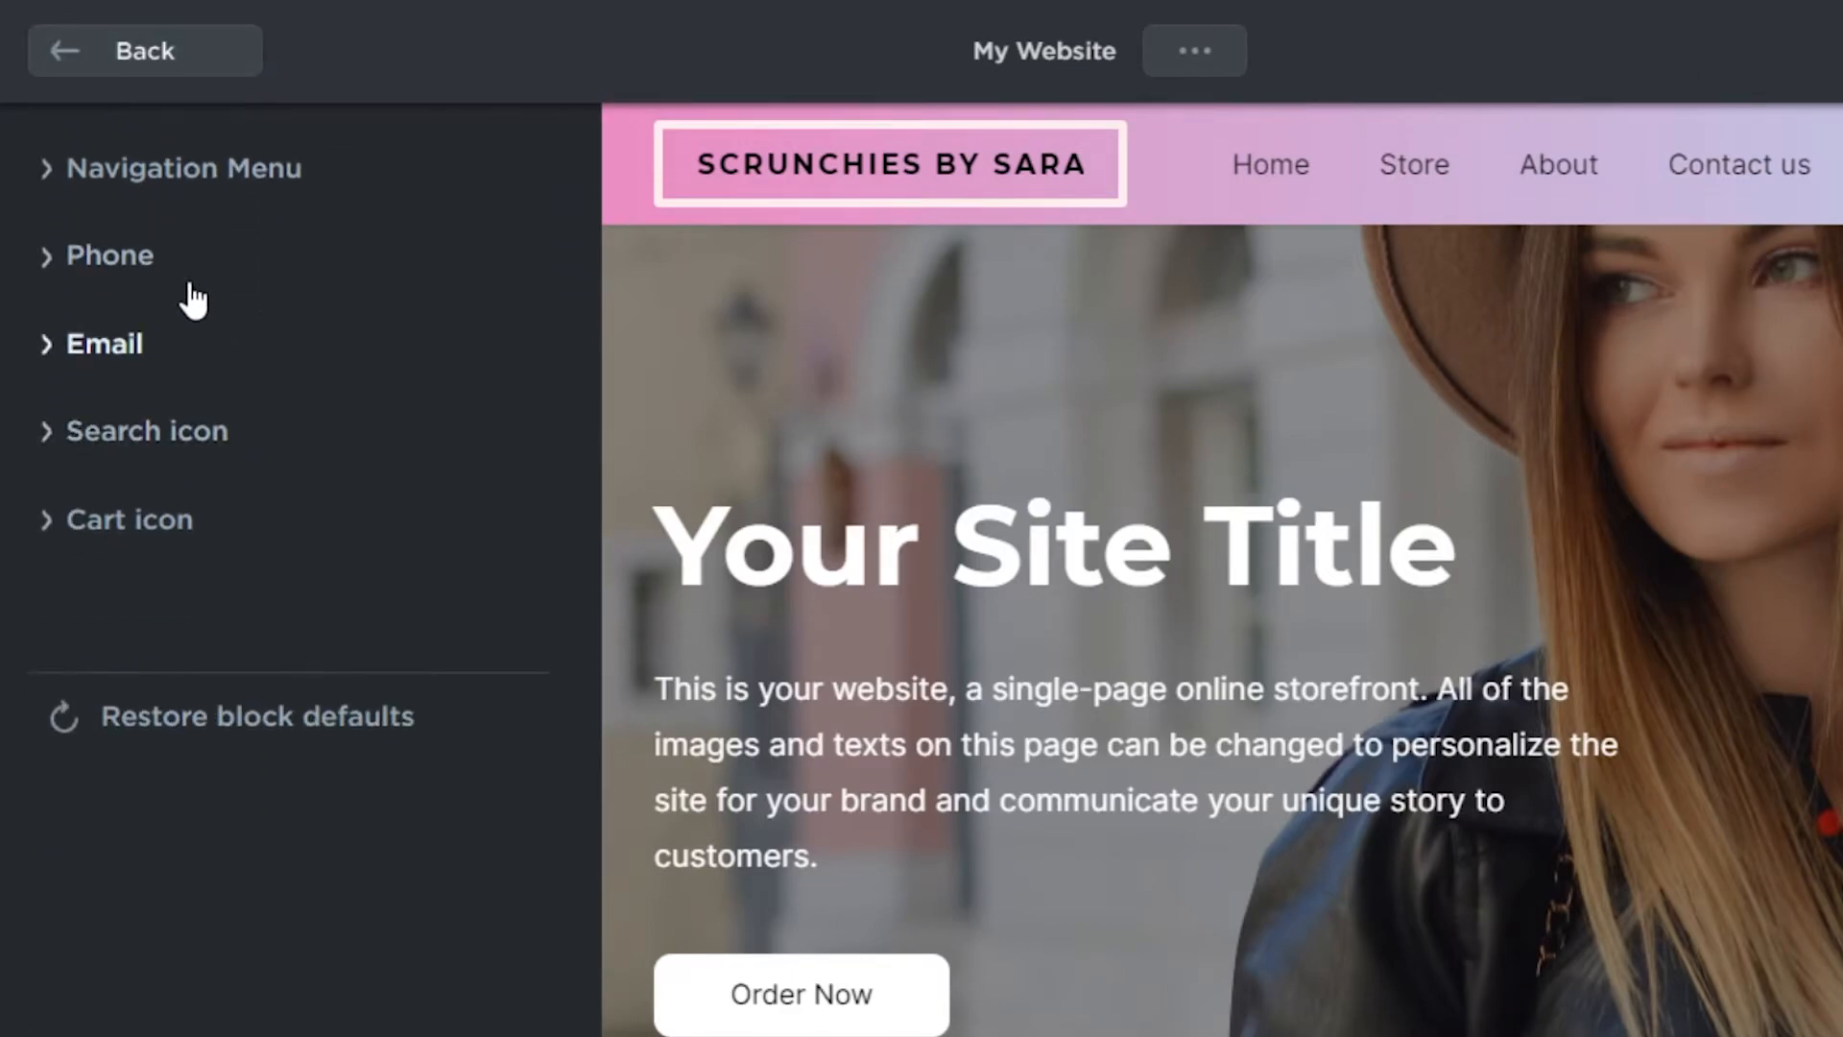
pyautogui.scroll(5, 185, 296)
pyautogui.click(144, 53)
pyautogui.click(142, 441)
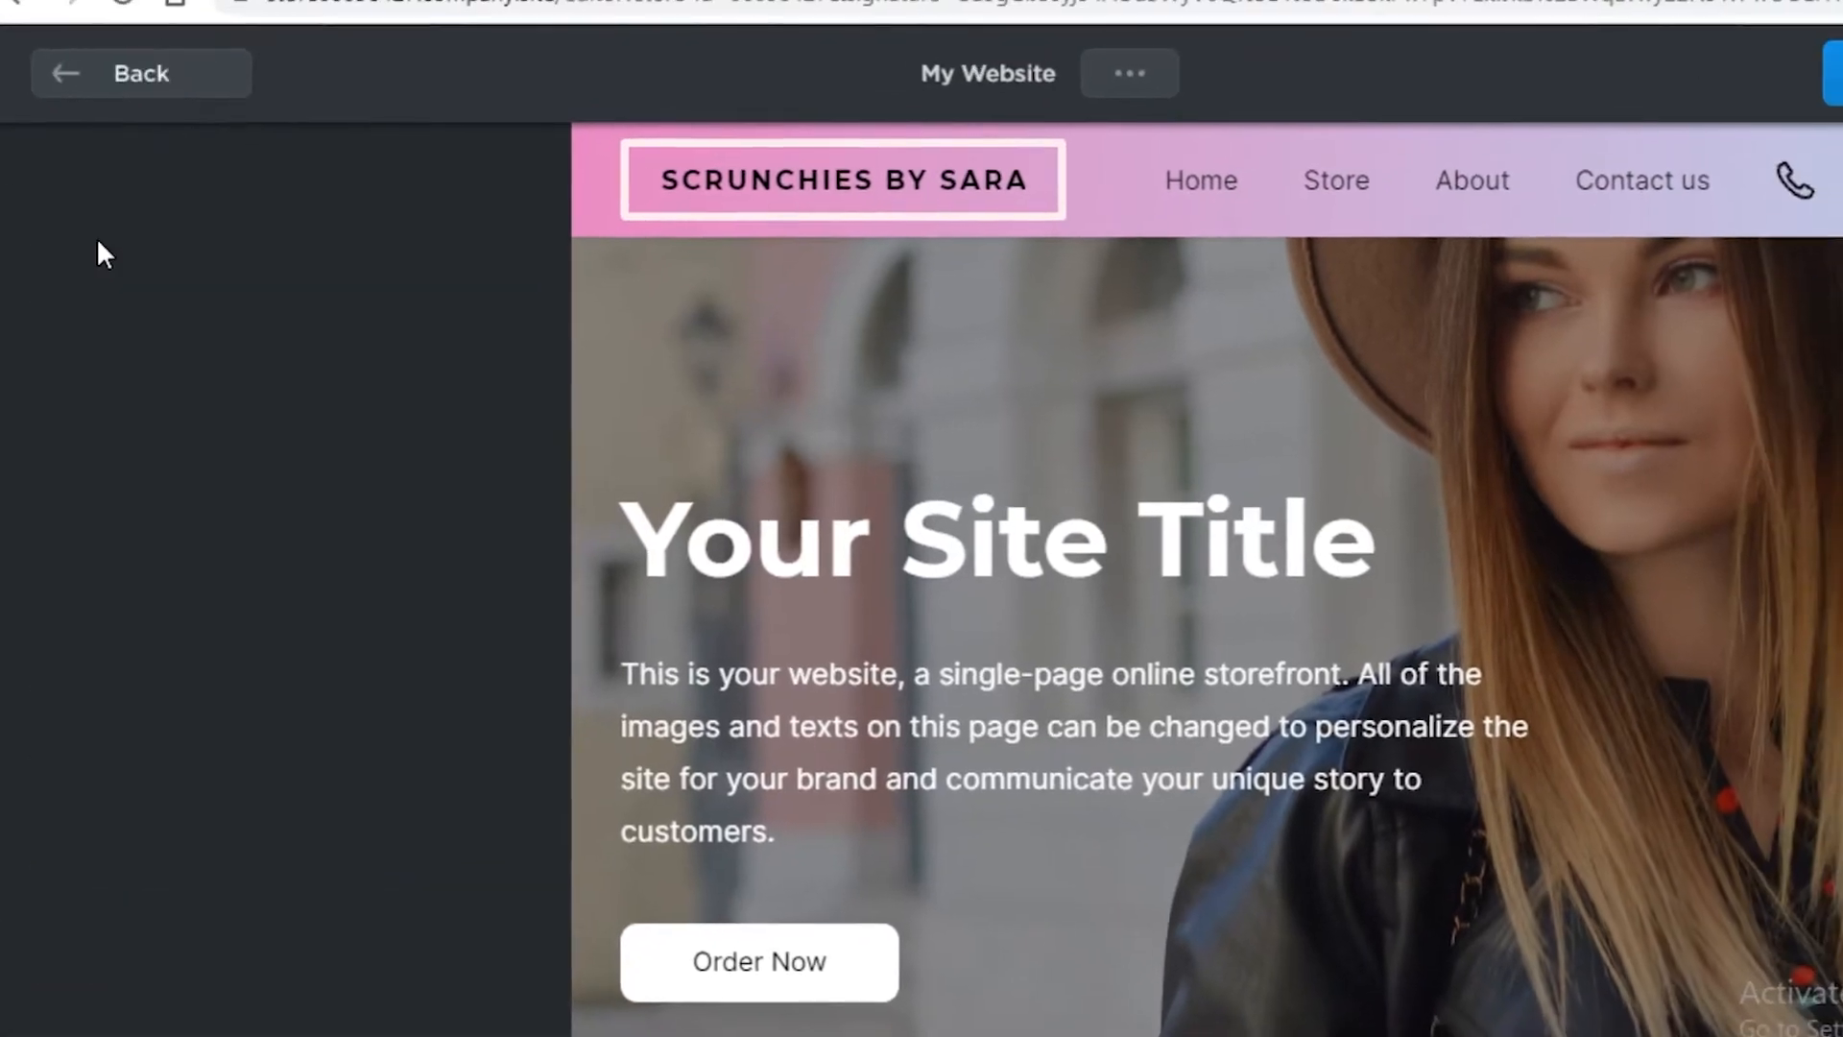
pyautogui.click(86, 52)
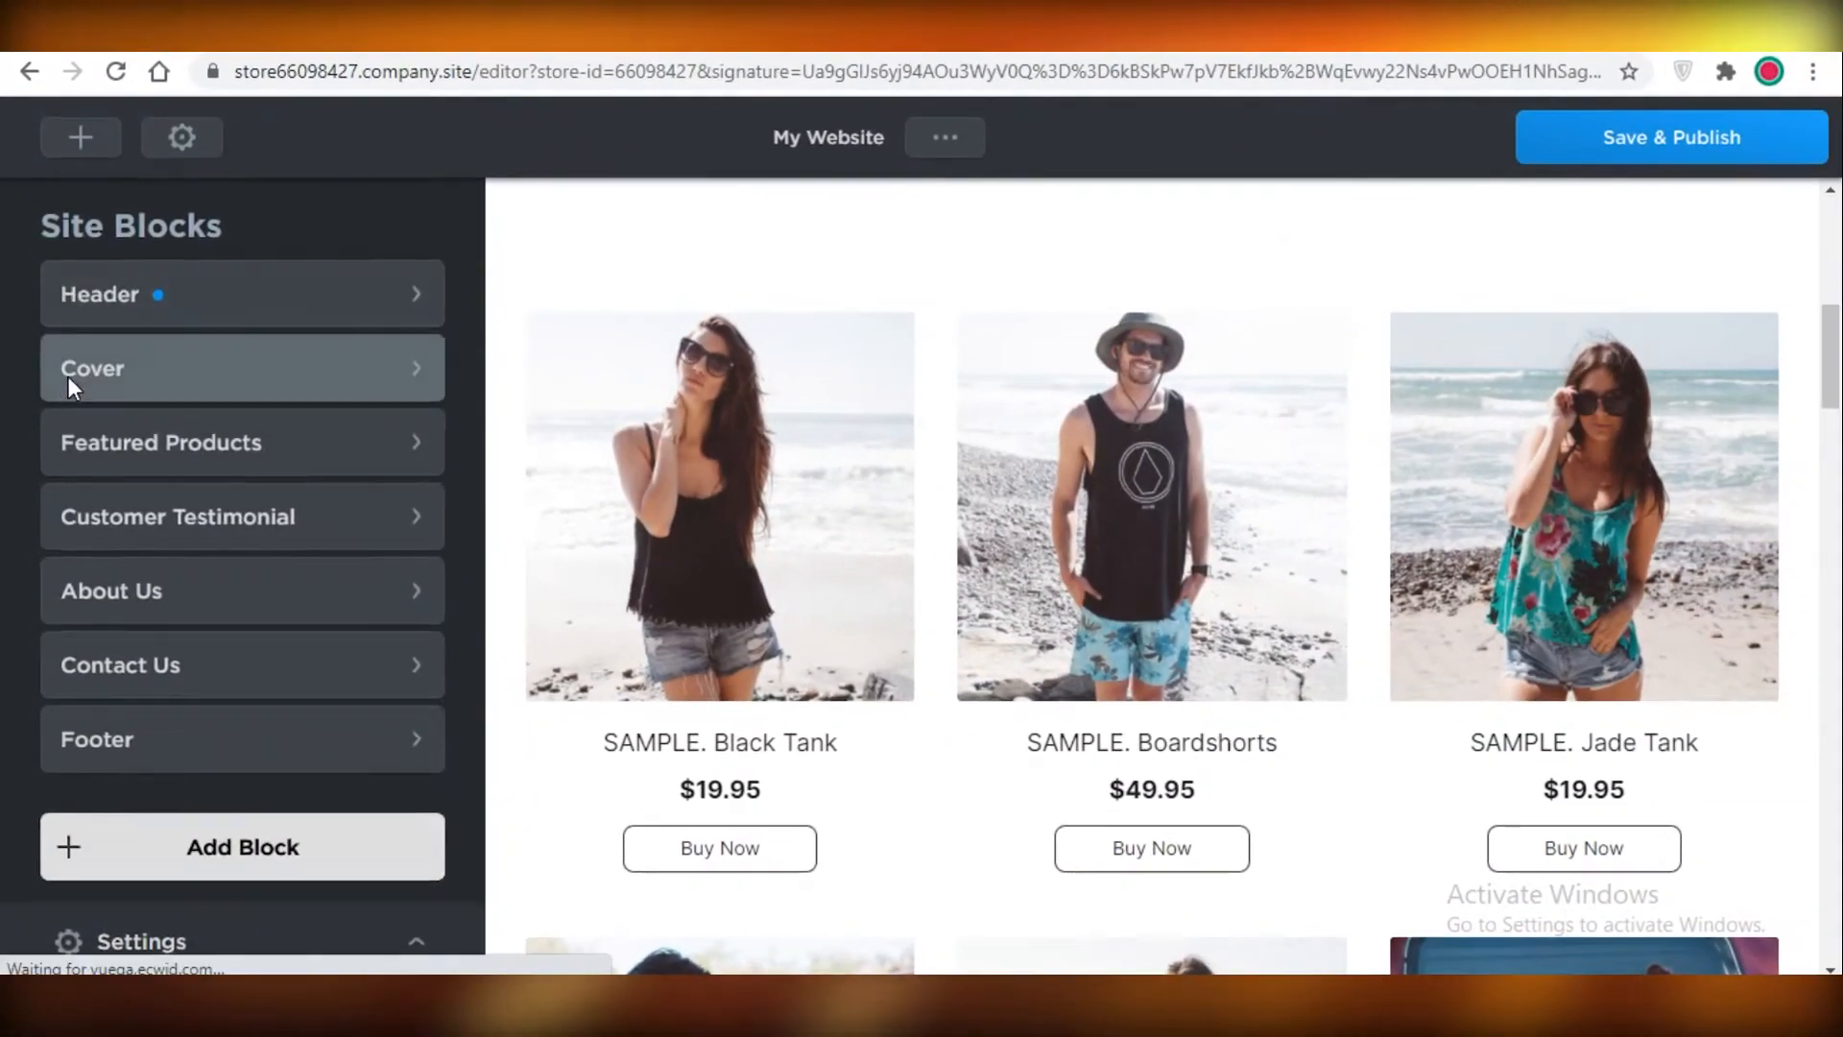
# Remove the Cover block's image, set its title to "SCRUNCIES TO KEEP YOUR HAIR SOFT", and return to the site blocks.
pyautogui.click(67, 376)
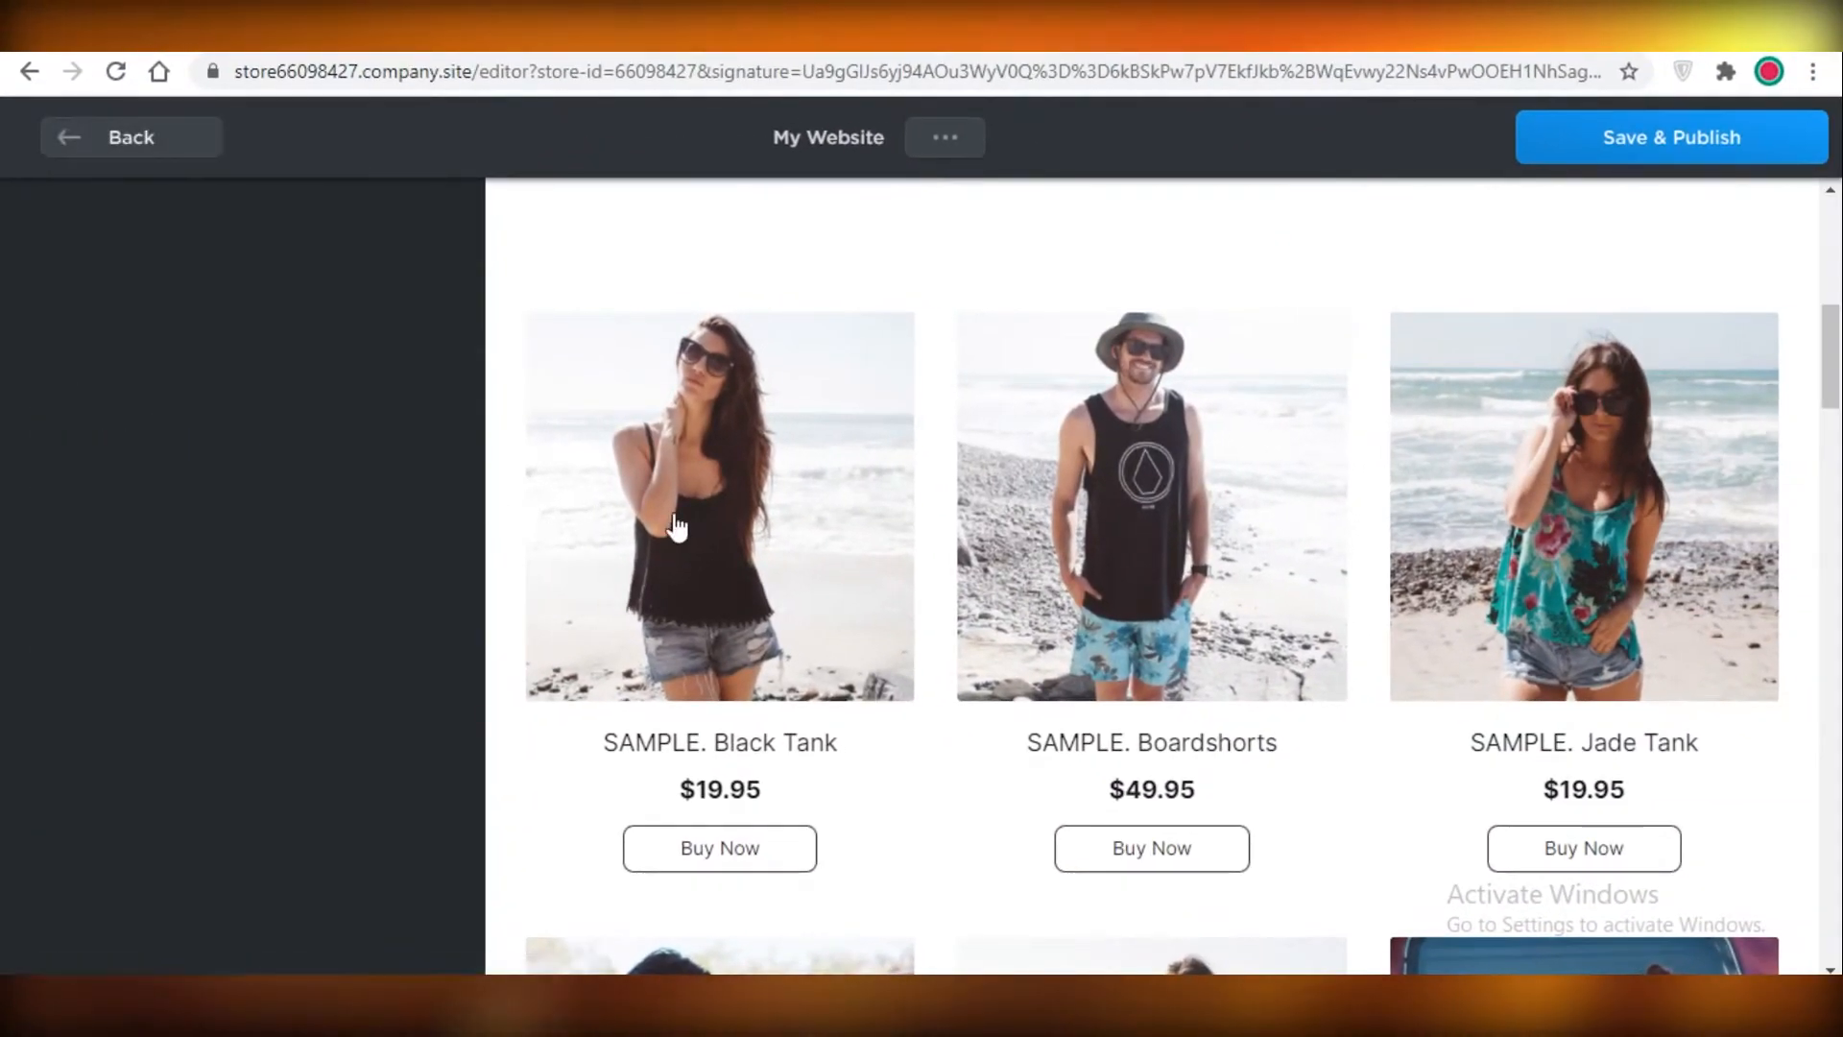
pyautogui.click(256, 707)
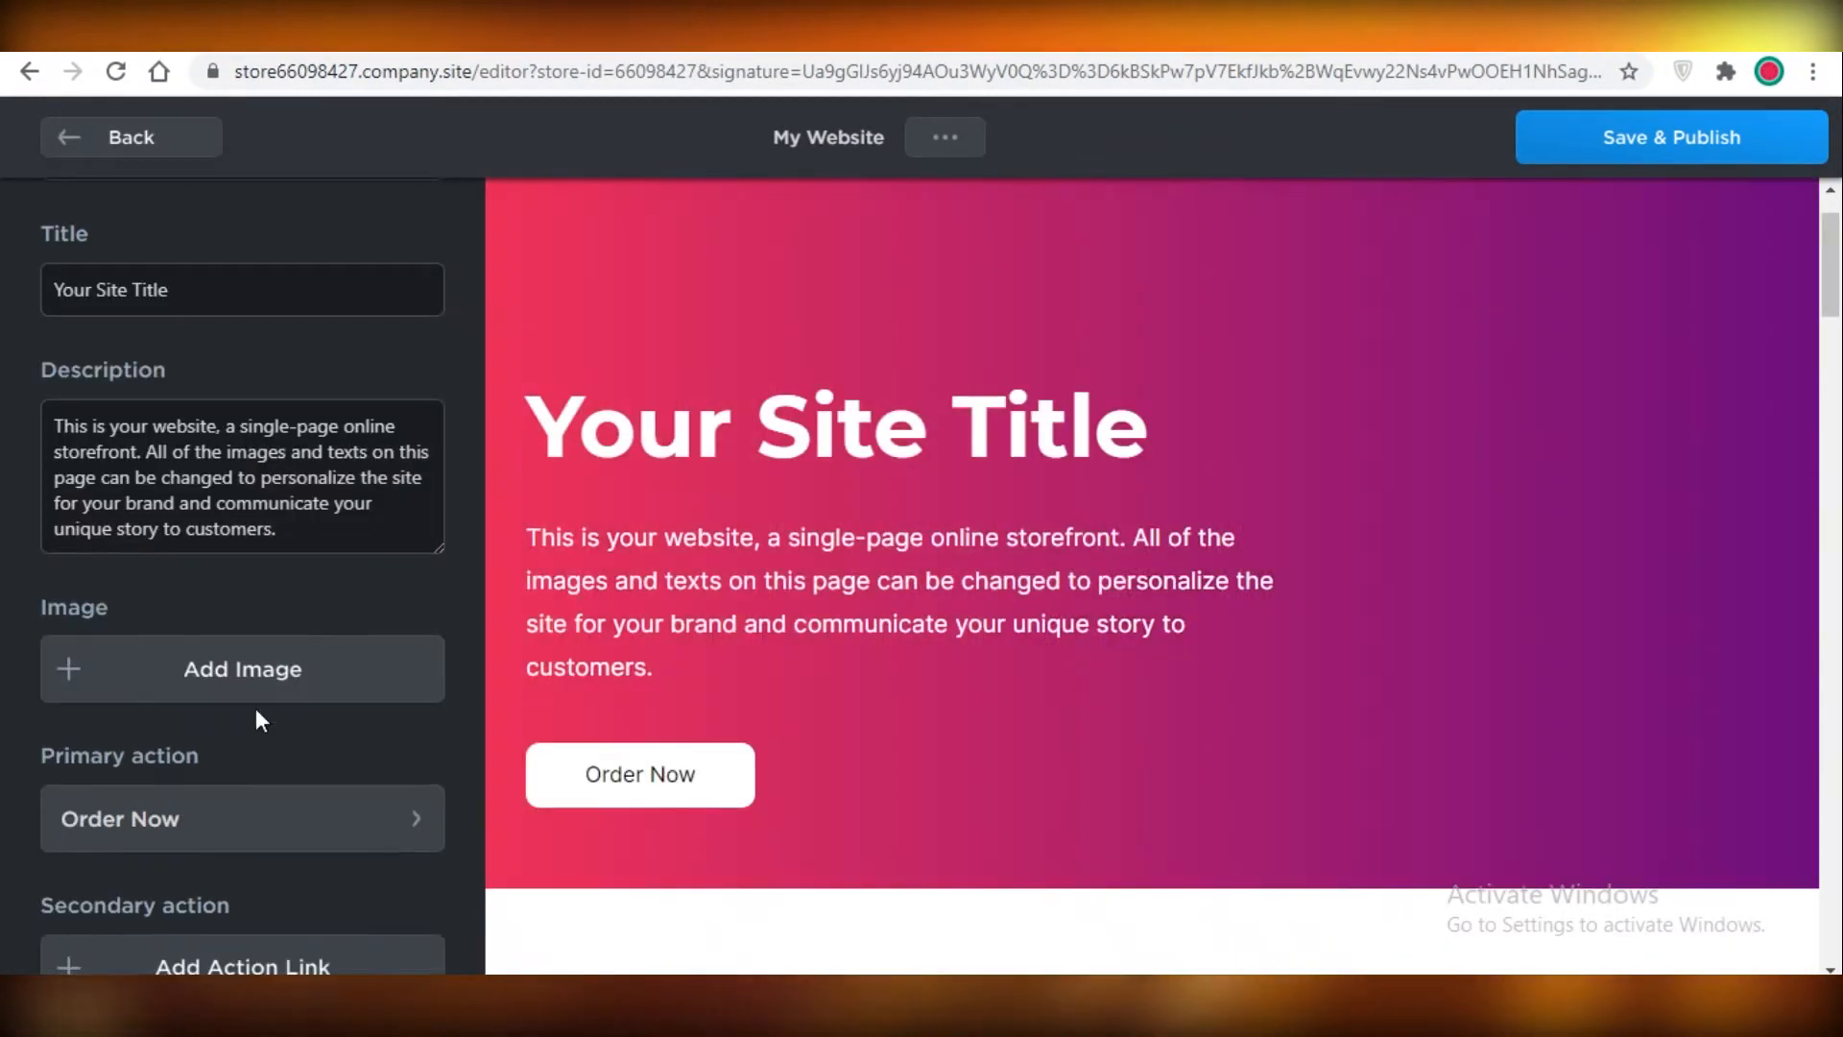
pyautogui.scroll(3, 300, 667)
pyautogui.scroll(-2, 172, 597)
pyautogui.scroll(2, 171, 597)
pyautogui.tripleClick(111, 558)
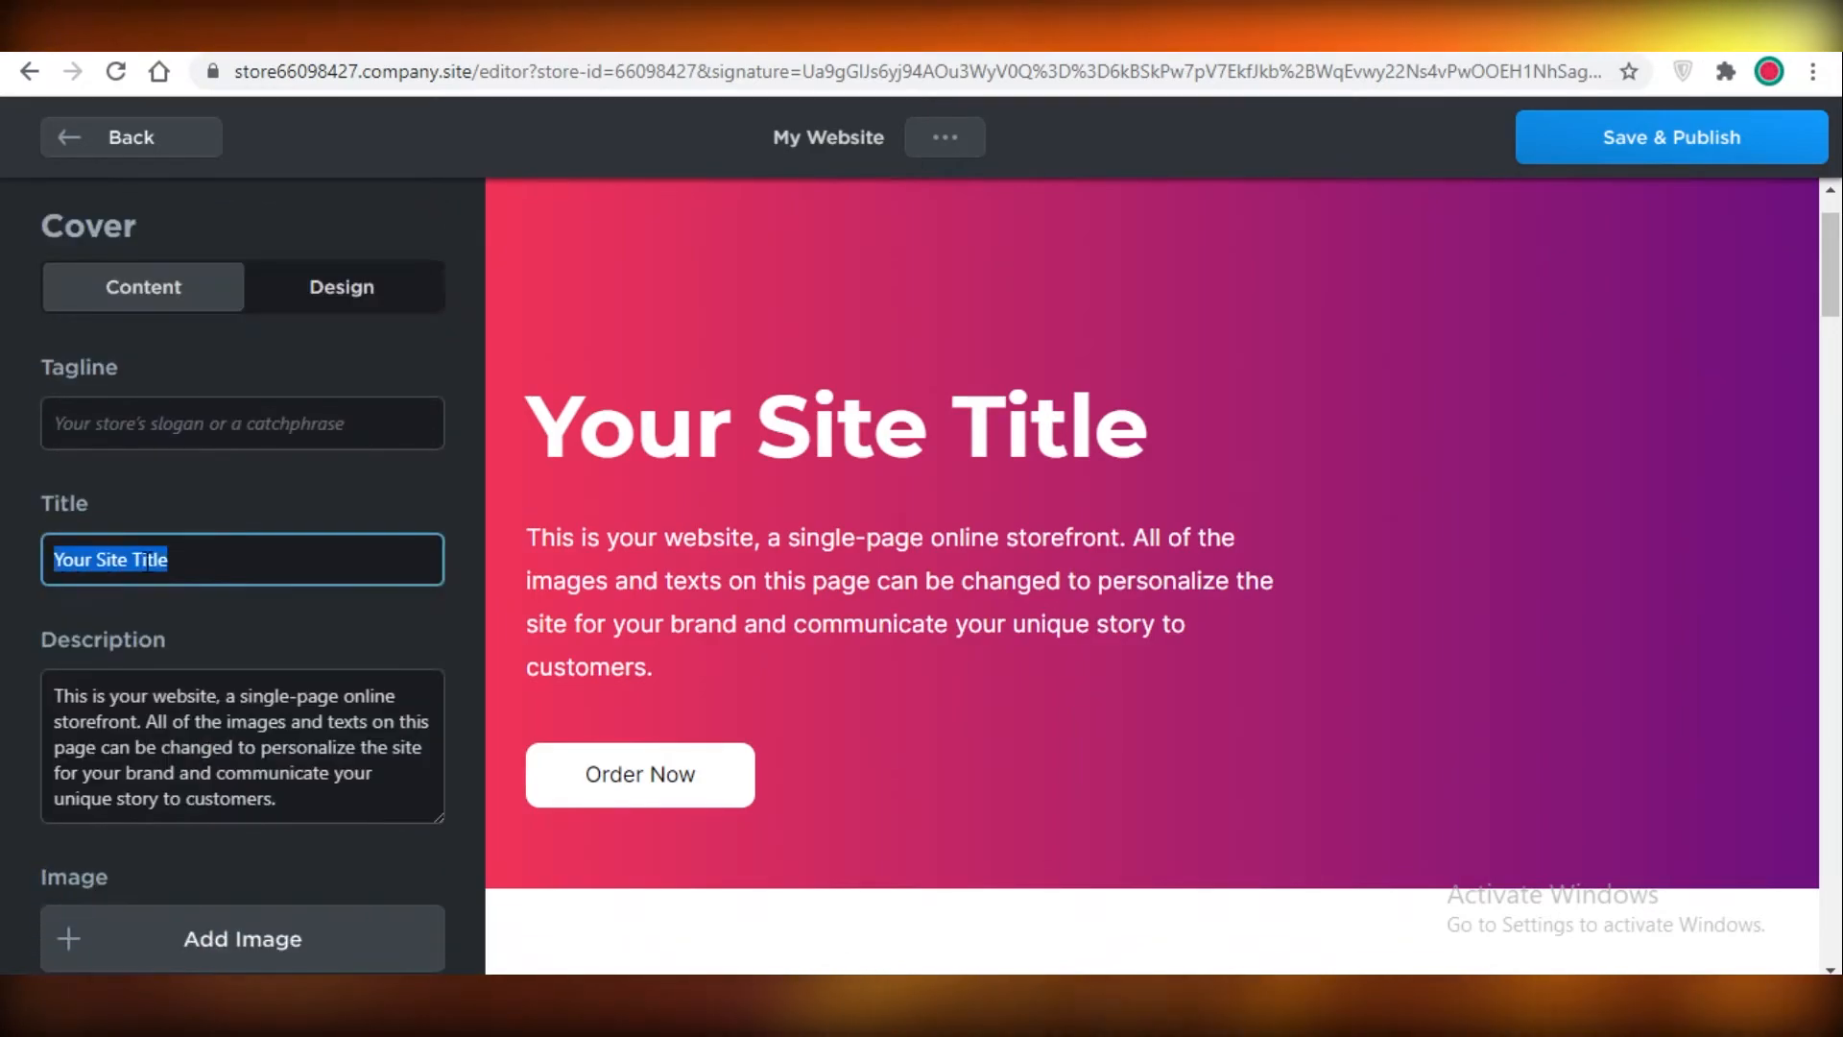
pyautogui.write('SCRUNCIES TO KEEP YOUR HAIR SOFT')
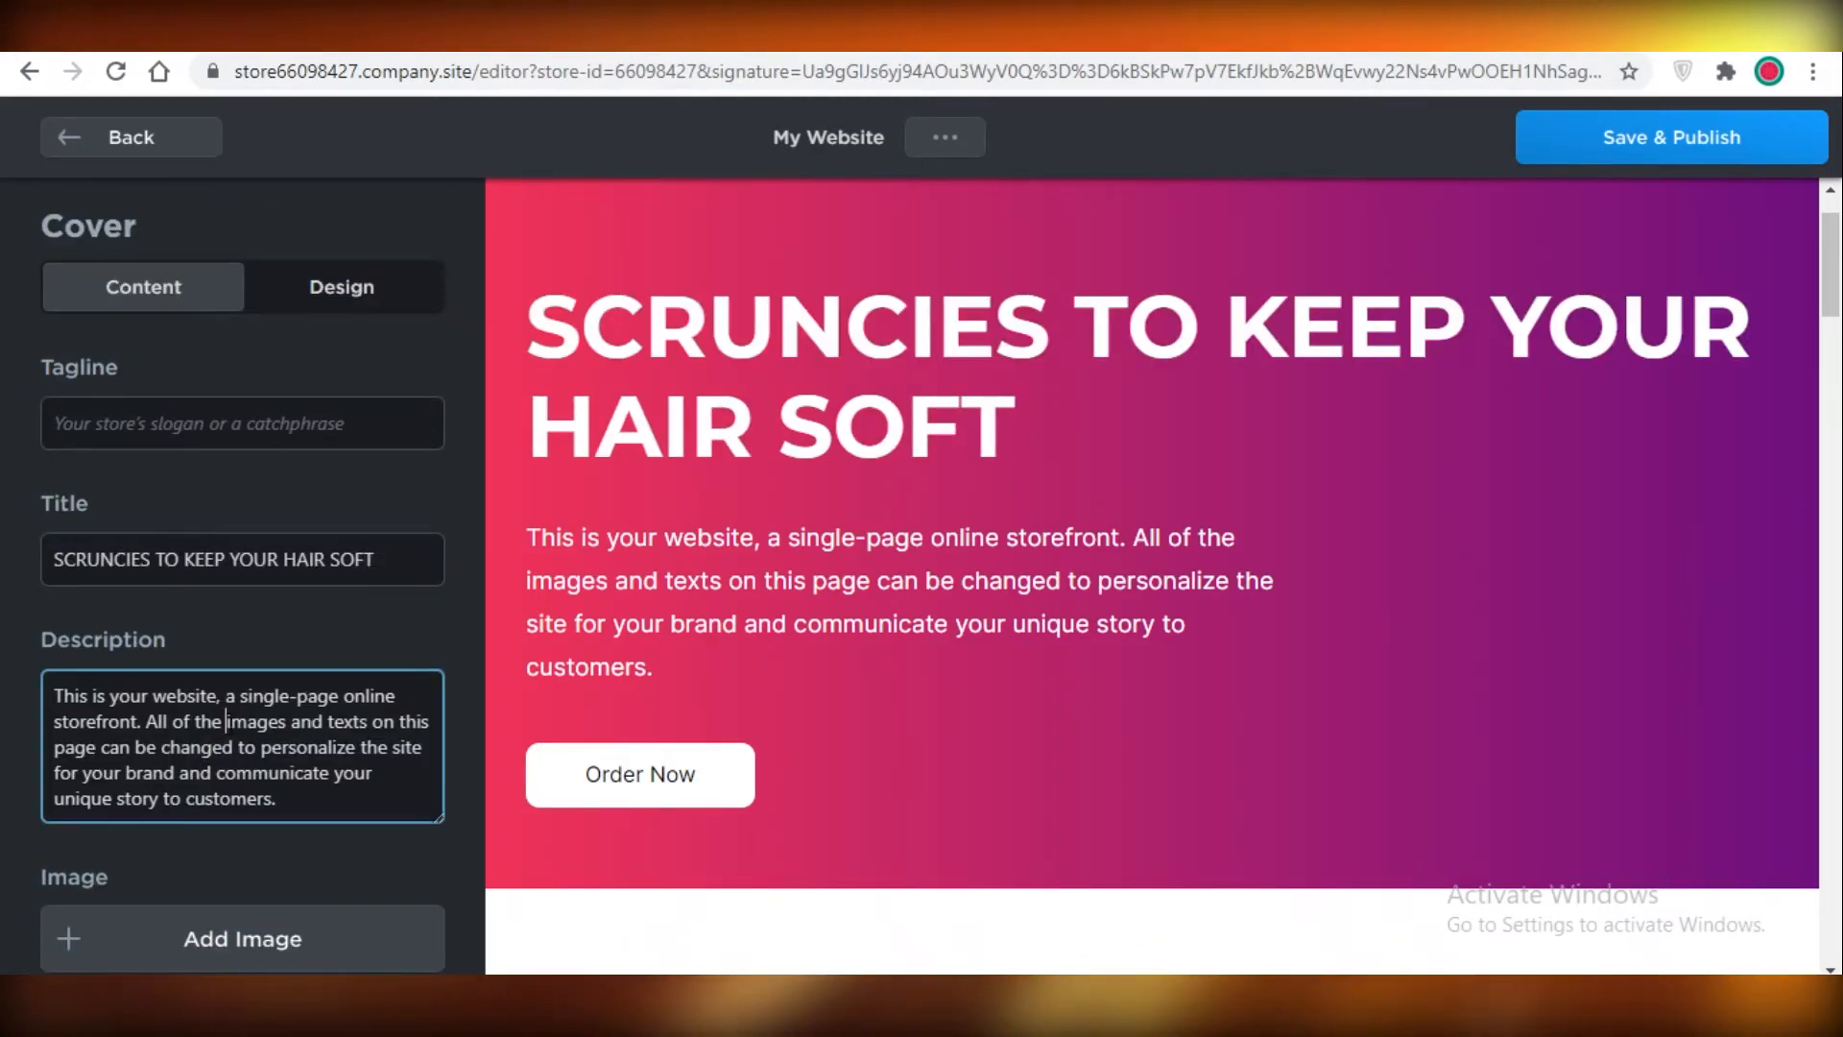
pyautogui.tripleClick(230, 722)
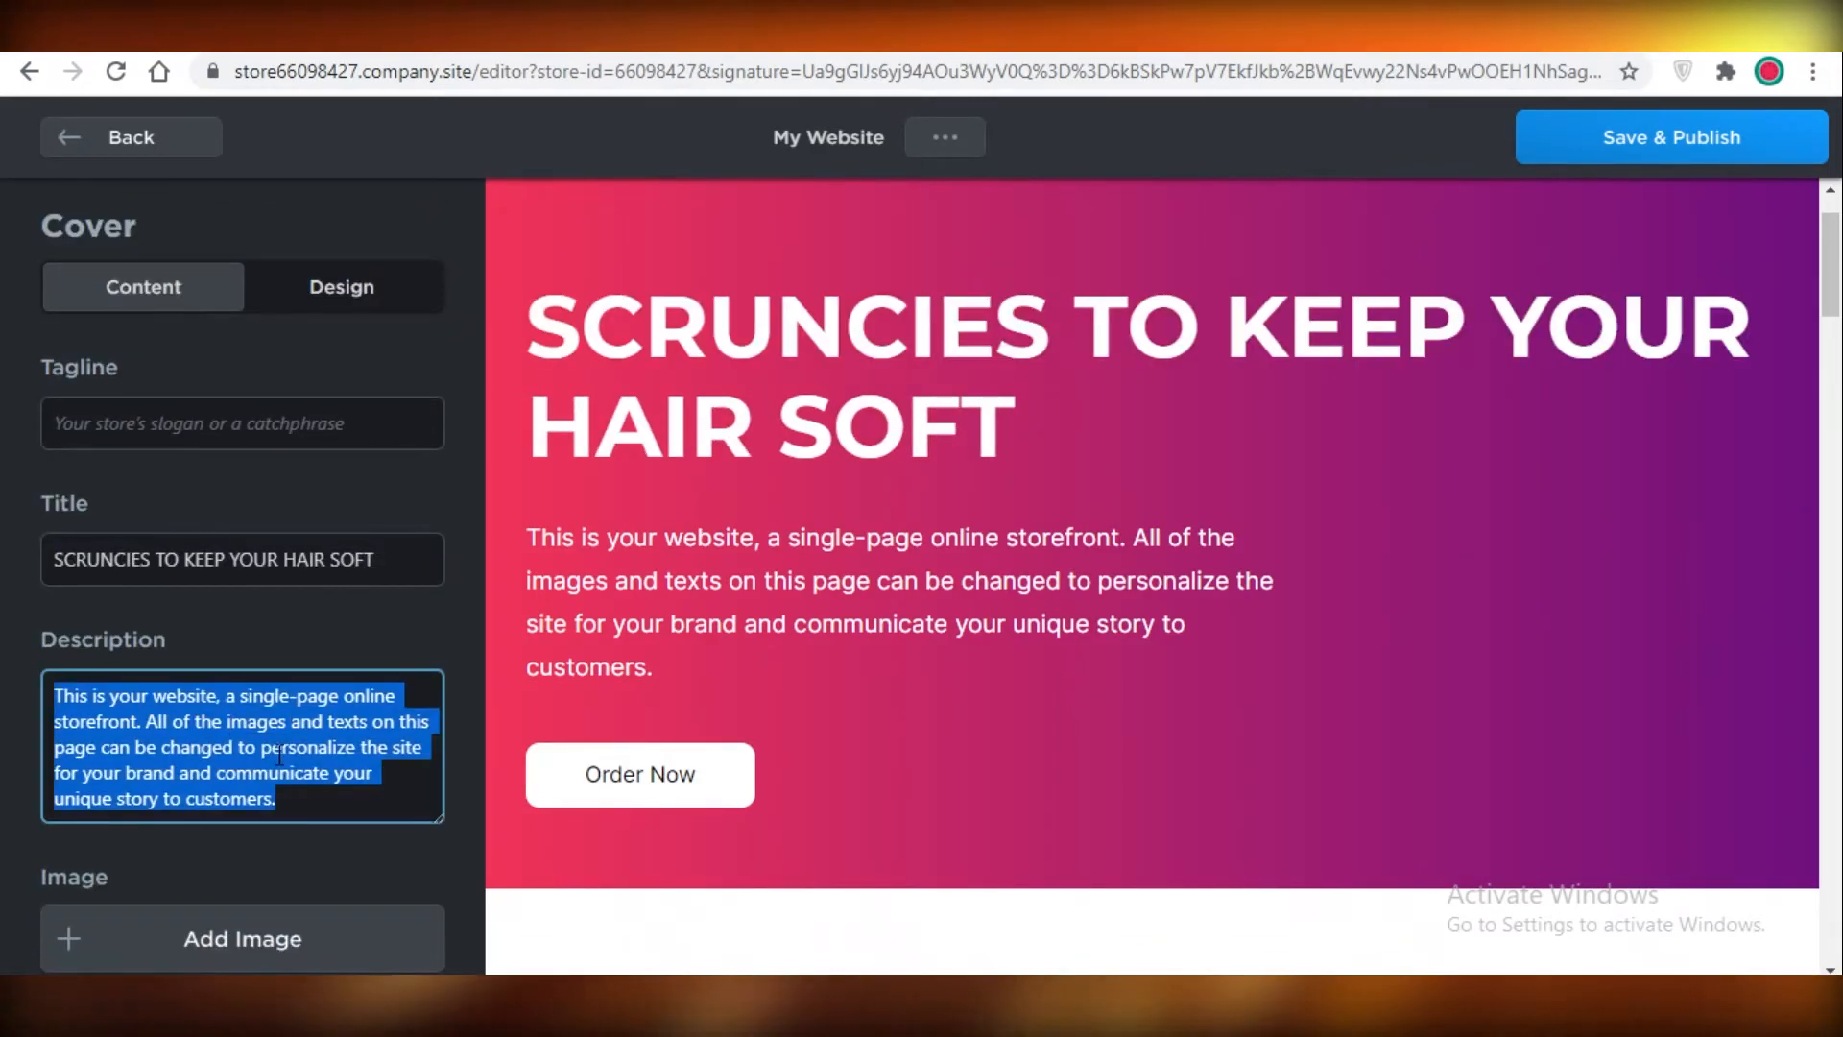
pyautogui.click(131, 137)
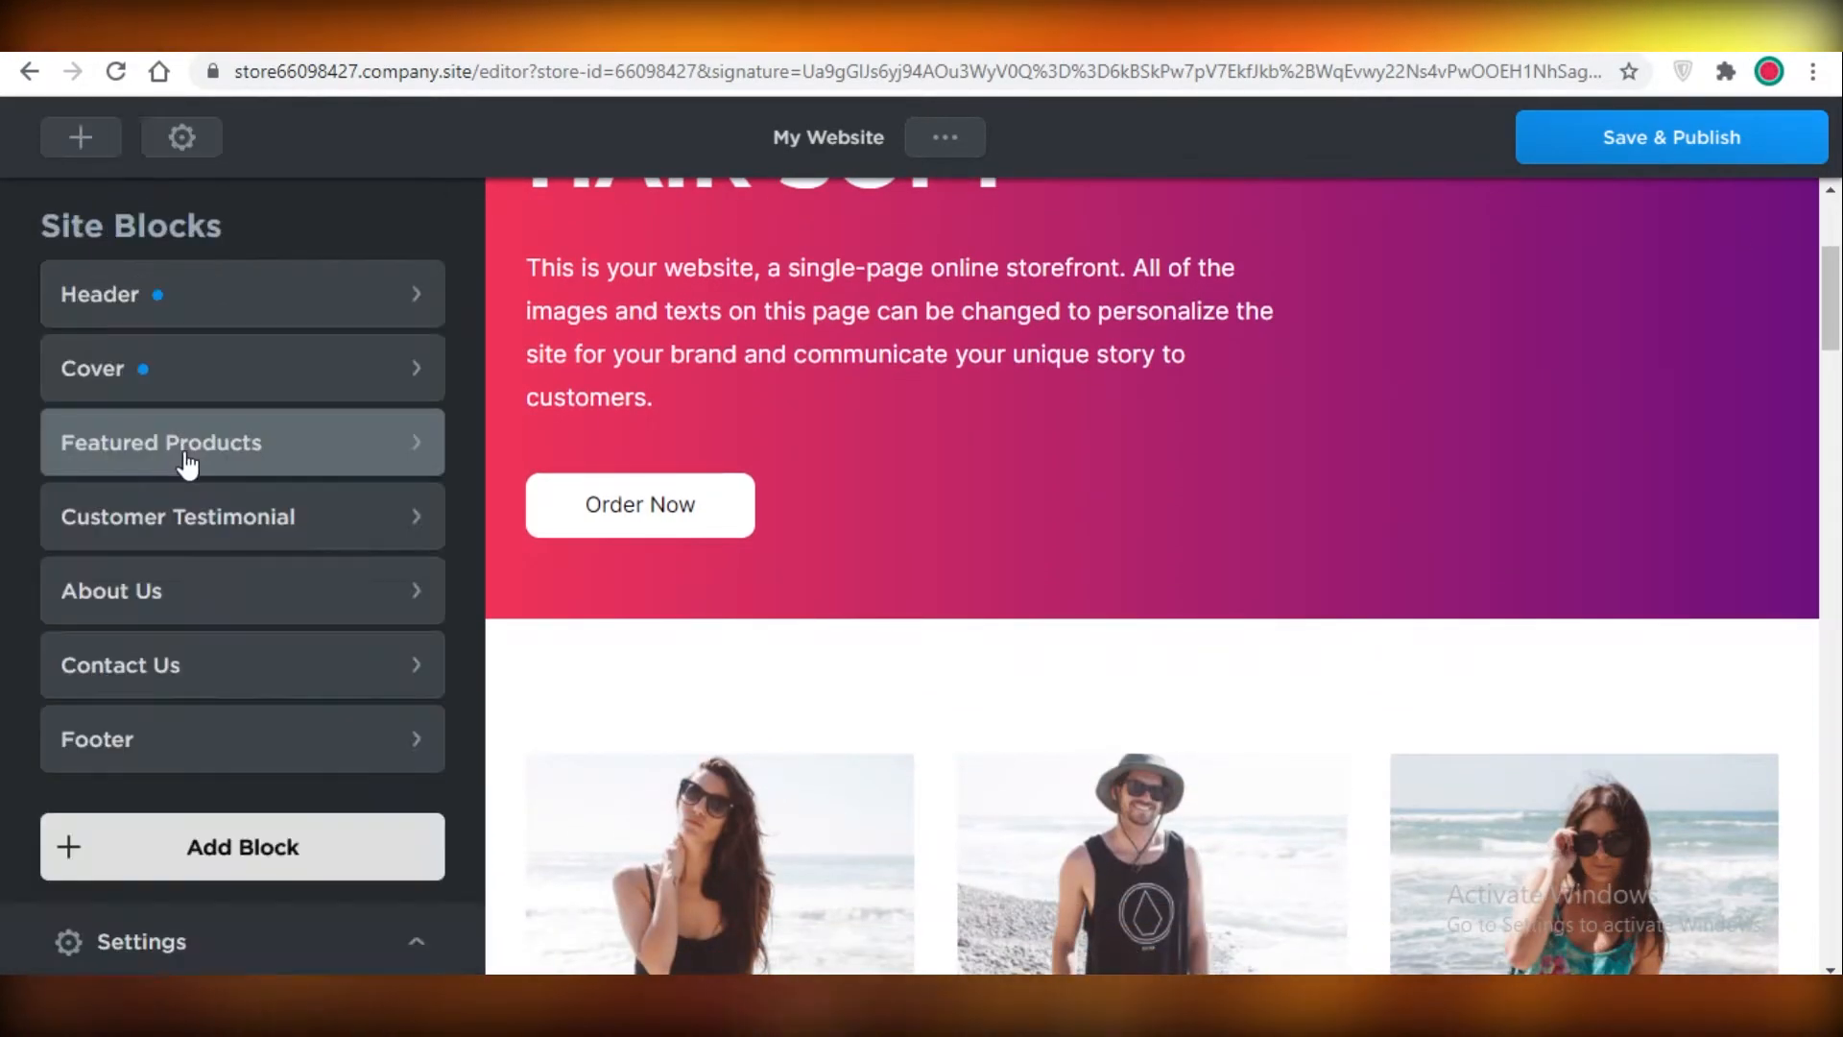
# Open the Featured Products block and examine the sample products and the updated page in the site preview.
pyautogui.click(186, 456)
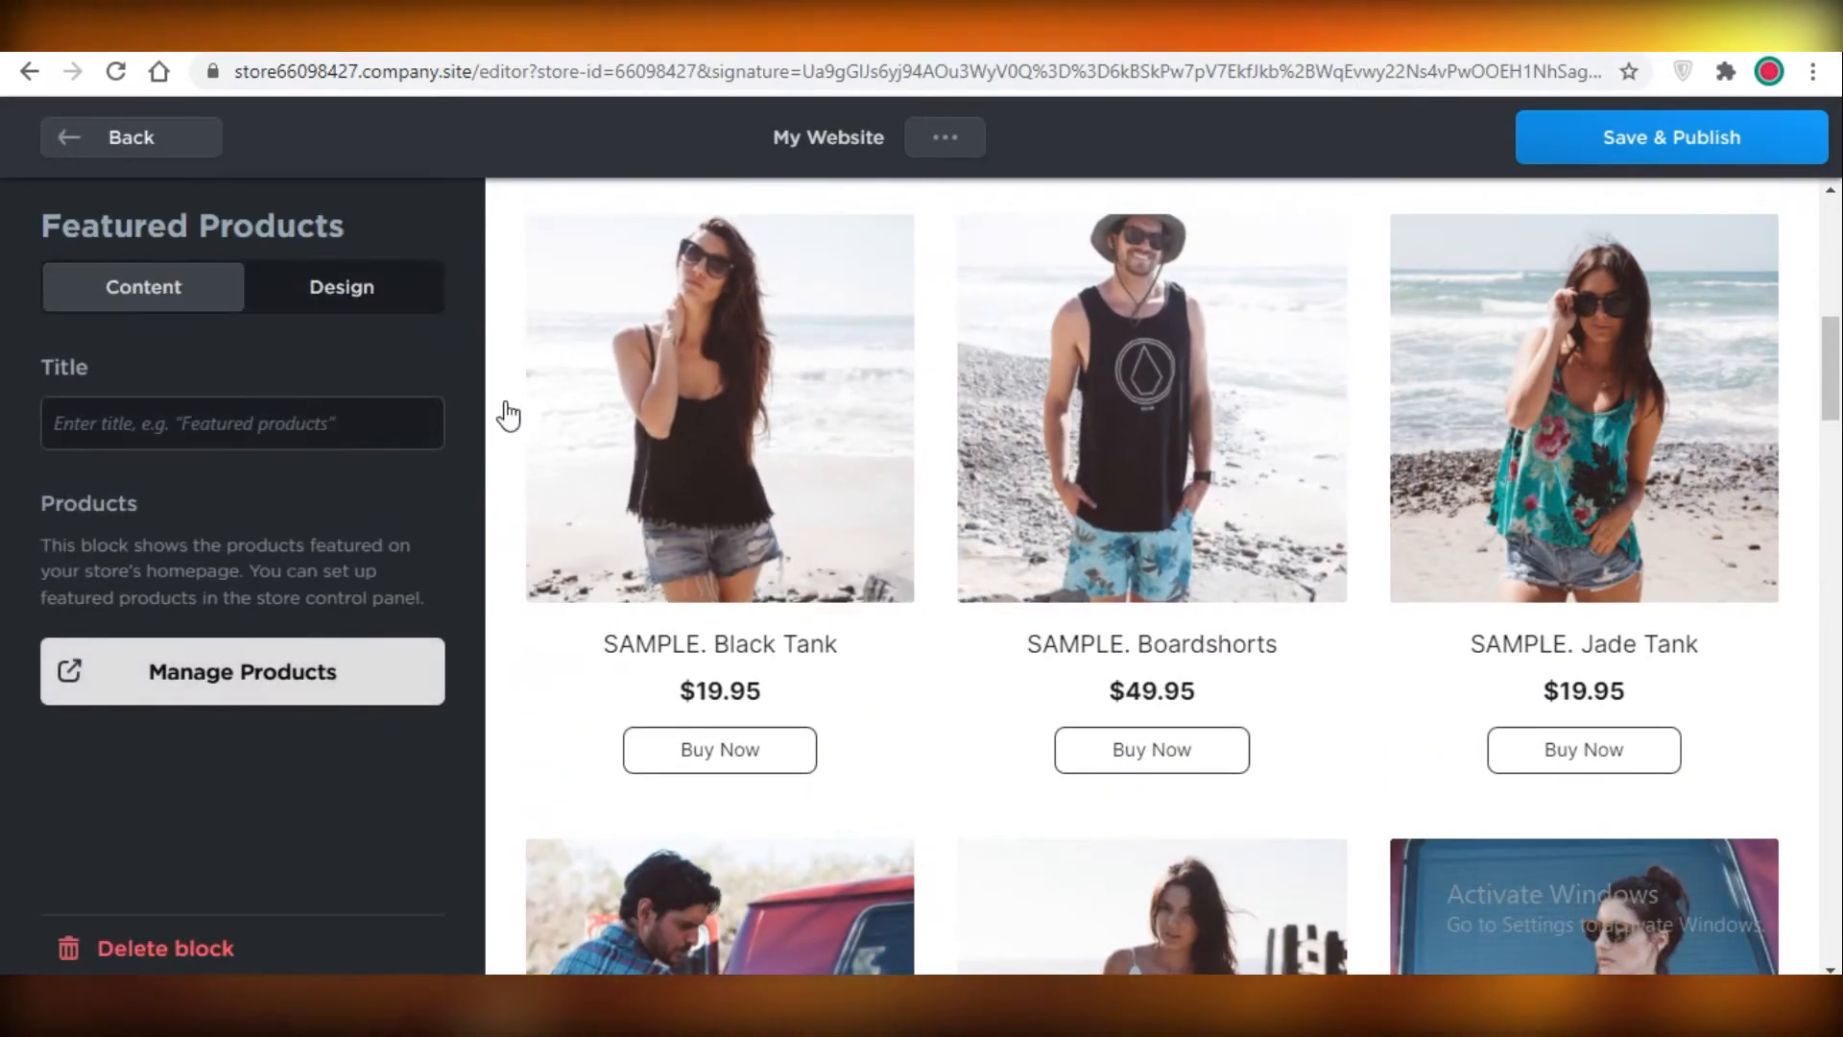
pyautogui.scroll(-6, 1157, 357)
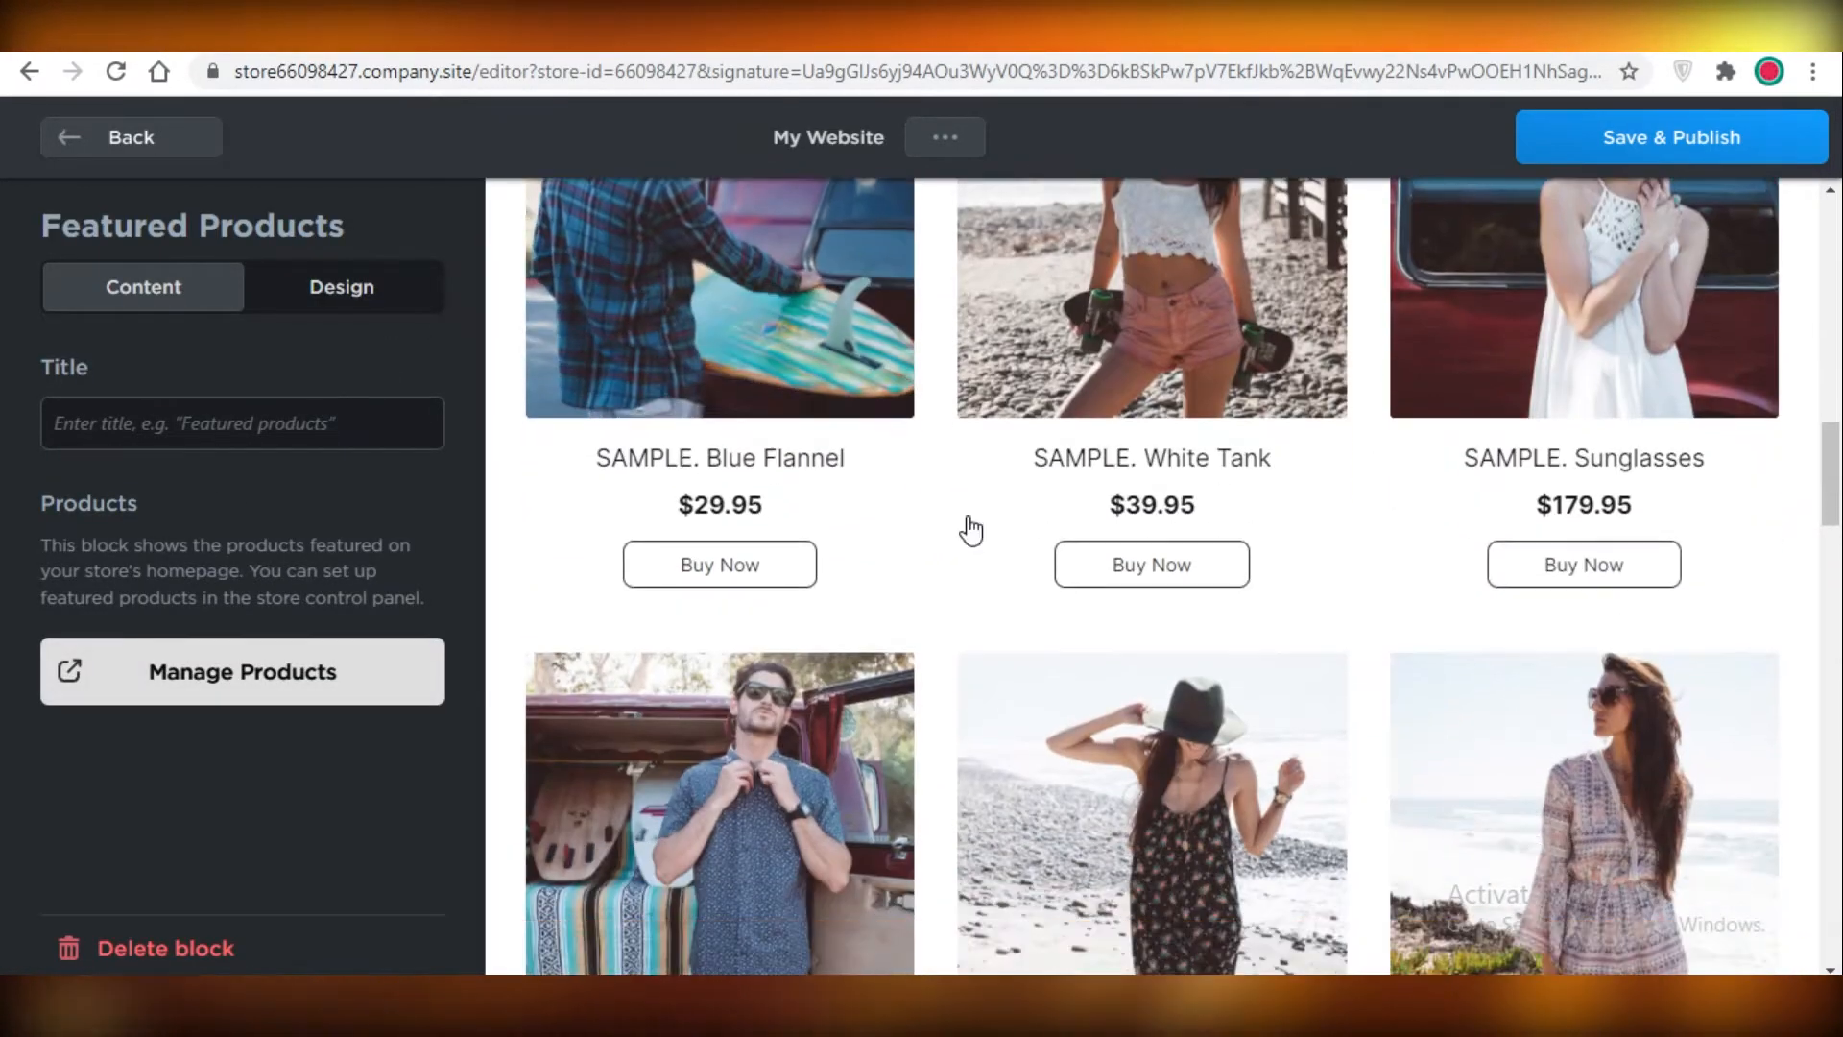
pyautogui.scroll(13, 970, 528)
pyautogui.scroll(-10, 836, 425)
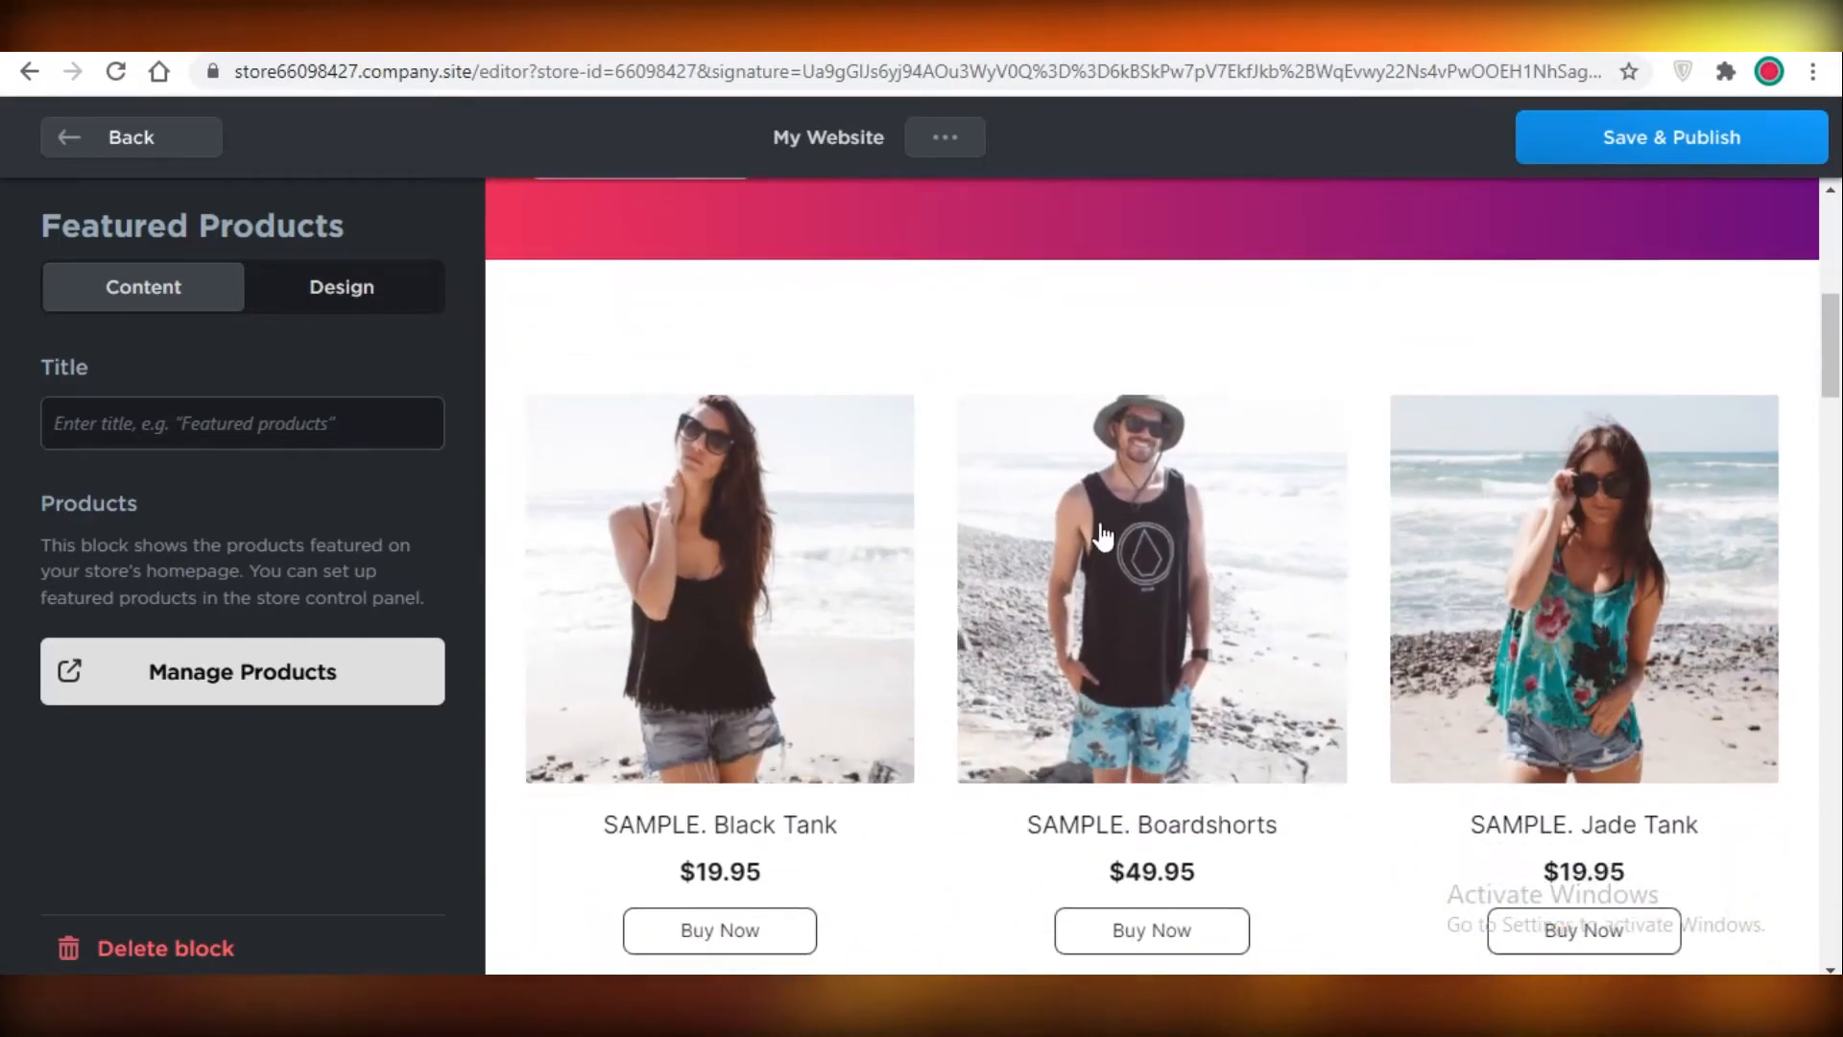
pyautogui.scroll(7, 732, 645)
pyautogui.scroll(-9, 711, 823)
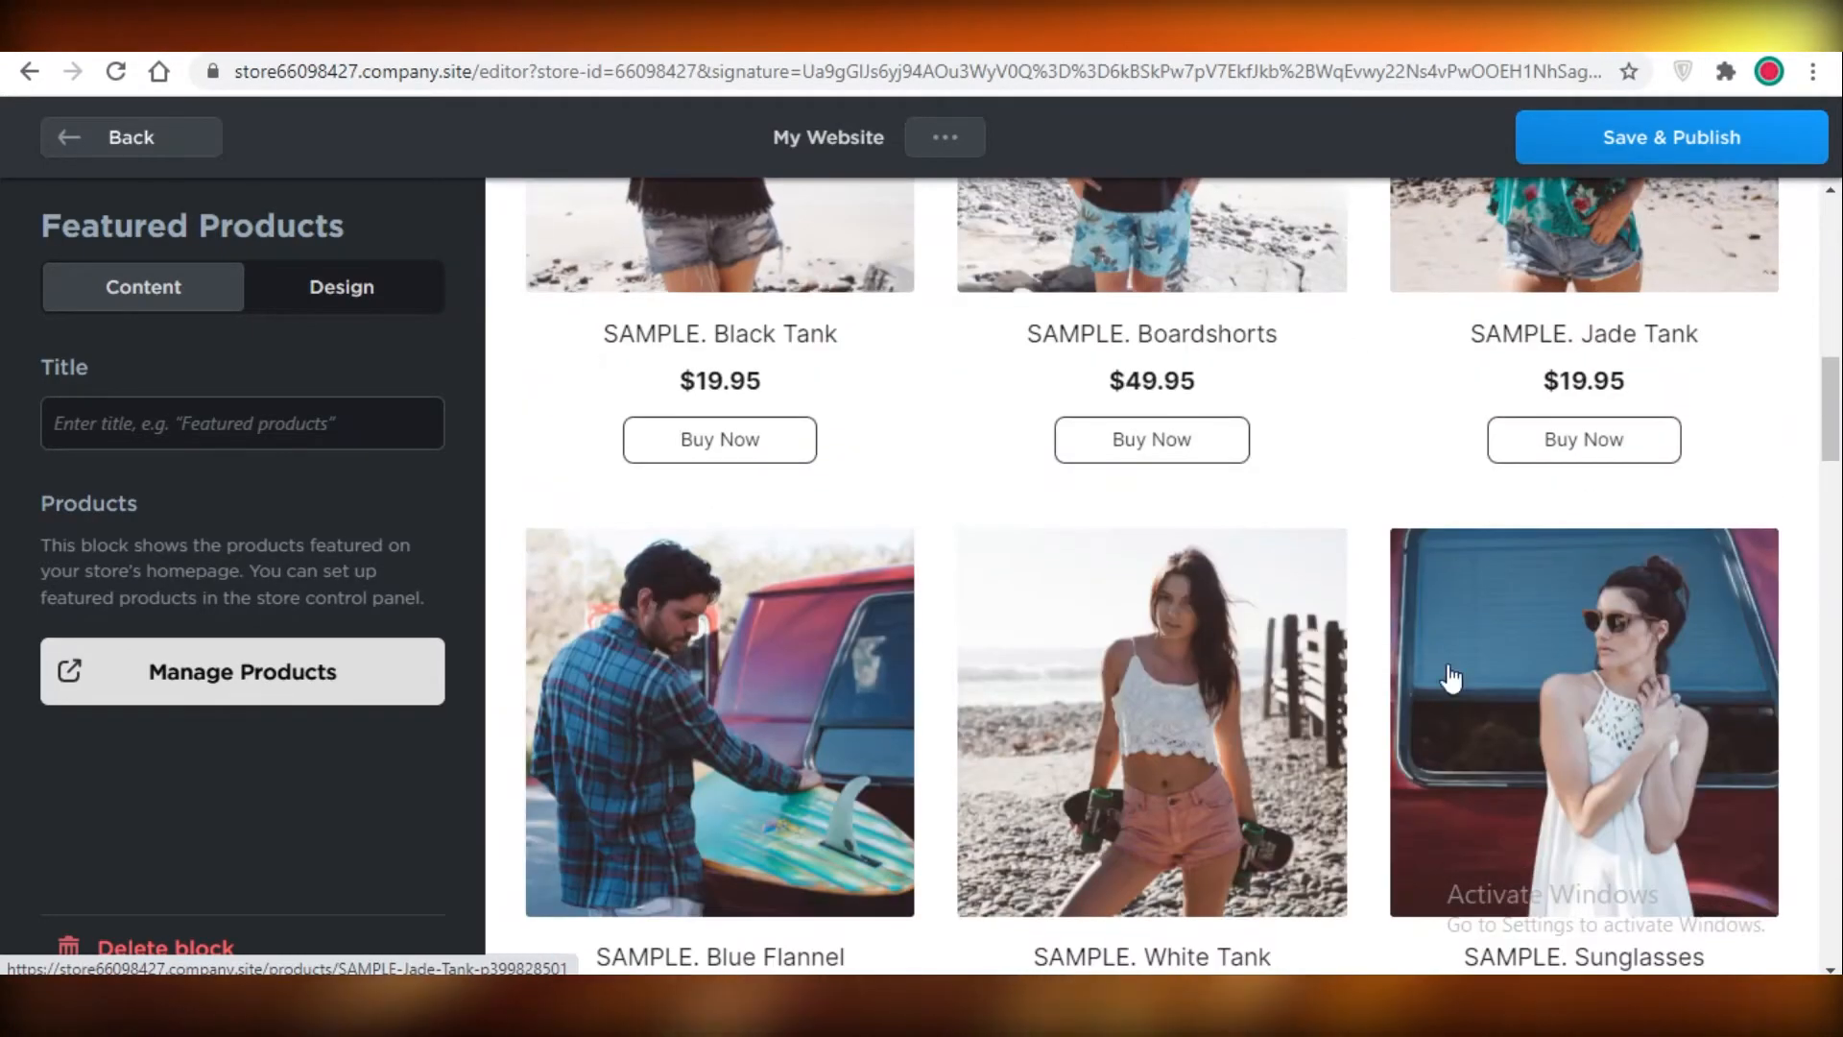
pyautogui.scroll(-4, 411, 490)
pyautogui.scroll(-3, 362, 683)
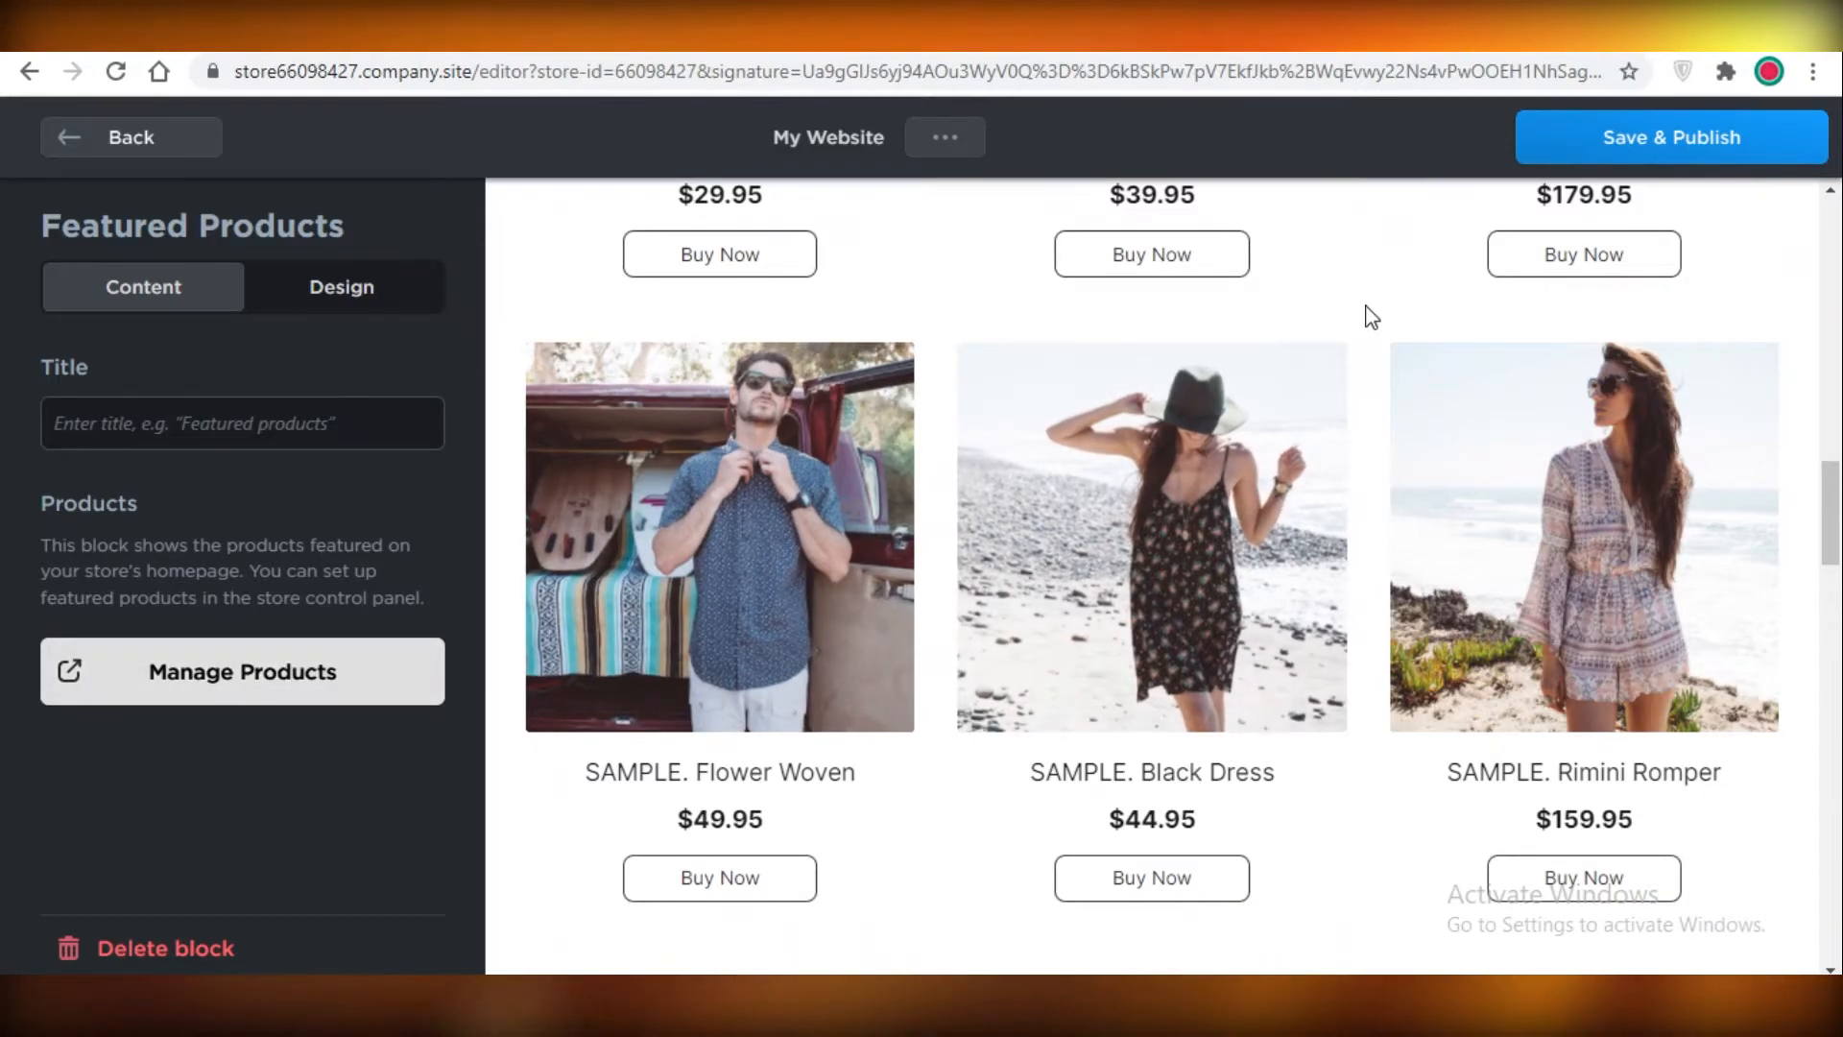
pyautogui.scroll(15, 1651, 544)
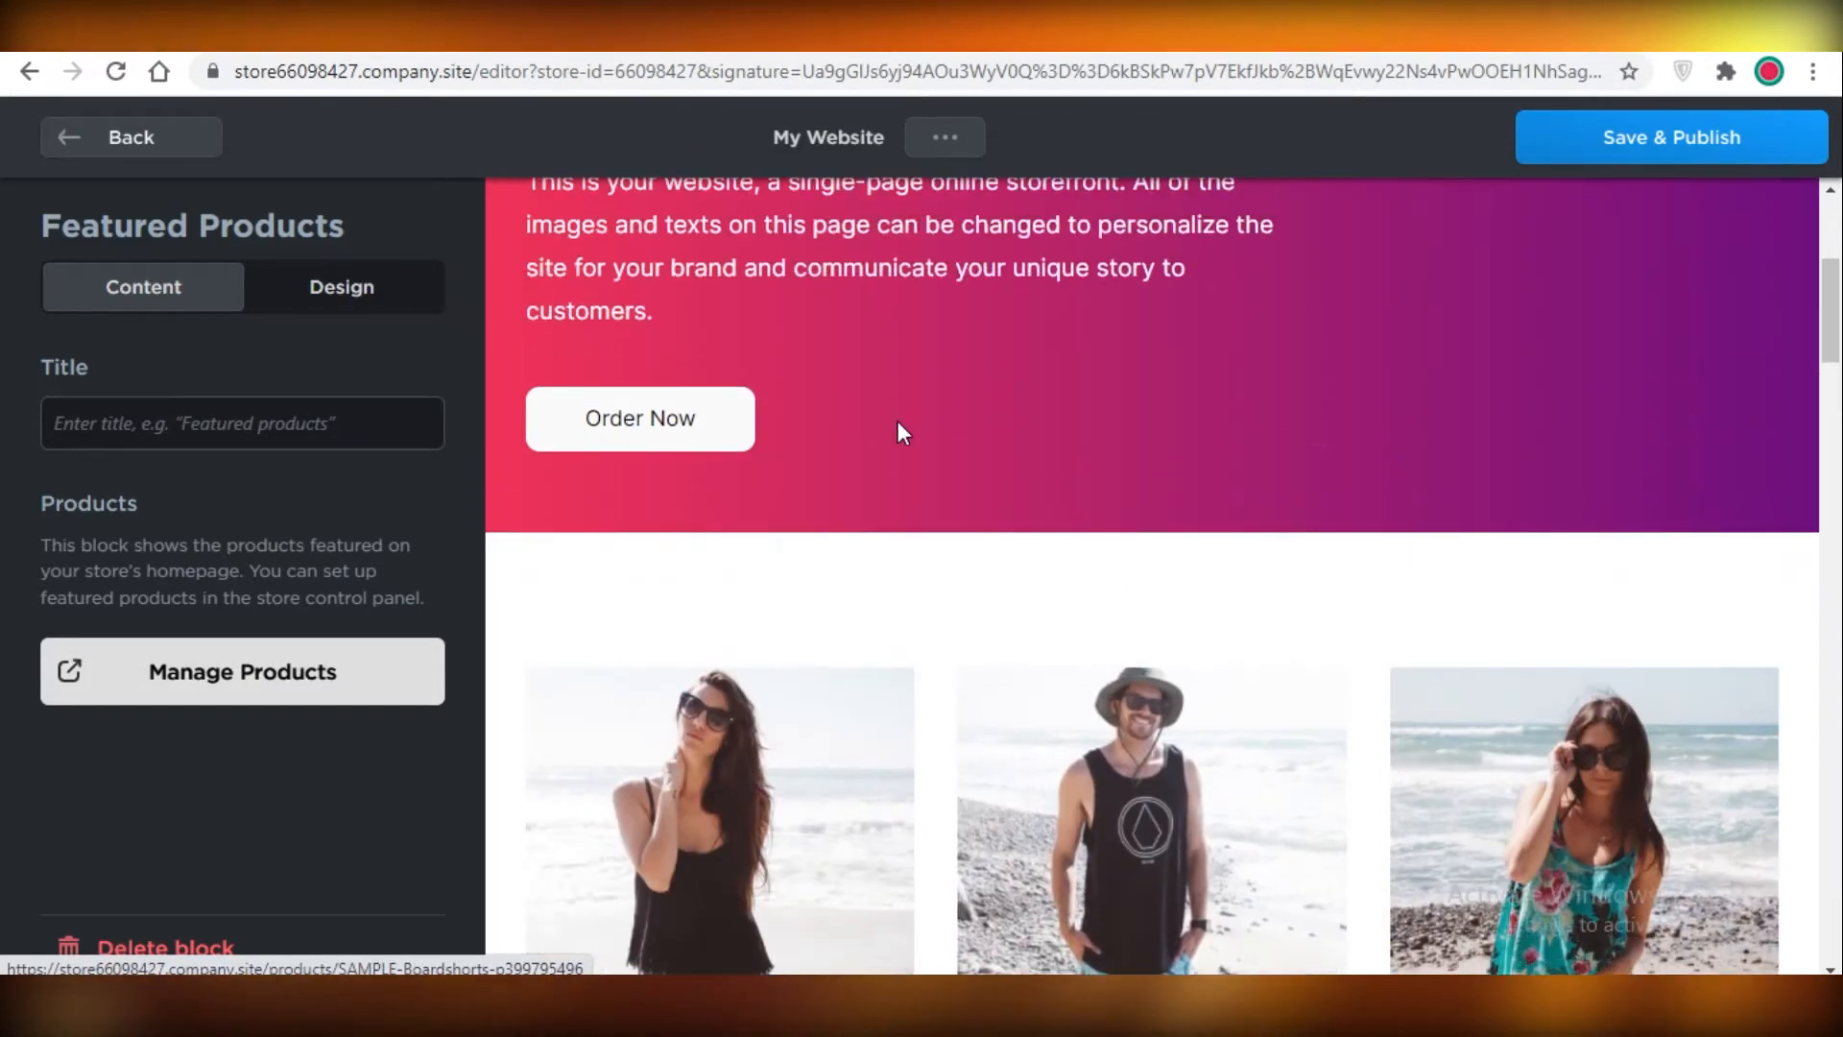
pyautogui.scroll(-8, 1473, 378)
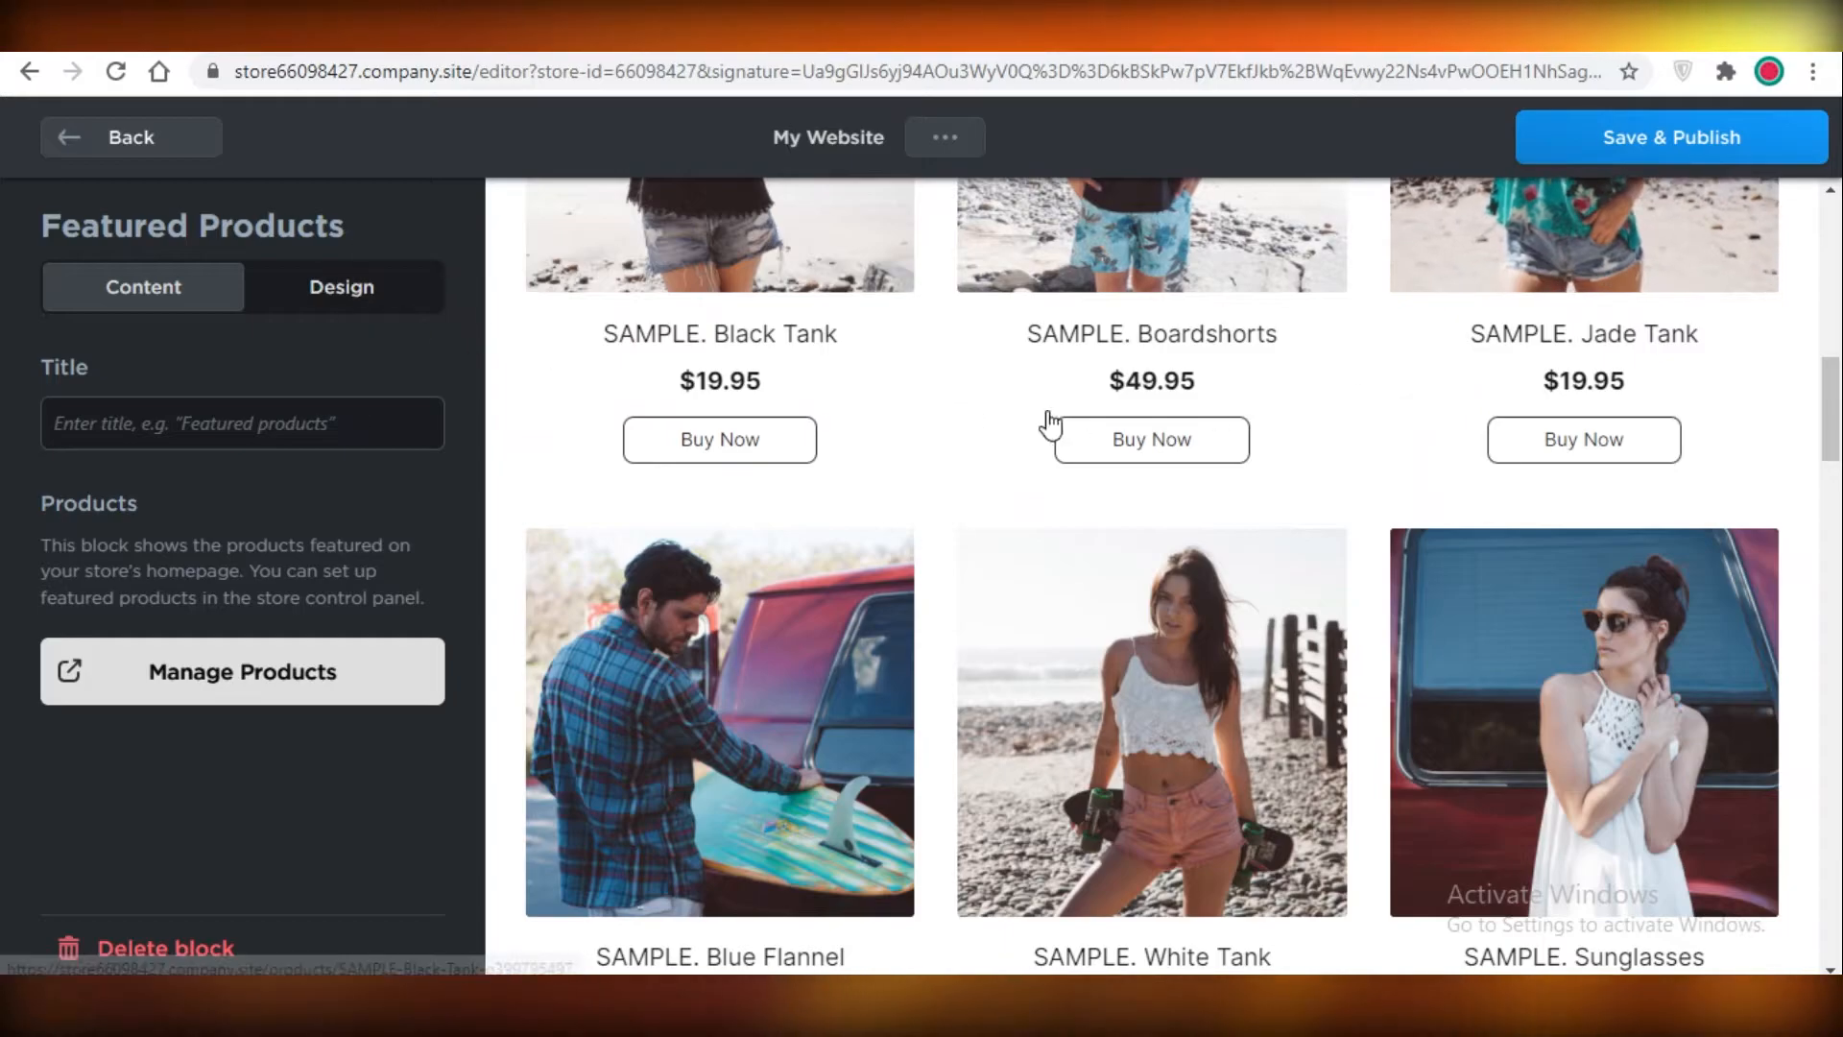
pyautogui.scroll(12, 1477, 240)
pyautogui.scroll(2, 1476, 240)
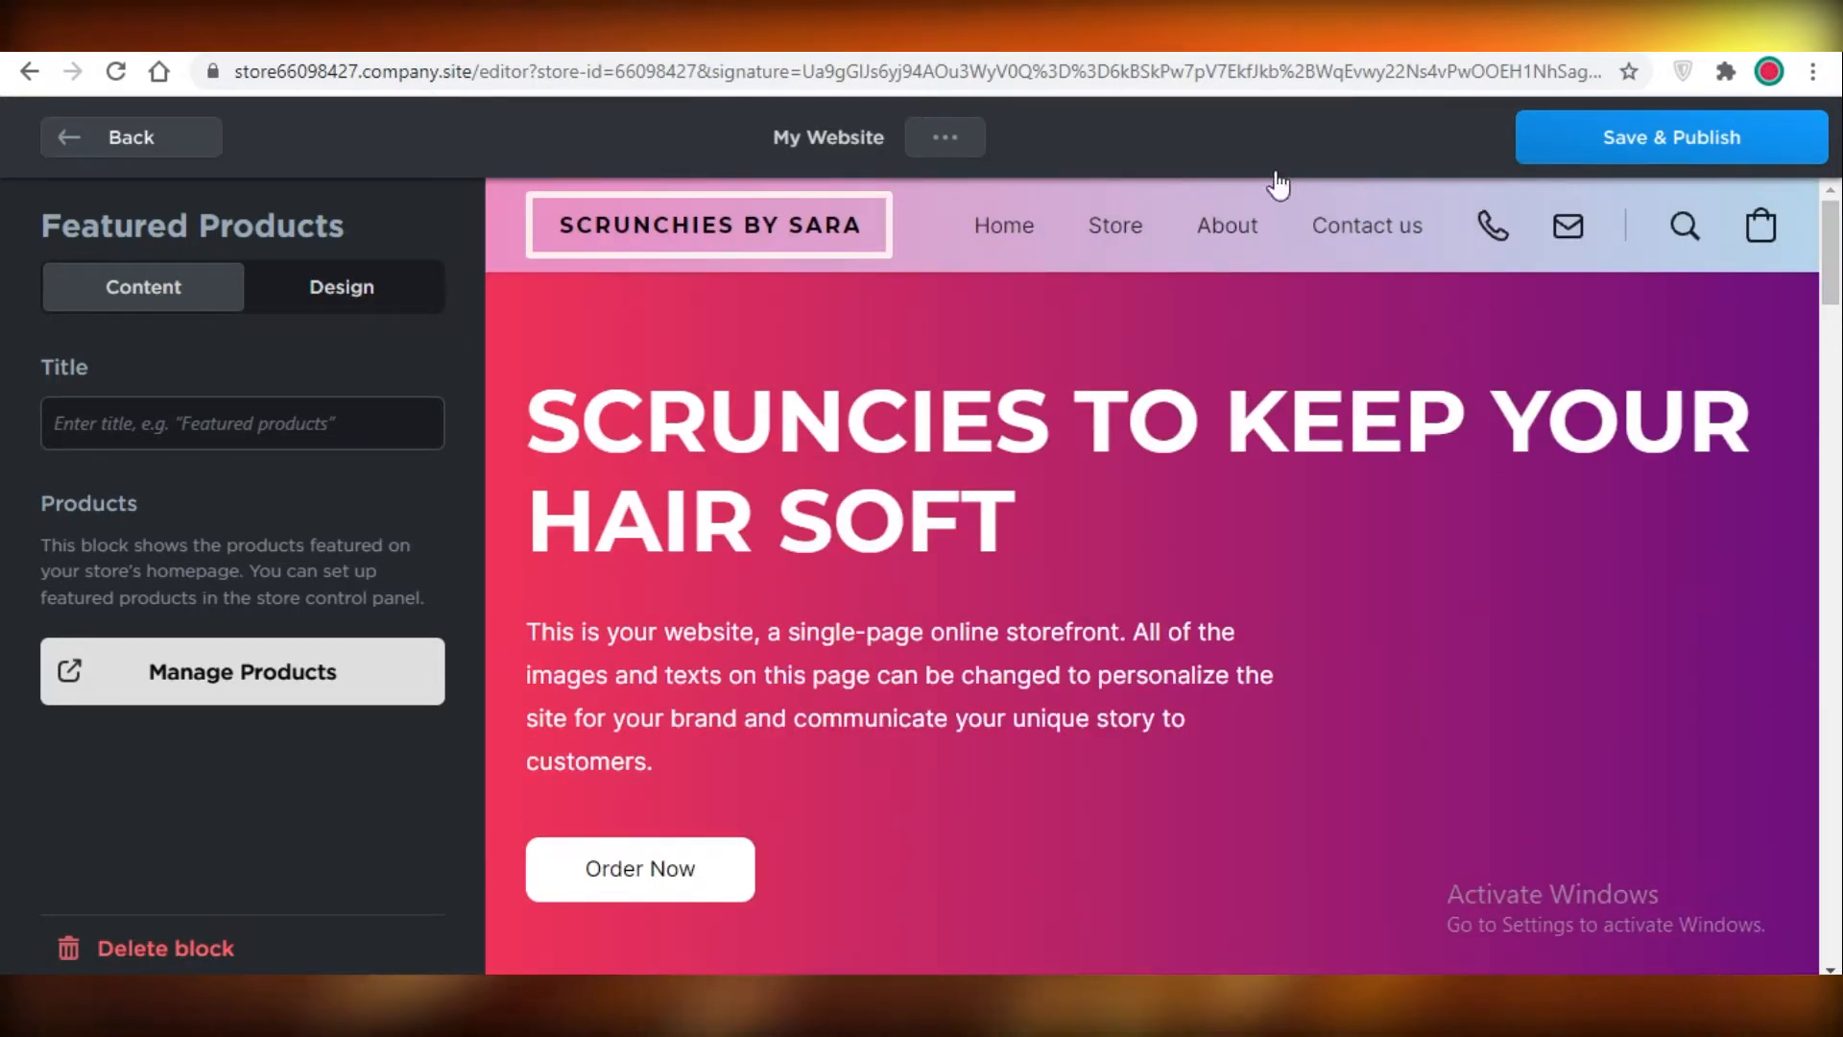
# Leave the Featured Products block and publish the website changes.
pyautogui.click(144, 141)
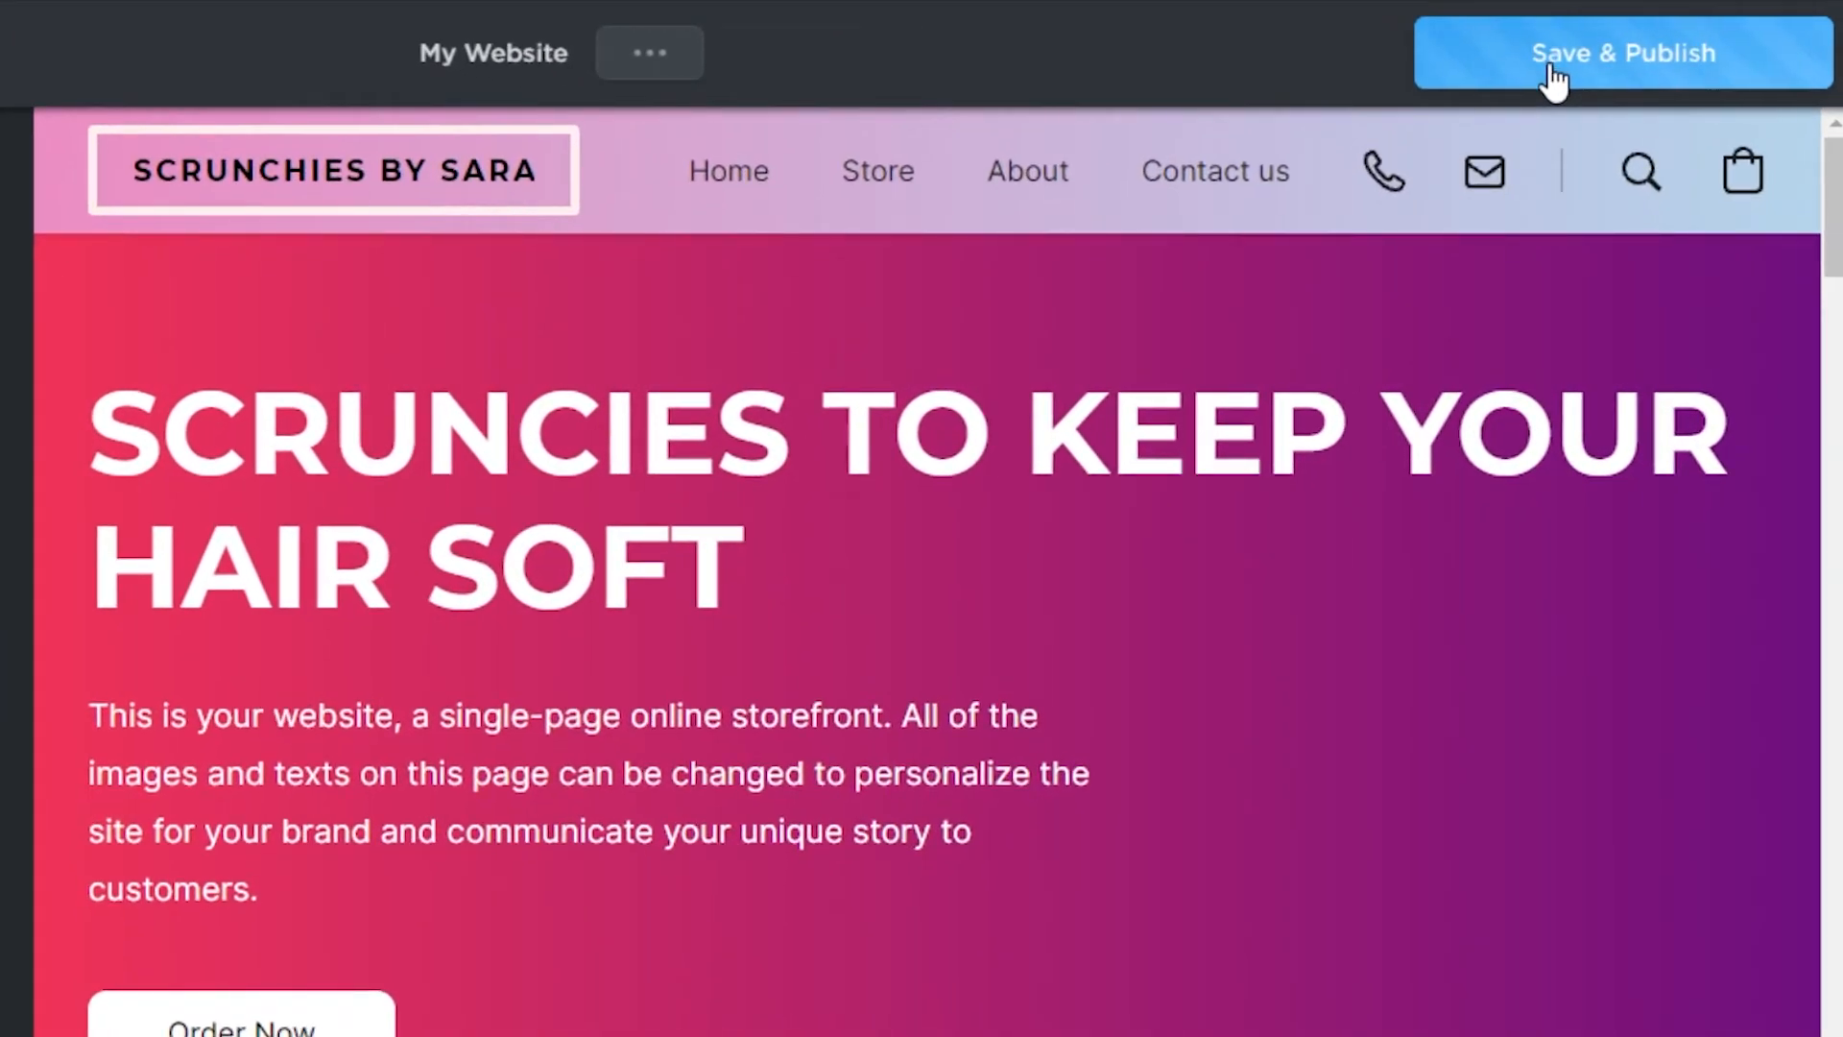
pyautogui.click(1590, 114)
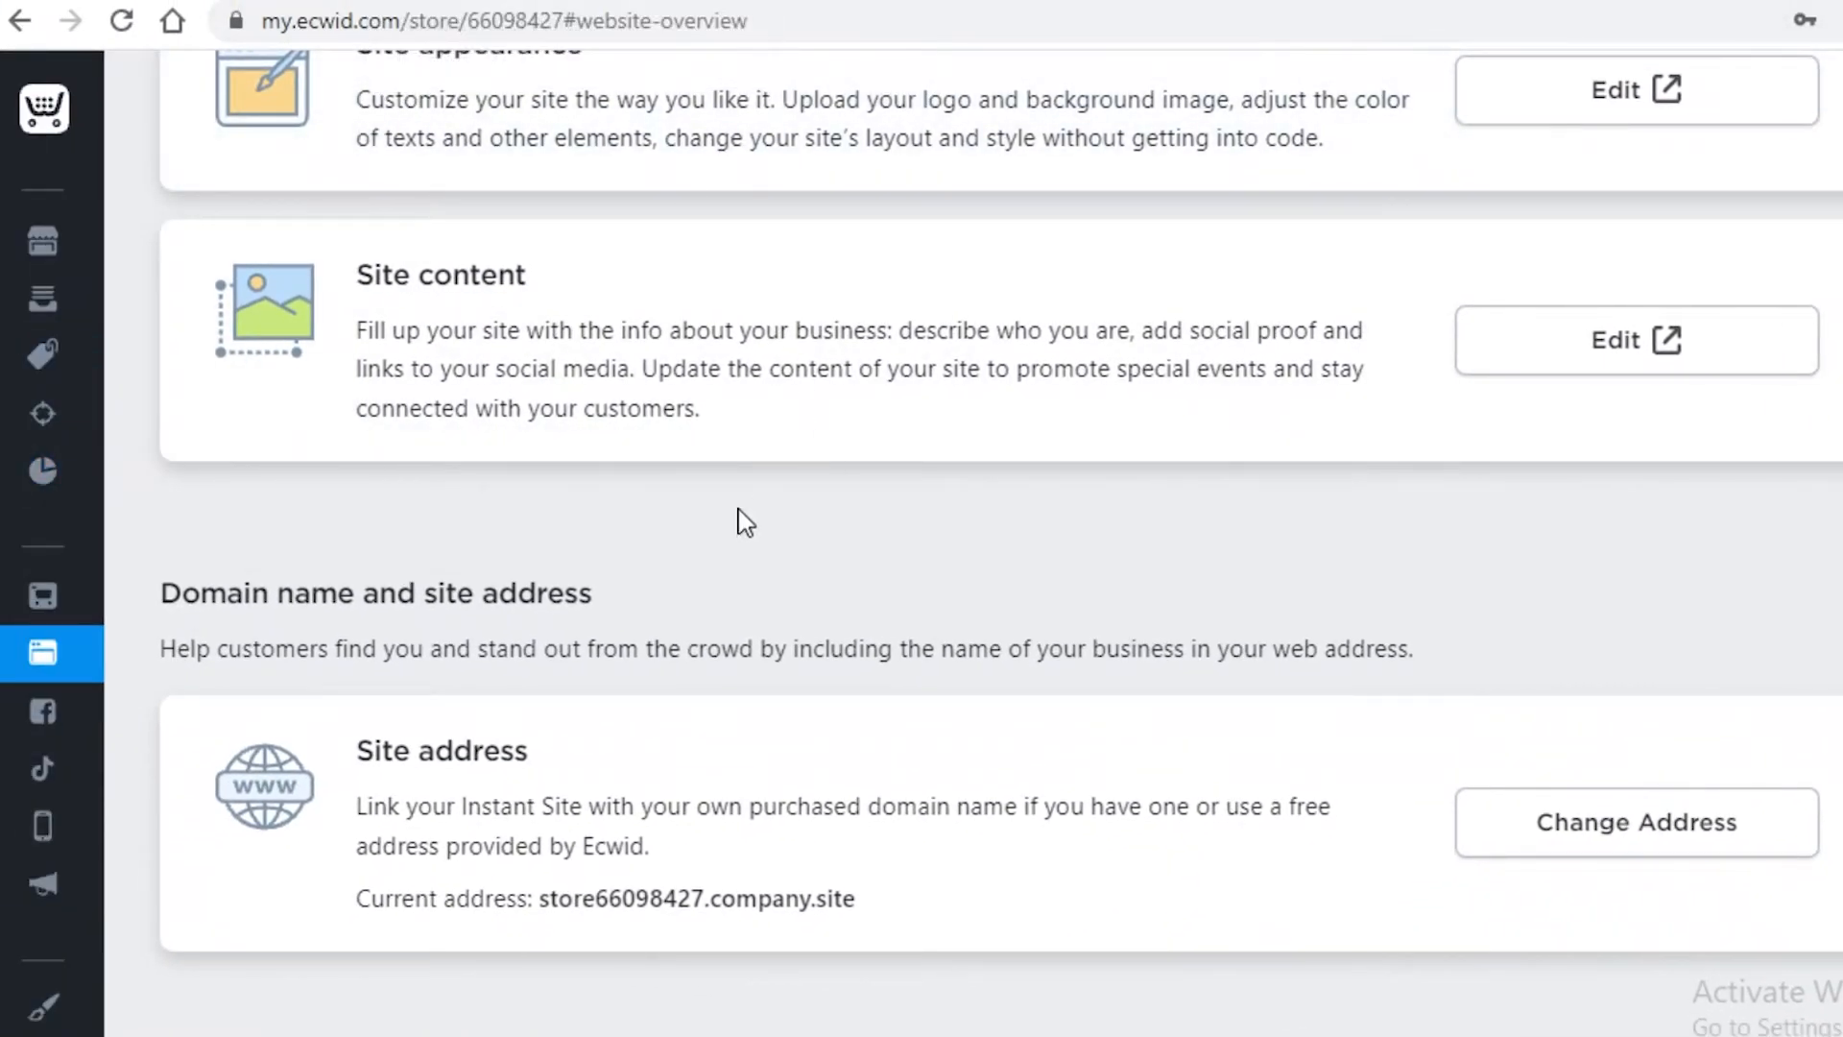
# Open the product list of the store catalog in the control panel and look through the sample products.
pyautogui.moveTo(68, 325)
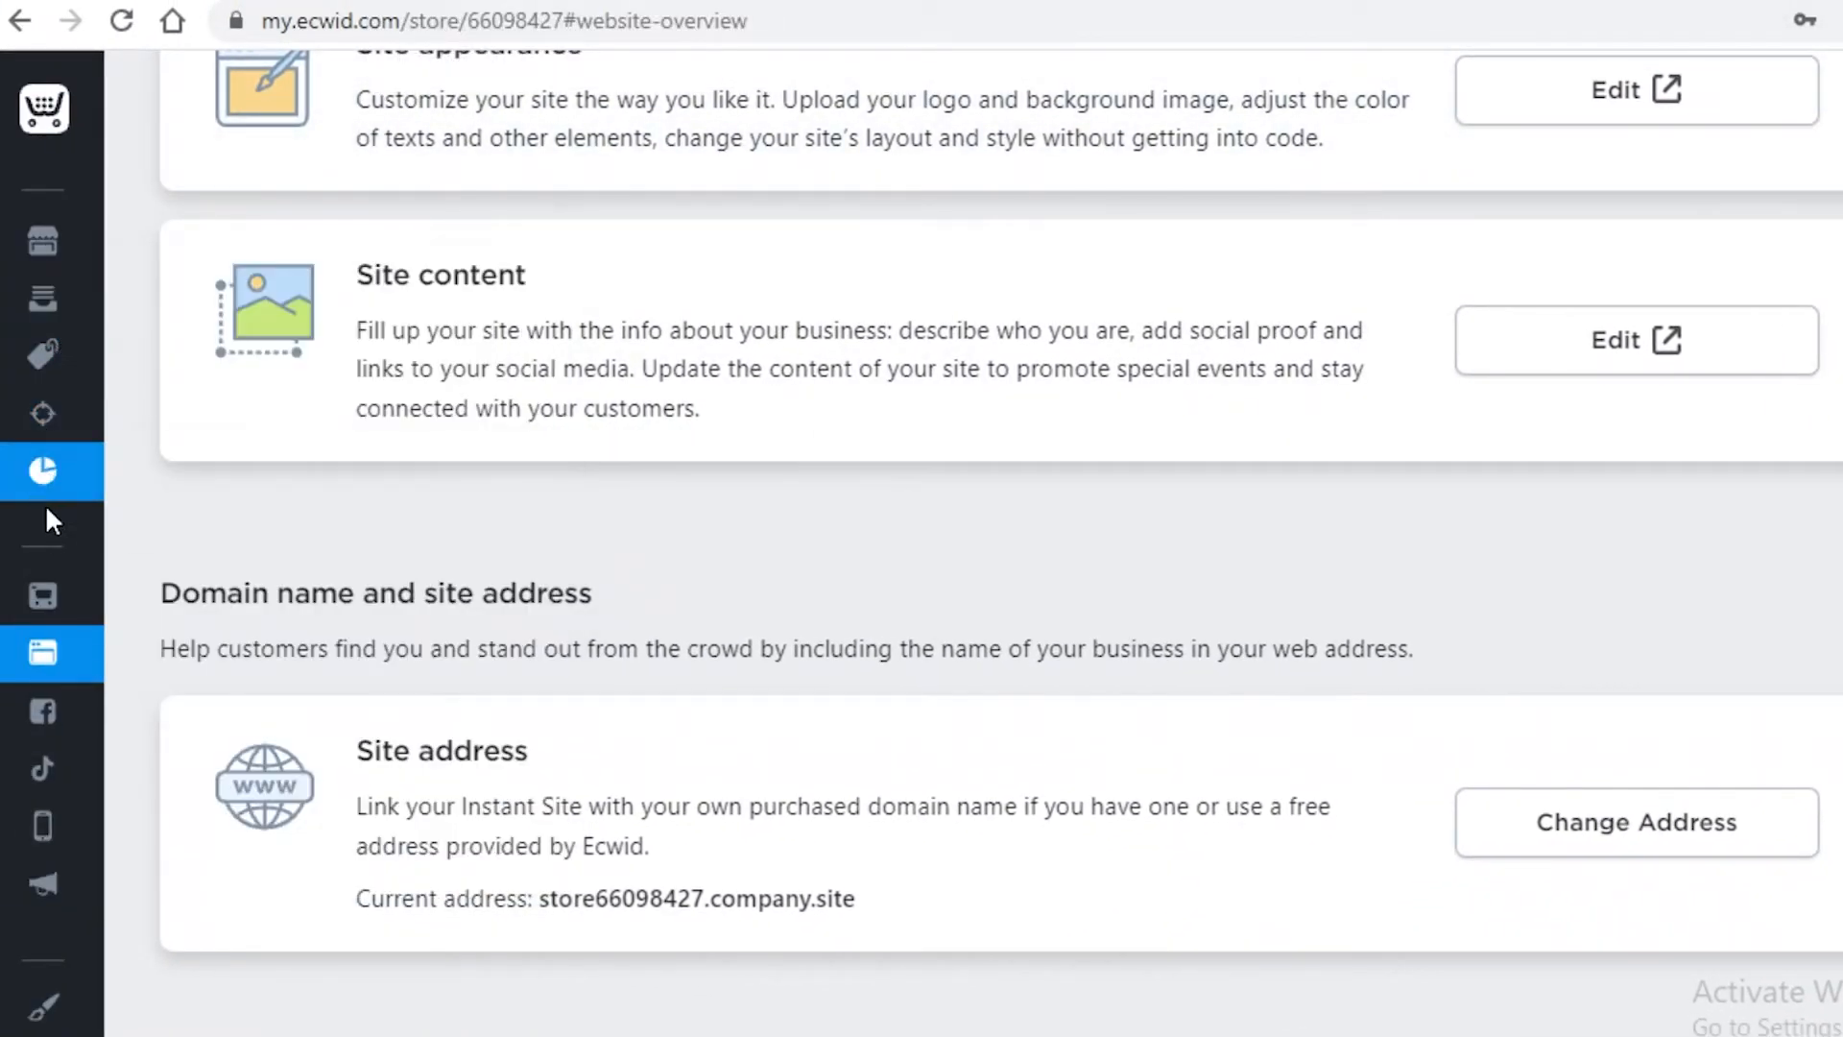
pyautogui.moveTo(59, 380)
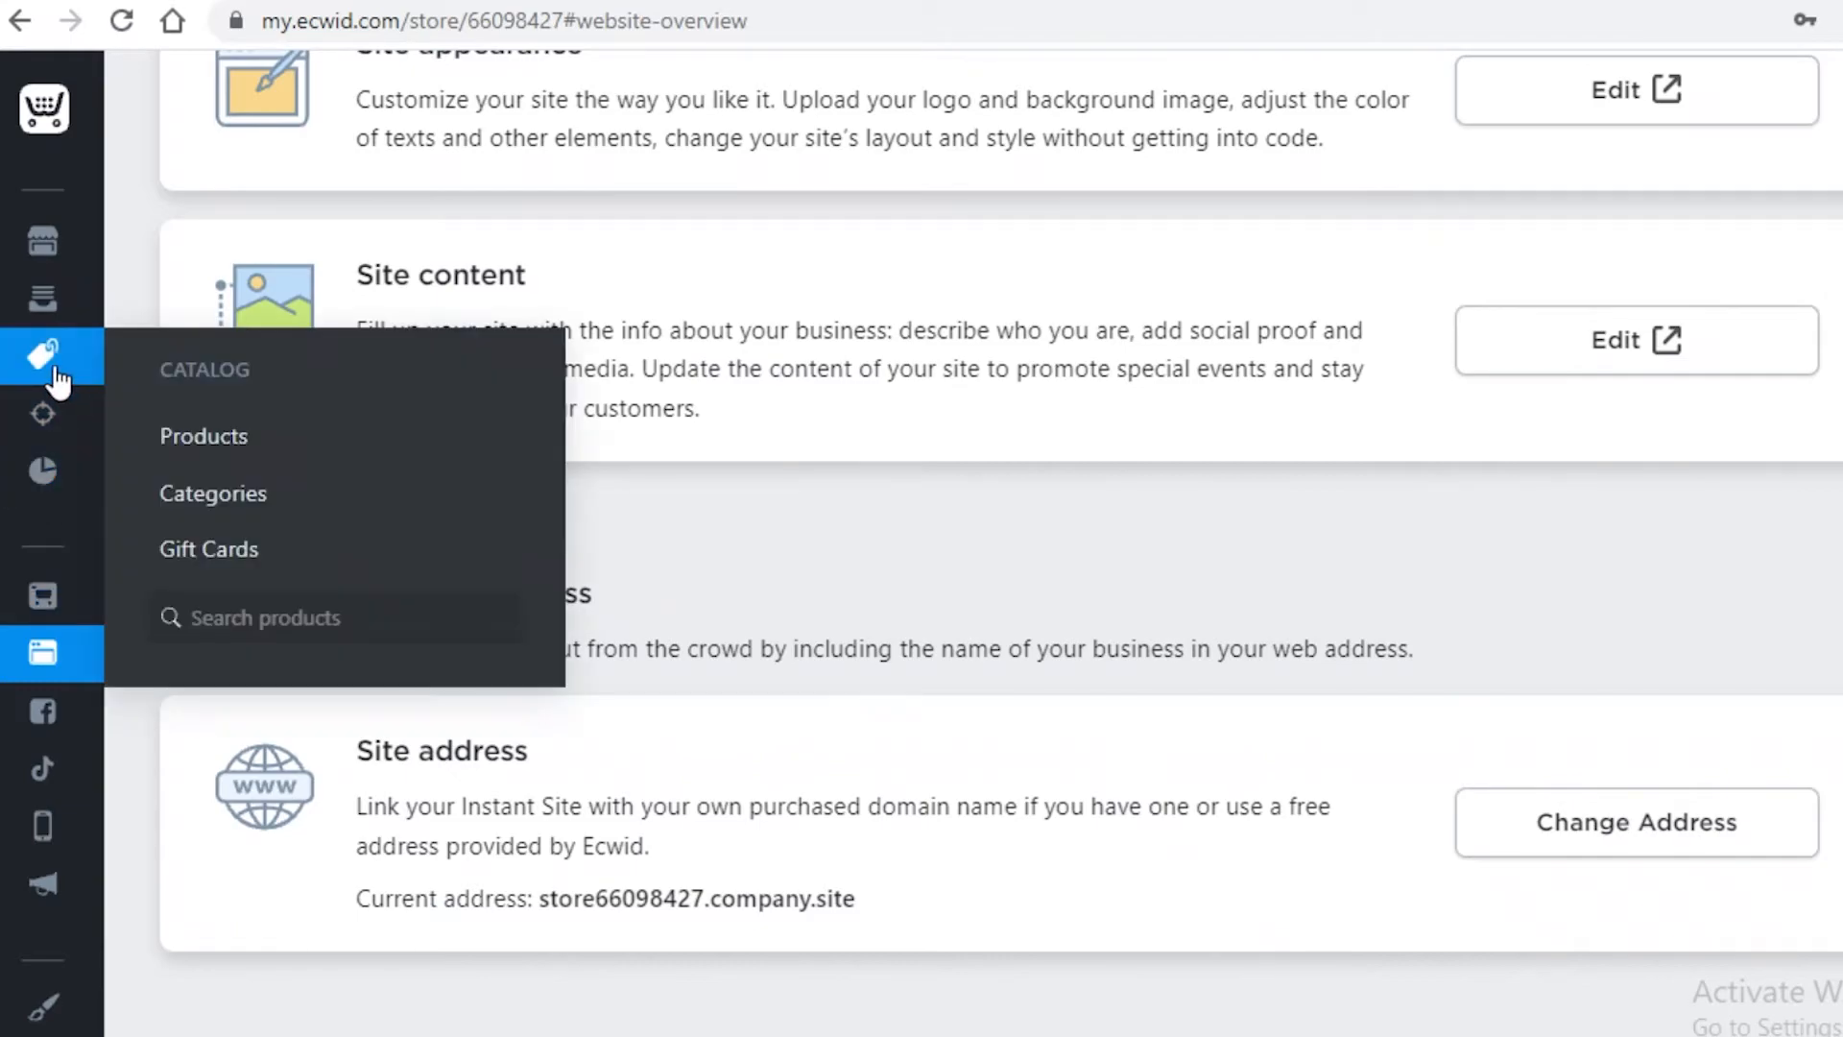
pyautogui.click(235, 440)
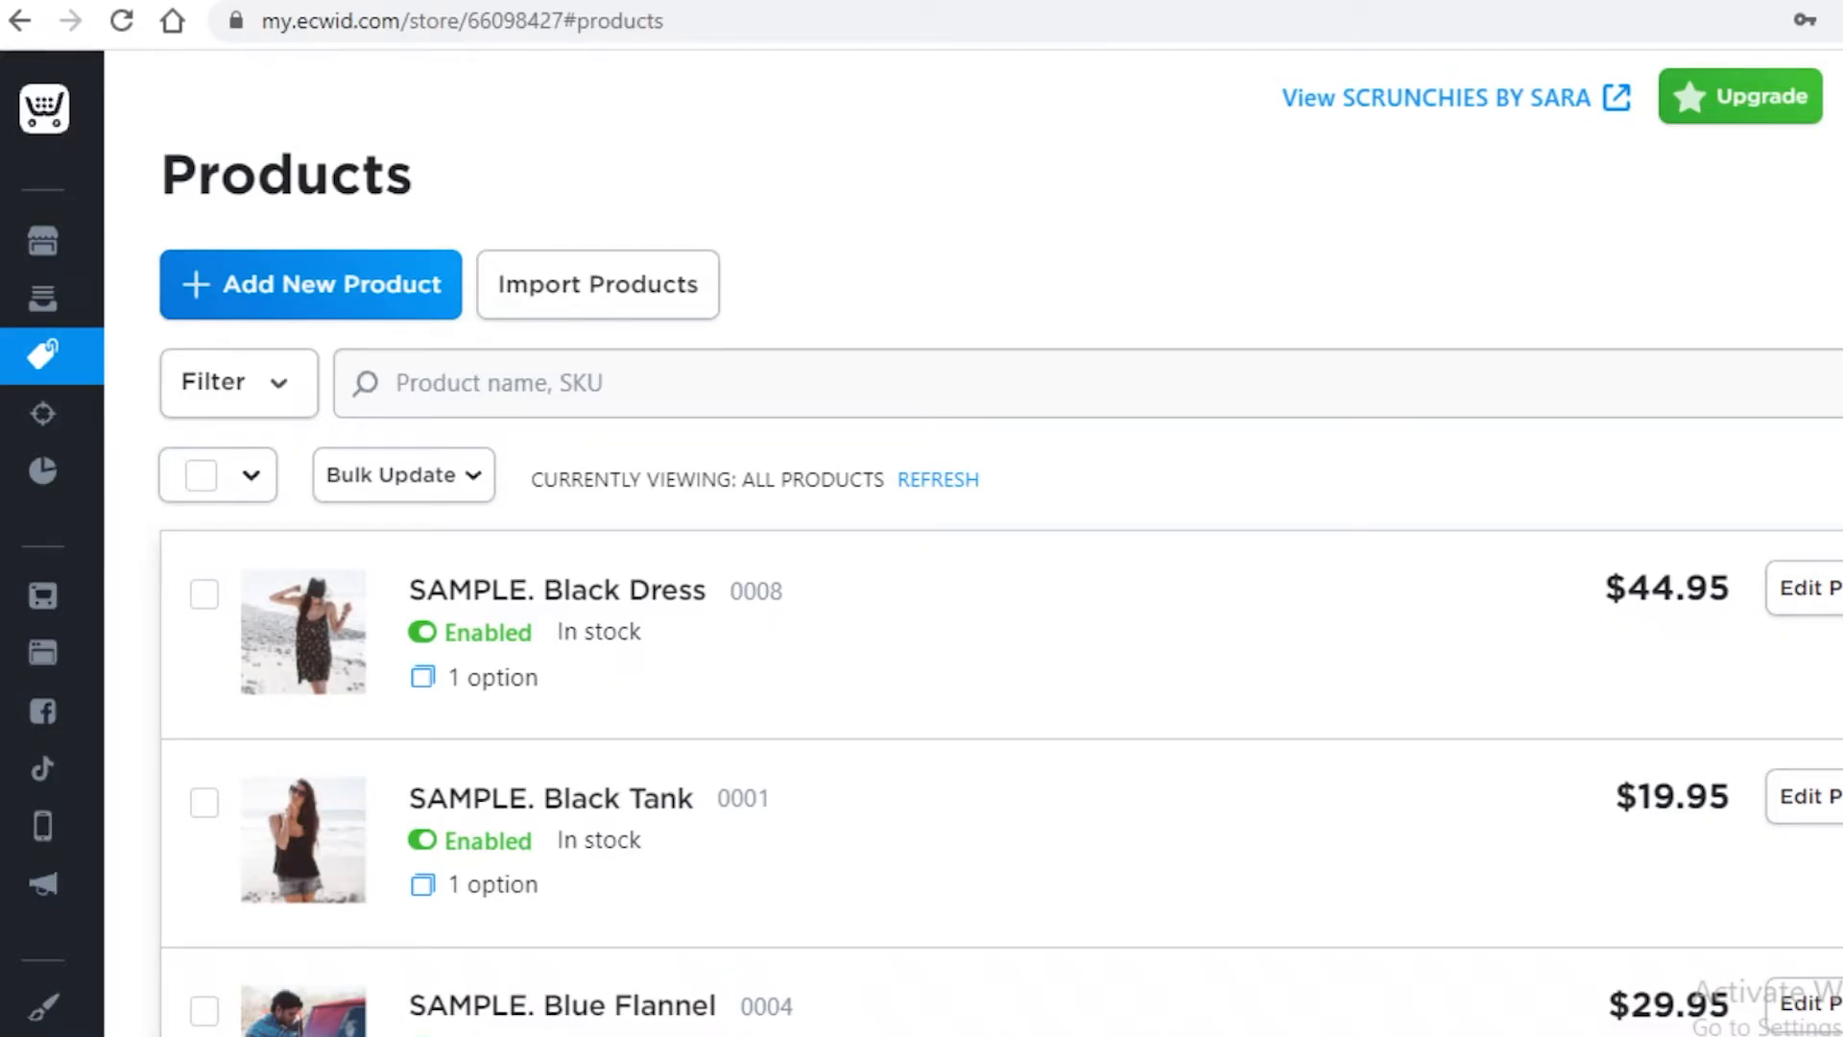
pyautogui.scroll(-5, 415, 687)
pyautogui.scroll(3, 474, 275)
pyautogui.scroll(-5, 435, 459)
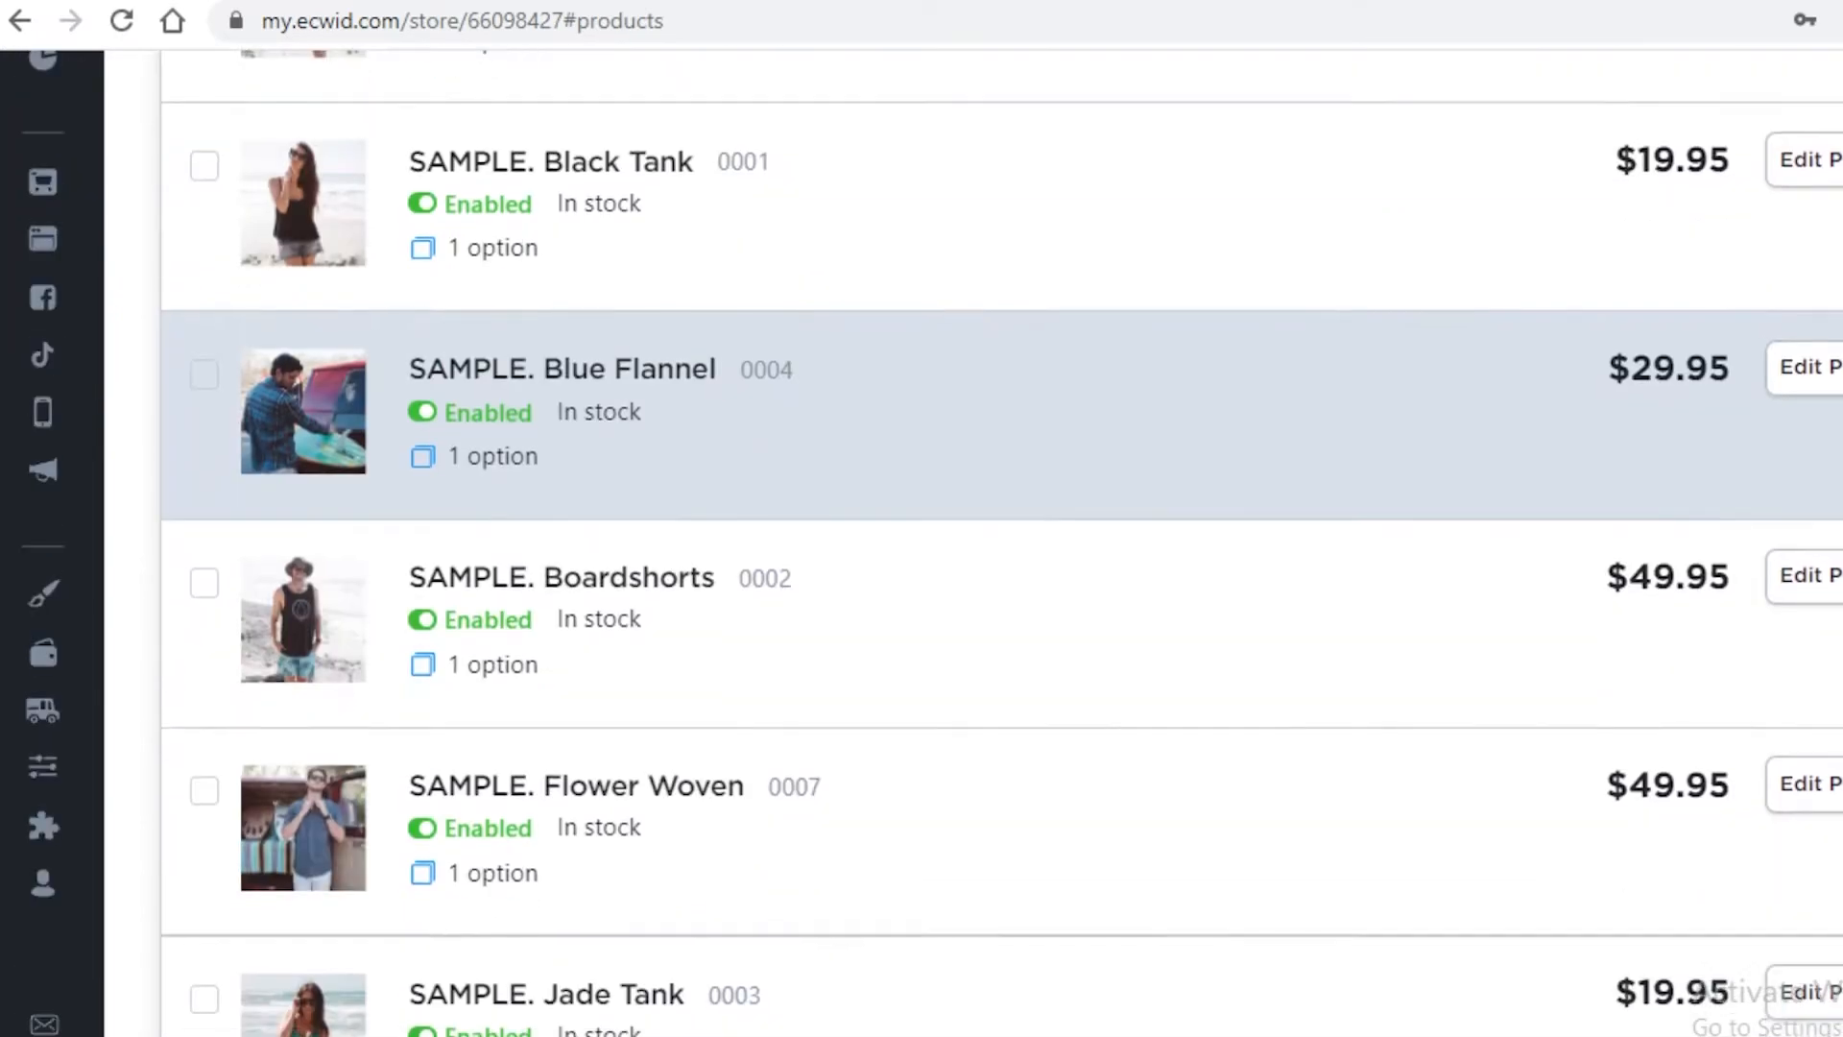
pyautogui.scroll(5, 925, 609)
pyautogui.scroll(2, 307, 606)
# Select all sample products in the catalog and disable them in bulk.
pyautogui.click(201, 474)
pyautogui.click(203, 554)
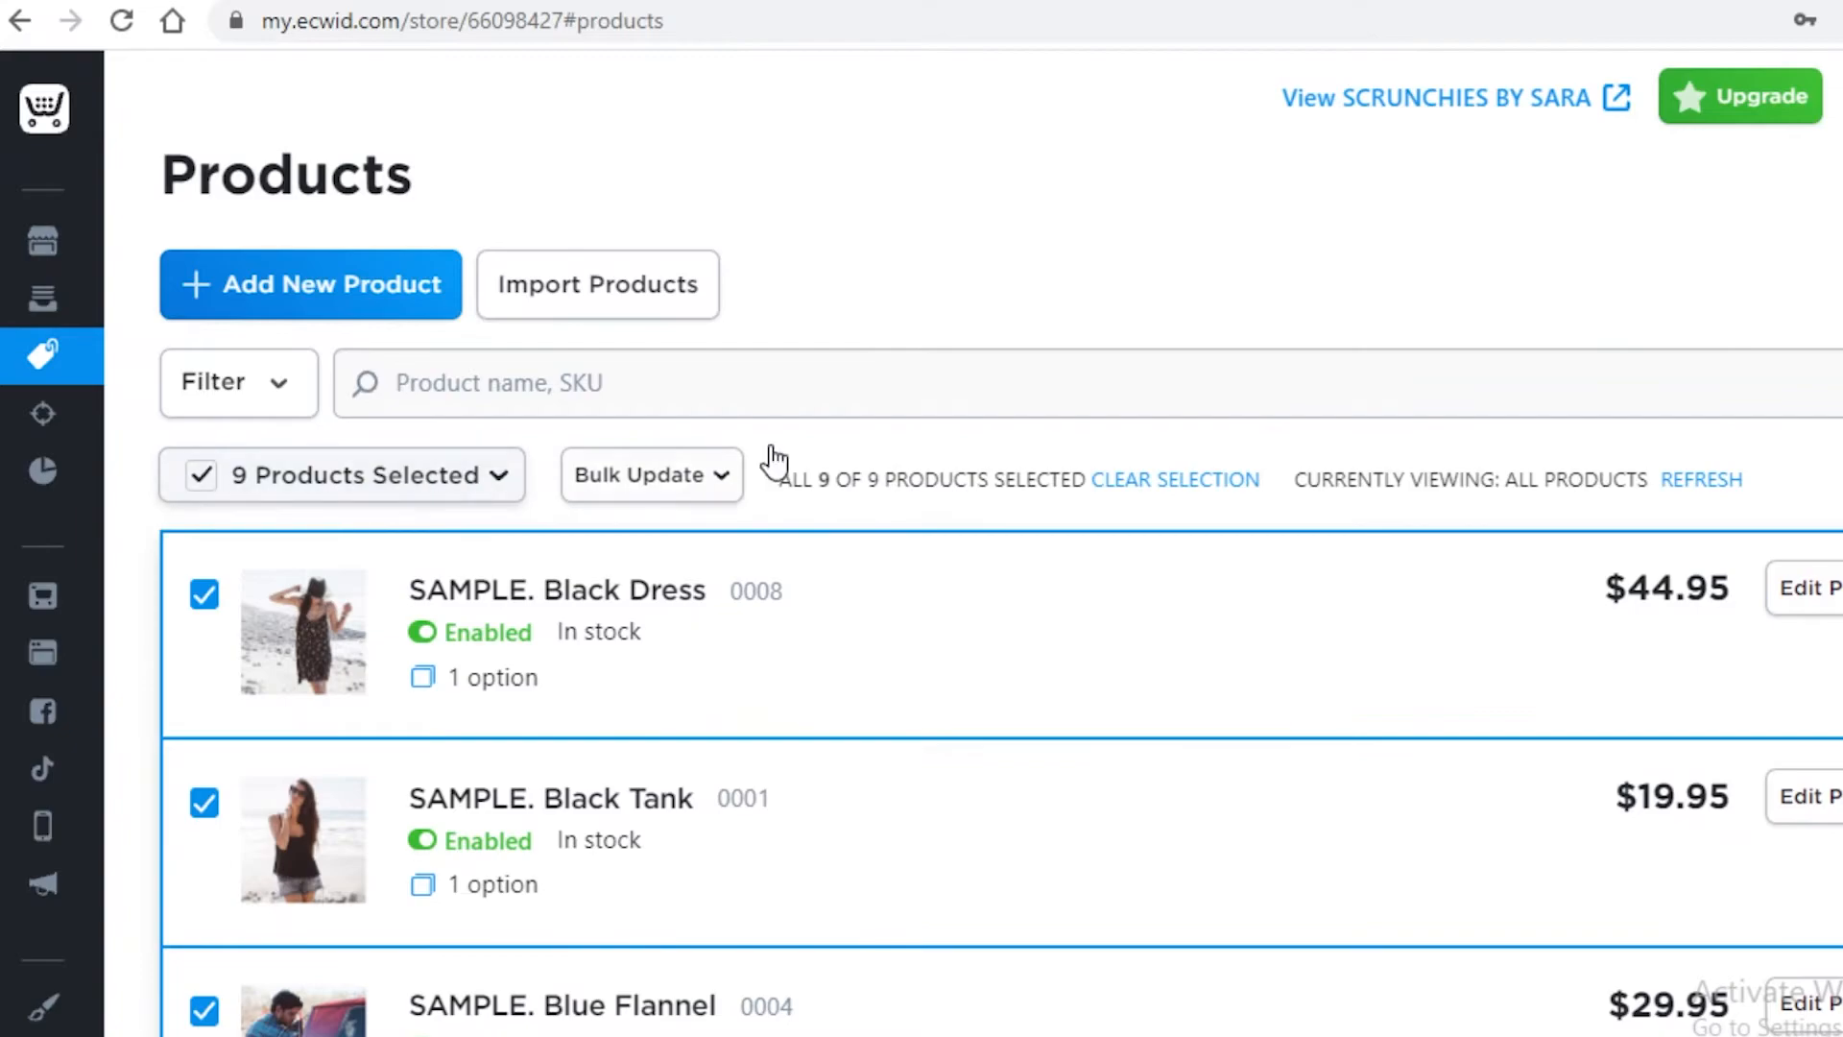
pyautogui.scroll(-3, 614, 460)
pyautogui.scroll(3, 960, 432)
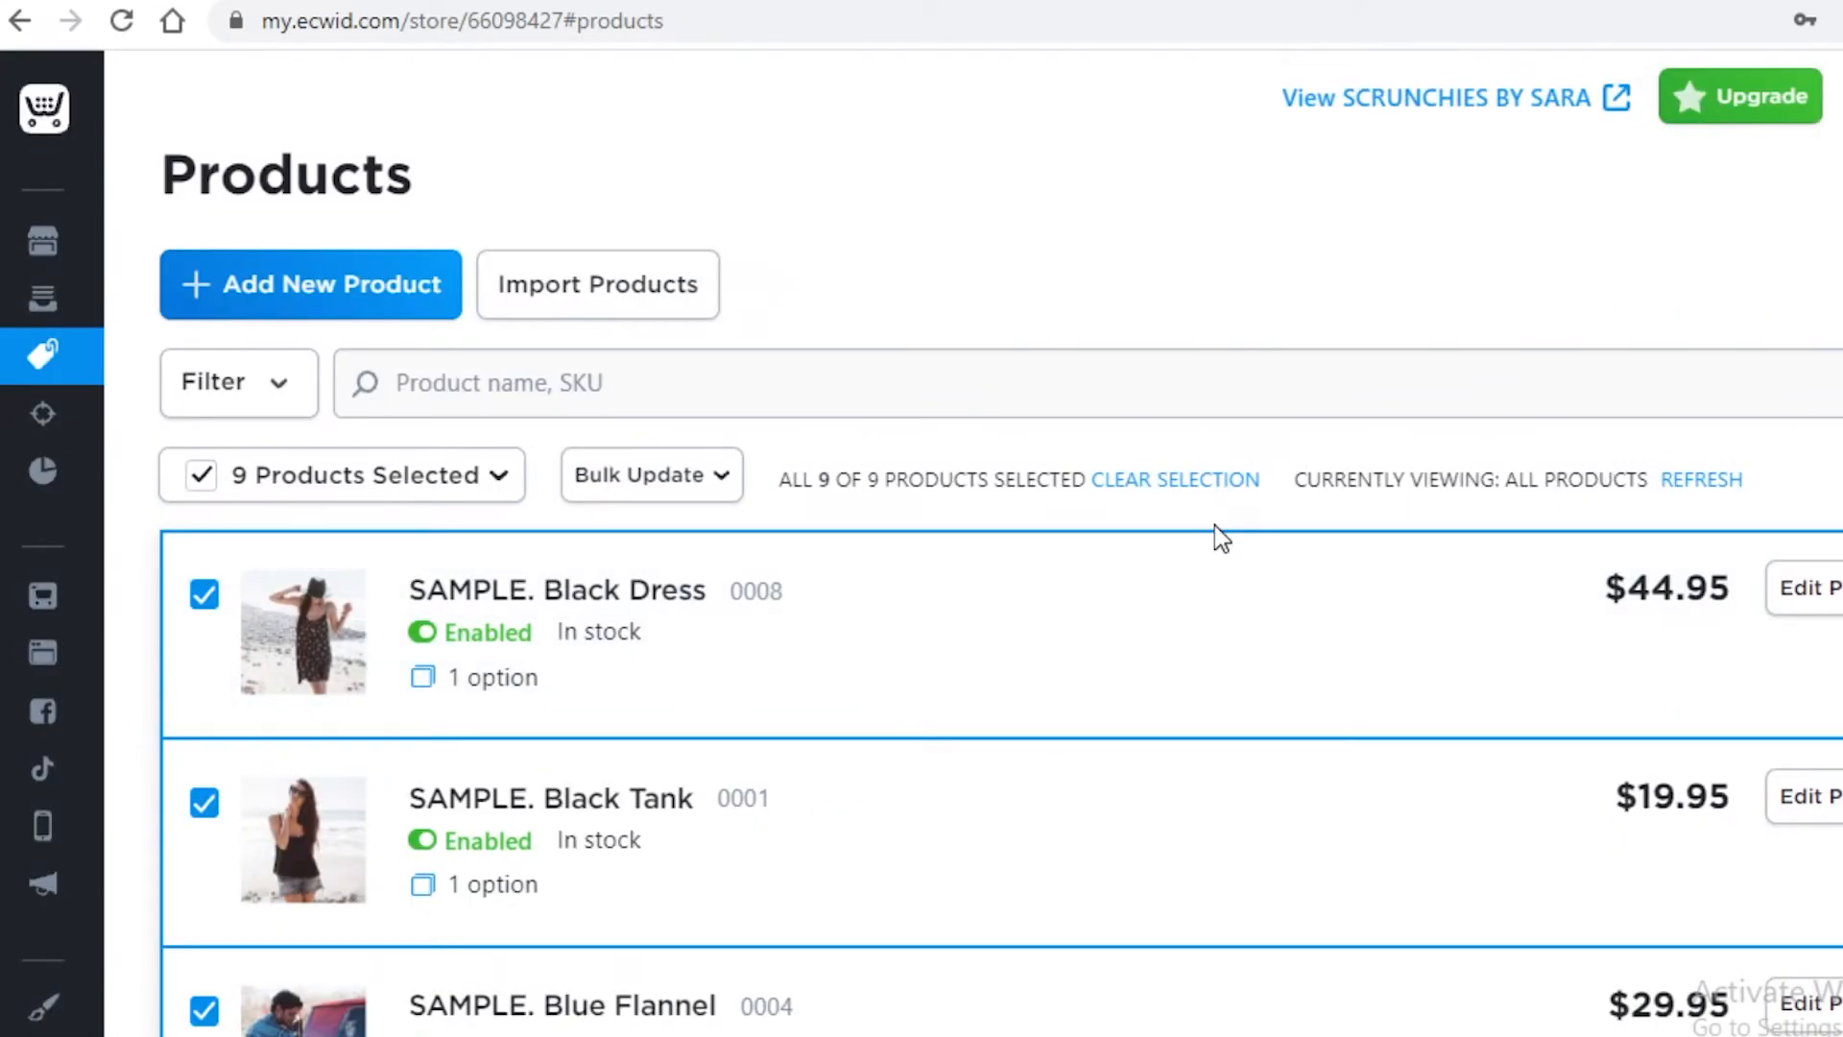
pyautogui.click(1181, 486)
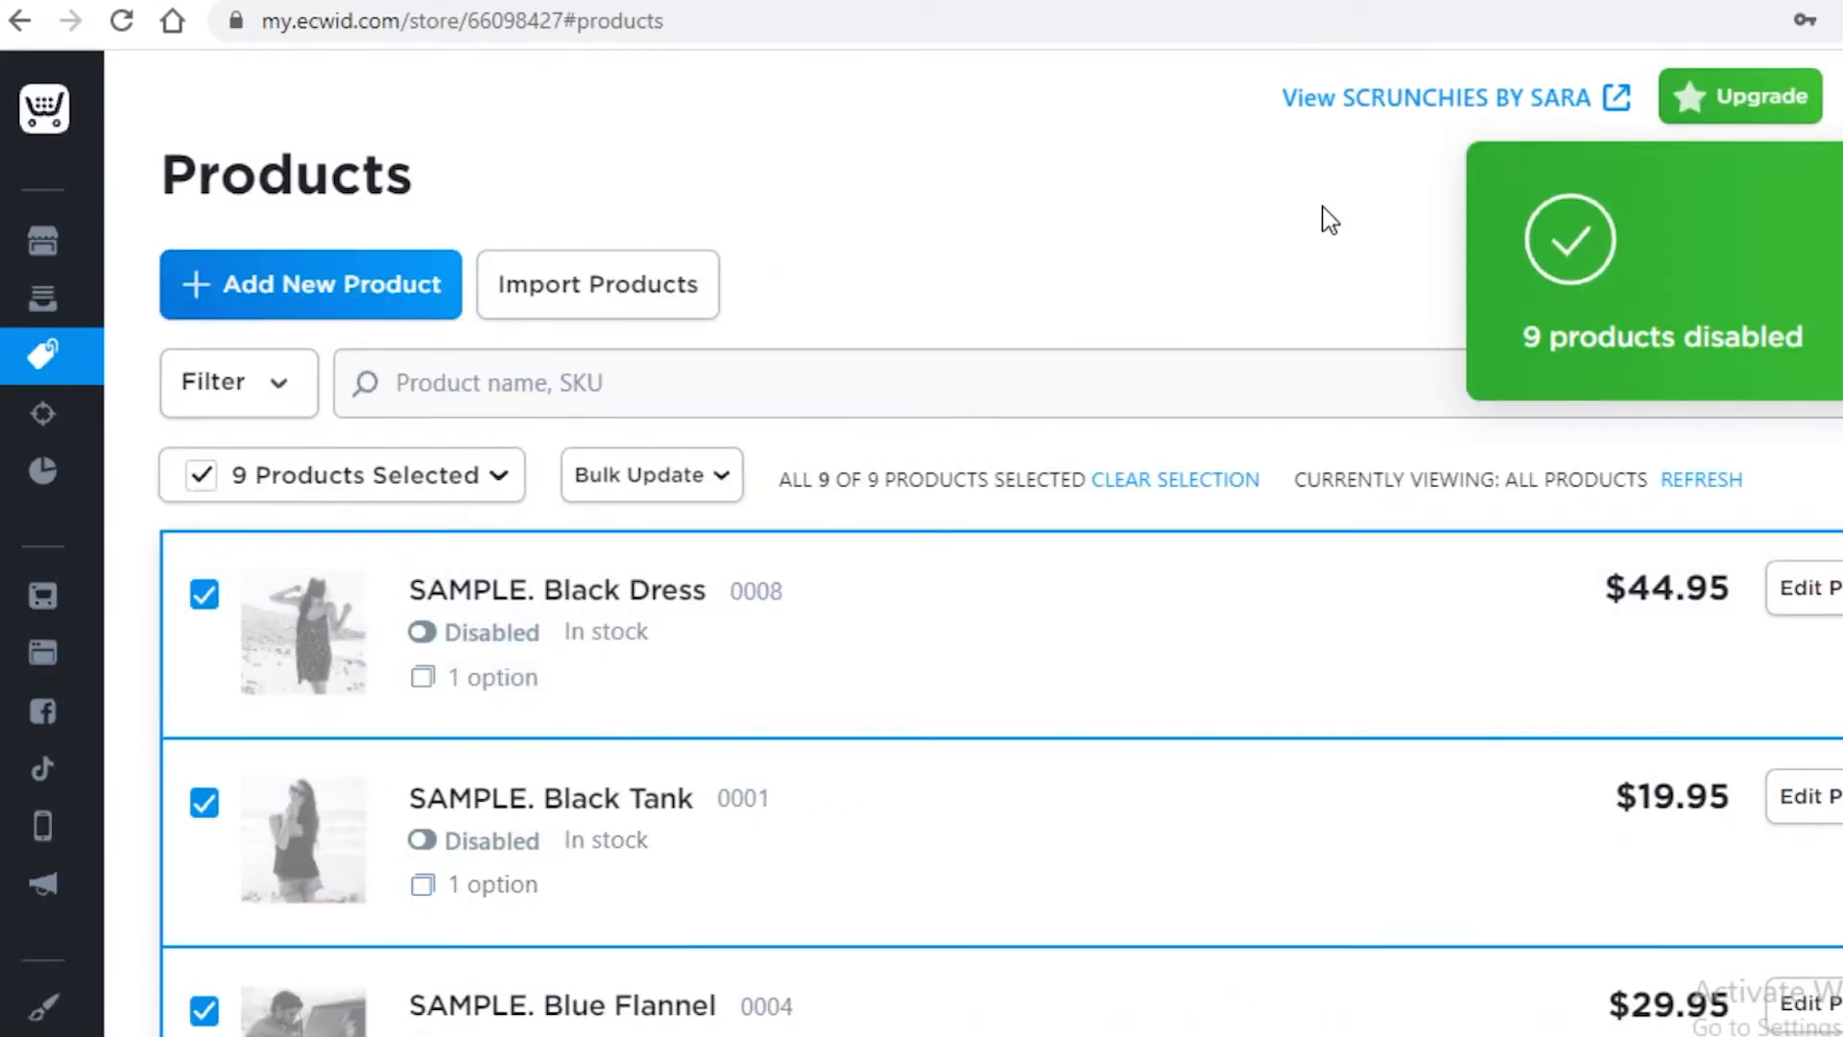
# Clear the selection of all products in the catalog and start adding a new product.
pyautogui.click(201, 477)
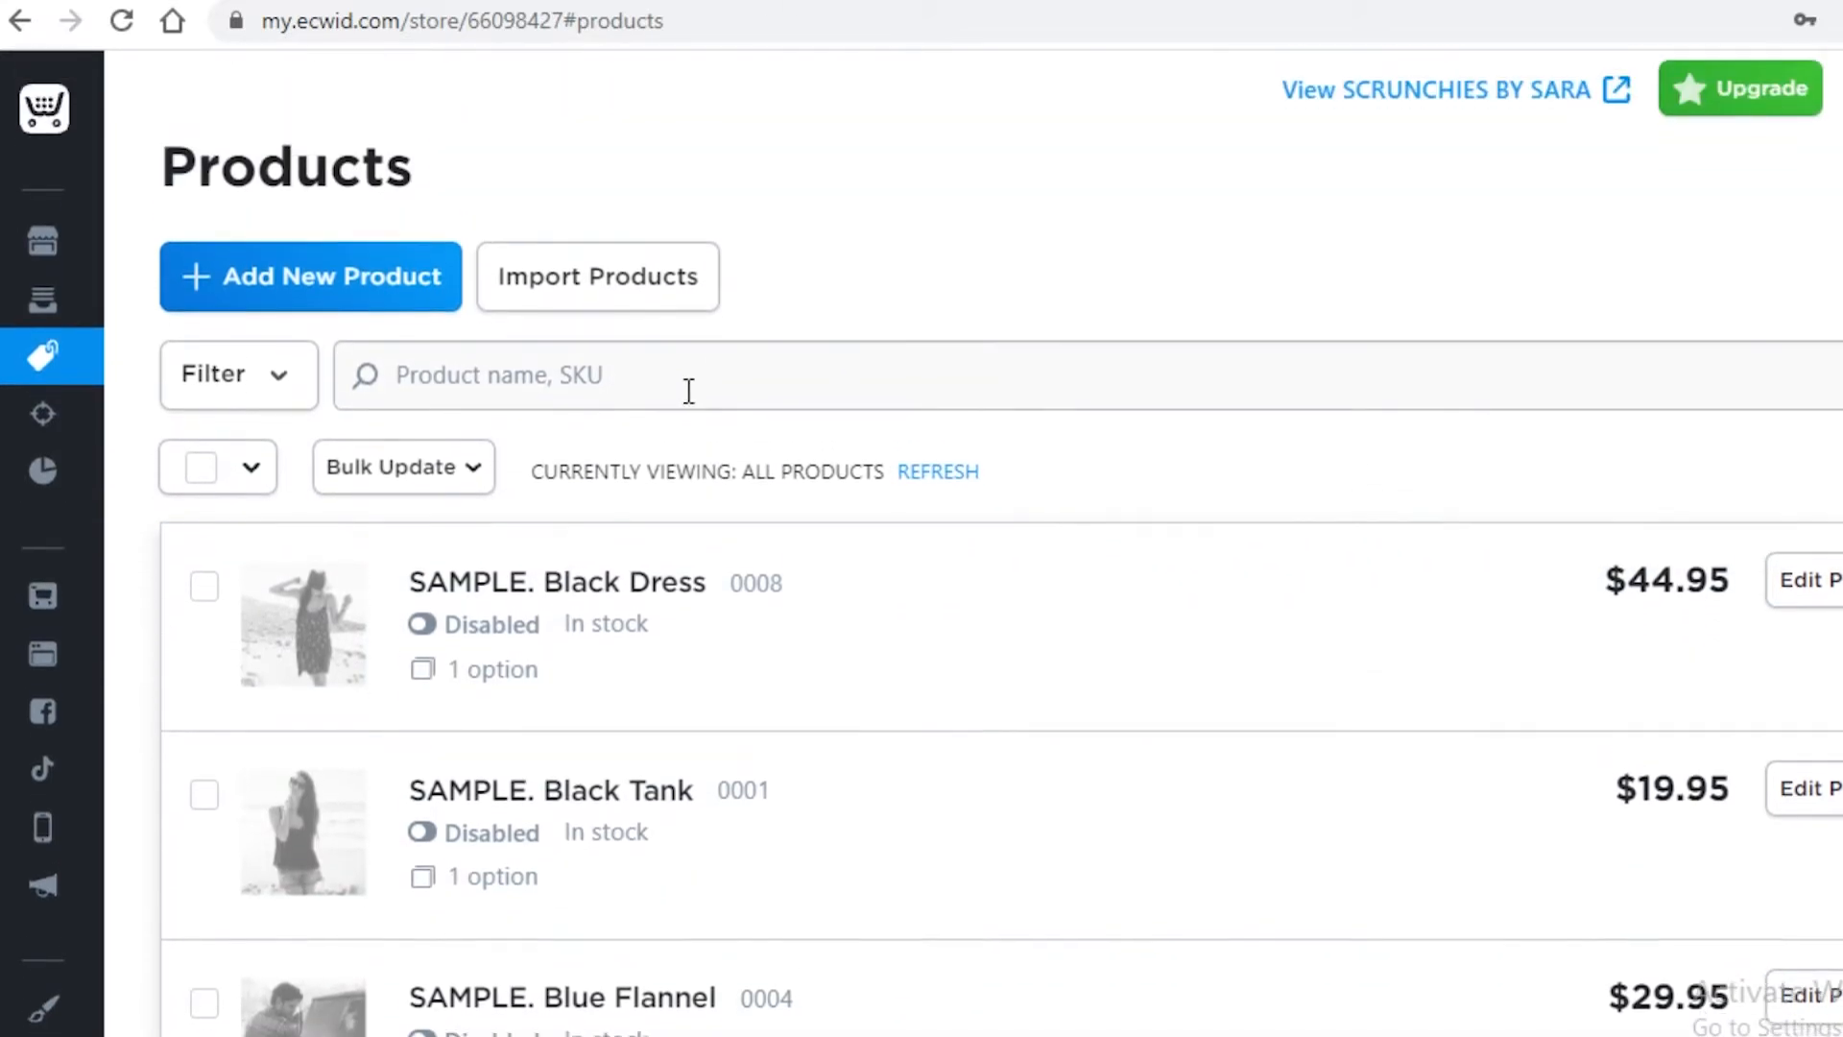
pyautogui.click(403, 295)
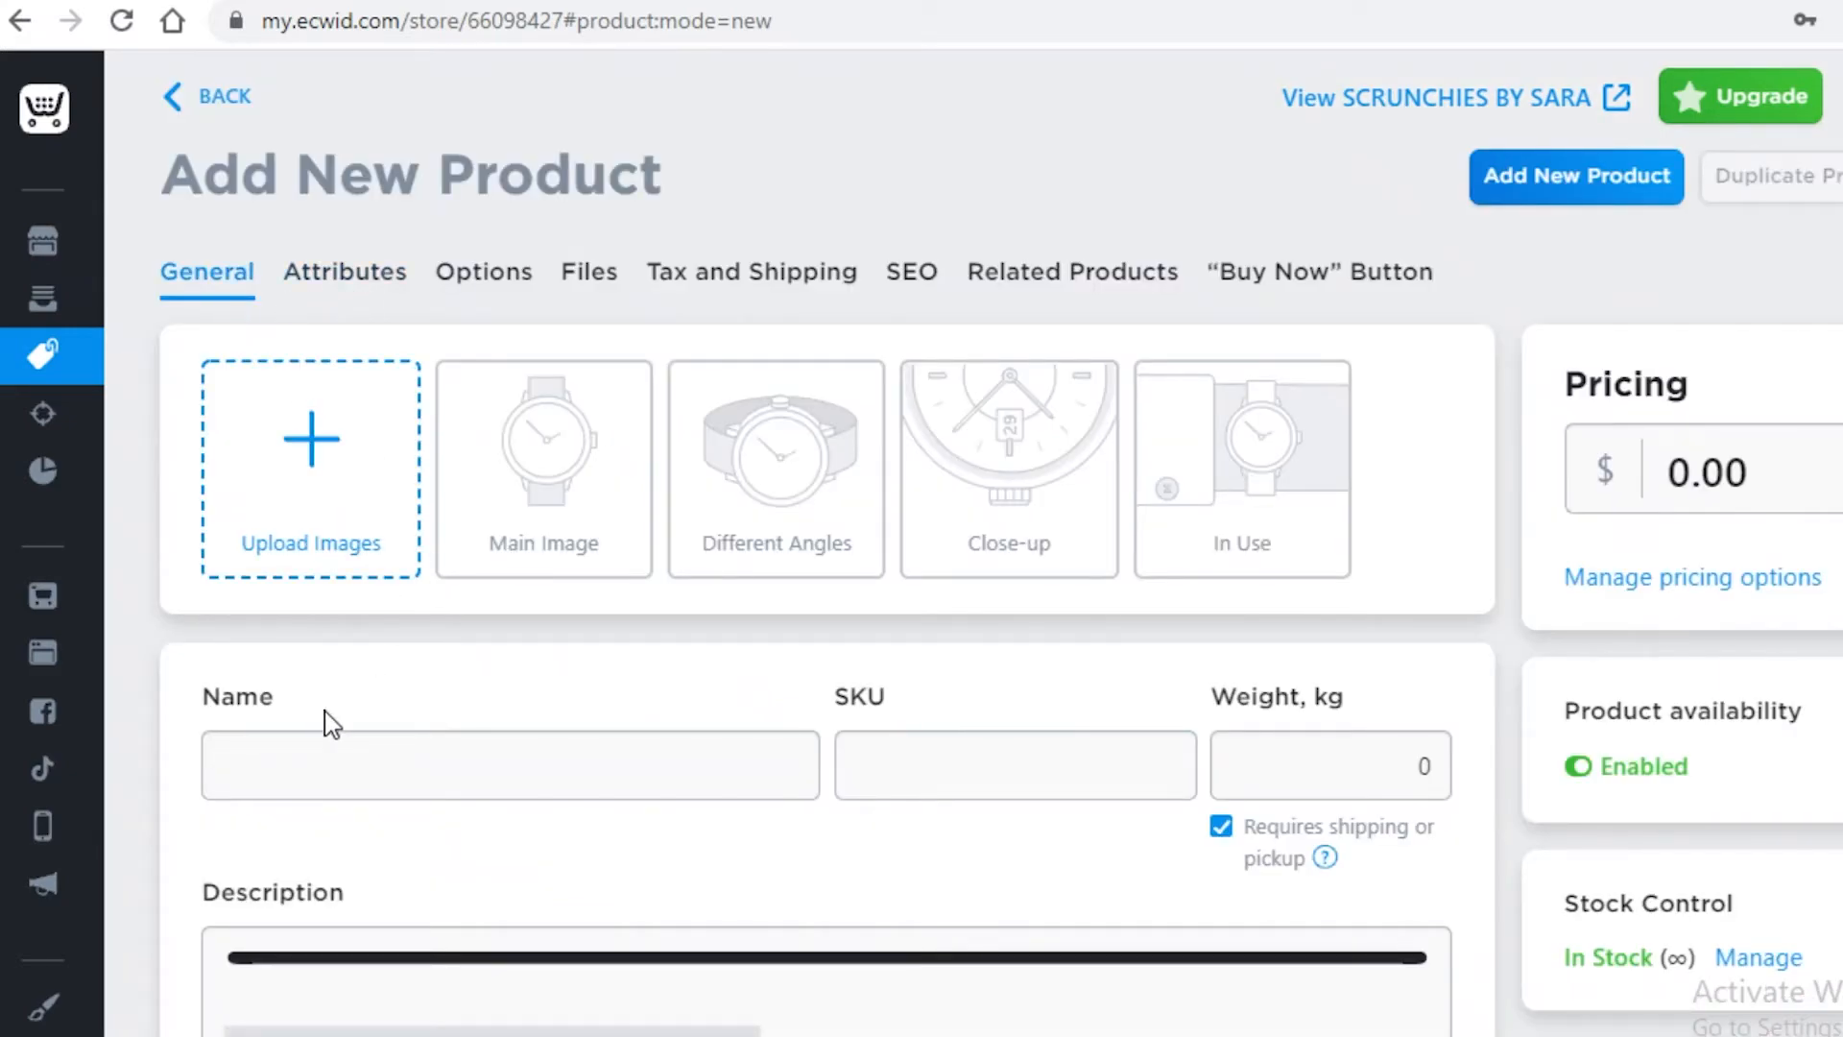
# Look through the new product form, including its image, name, description, ribbon and subtitle sections.
pyautogui.scroll(-1, 290, 653)
pyautogui.scroll(1, 353, 336)
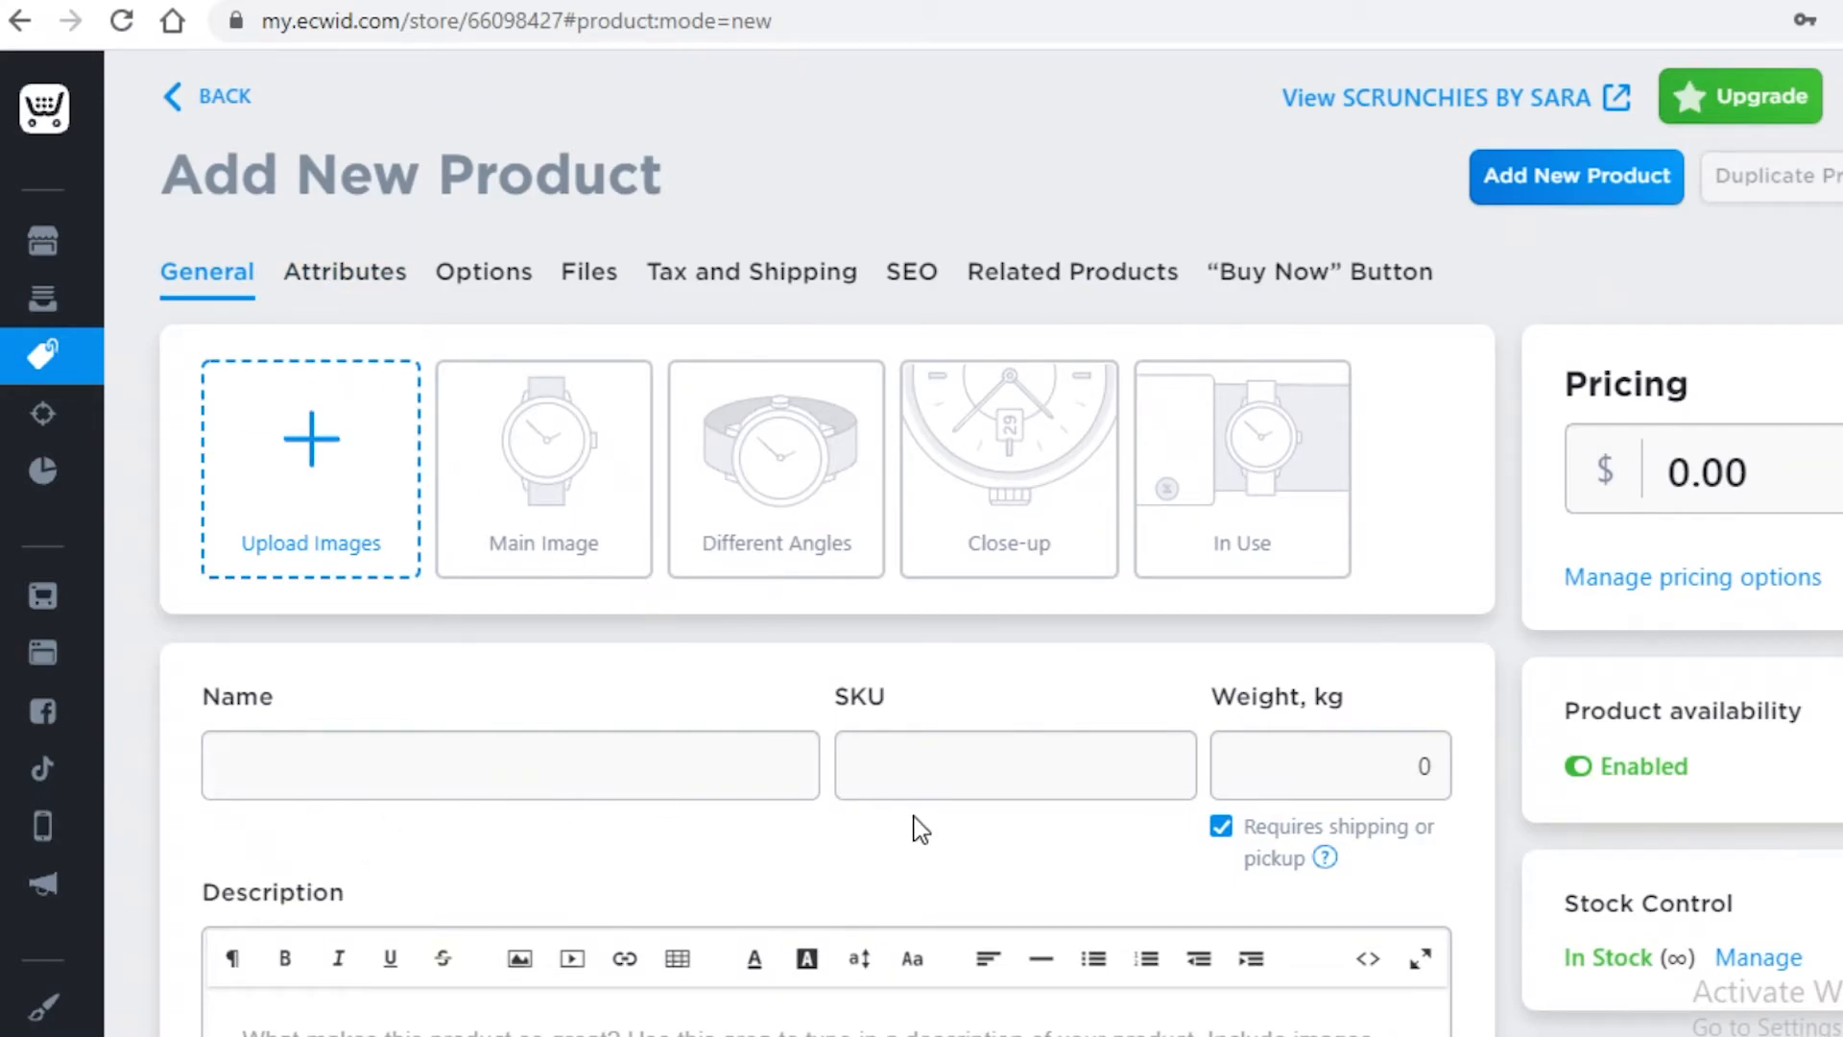
pyautogui.scroll(-5, 543, 707)
pyautogui.scroll(5, 580, 745)
pyautogui.click(348, 280)
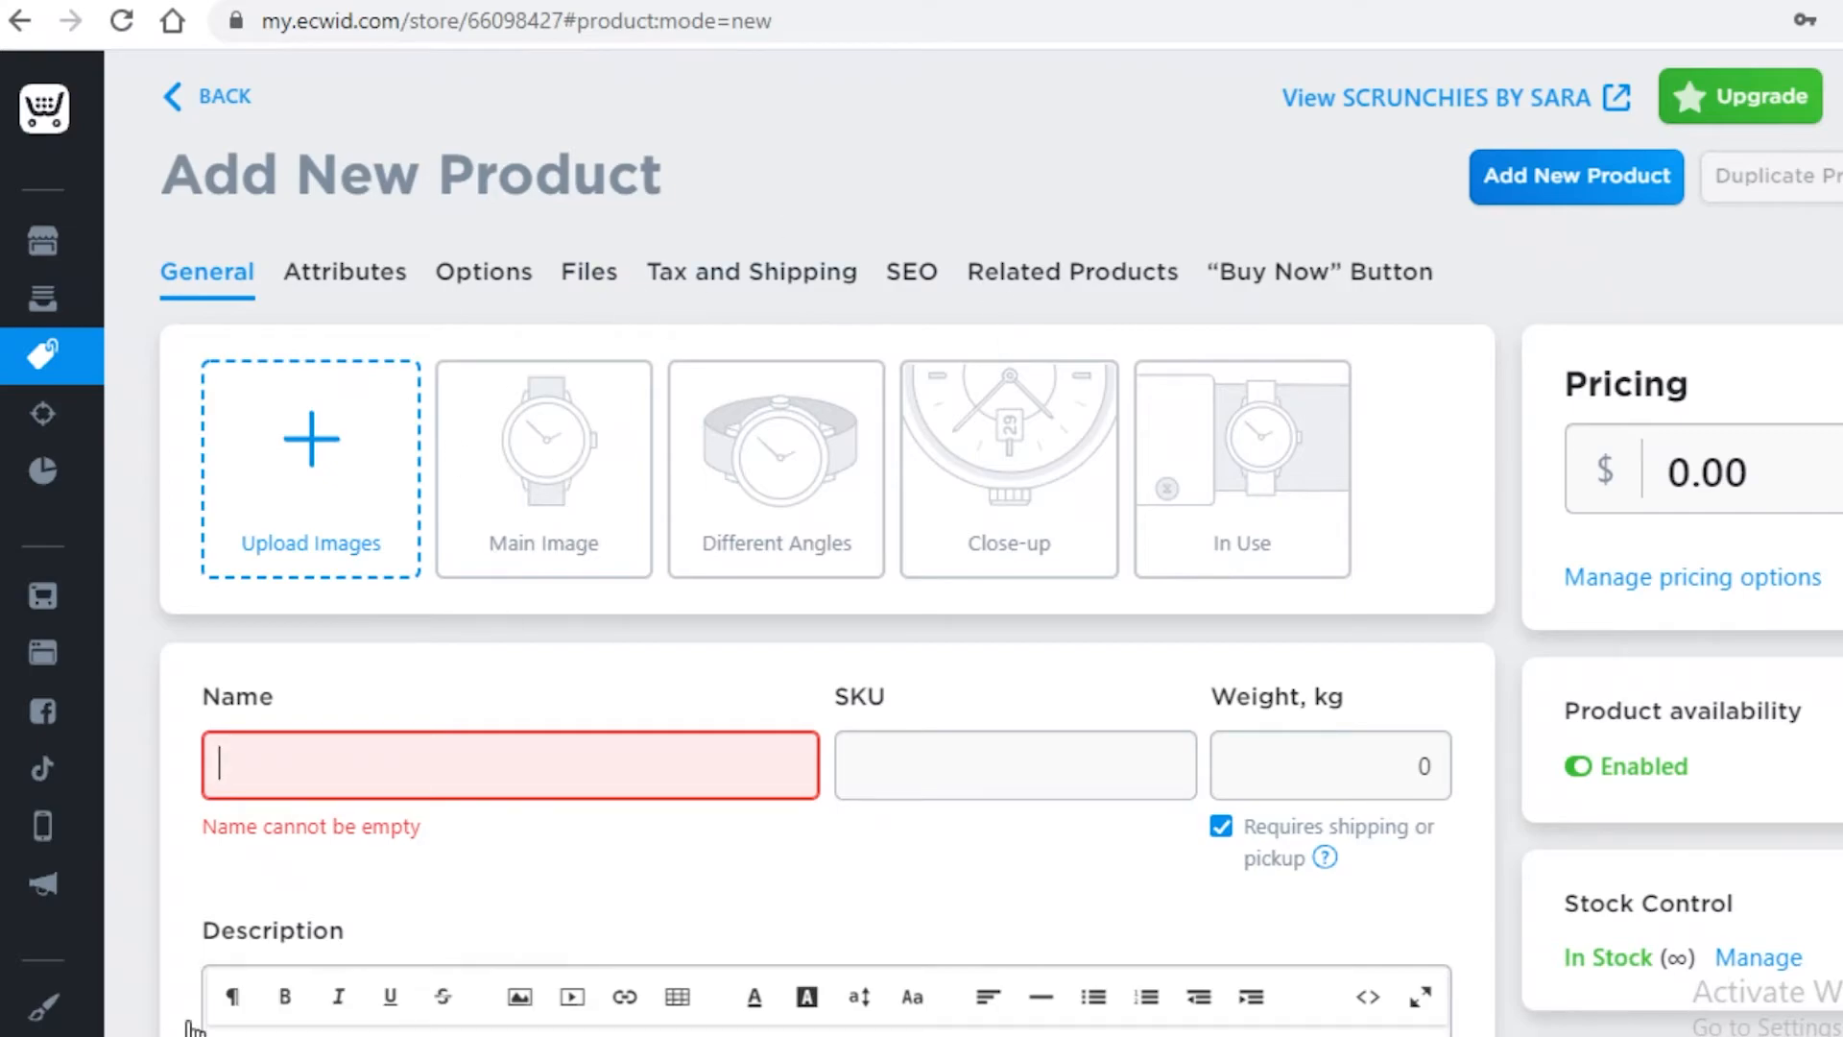
pyautogui.scroll(-5, 1016, 719)
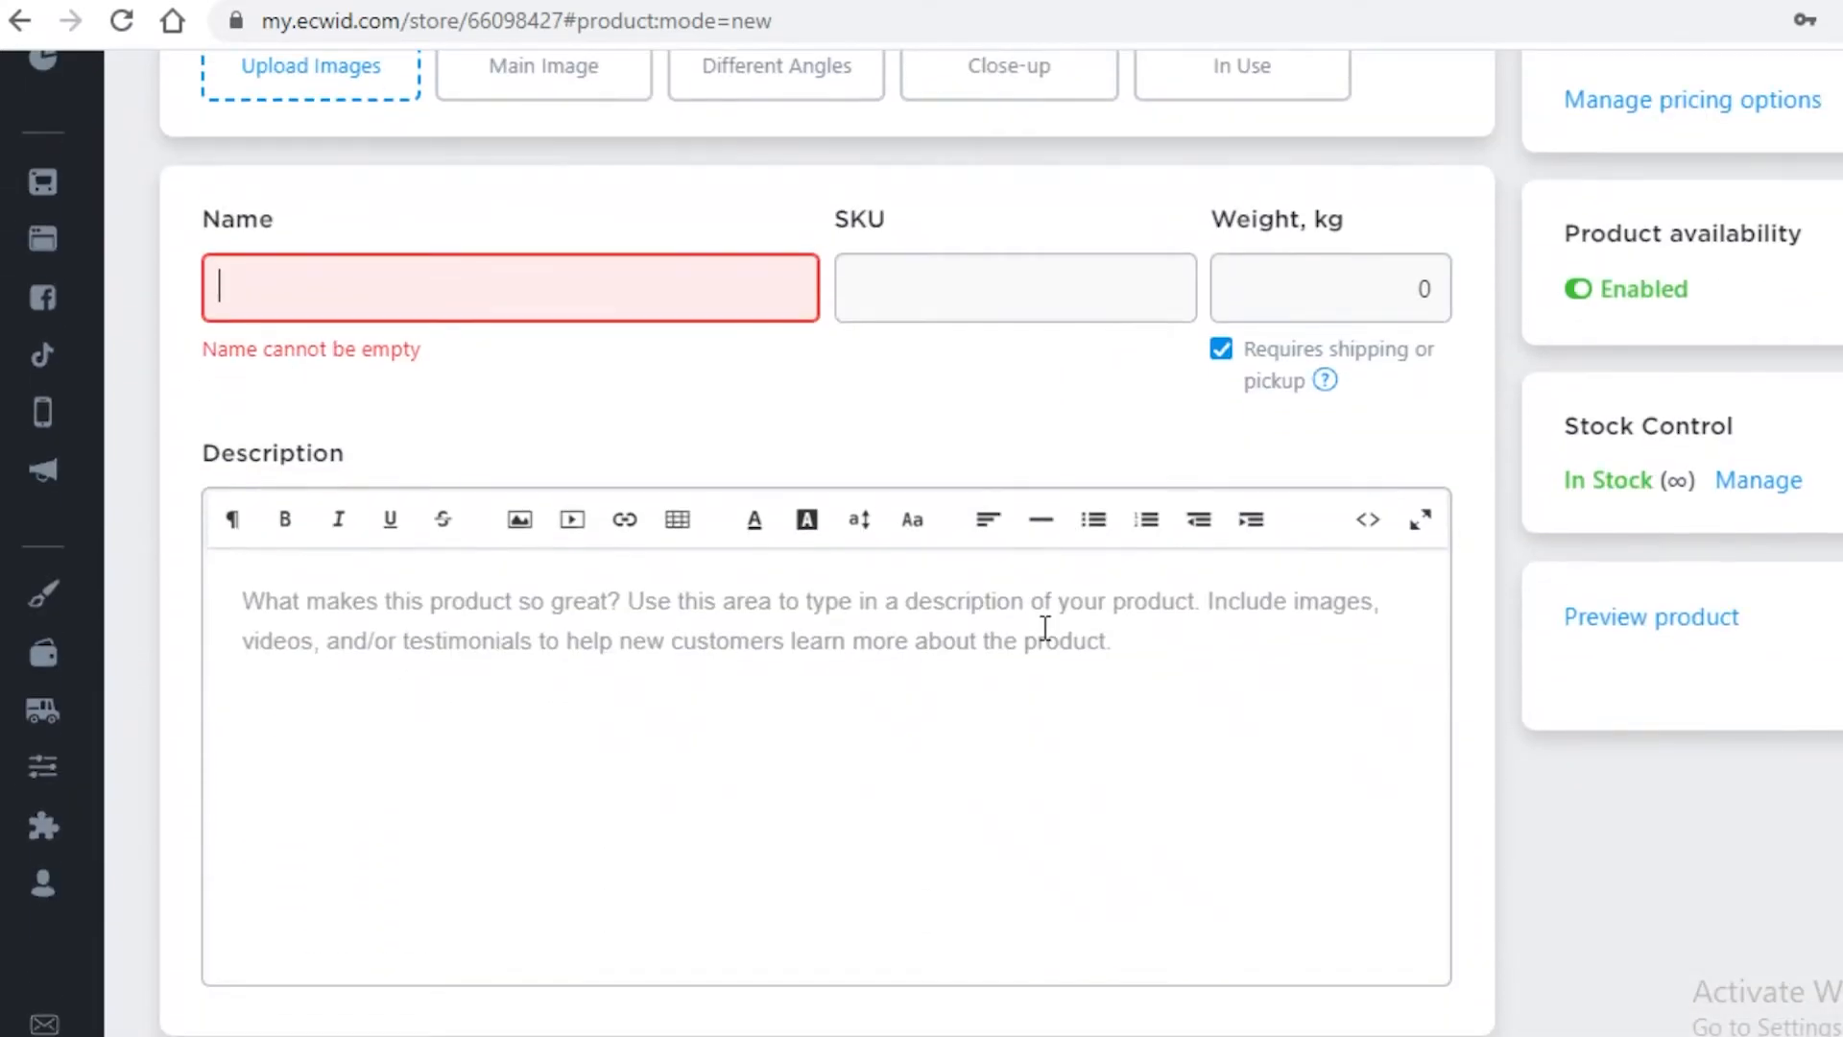
pyautogui.scroll(3, 1050, 626)
pyautogui.scroll(-9, 1041, 634)
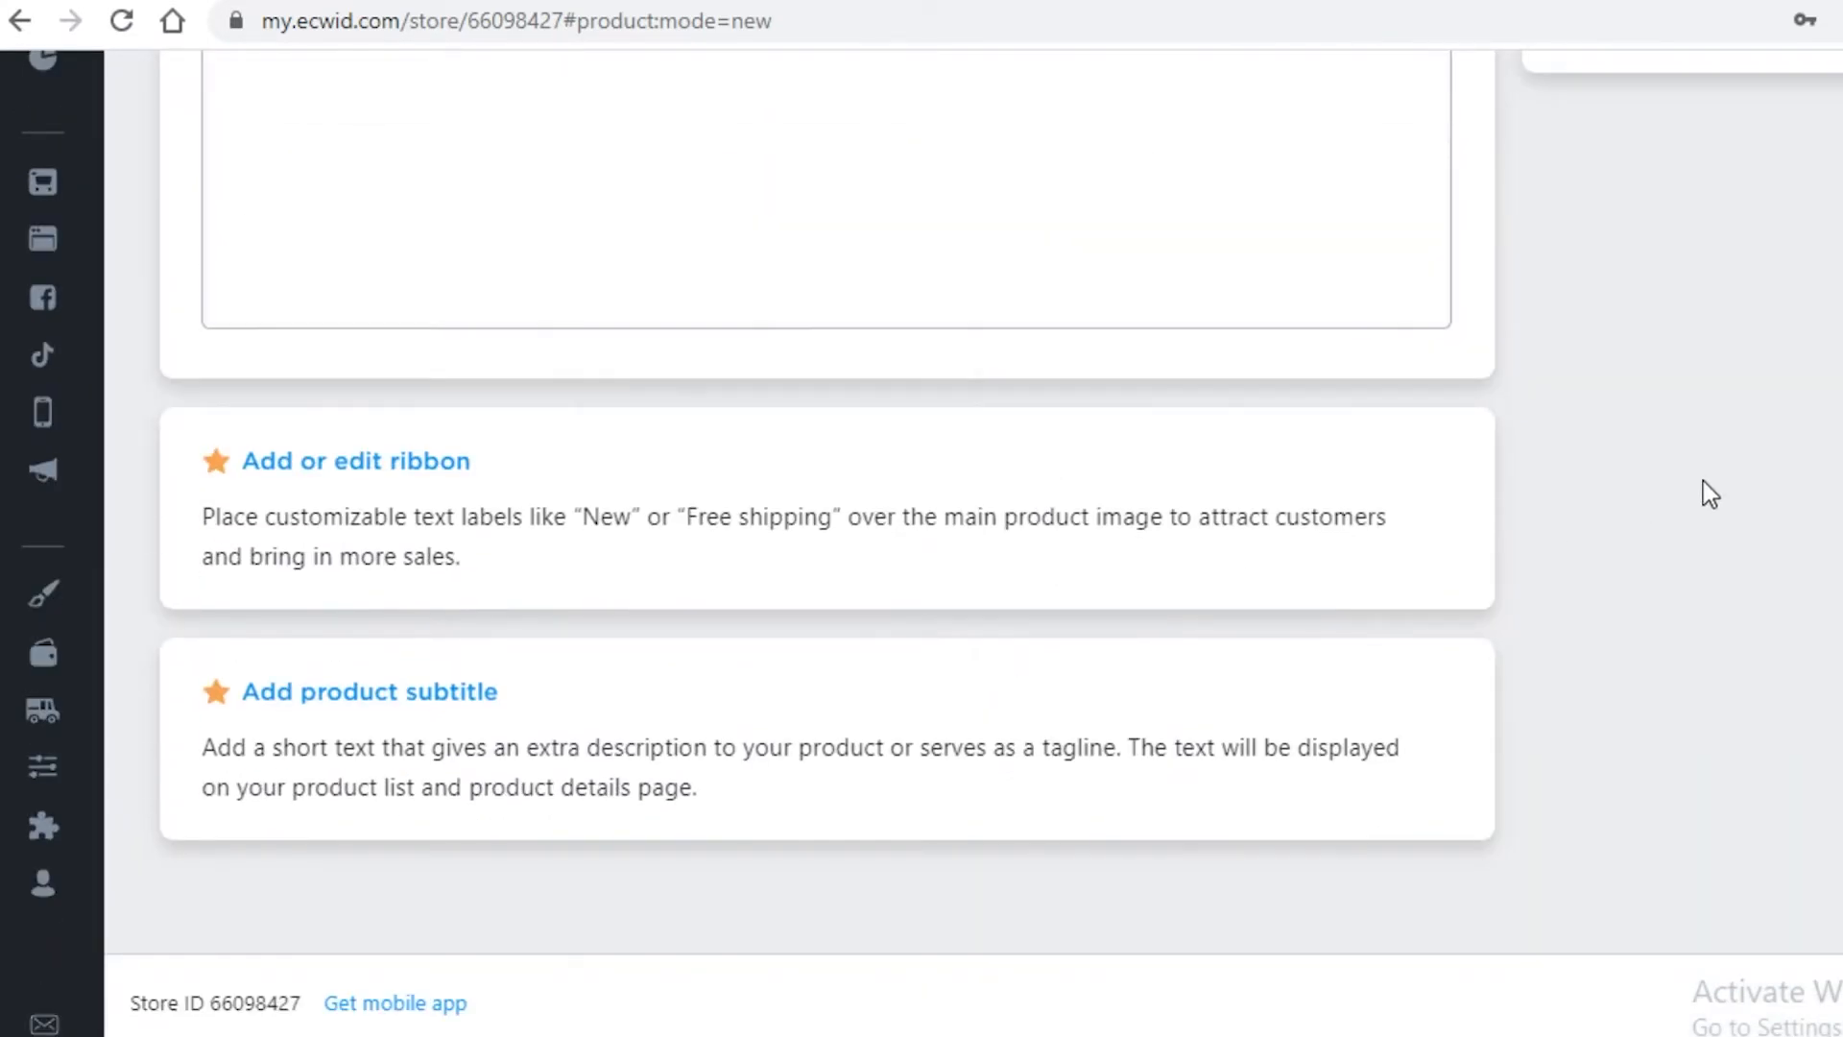
pyautogui.scroll(10, 1704, 481)
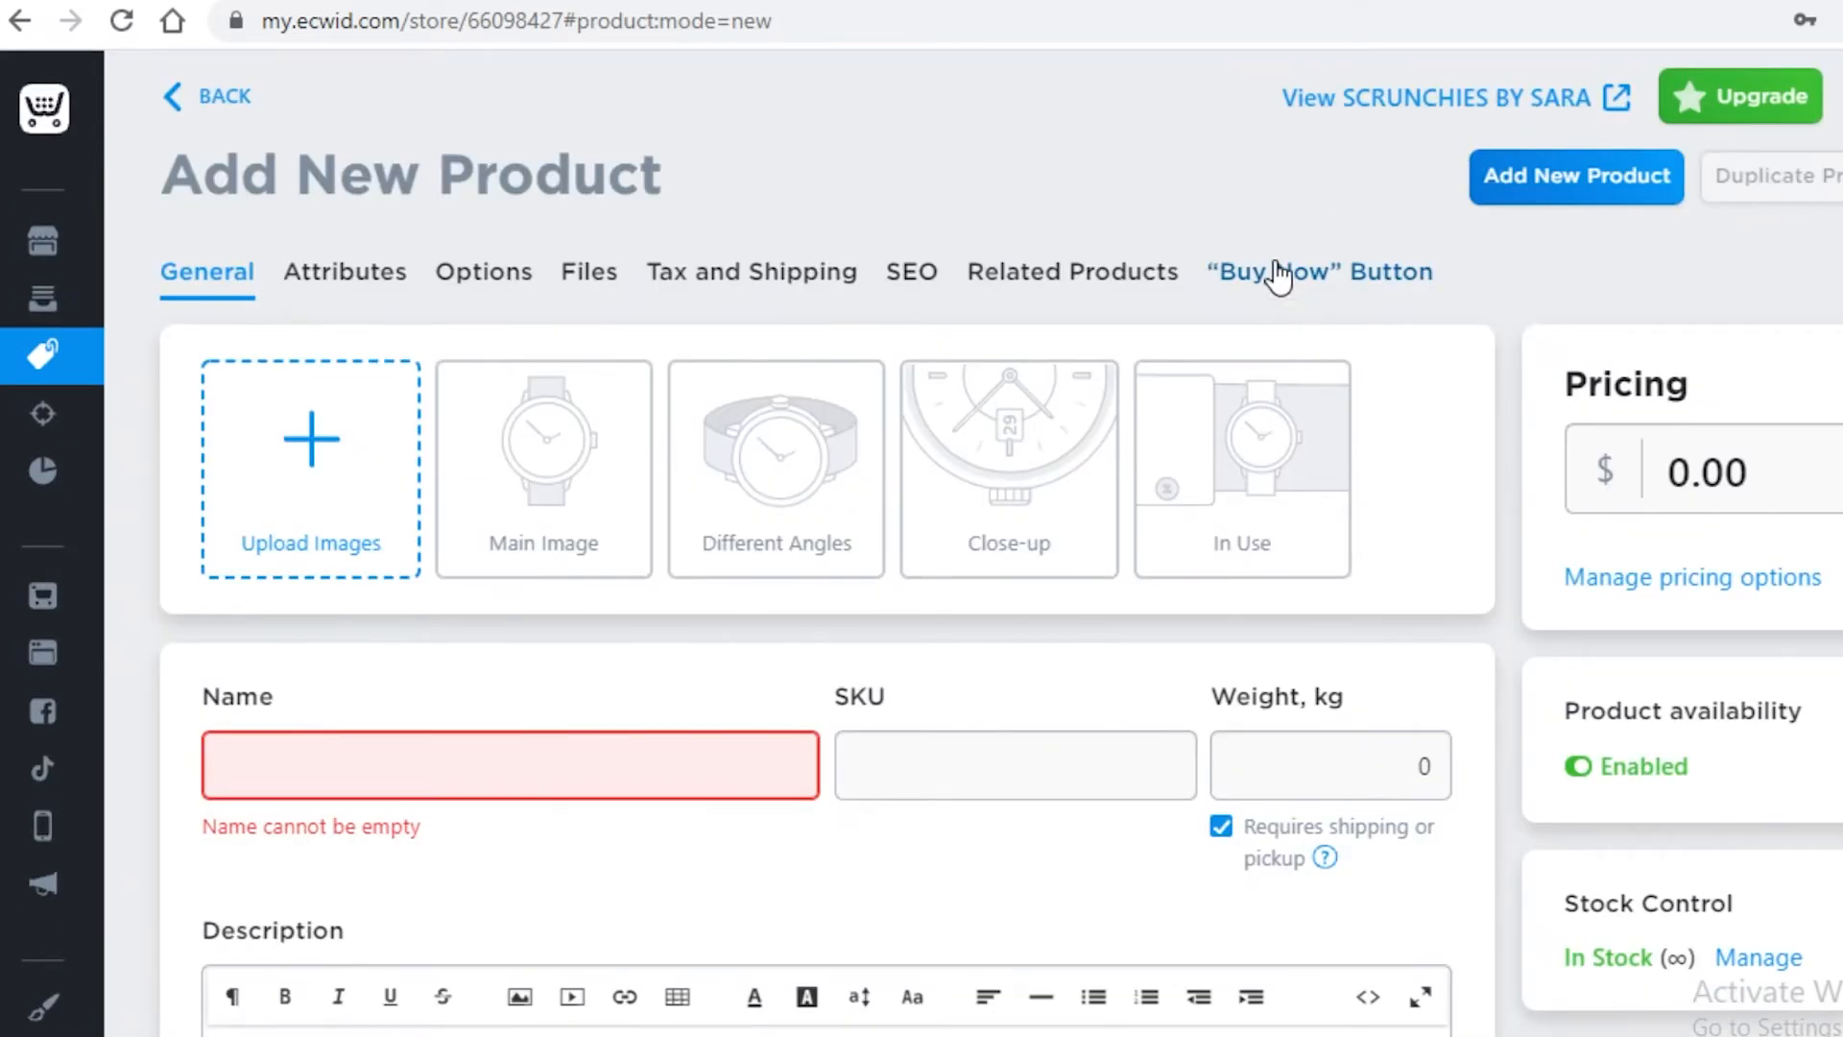
pyautogui.scroll(-8, 1277, 279)
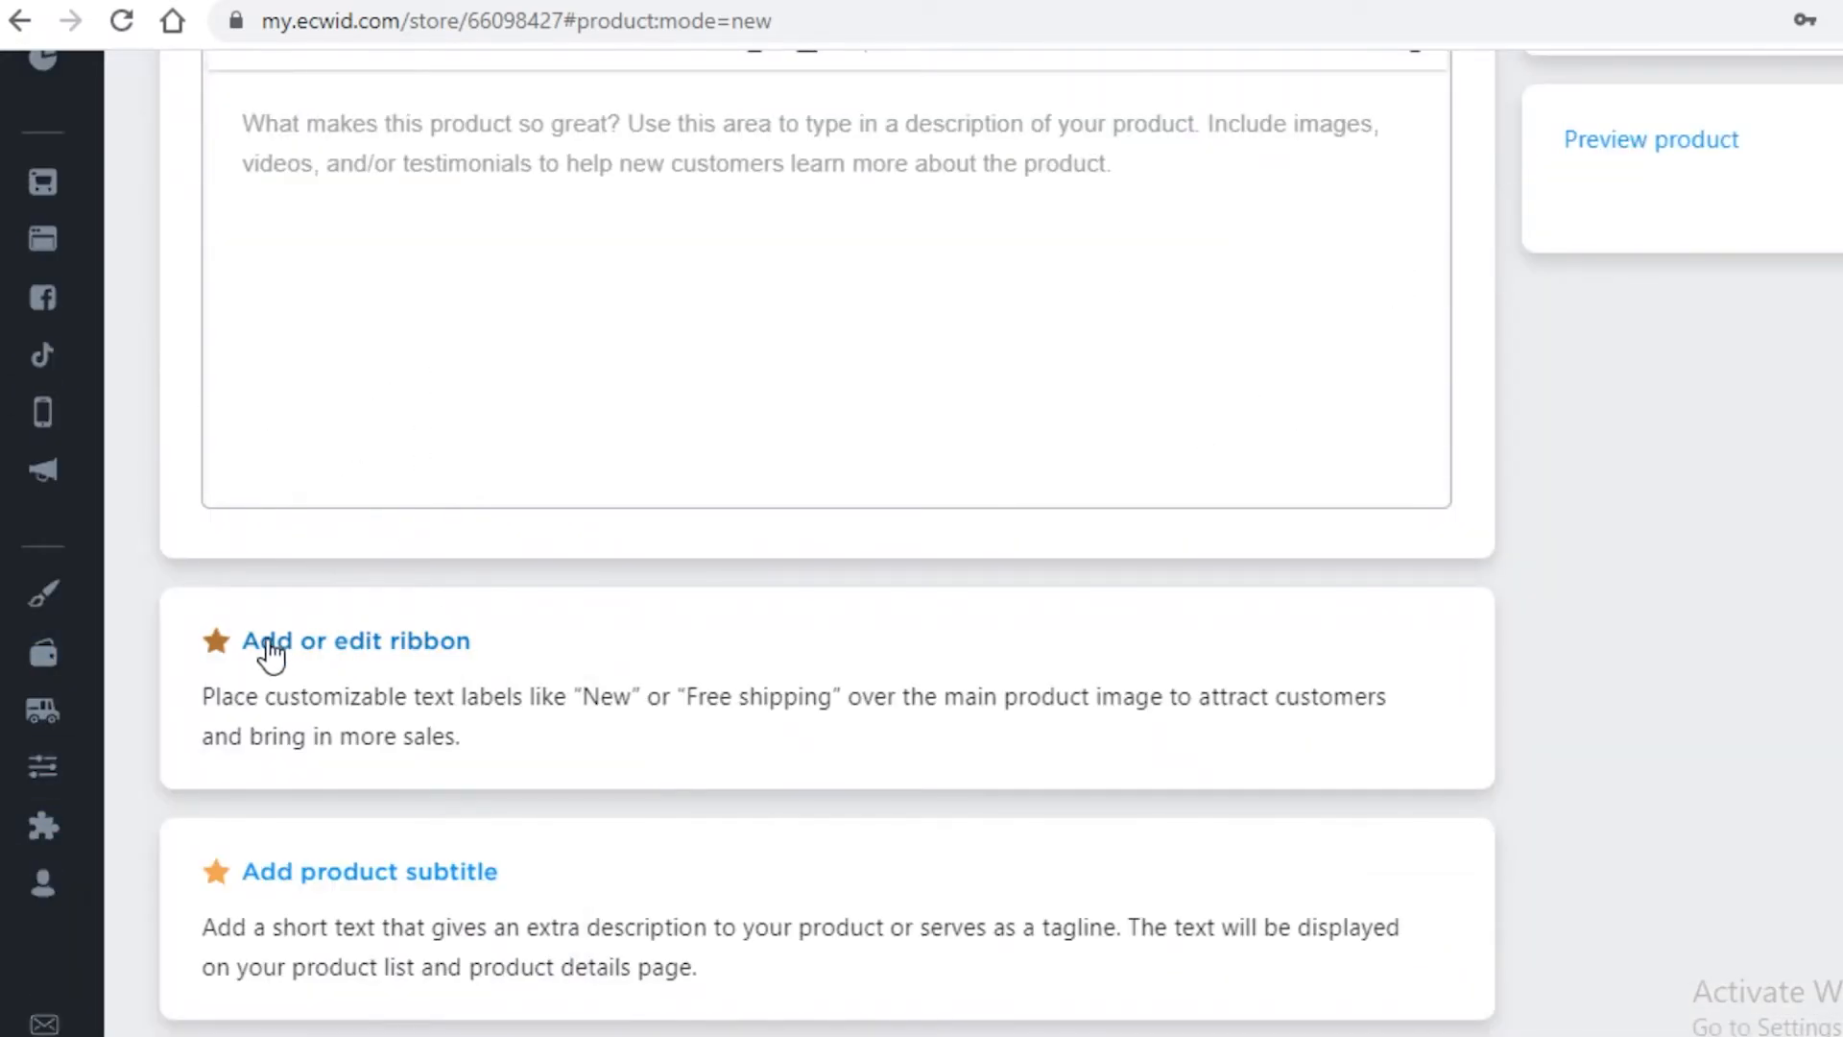
pyautogui.scroll(-2, 503, 578)
pyautogui.scroll(8, 611, 778)
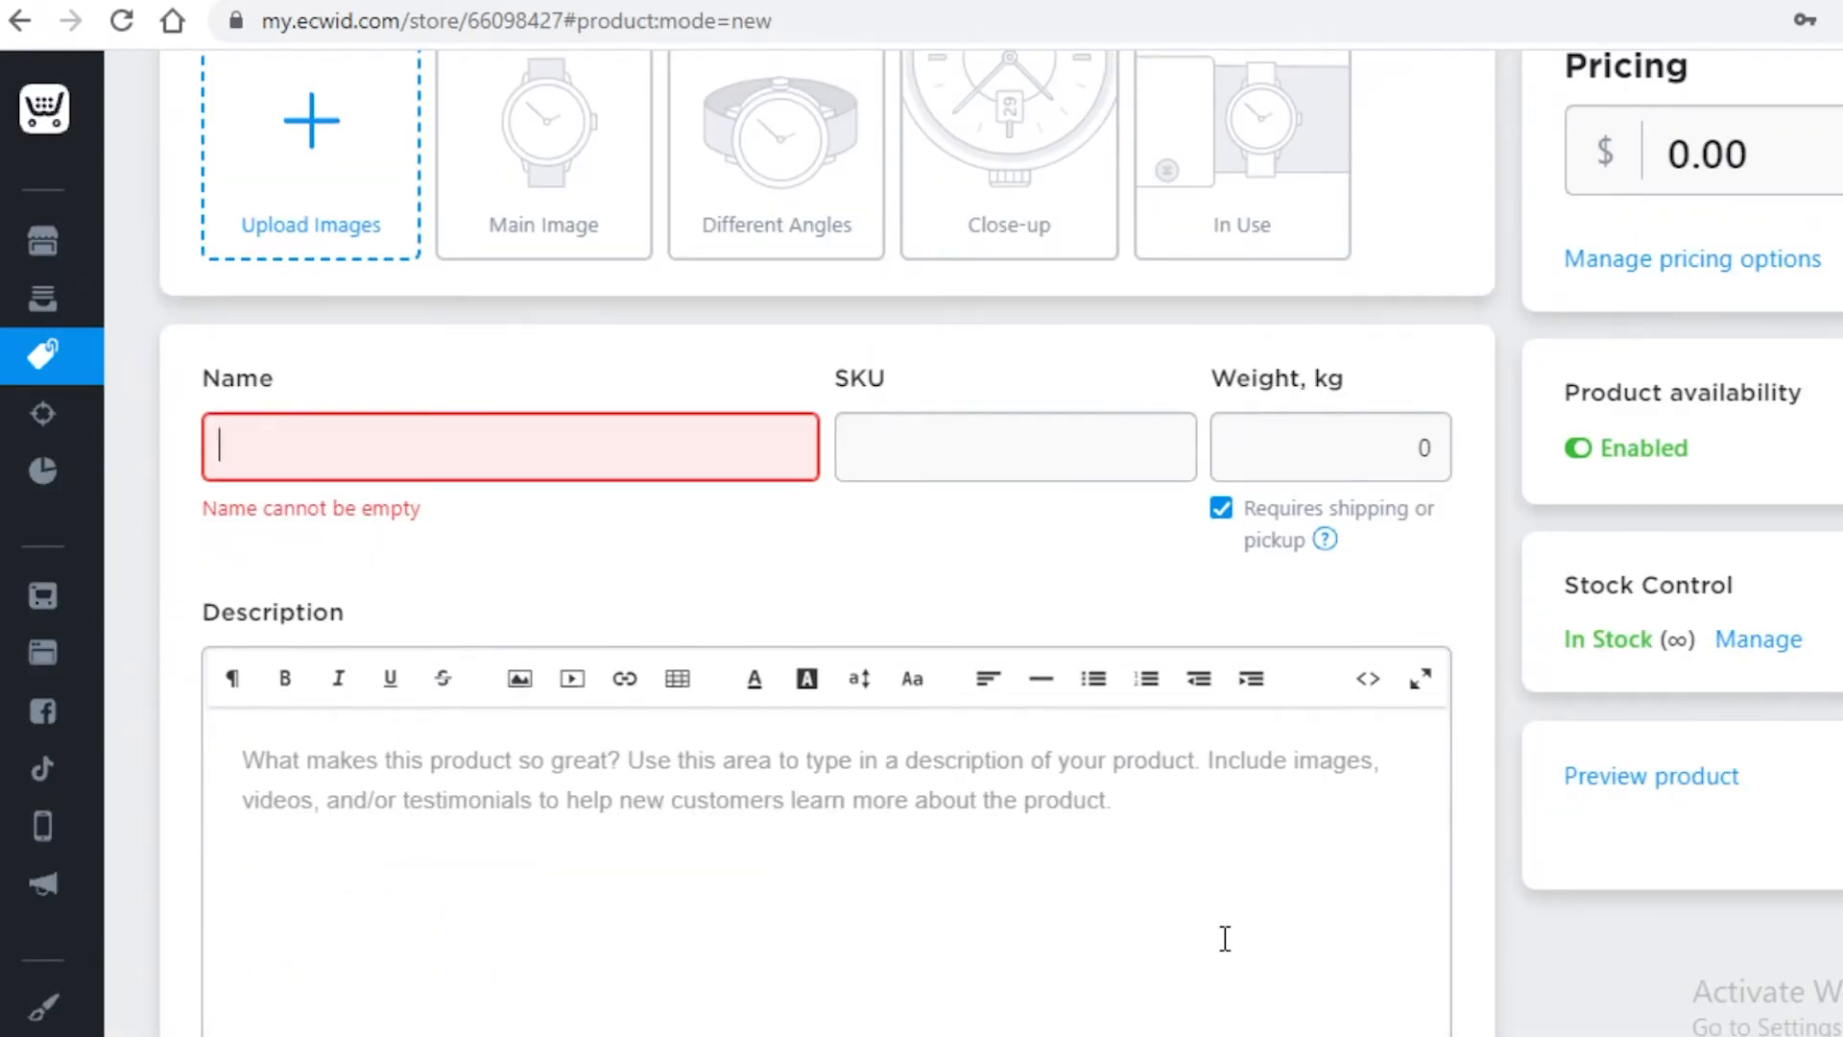
pyautogui.scroll(3, 688, 562)
# Name the new product RAINBOW and save it.
pyautogui.click(512, 748)
pyautogui.write('RAINBOW')
pyautogui.scroll(-5, 499, 768)
pyautogui.scroll(-5, 471, 792)
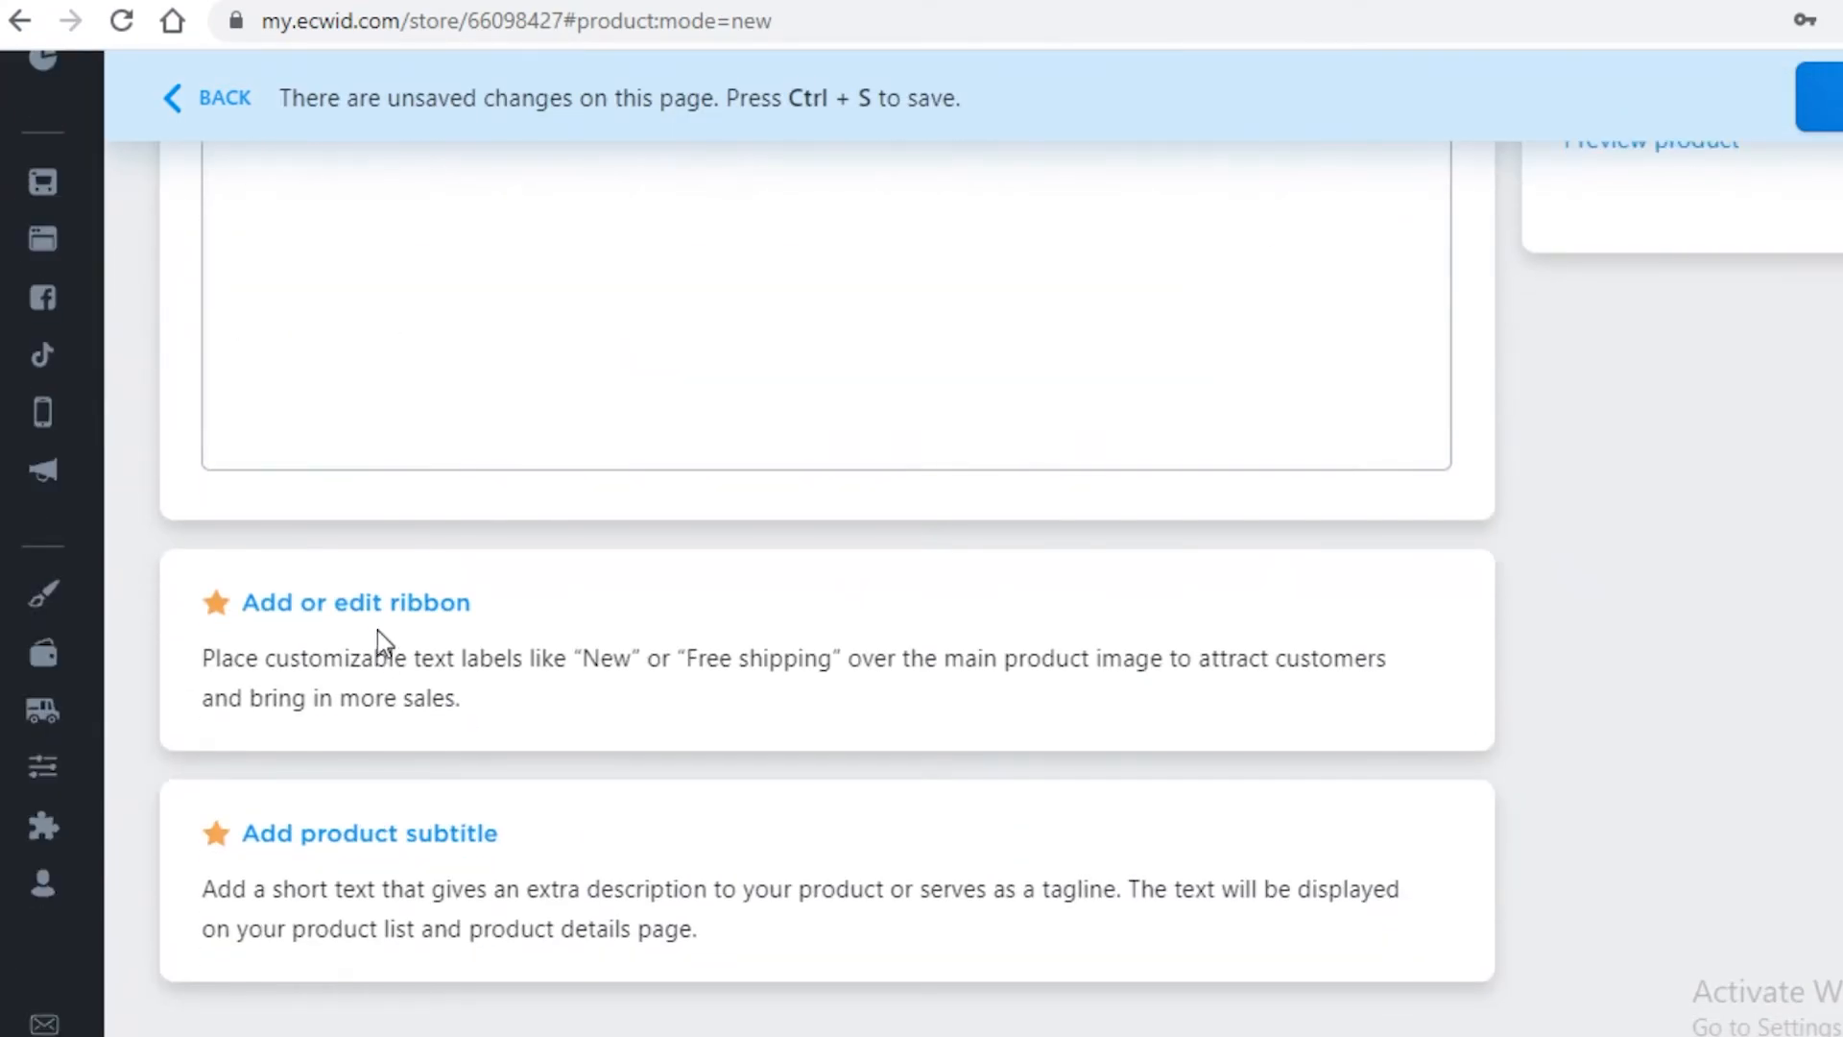
pyautogui.click(365, 607)
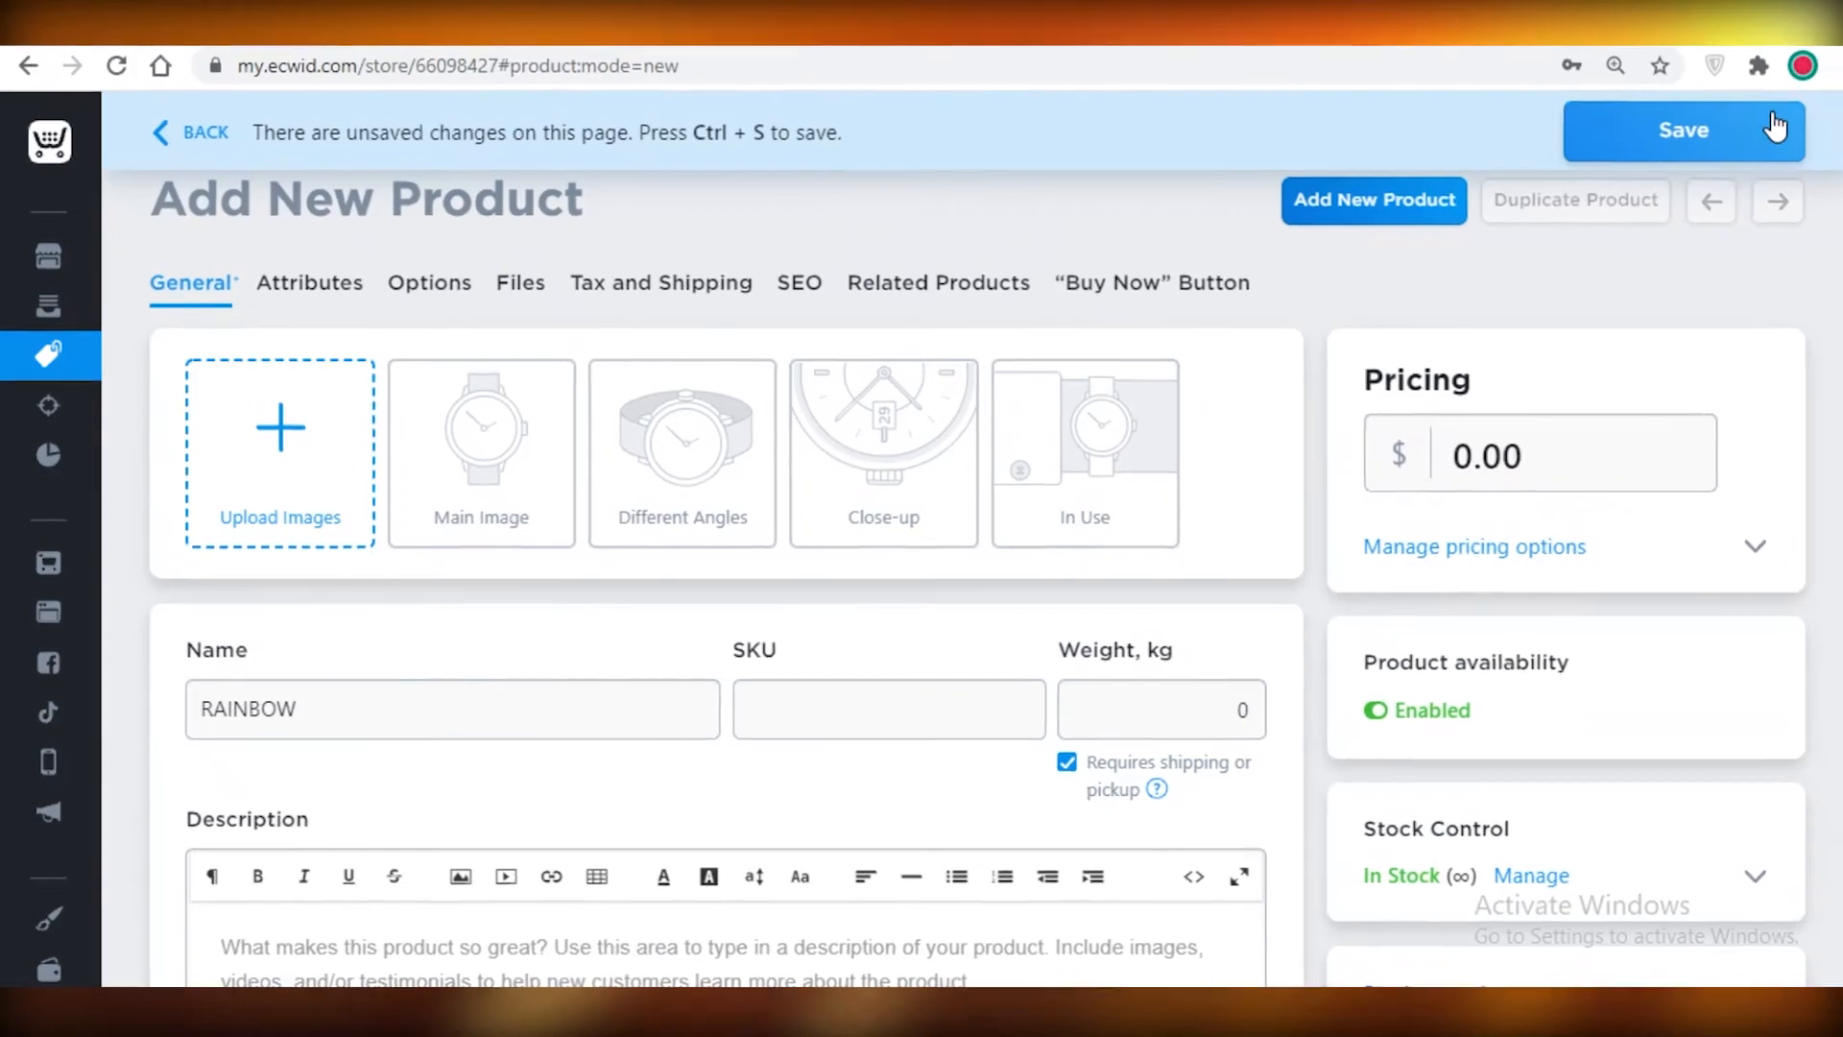
pyautogui.click(1775, 126)
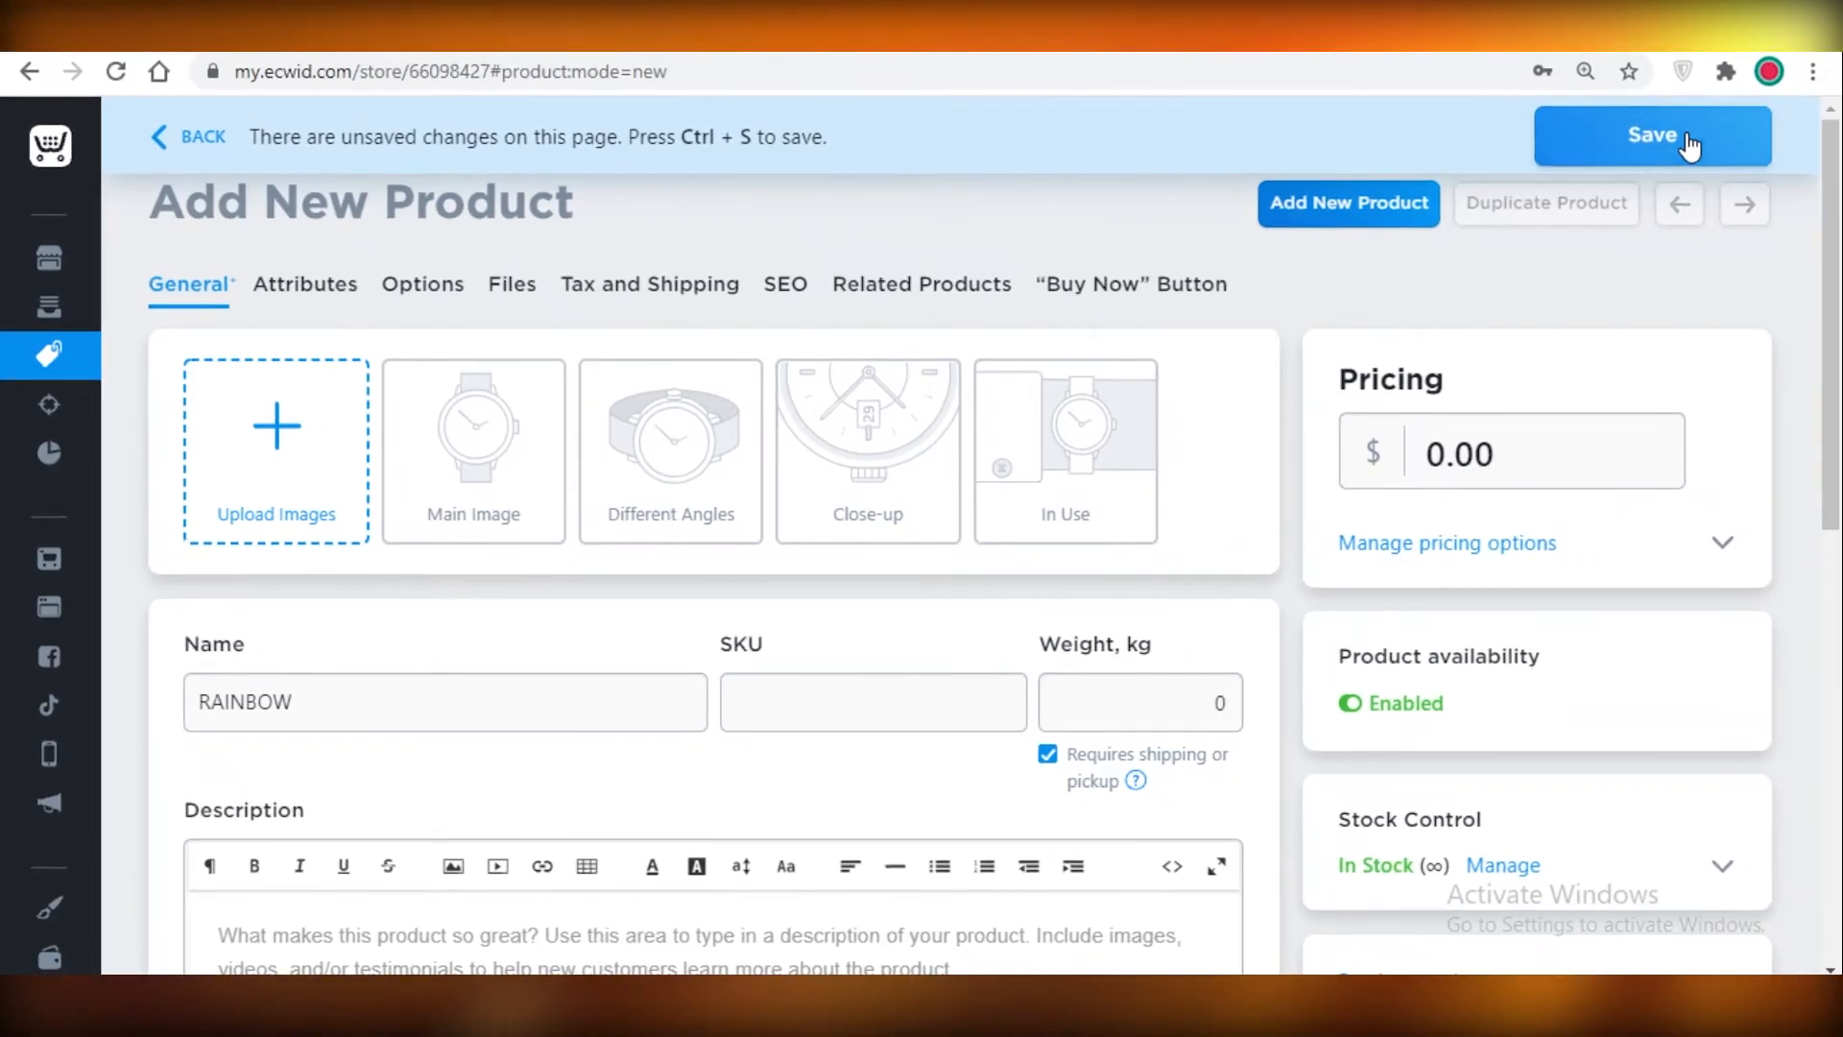
# Set the RAINBOW product's price to $12, save the change and return to the product list.
pyautogui.click(1529, 459)
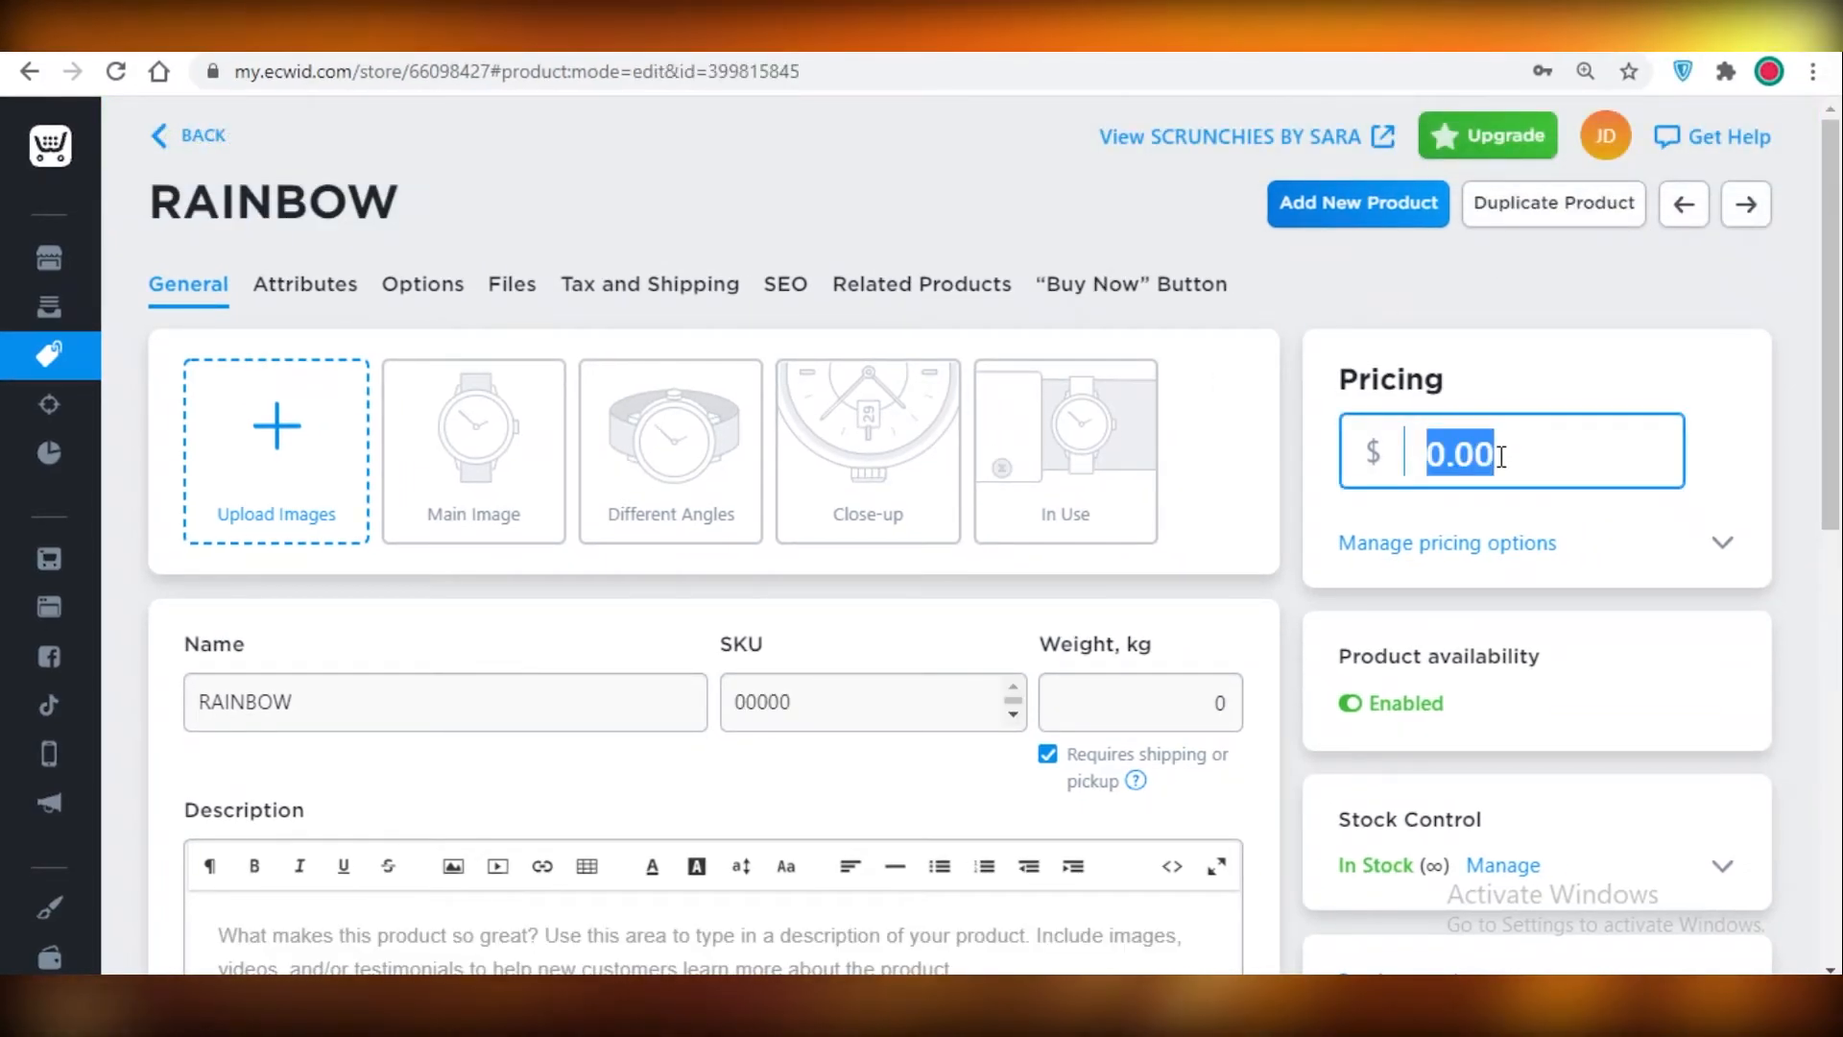
pyautogui.write('12')
pyautogui.click(1698, 135)
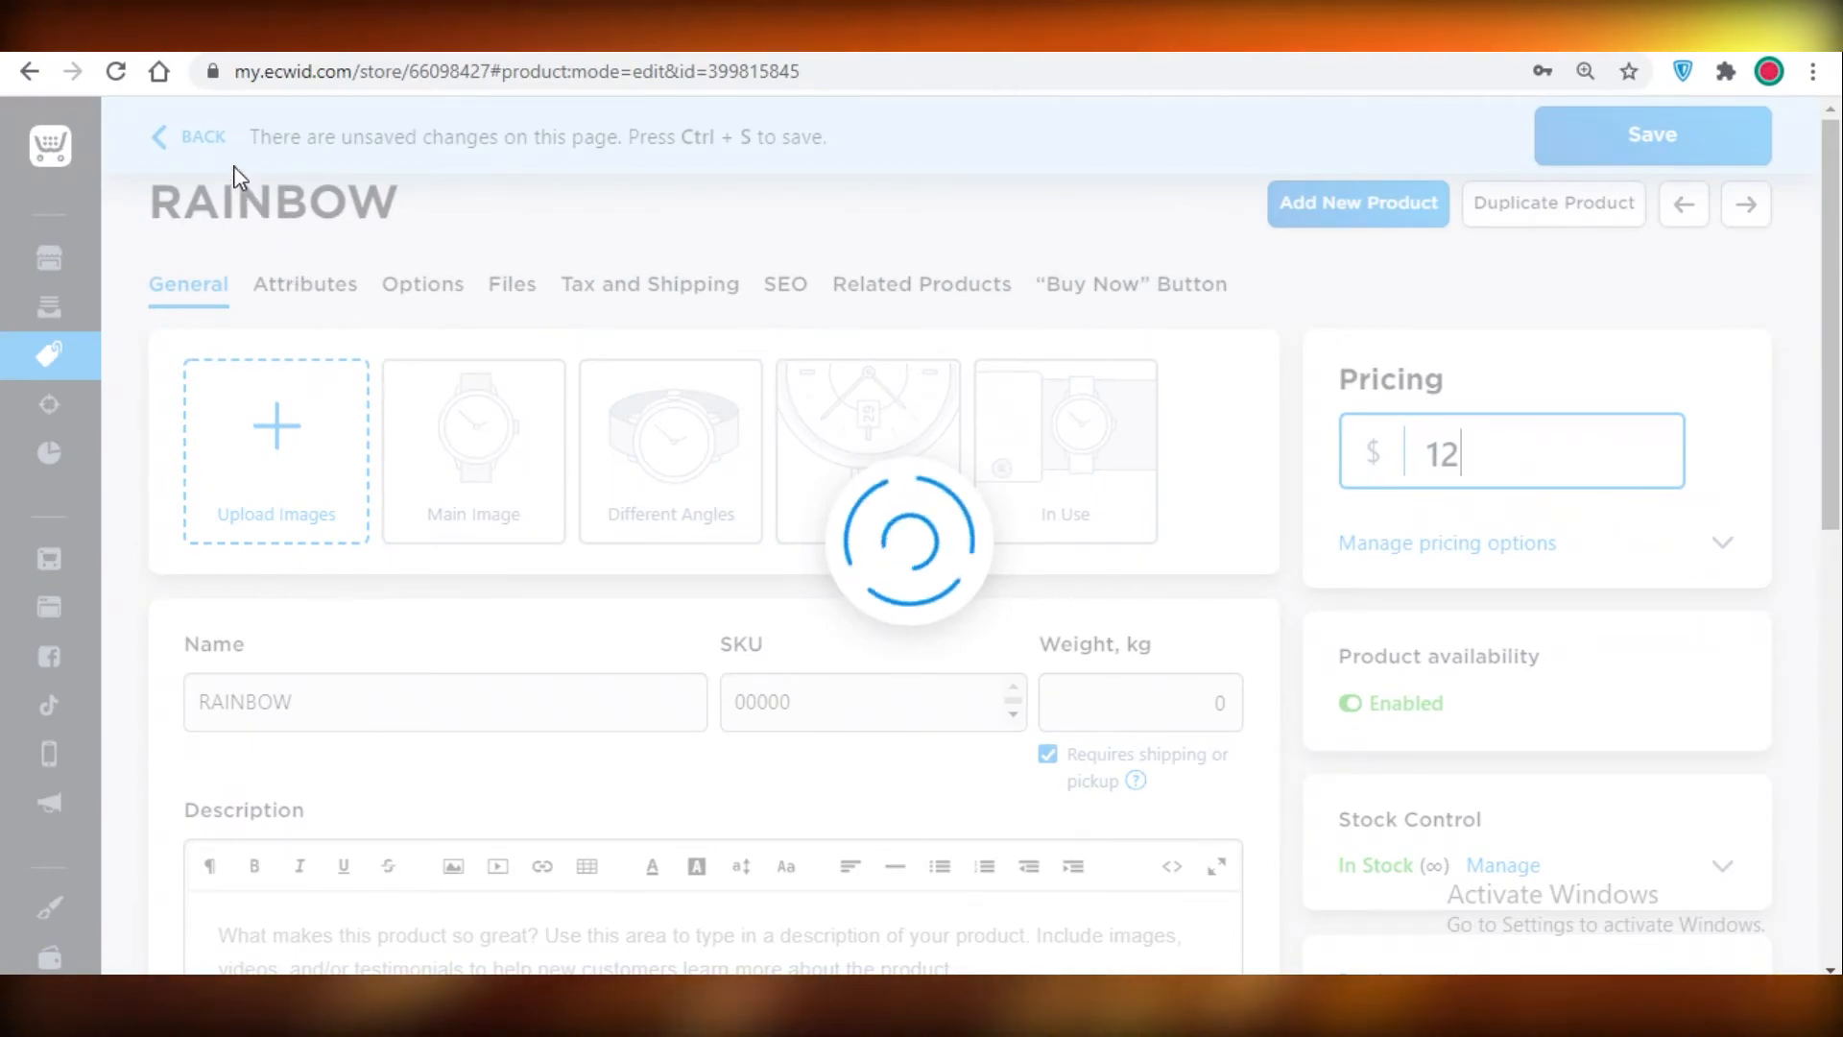
pyautogui.click(204, 137)
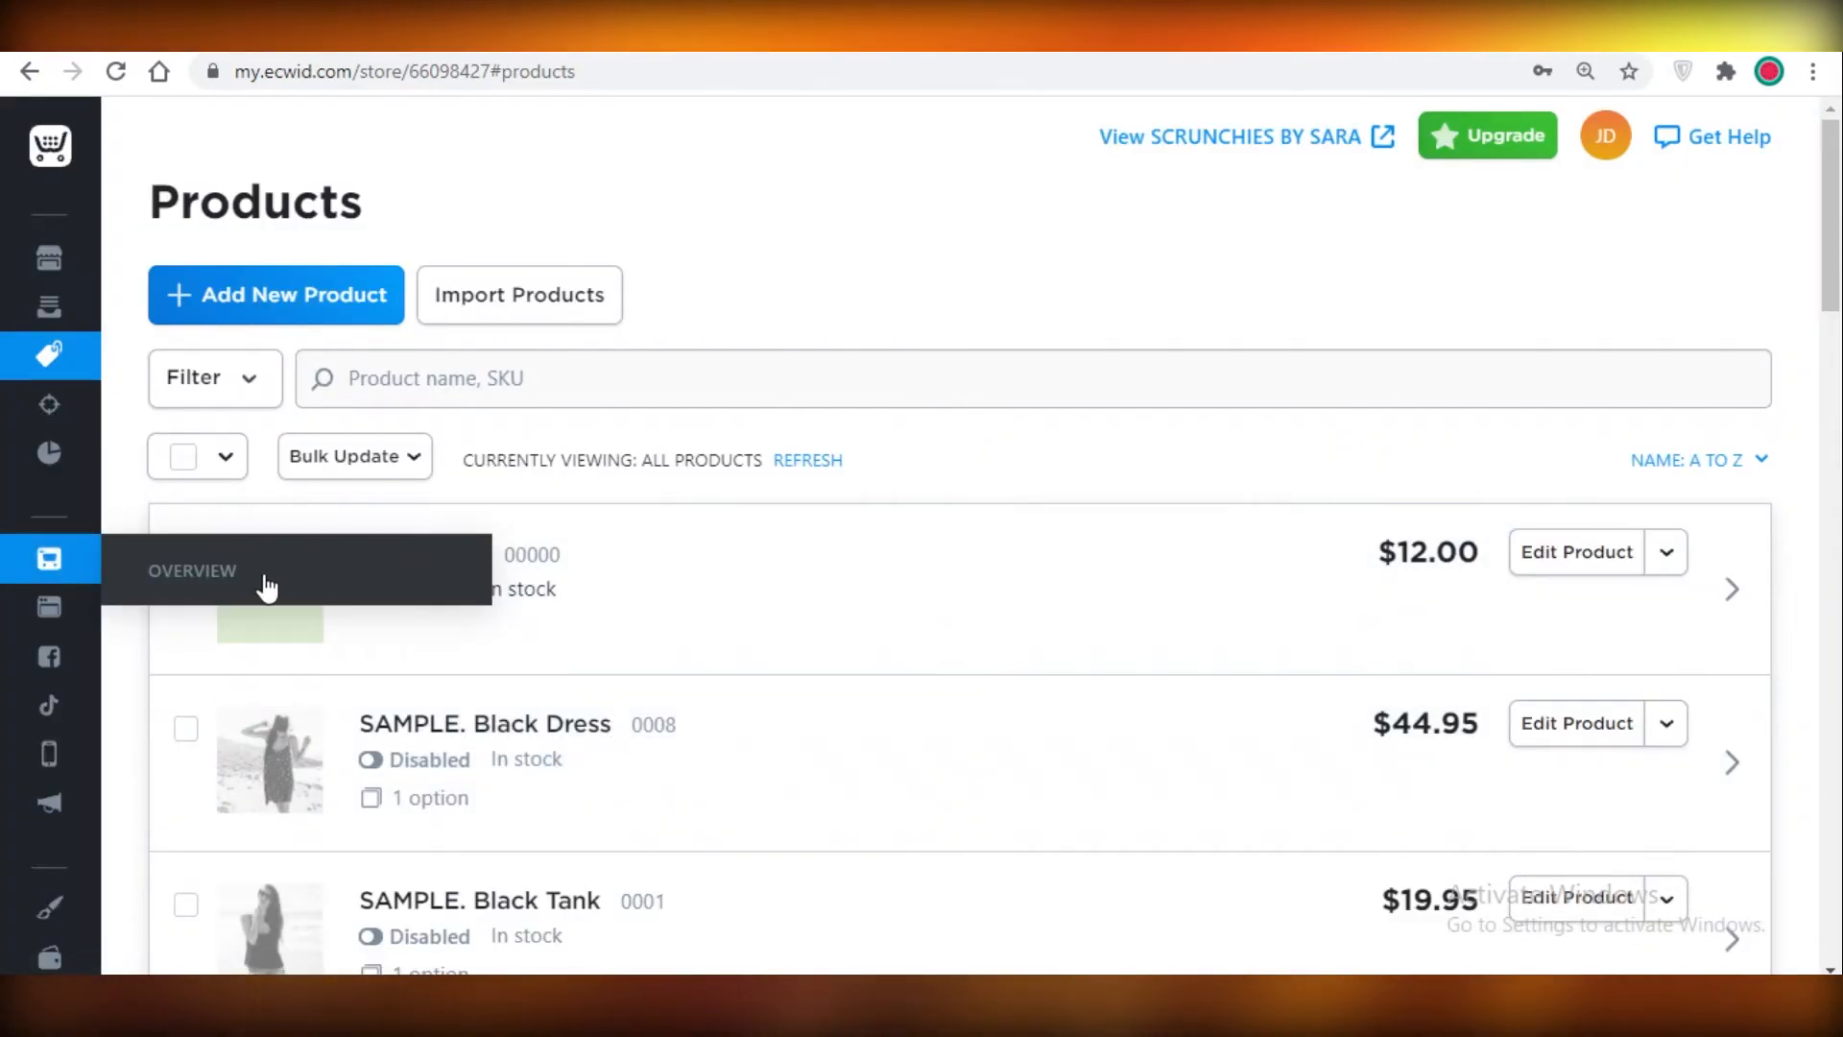
# Toggle the RAINBOW product's availability off and on in the product list, ending with it enabled.
pyautogui.click(371, 590)
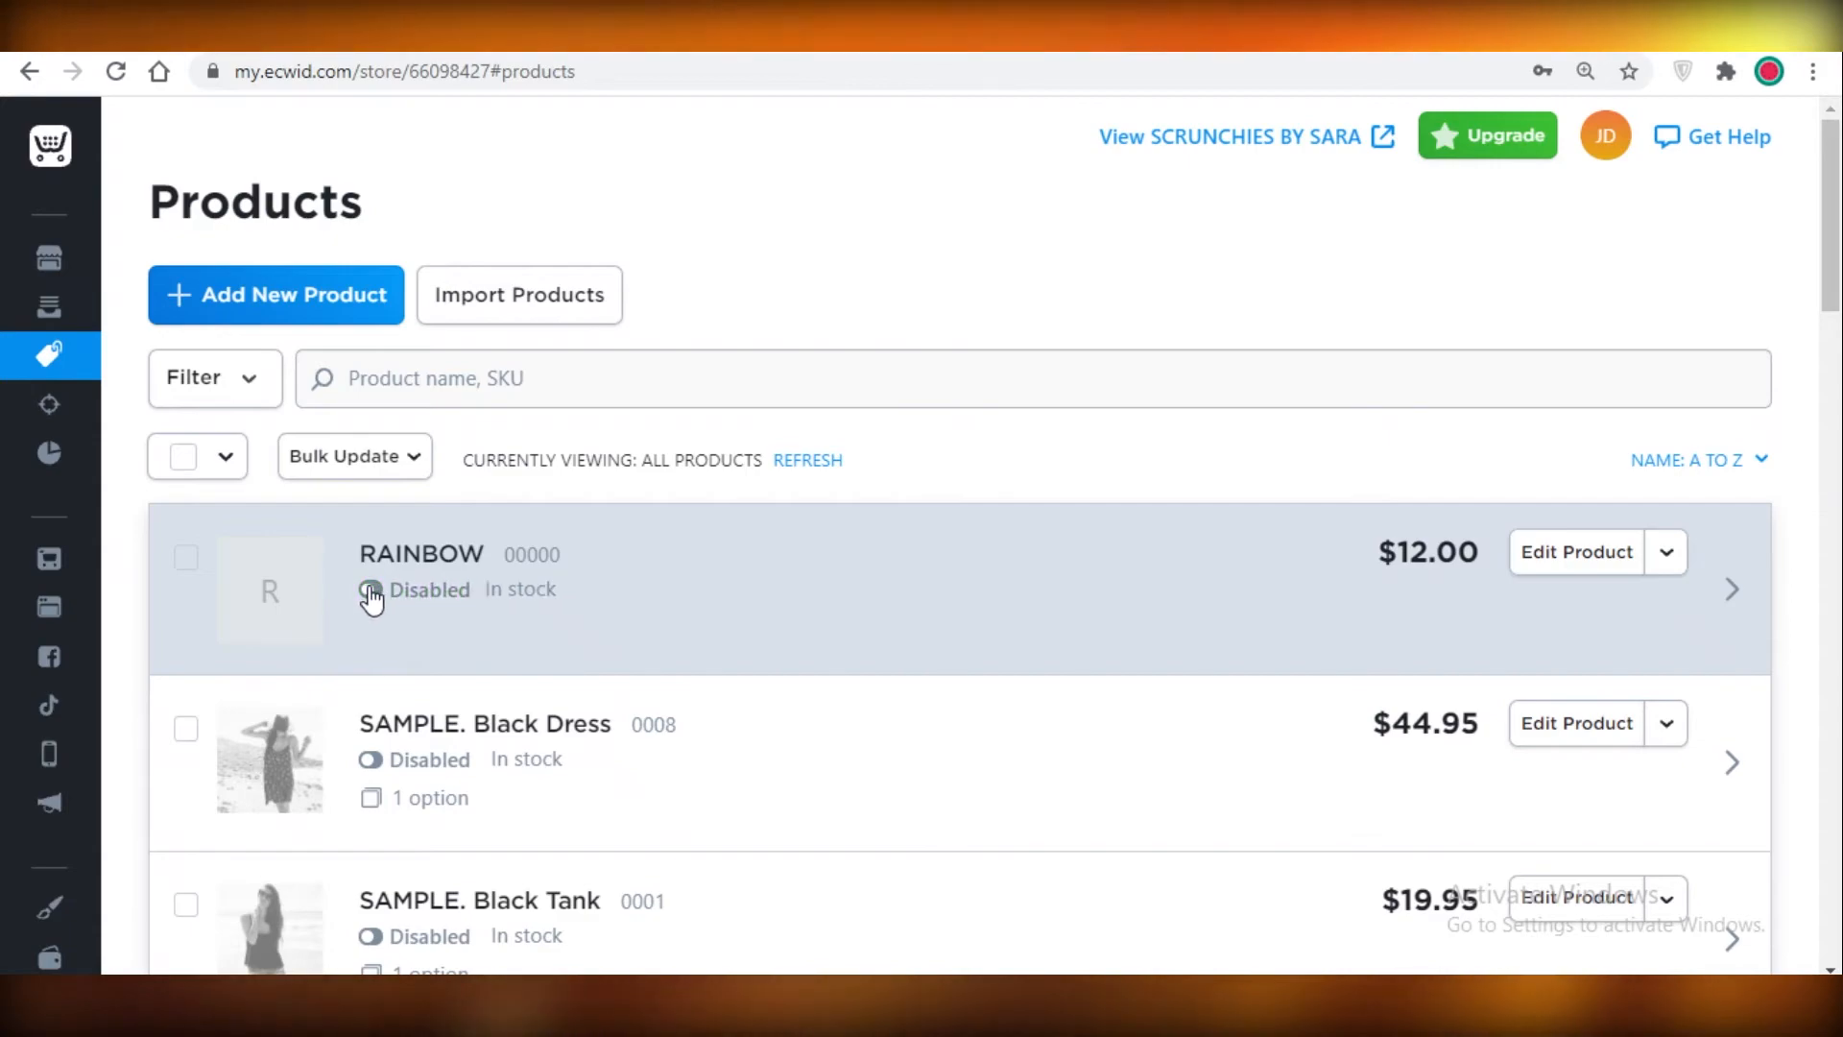
pyautogui.click(371, 590)
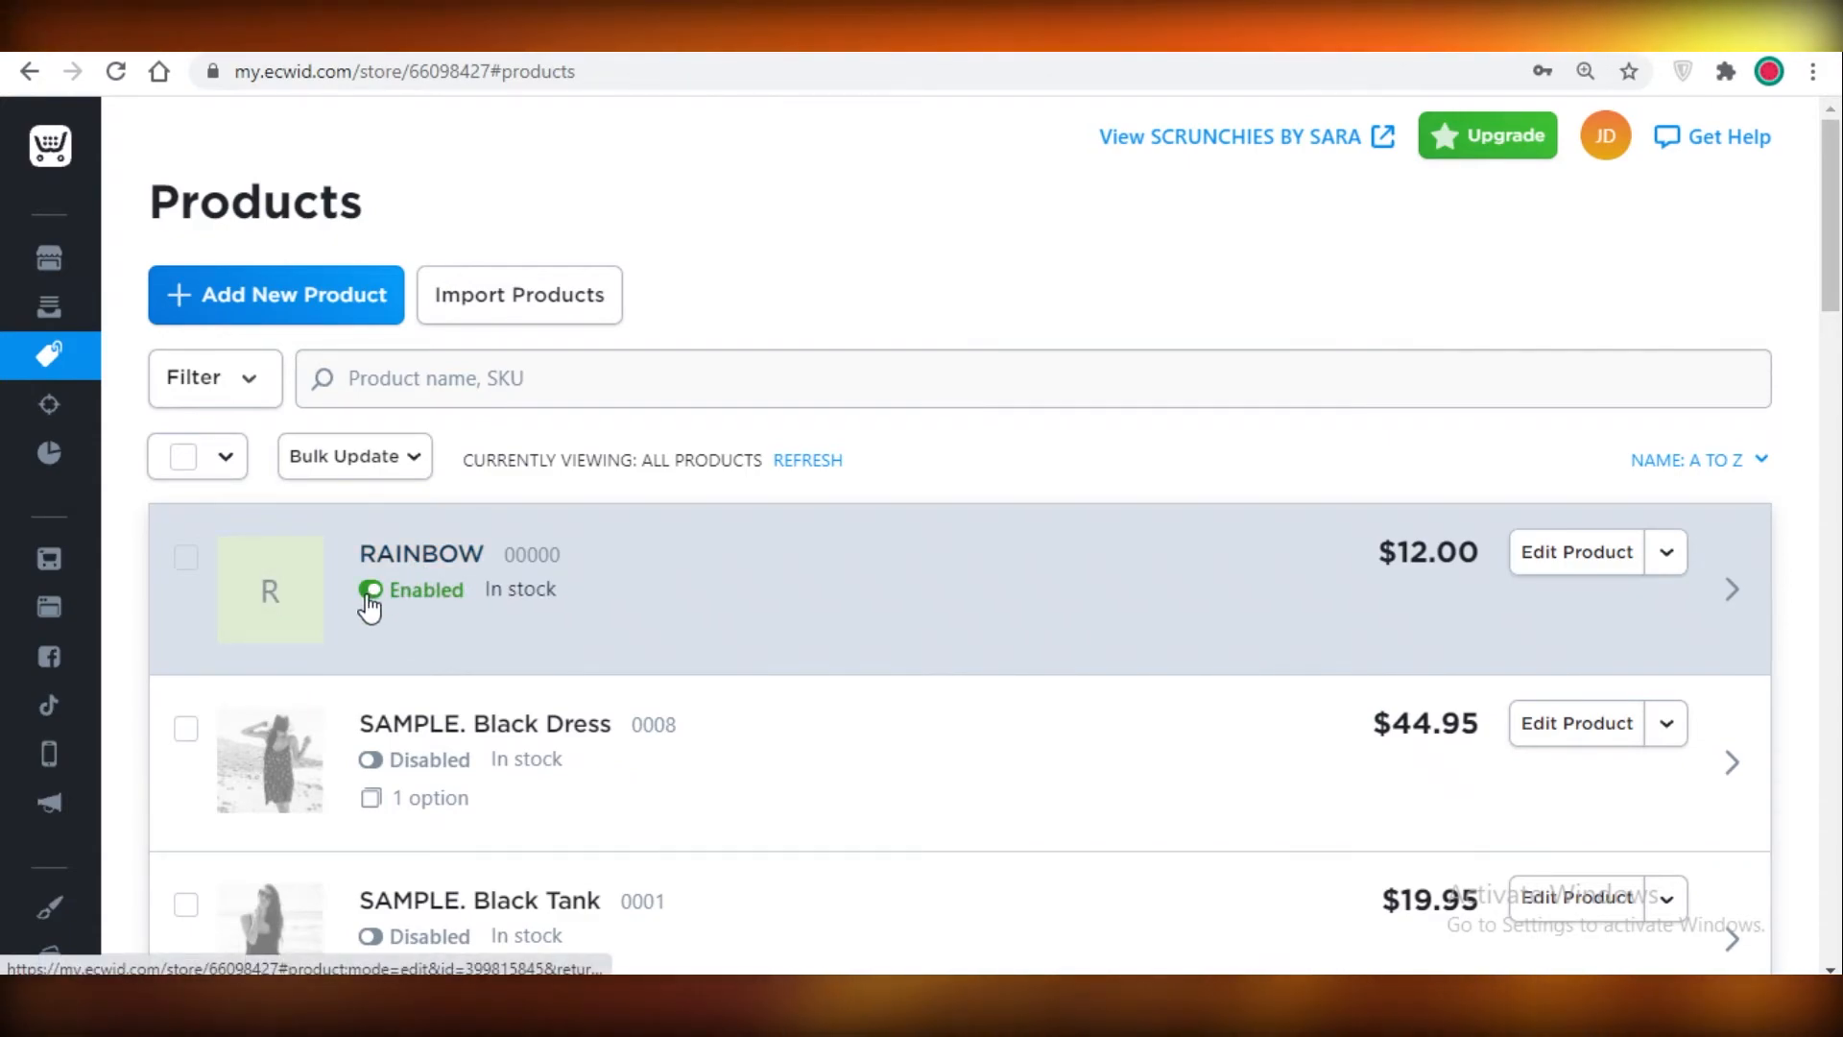
pyautogui.click(370, 593)
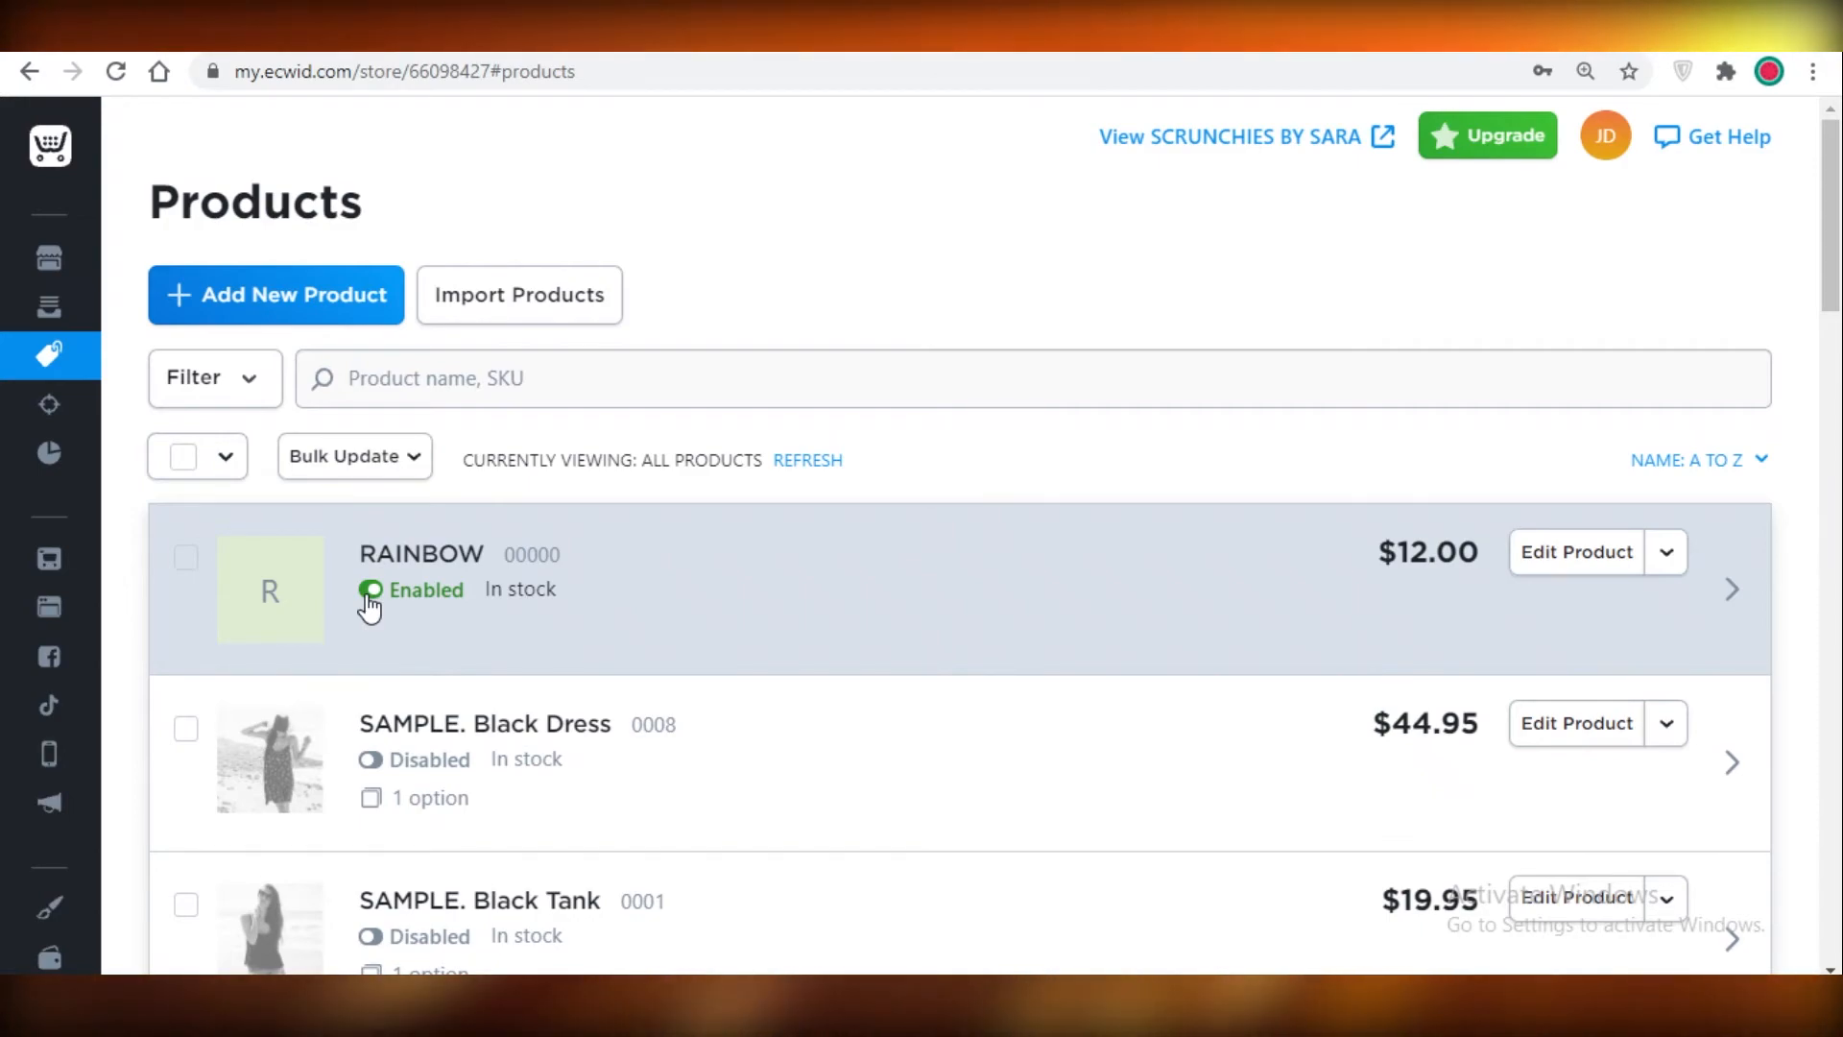
pyautogui.click(370, 593)
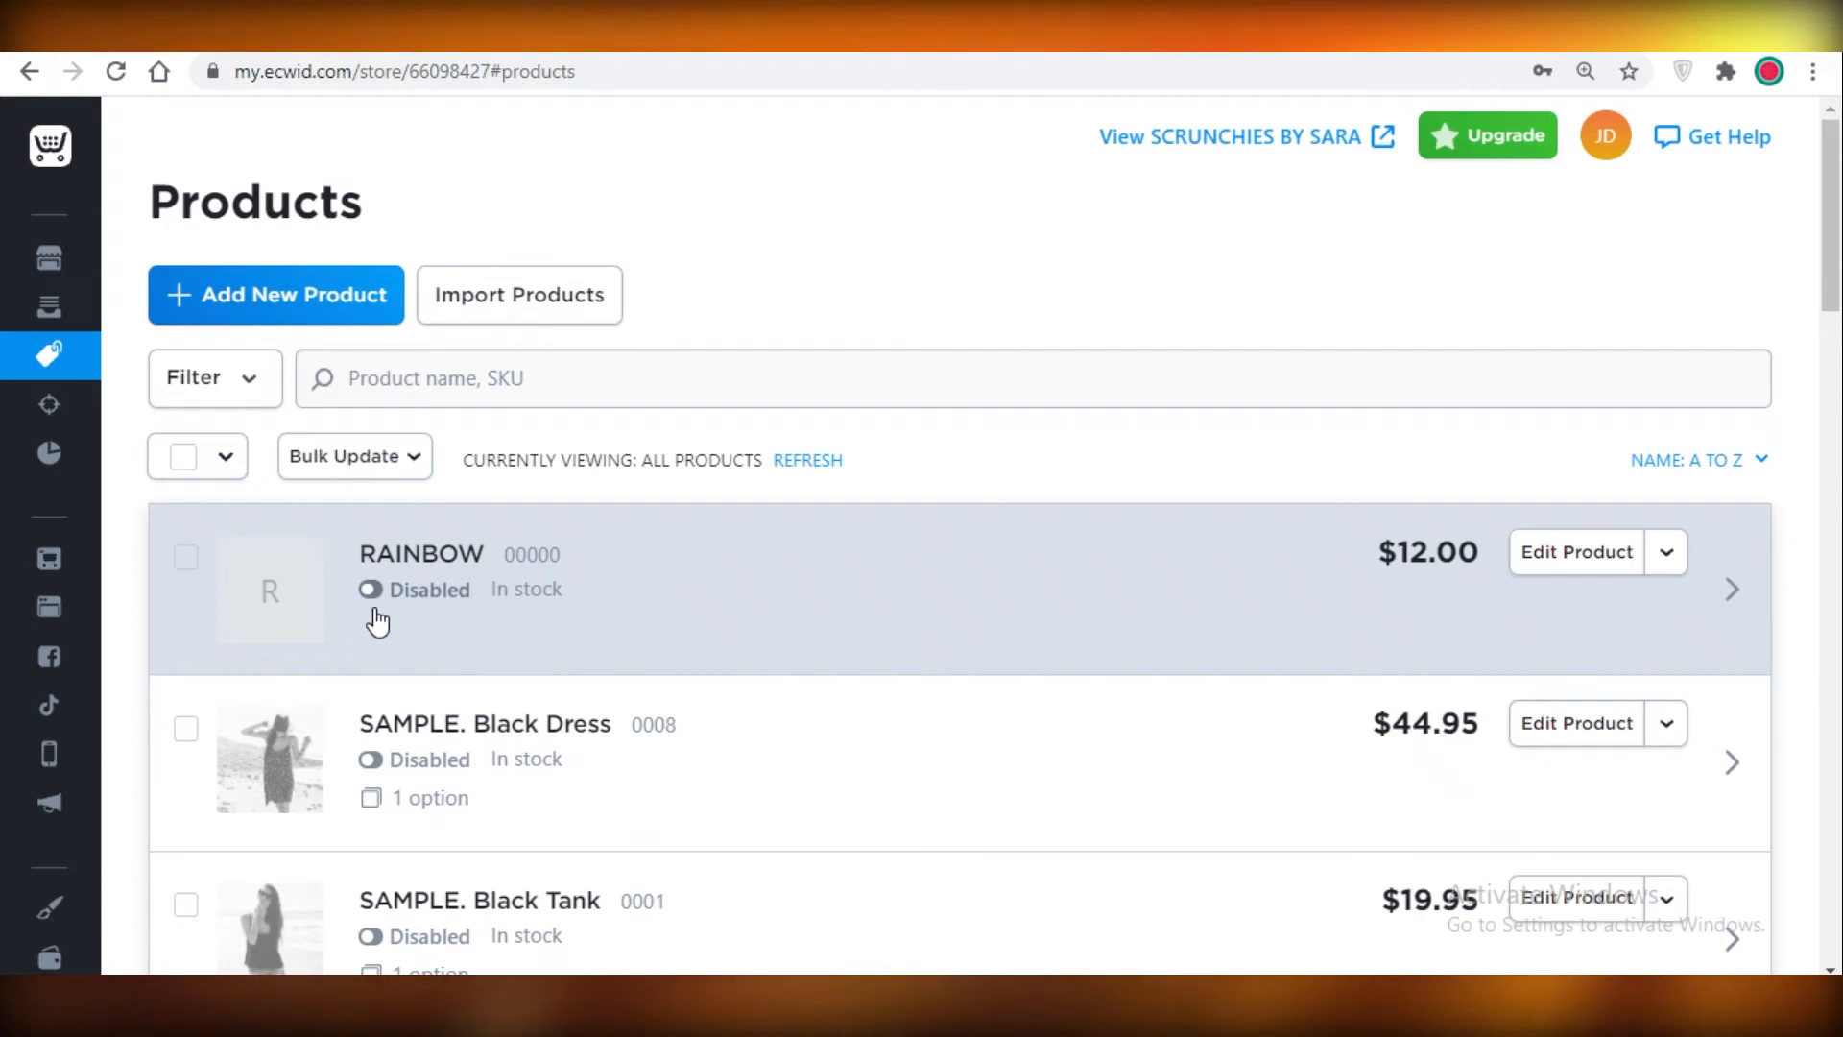
pyautogui.click(372, 593)
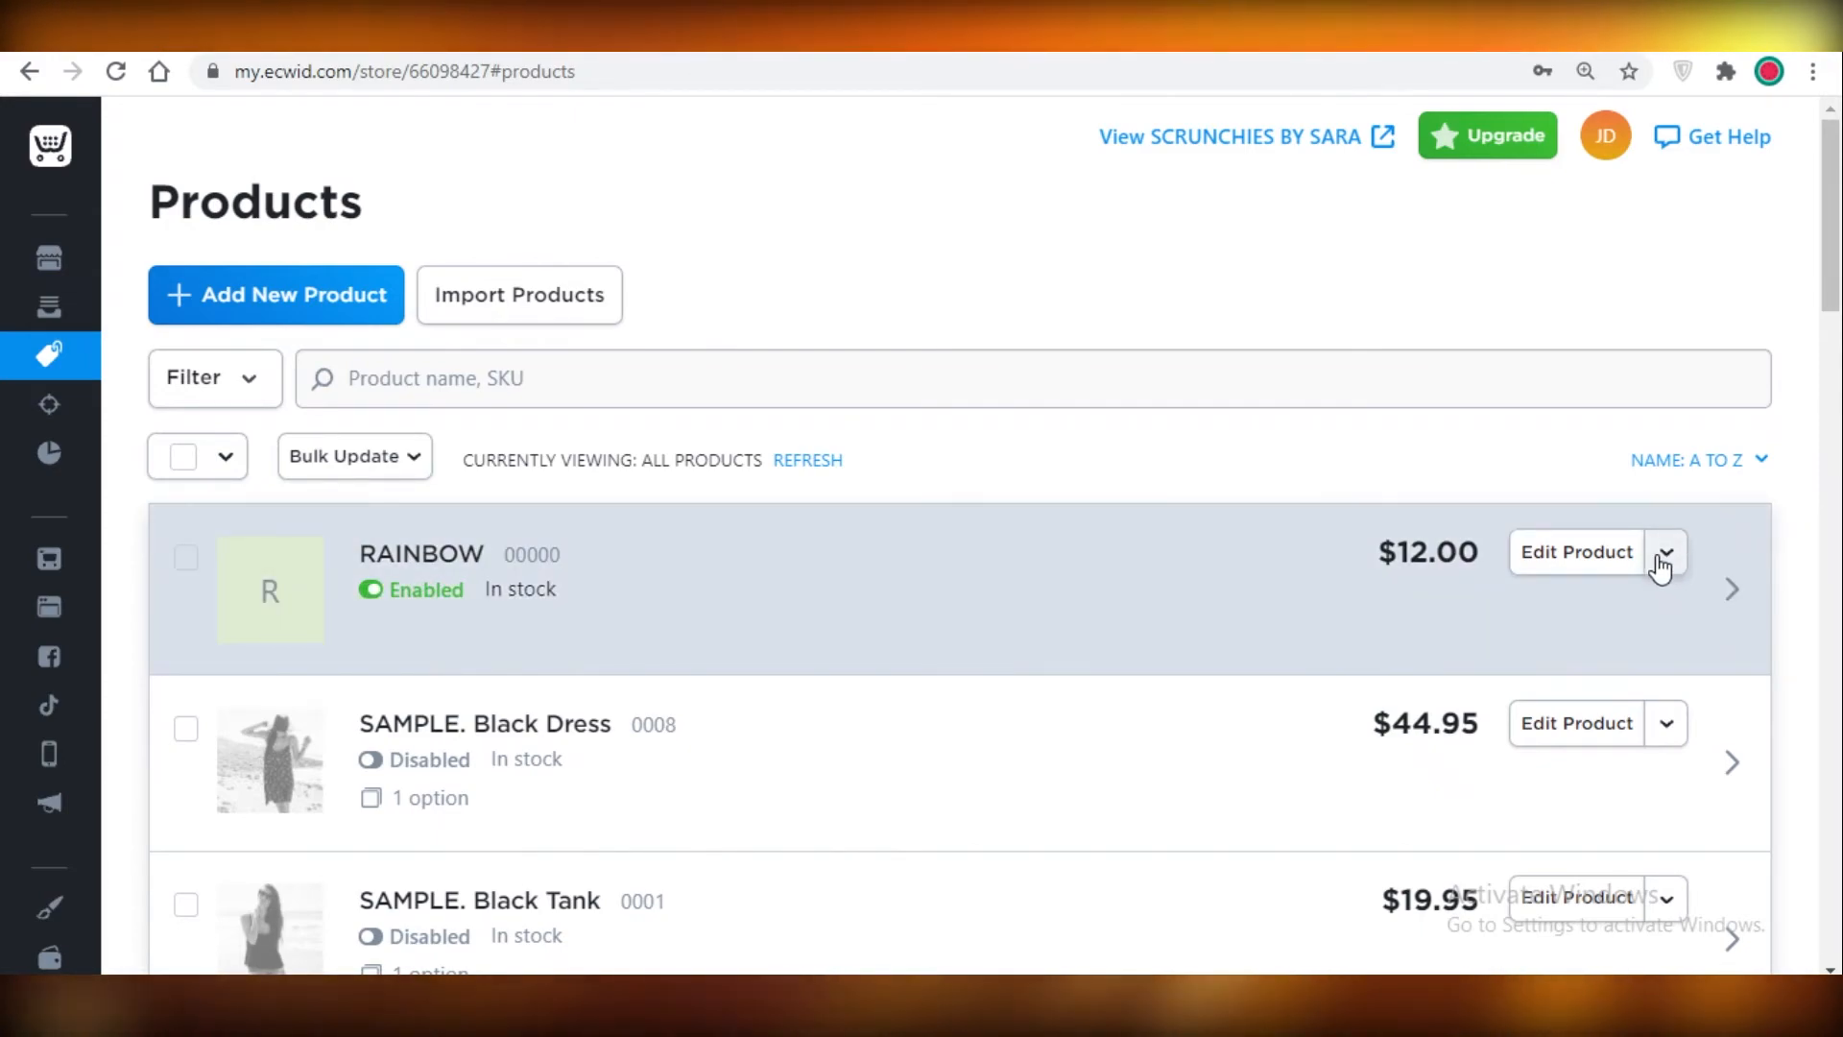
# Examine the additional actions offered for the RAINBOW product in the product list.
pyautogui.click(1665, 554)
pyautogui.scroll(-4, 1535, 413)
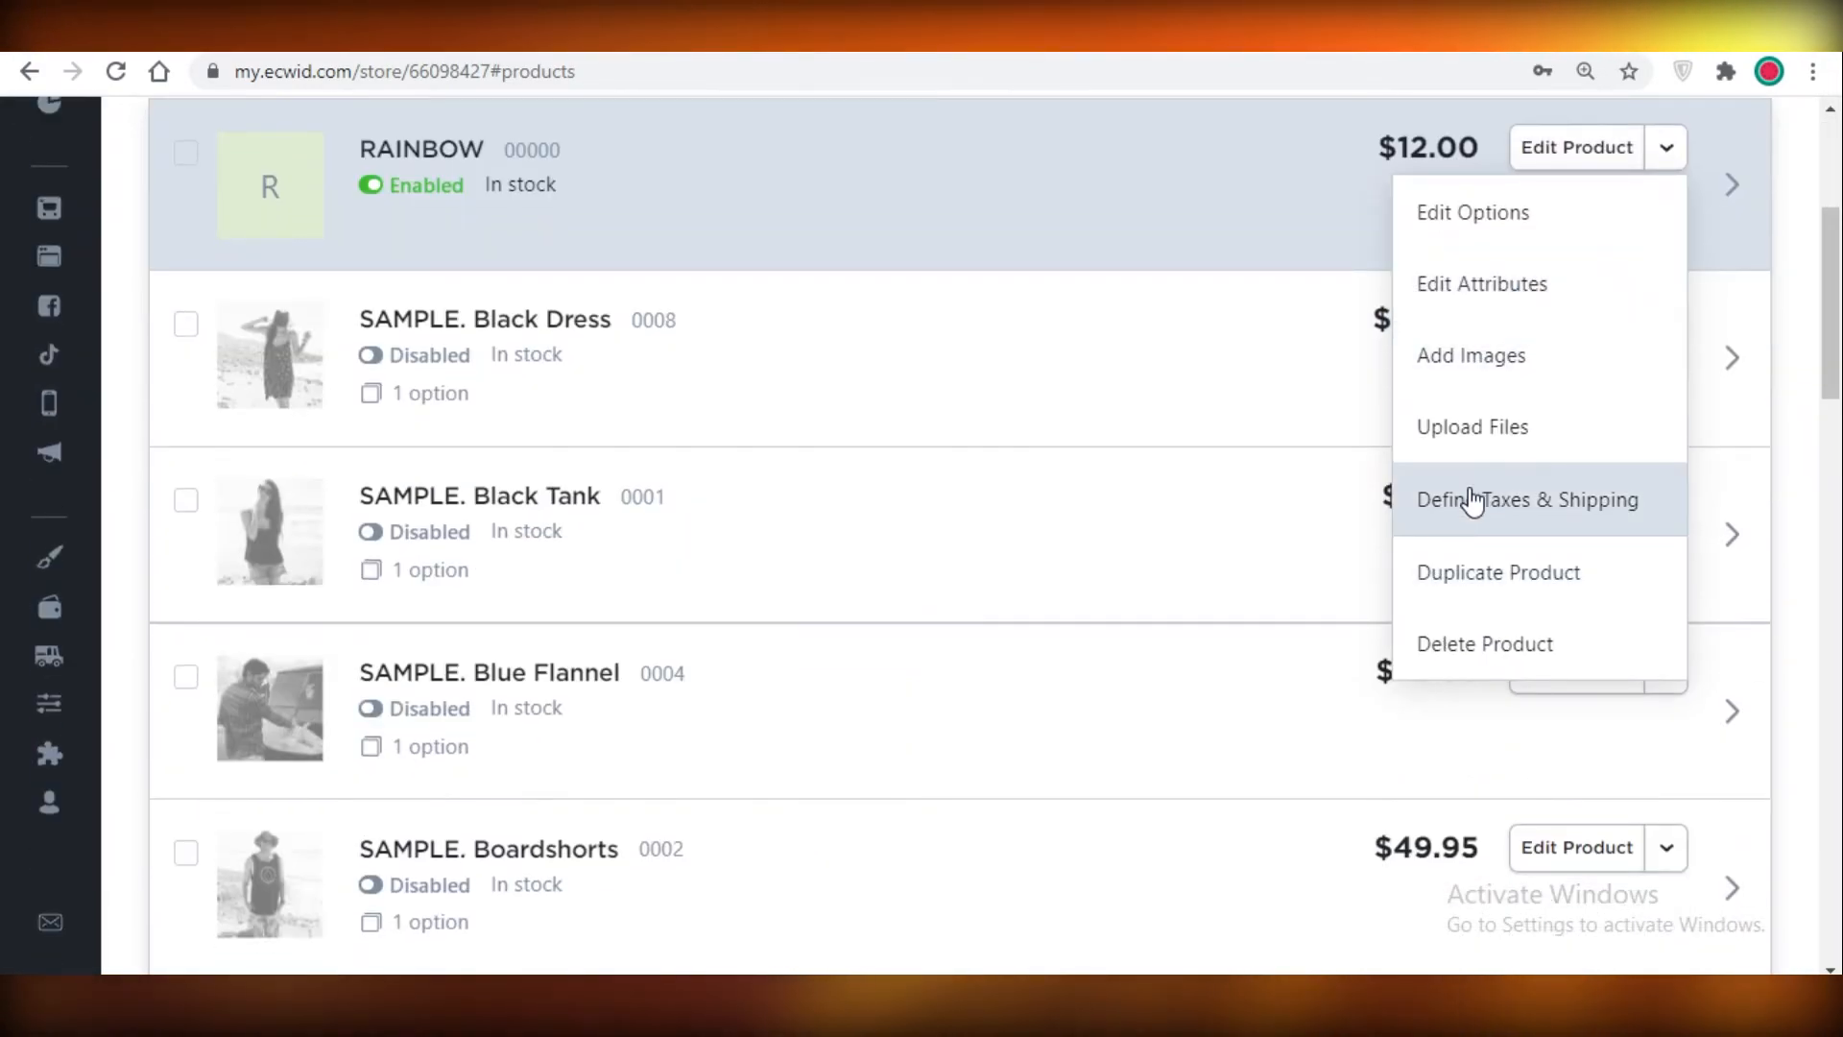
pyautogui.scroll(2, 1473, 501)
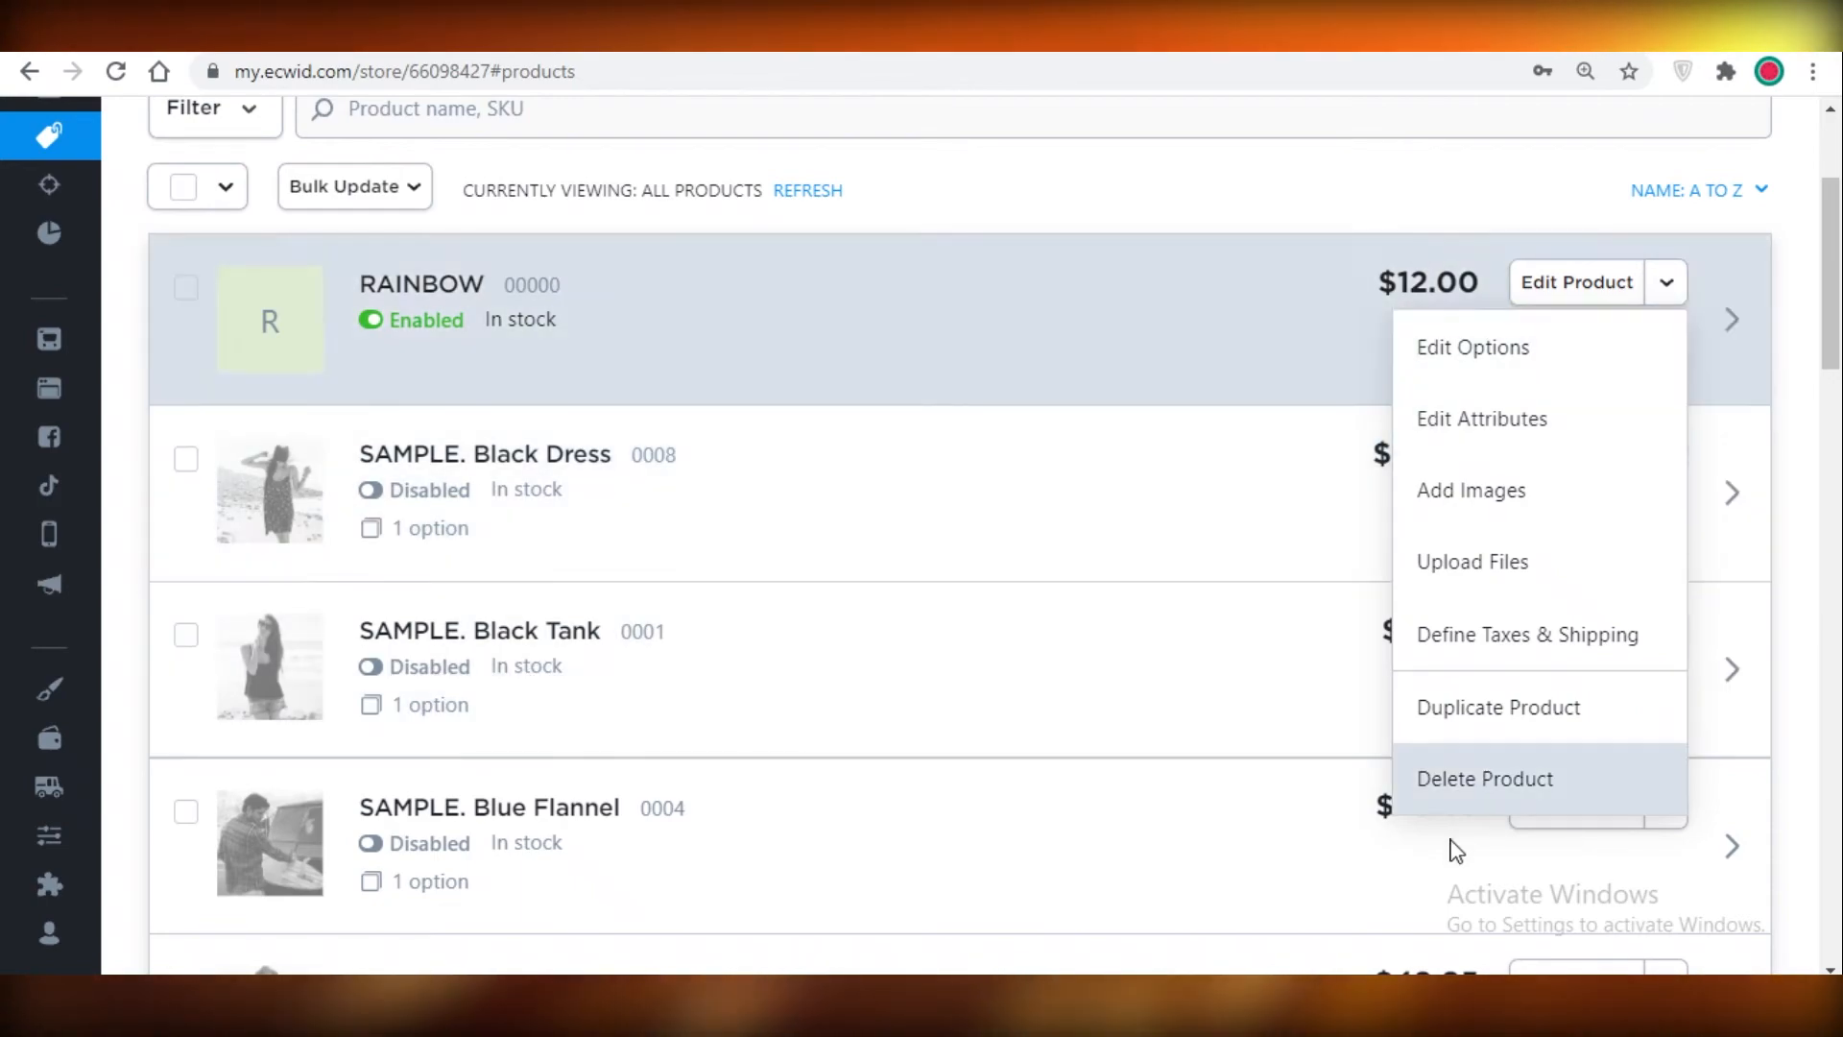
pyautogui.scroll(3, 1056, 317)
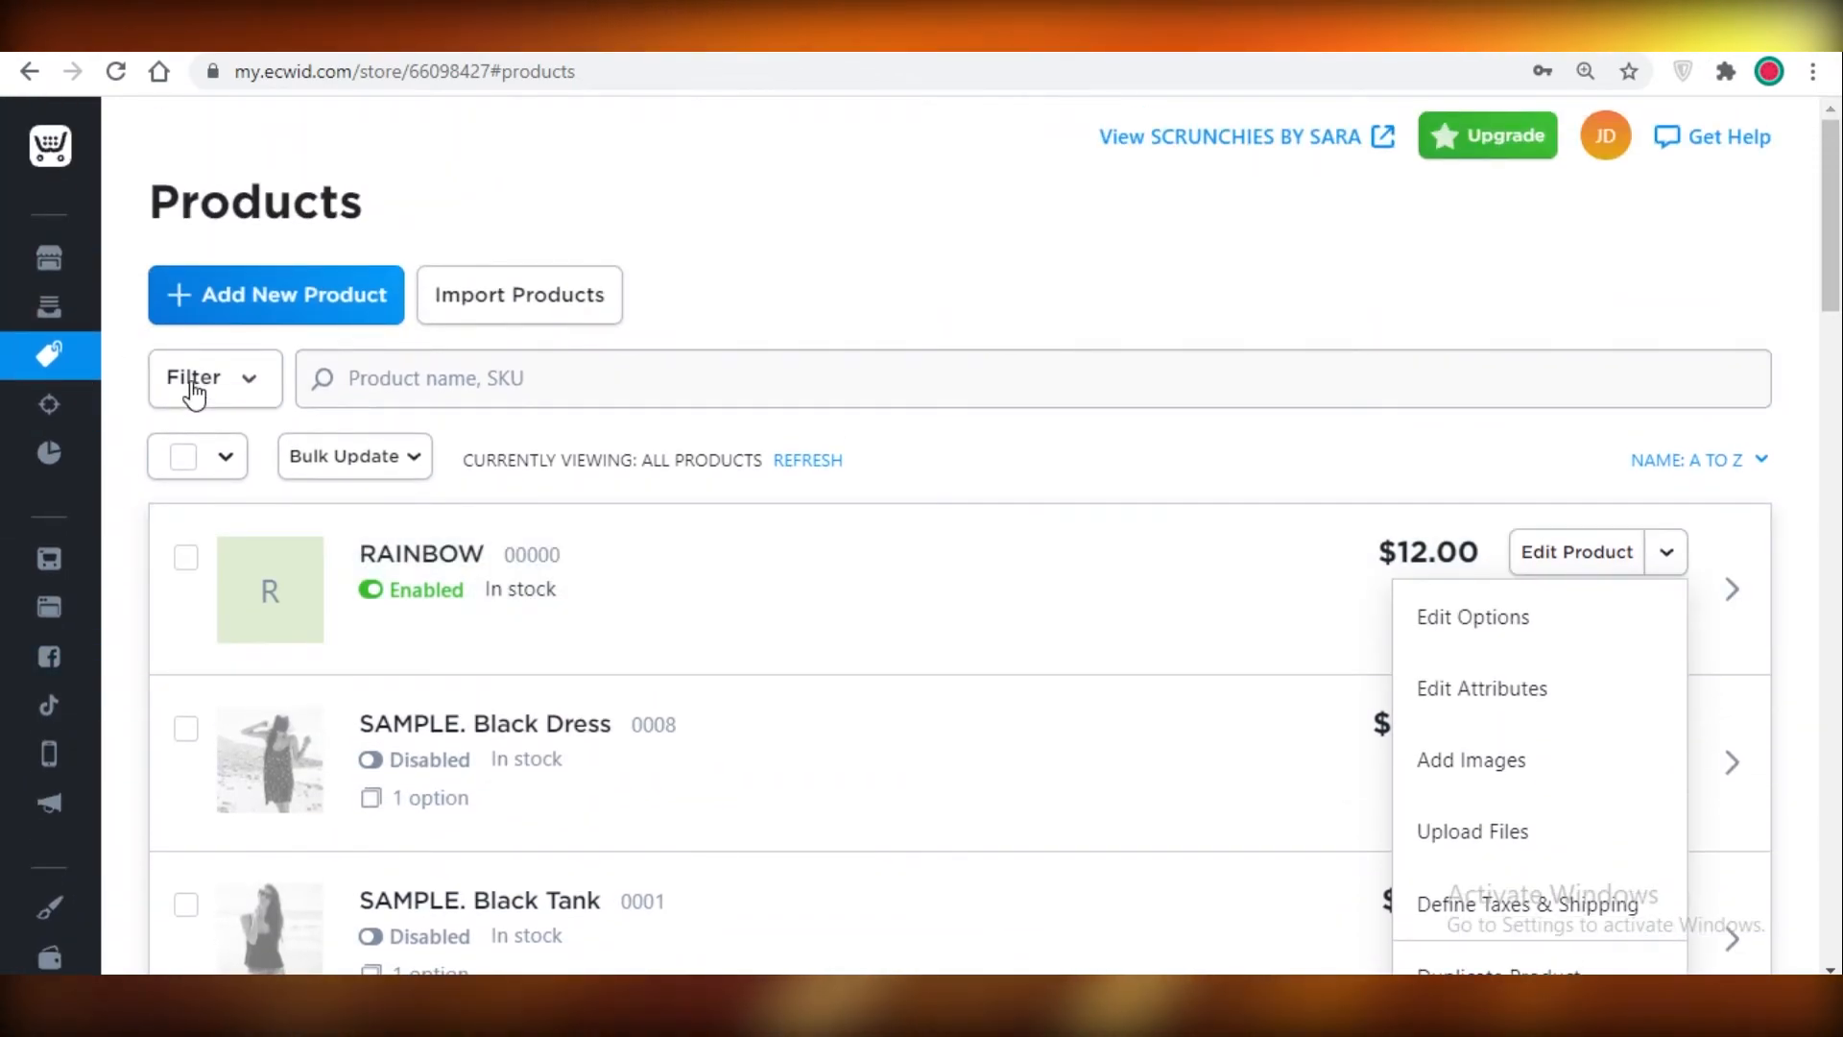
# Add a new product named BLUE with a price of $1, save it and return to the product list.
pyautogui.click(370, 297)
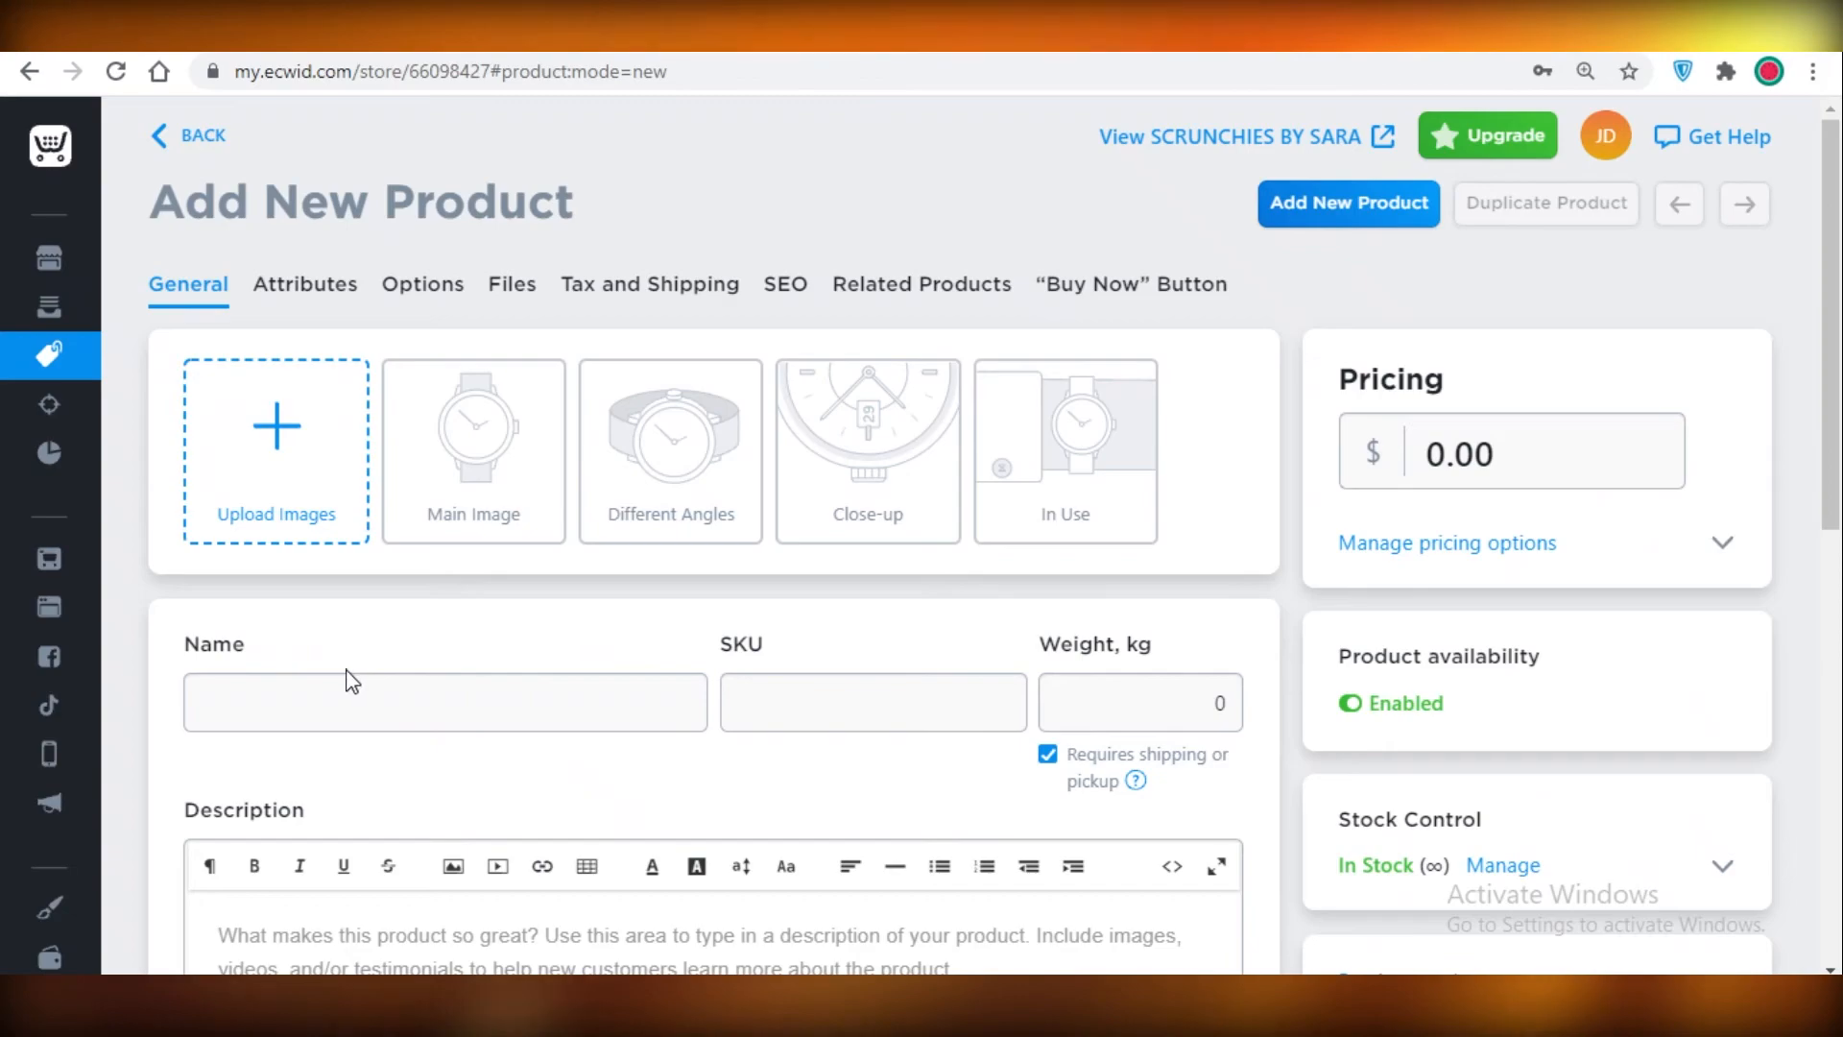
pyautogui.click(333, 692)
pyautogui.write('BLUE')
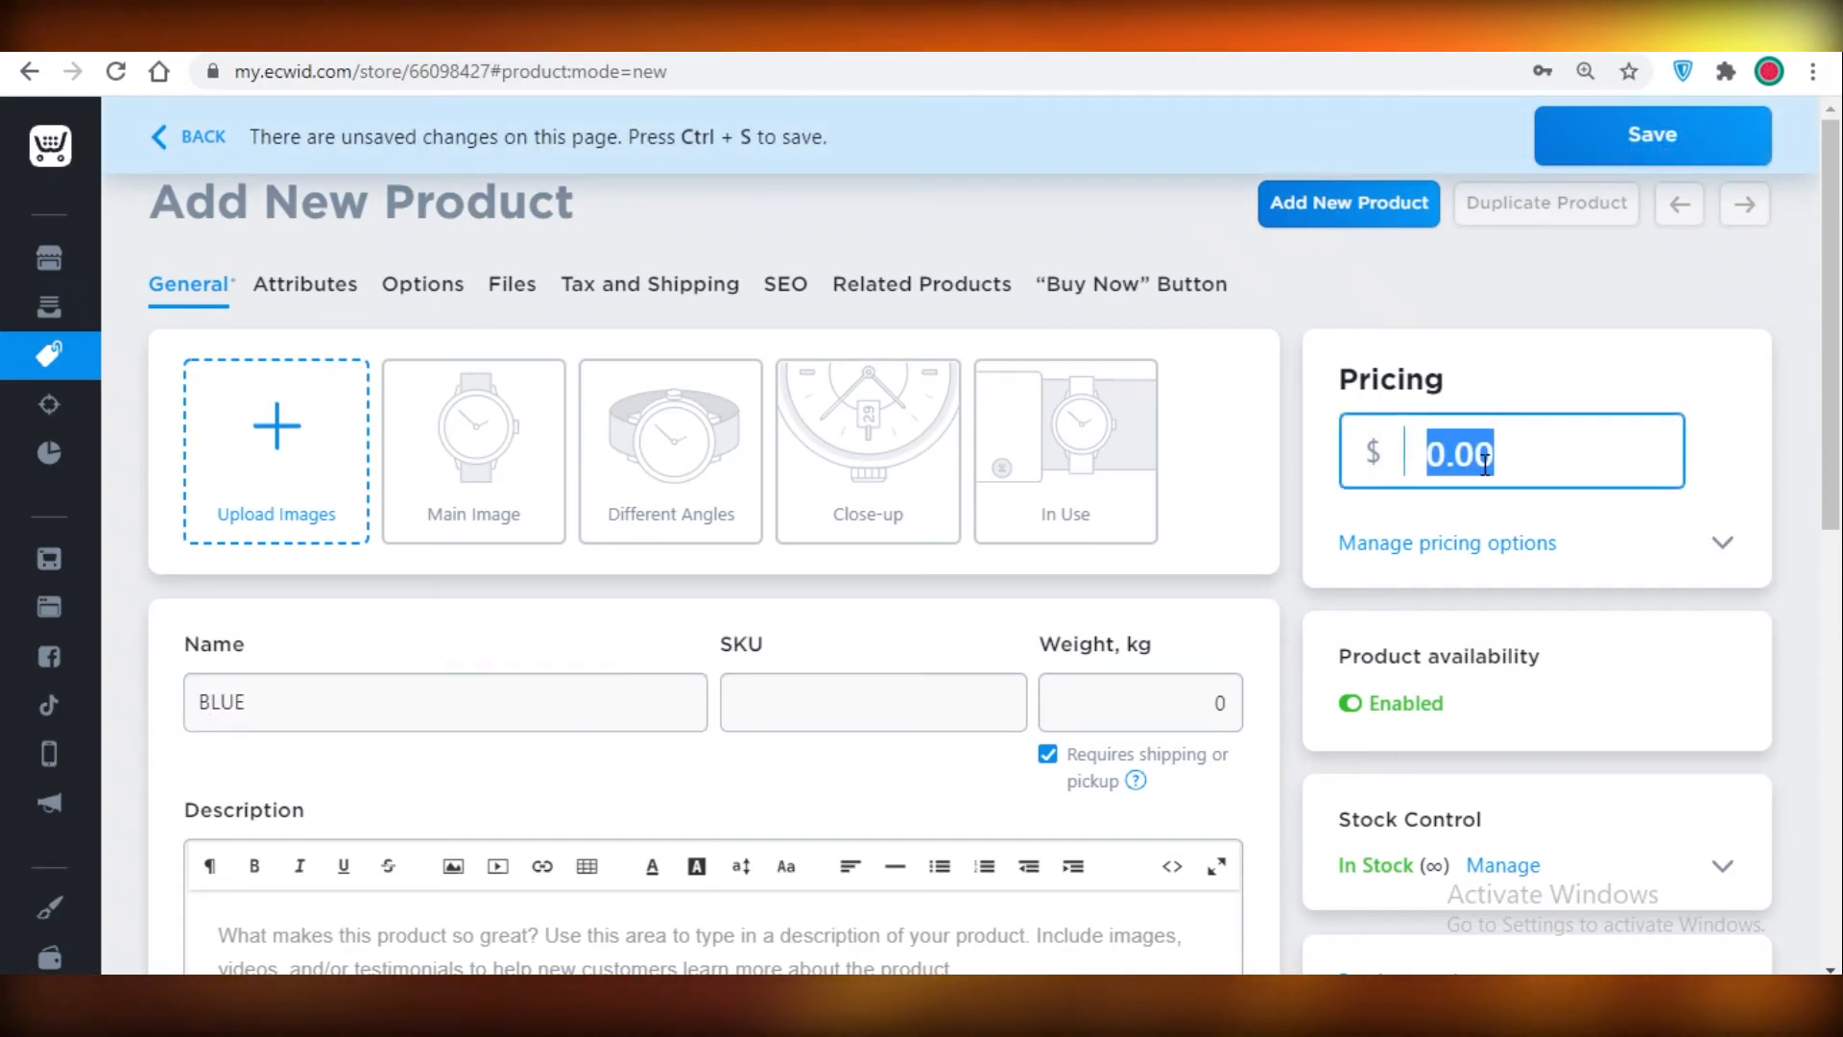
pyautogui.write('1')
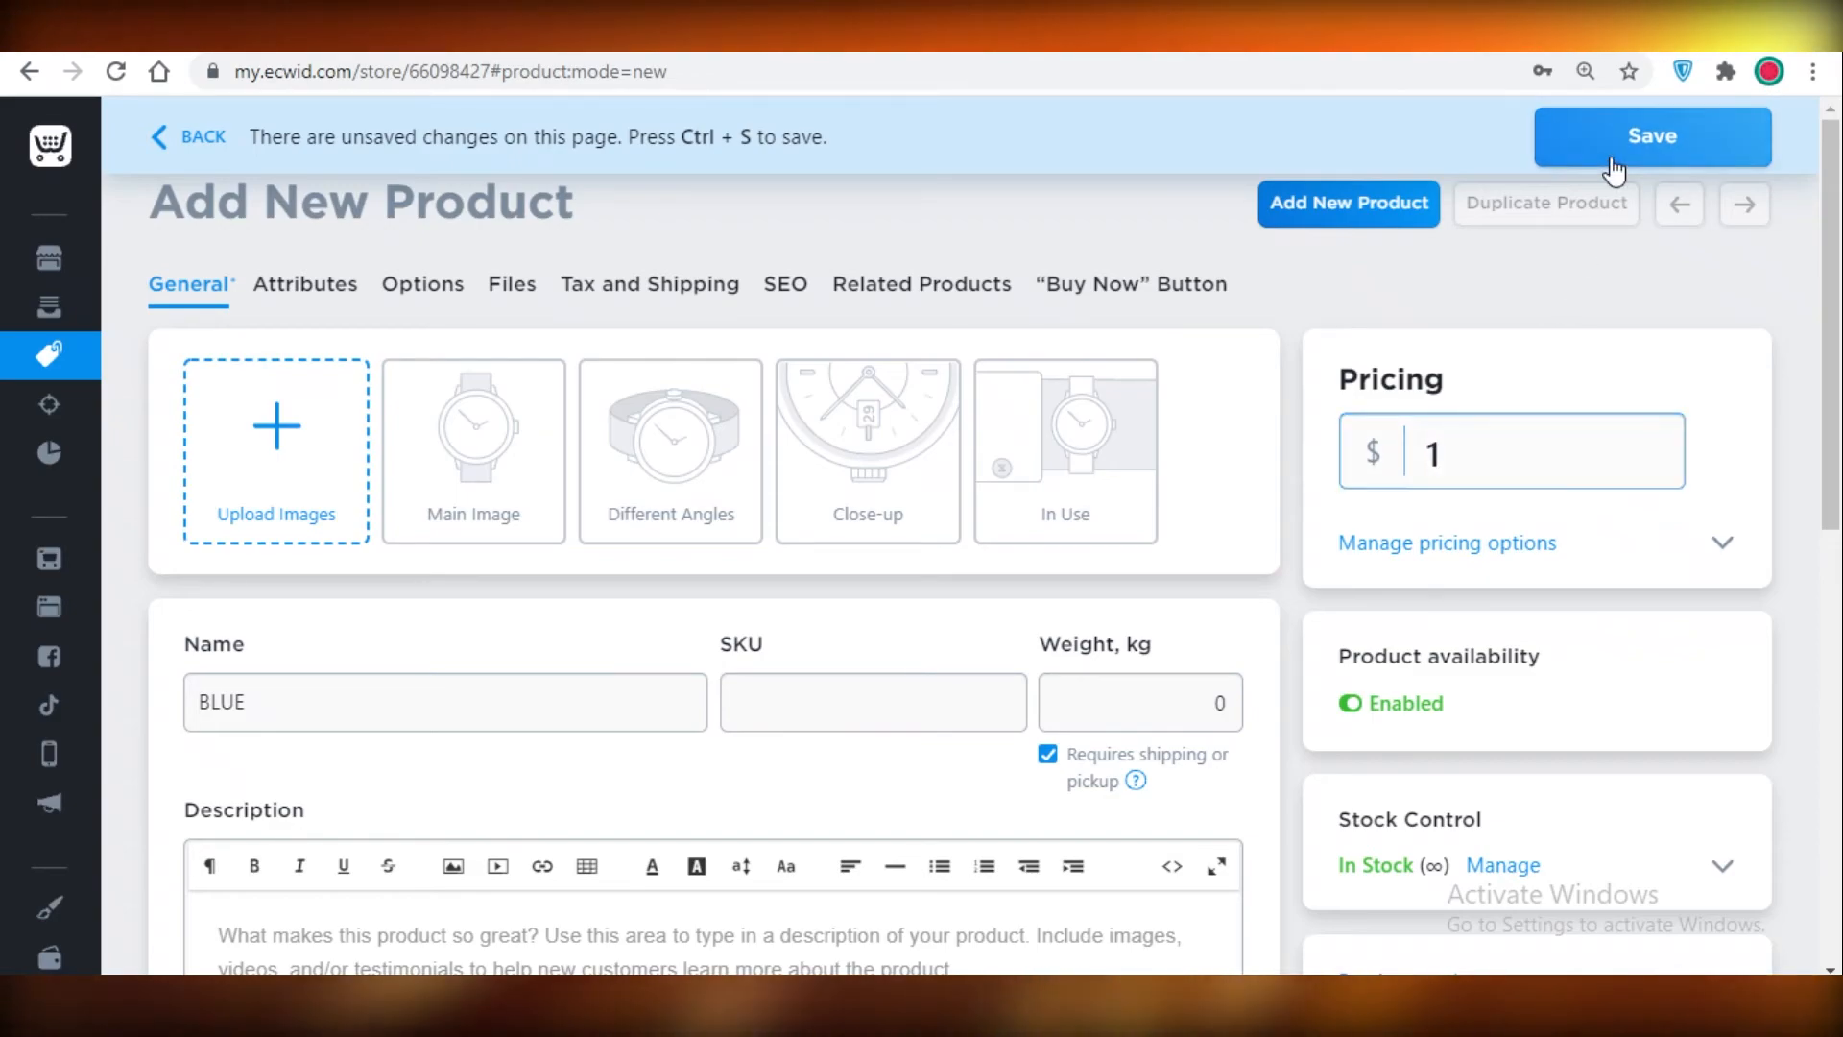
pyautogui.click(1646, 135)
pyautogui.click(153, 137)
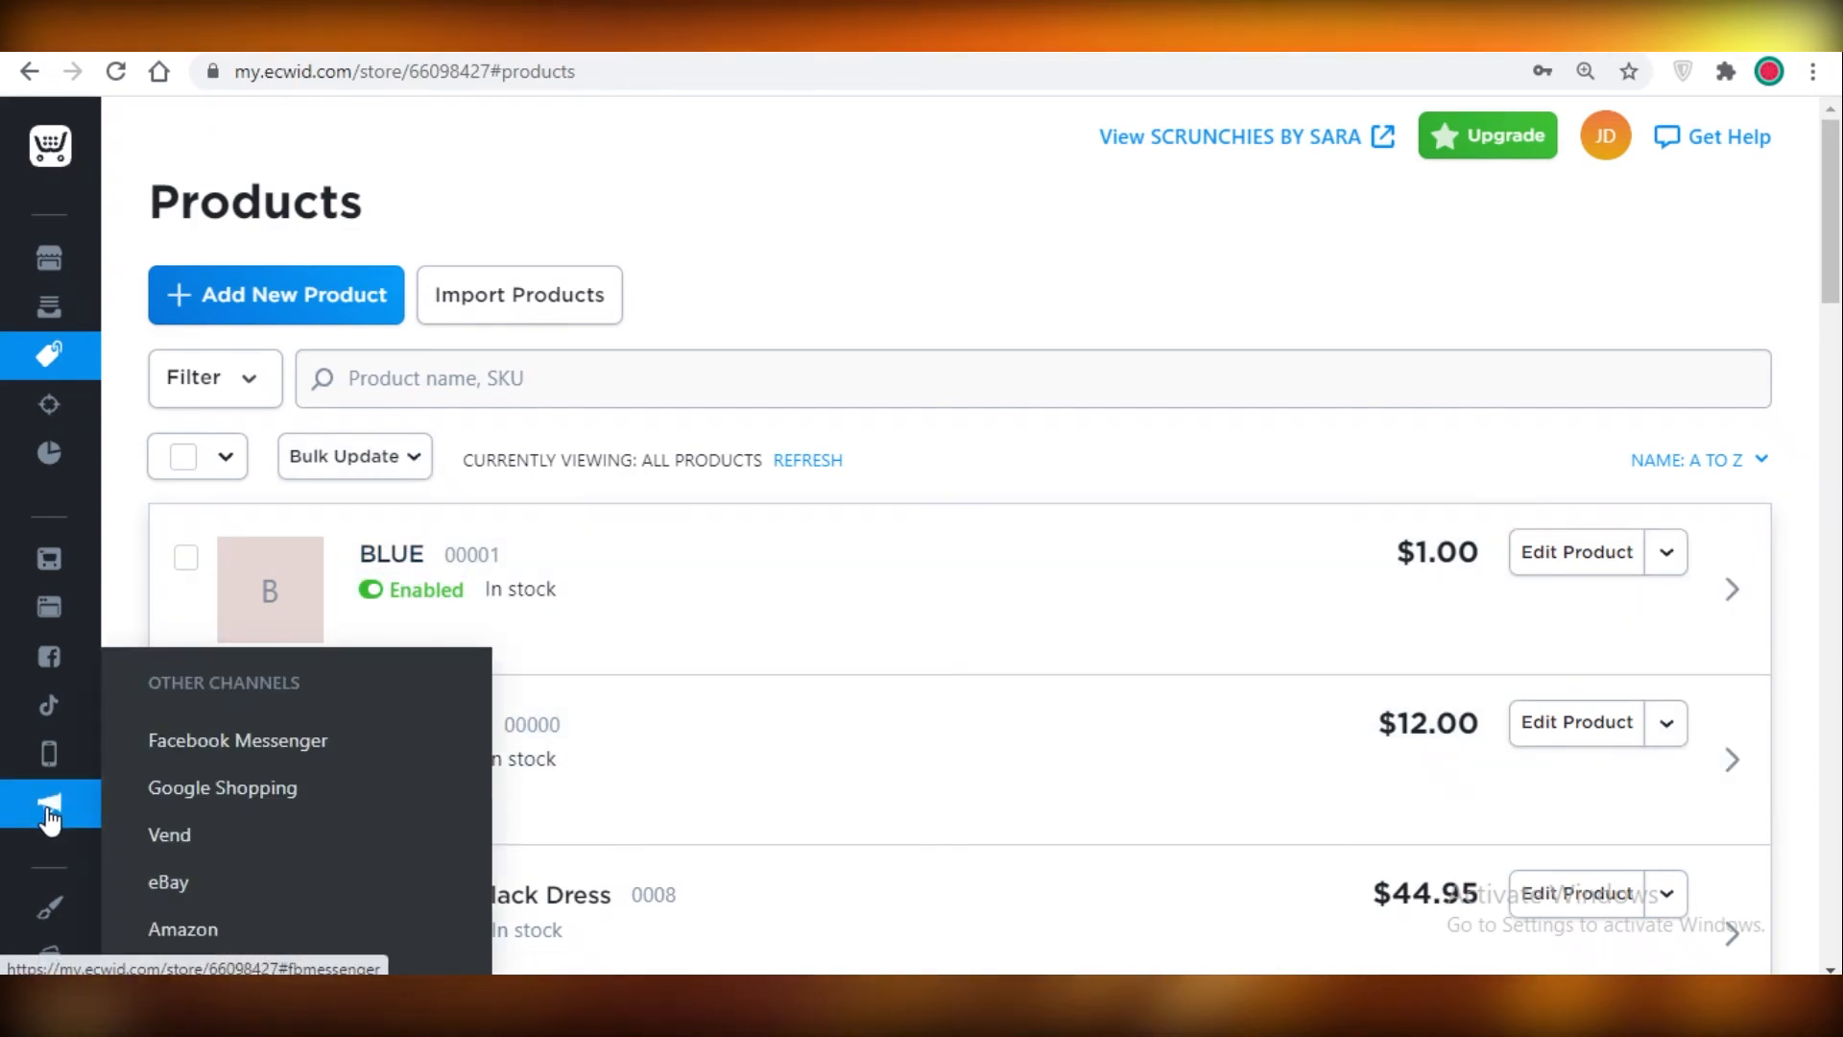
# Change the Instant Site address to the free subdomain SCRUNCHIESBYSARA.company.site in the website settings and save it.
pyautogui.scroll(-3, 41, 750)
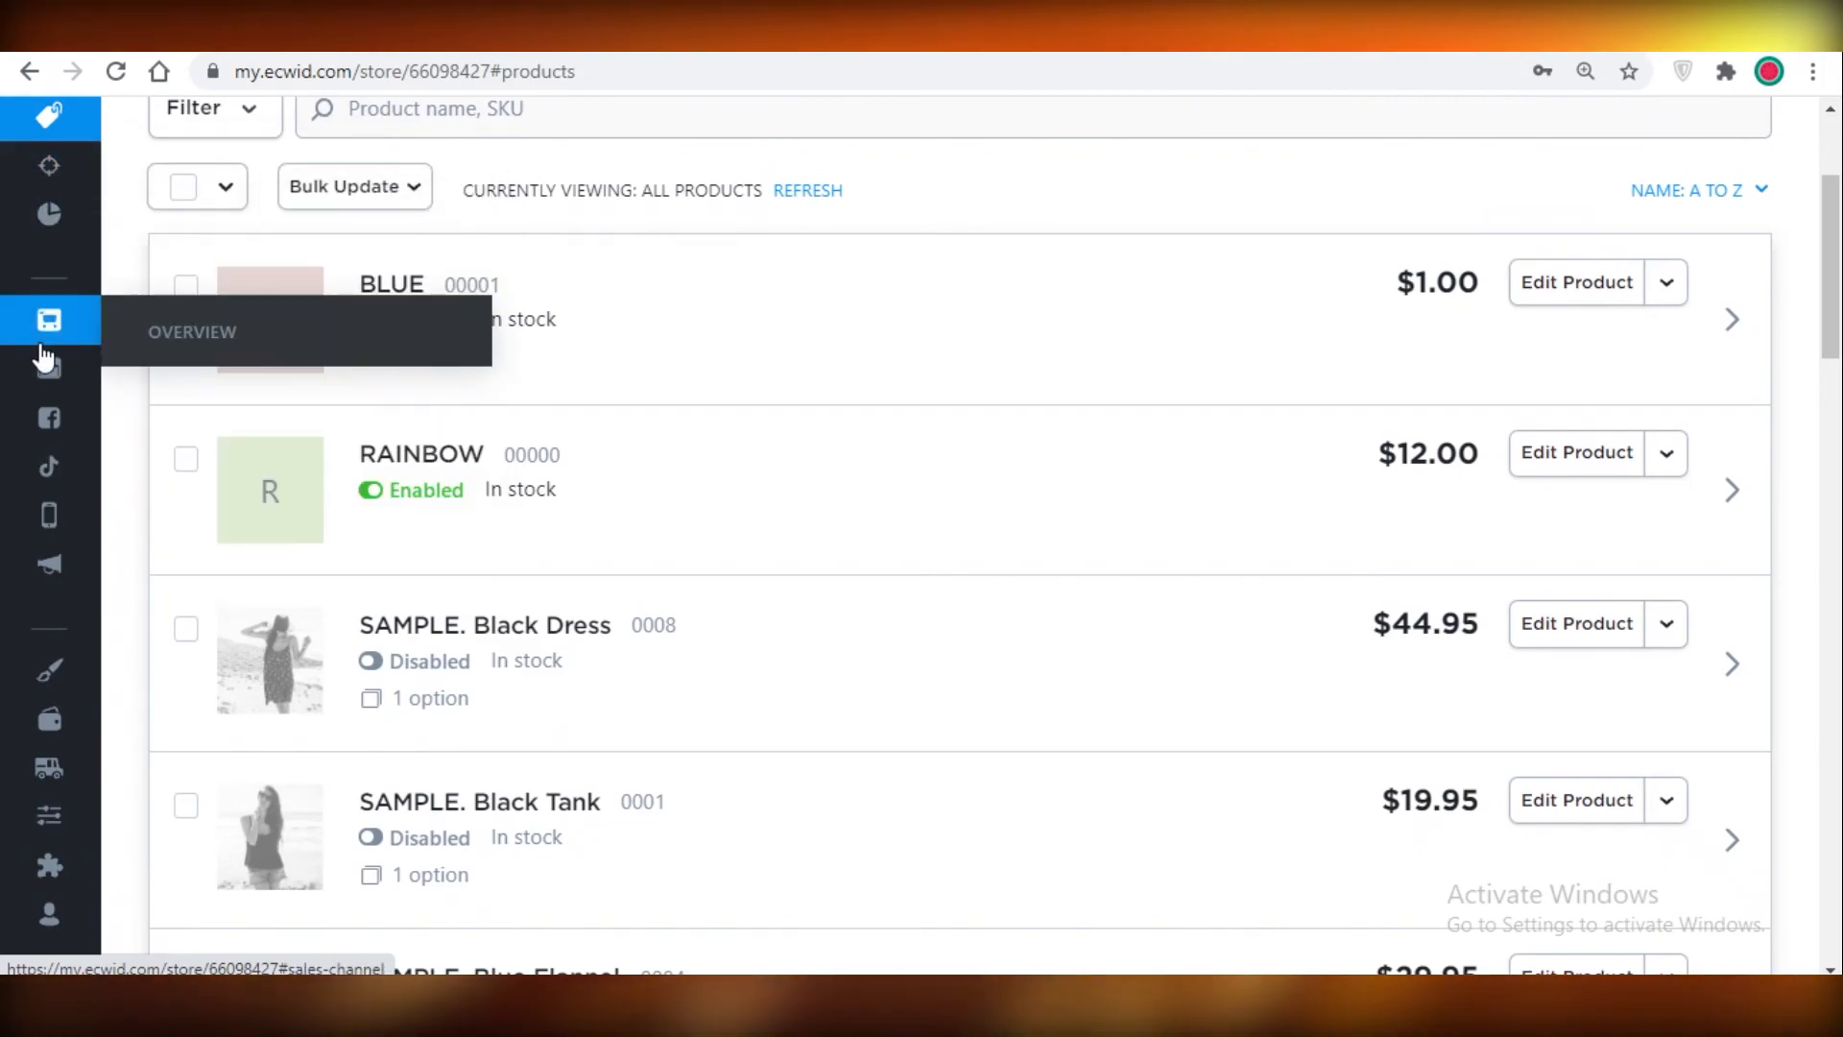
pyautogui.click(44, 361)
pyautogui.scroll(-6, 803, 543)
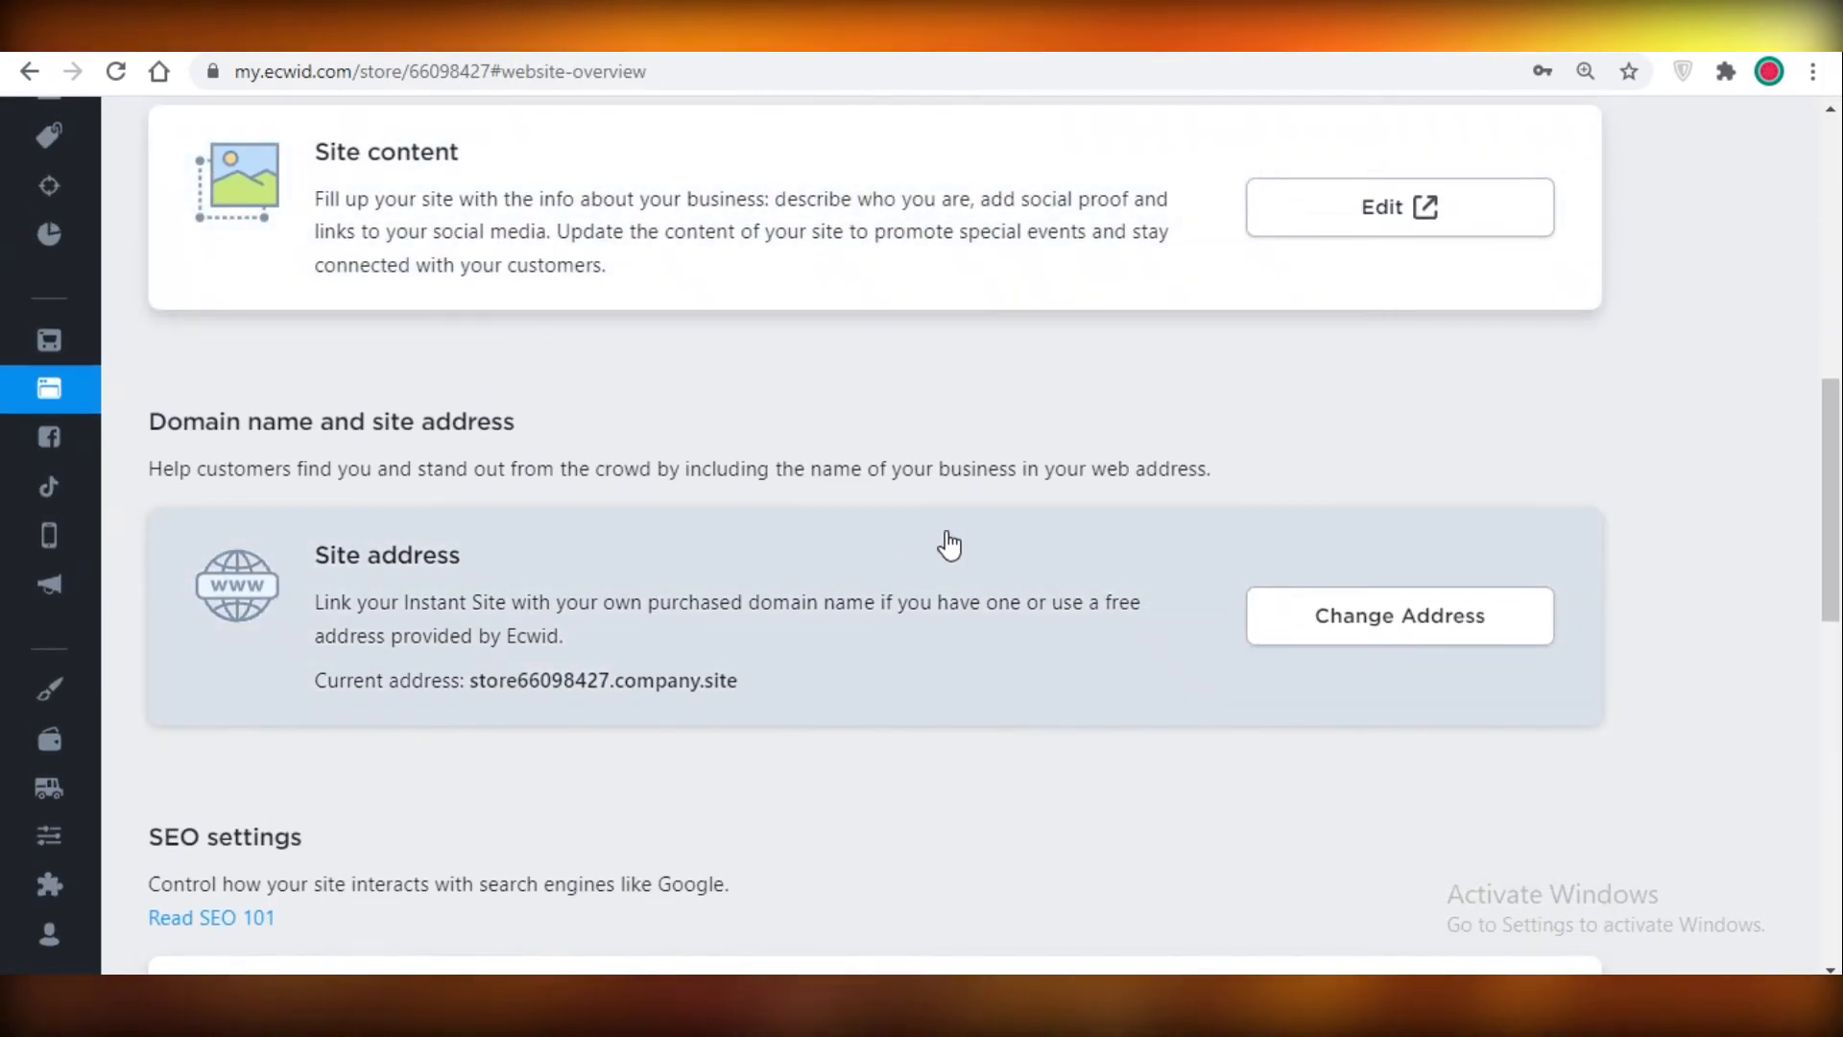
pyautogui.click(1392, 629)
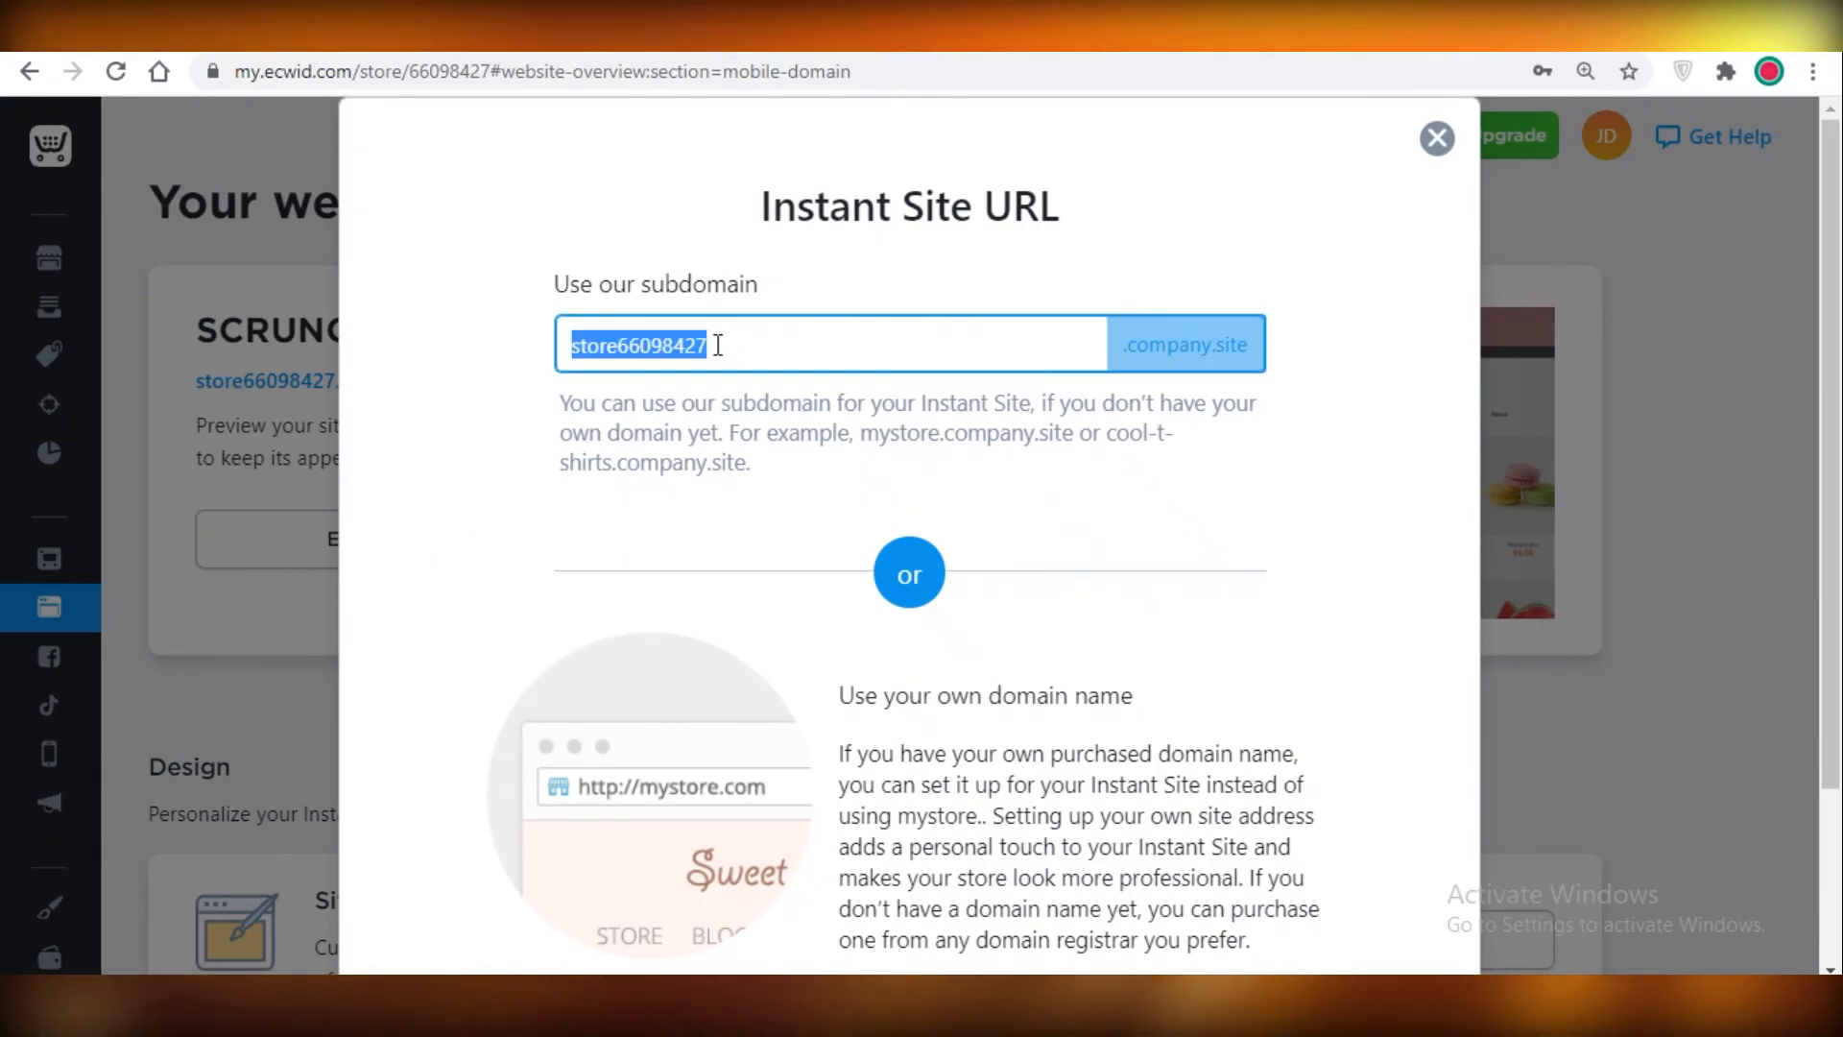
pyautogui.scroll(-3, 806, 342)
pyautogui.scroll(2, 809, 342)
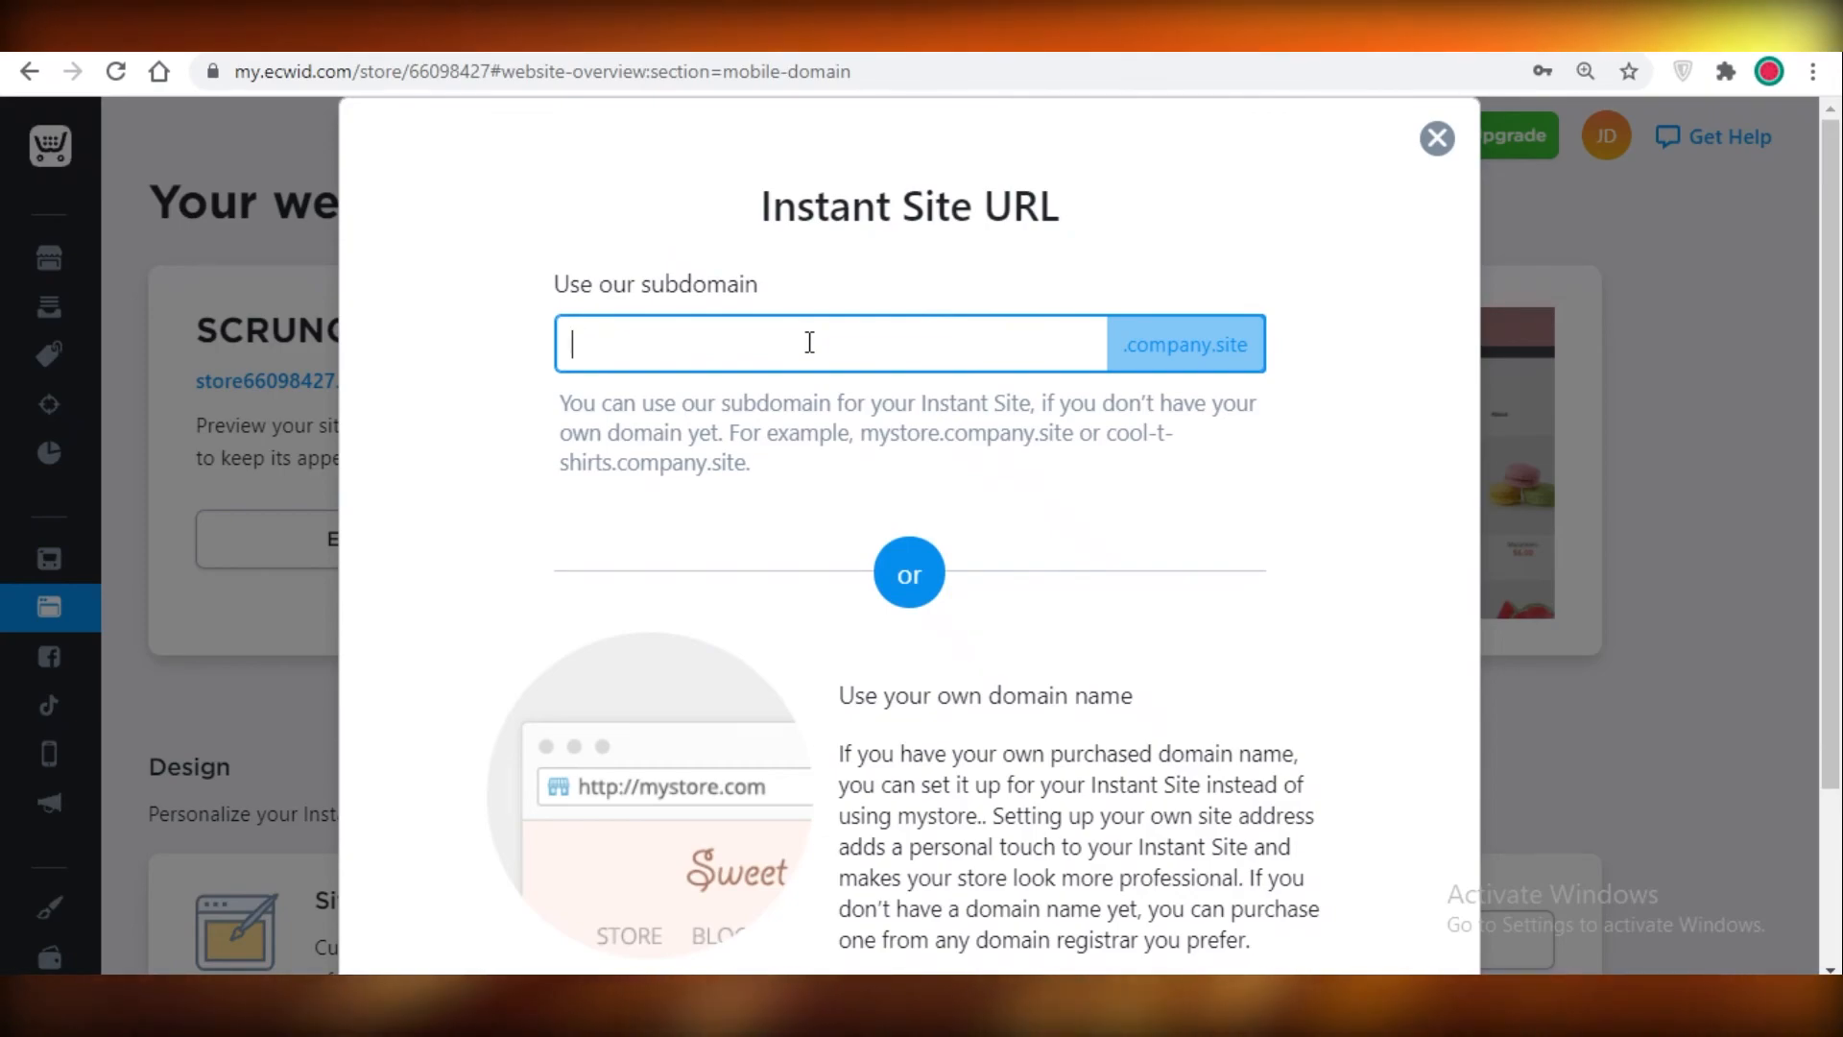
pyautogui.write('NCHIES')
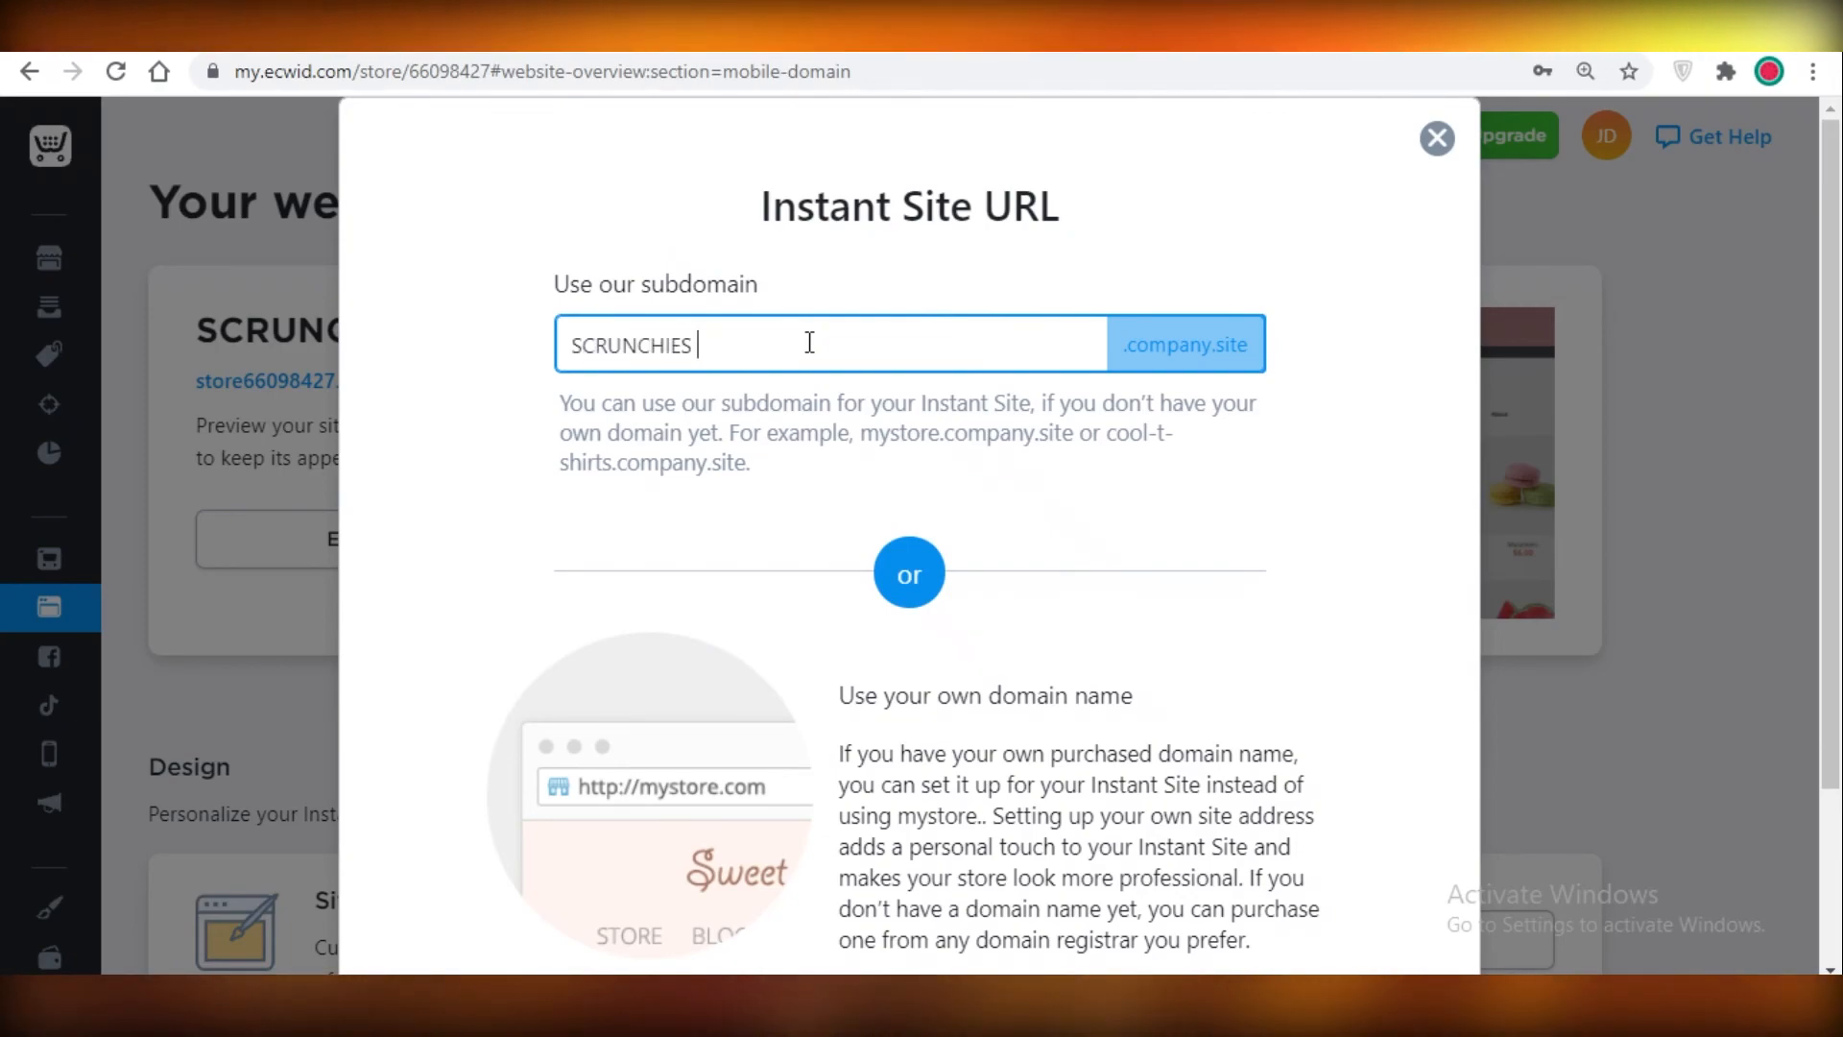
pyautogui.write('BYSARA')
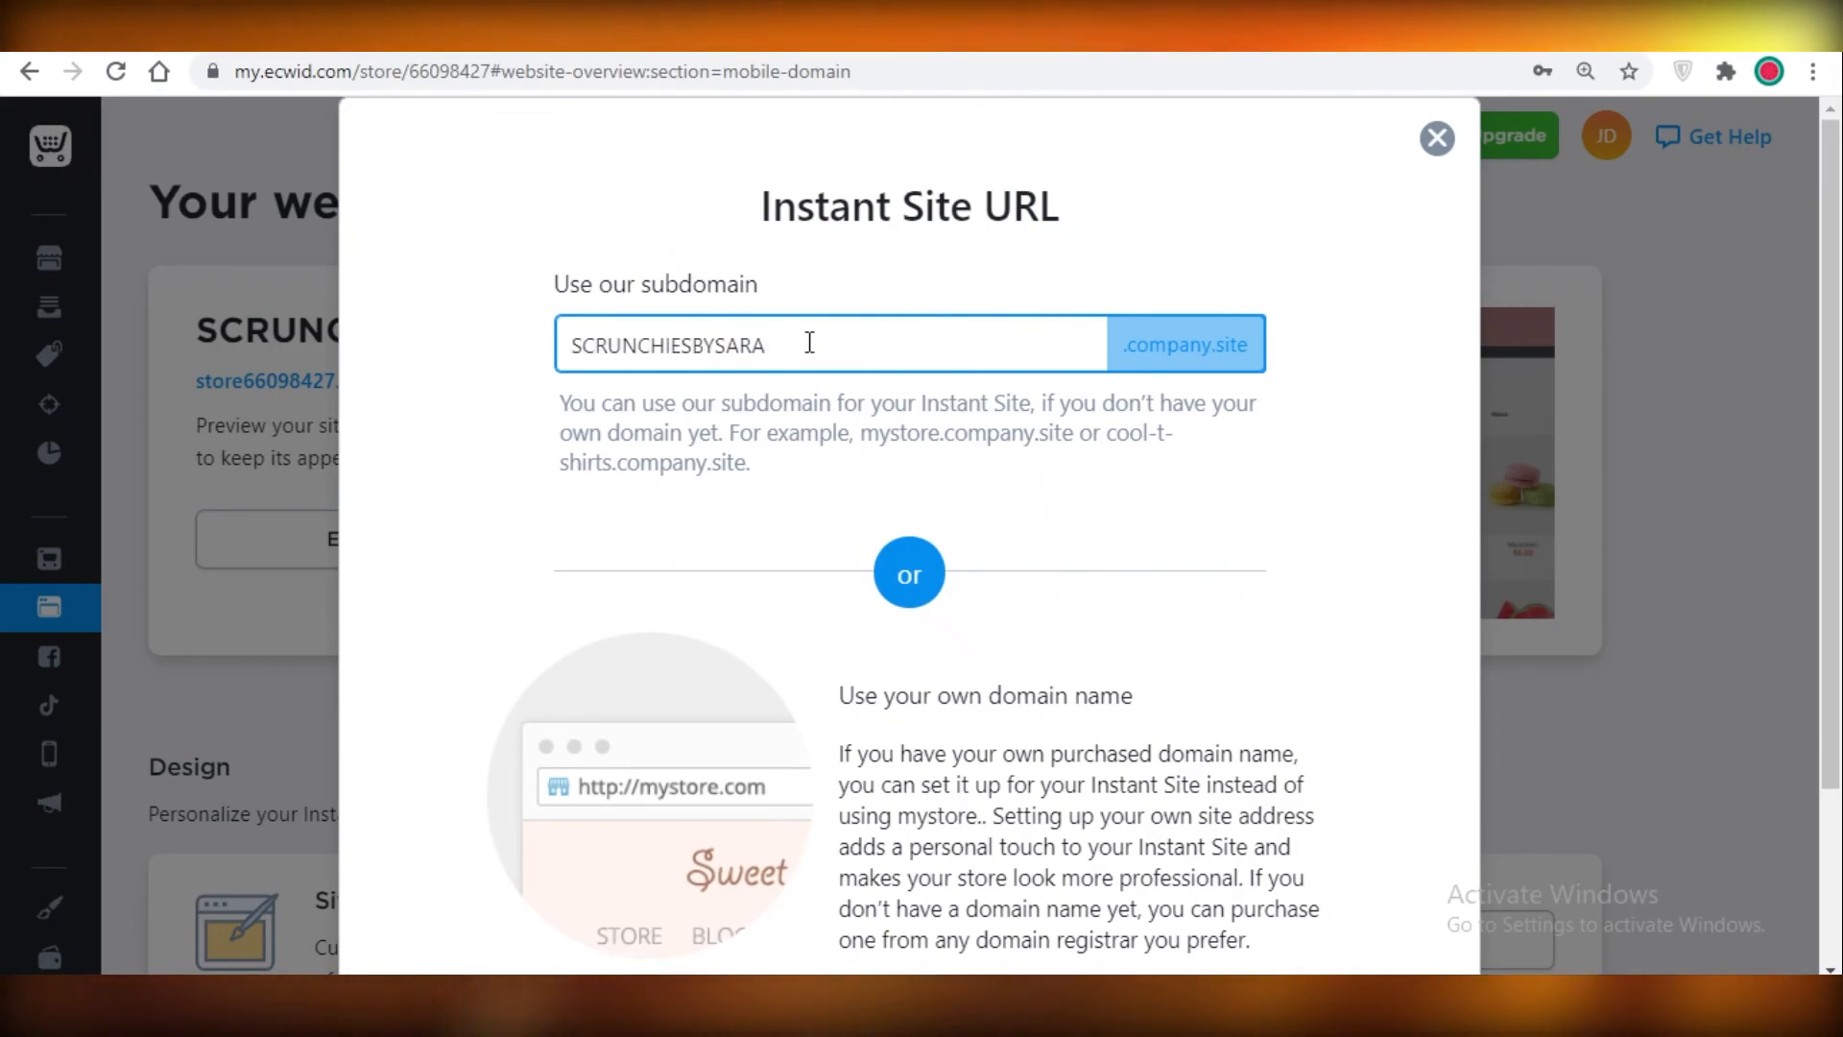
pyautogui.press('Return')
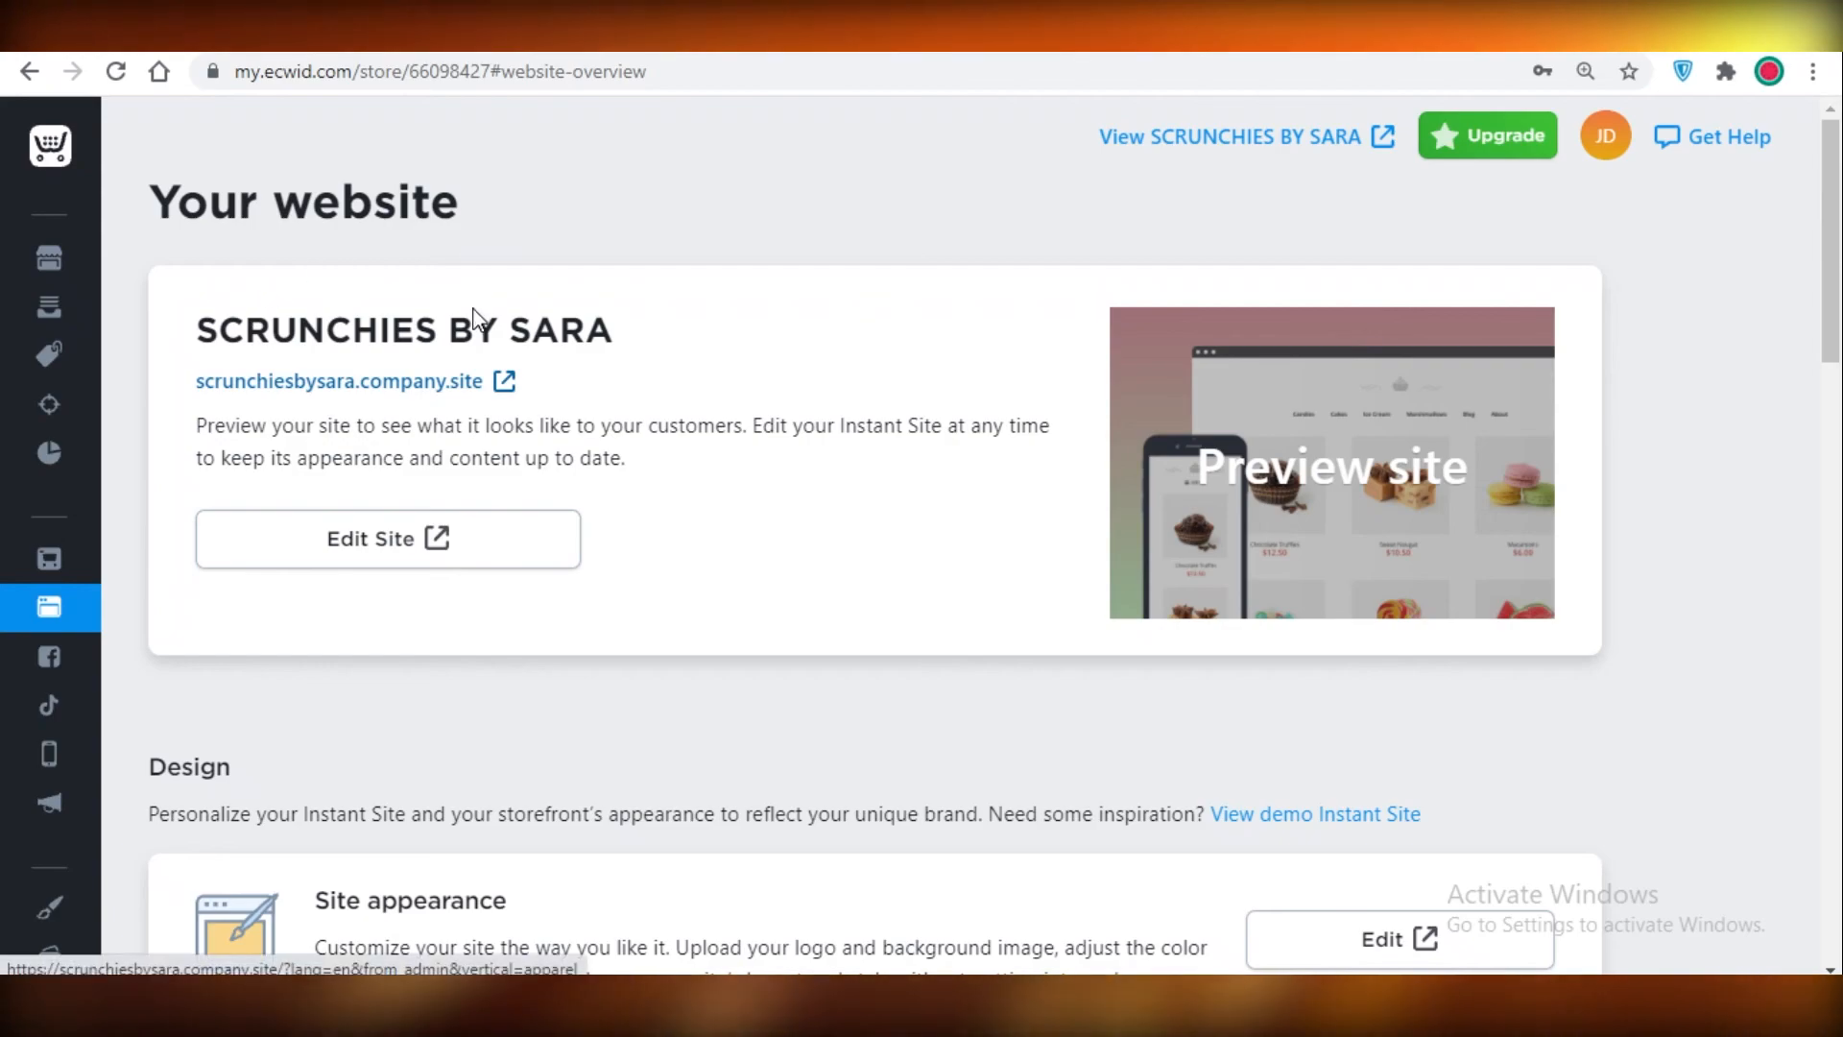
# Open the live site at its new address and examine the home page with the listed products.
pyautogui.click(465, 382)
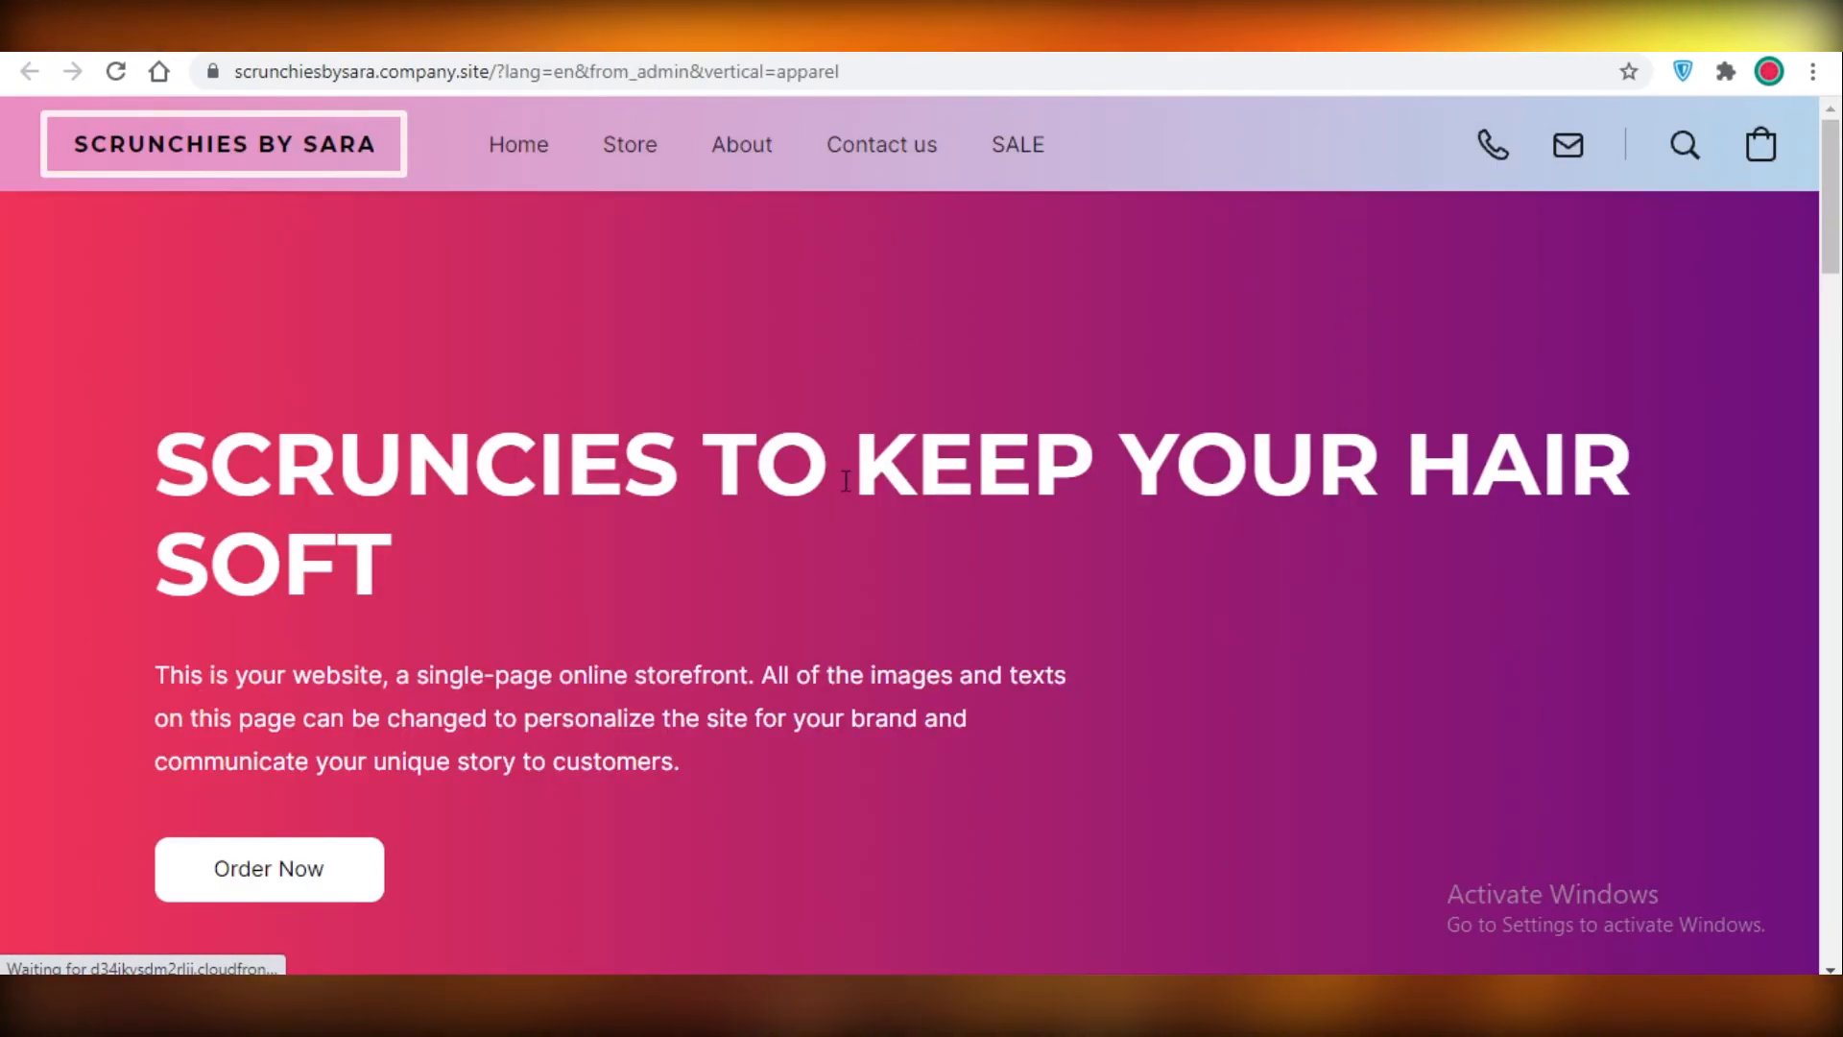
pyautogui.scroll(-10, 963, 539)
pyautogui.scroll(10, 734, 401)
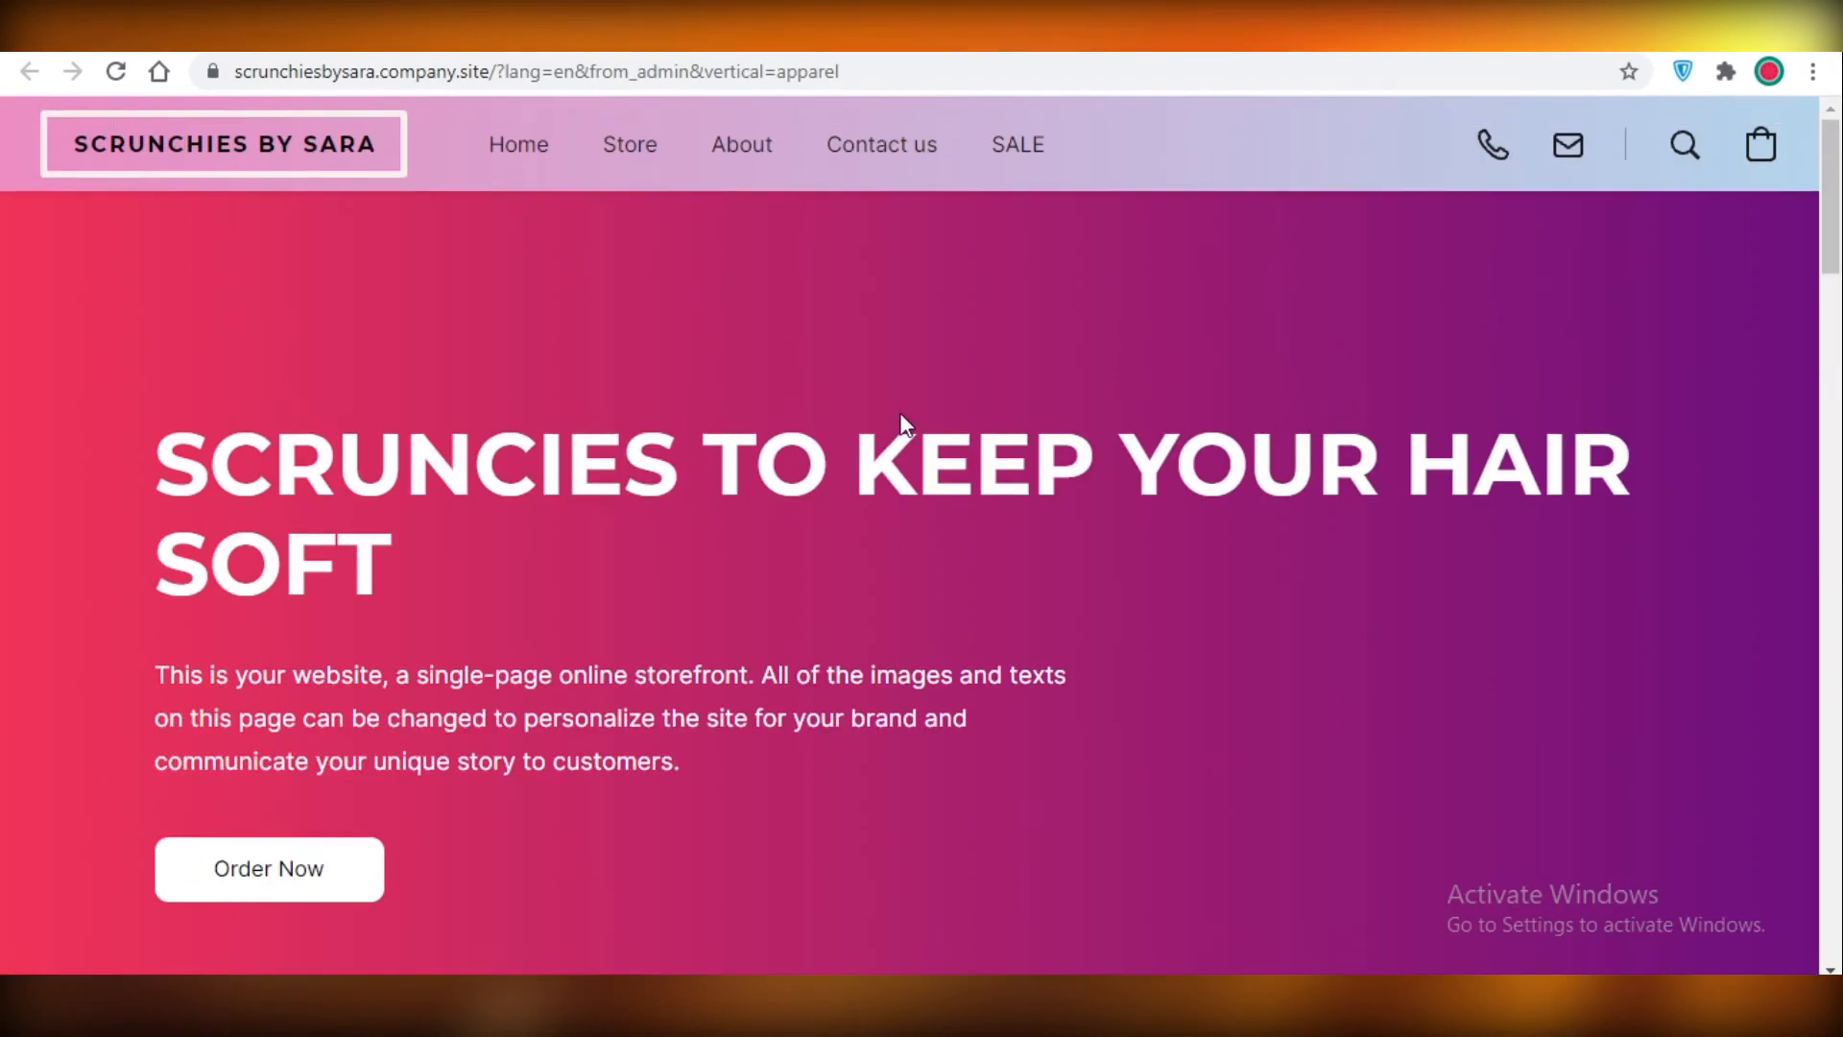
pyautogui.scroll(-6, 893, 405)
pyautogui.scroll(-1, 1104, 768)
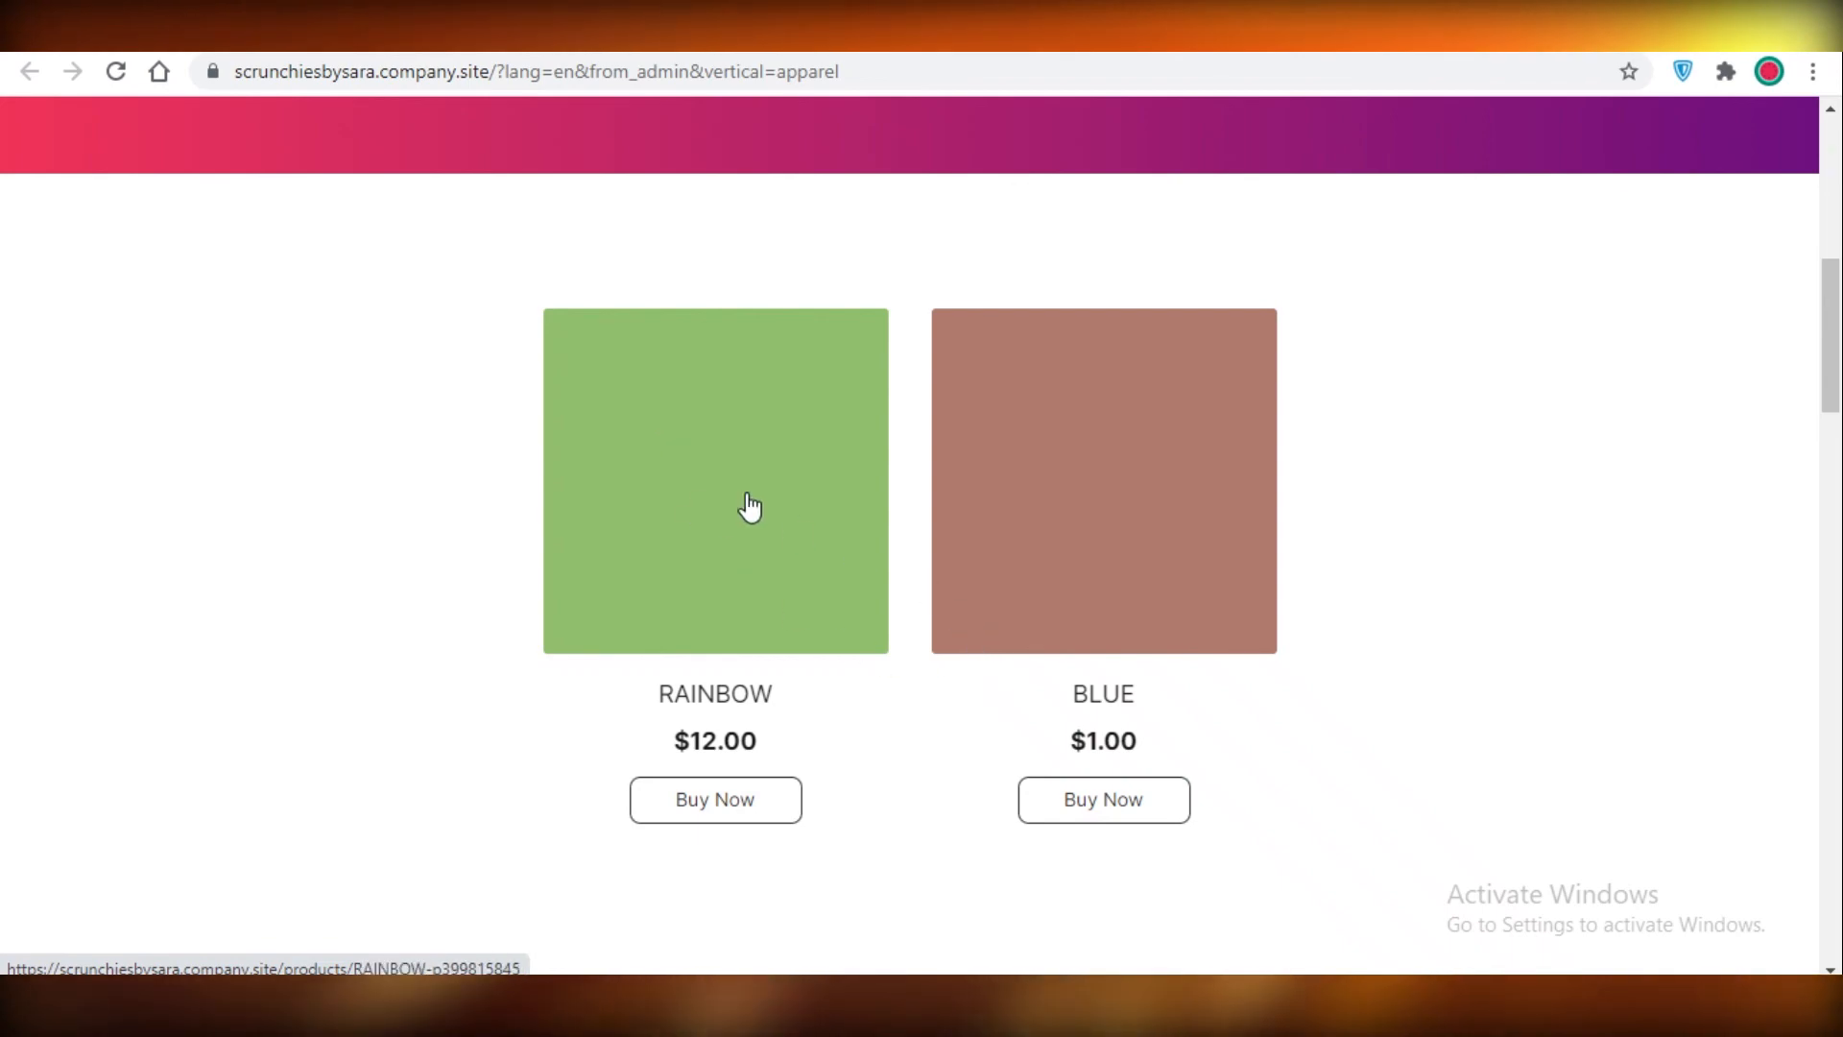
pyautogui.scroll(8, 1107, 599)
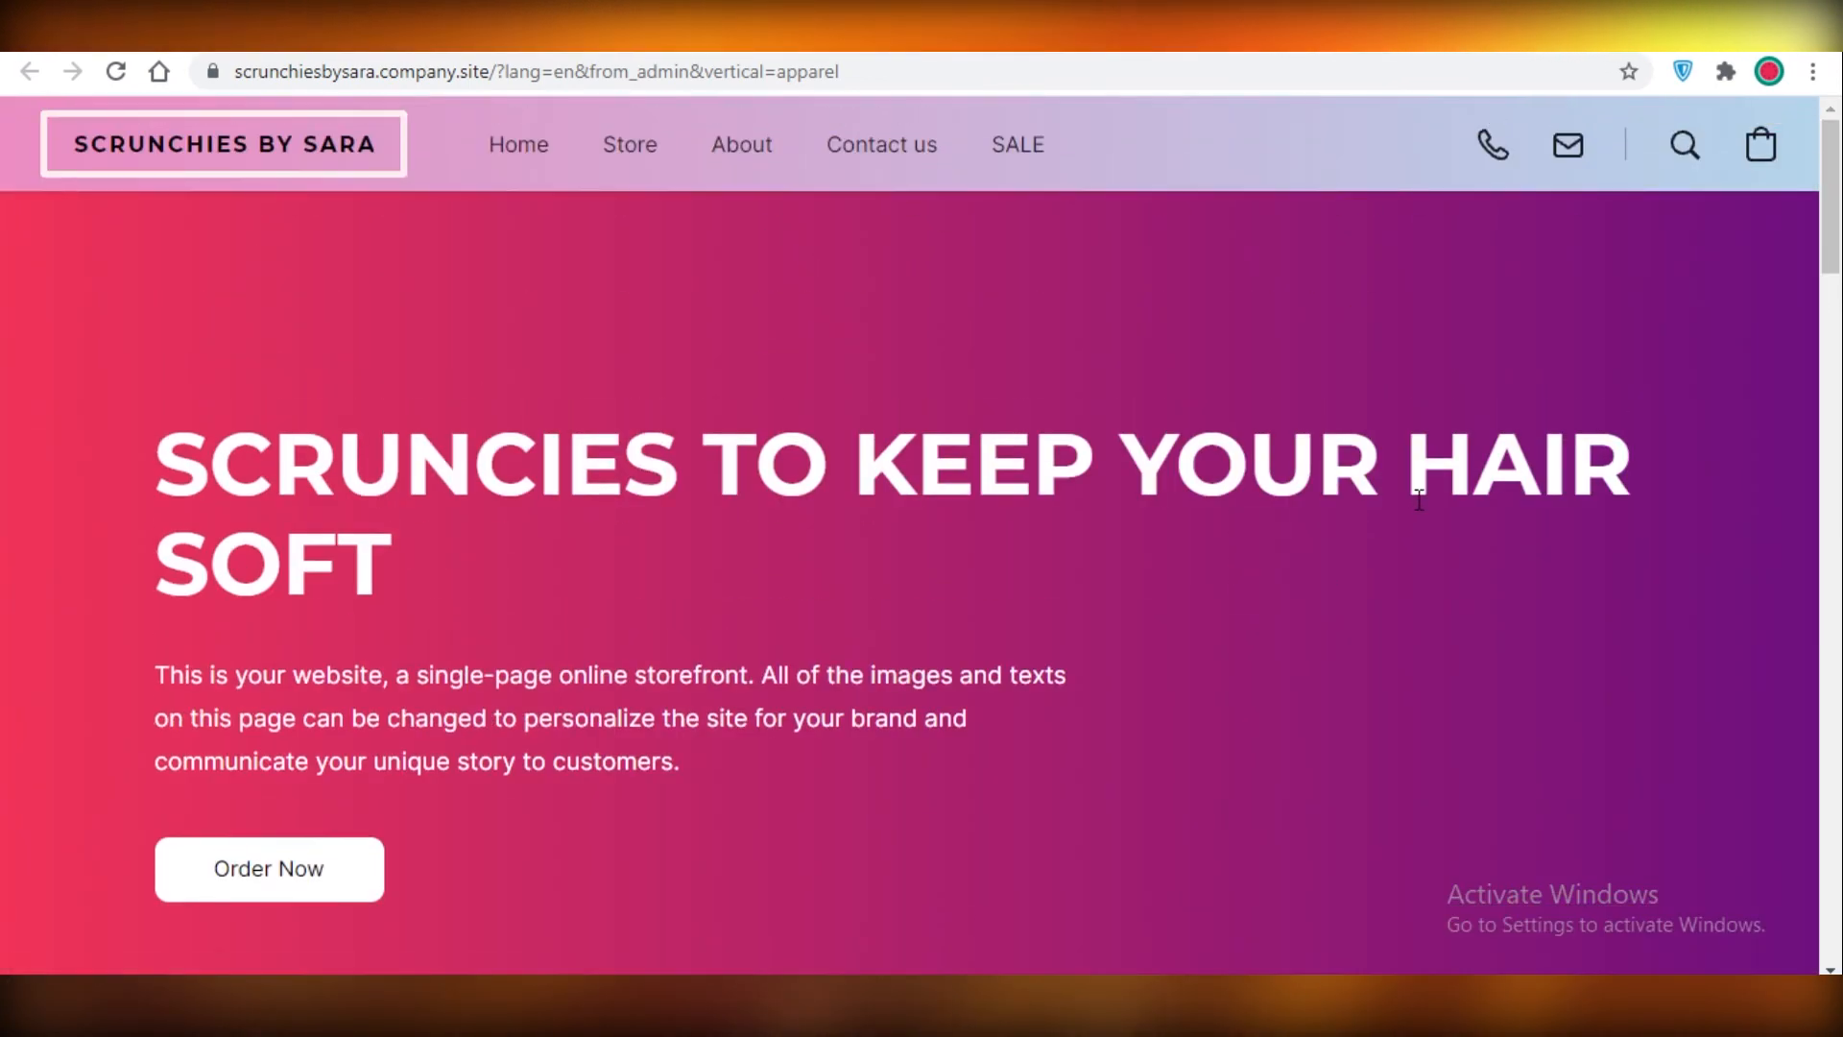